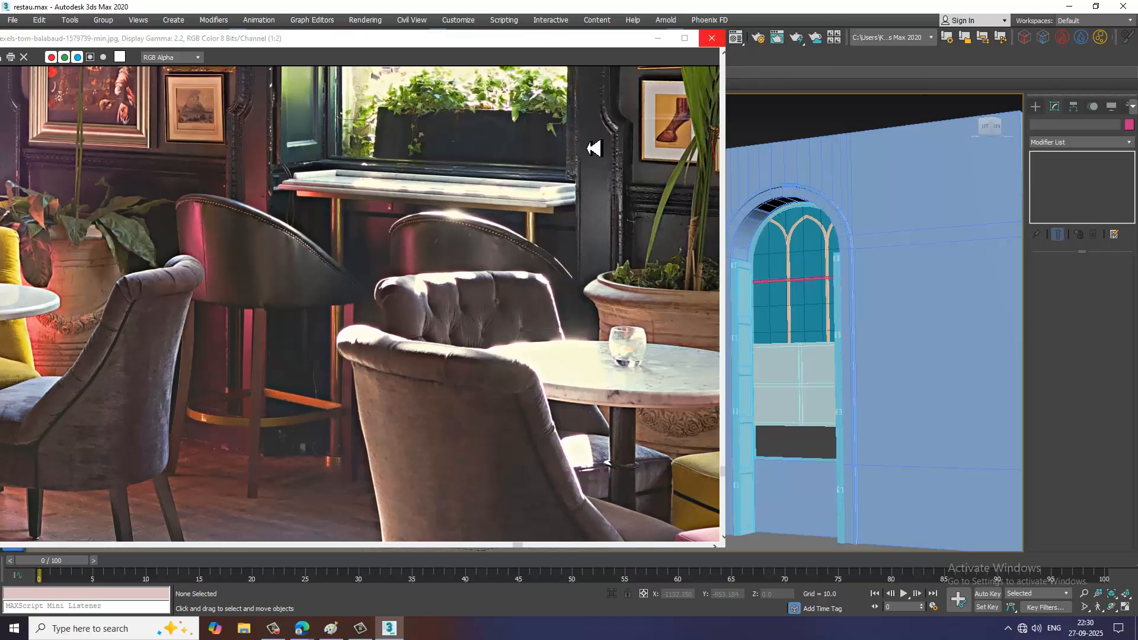
Shrink and reposition the reference photo window to uncover the wall model, framing the photo on the marble window shelf.
scroll(330, 248, "down", 1)
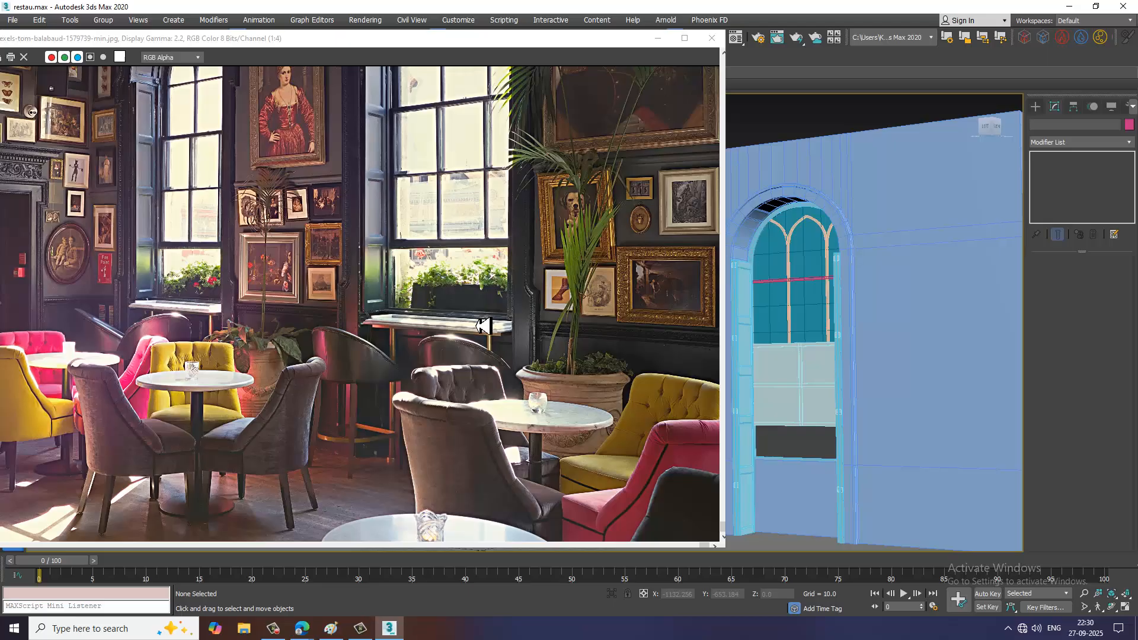
left_click_drag(445, 47, 374, 34)
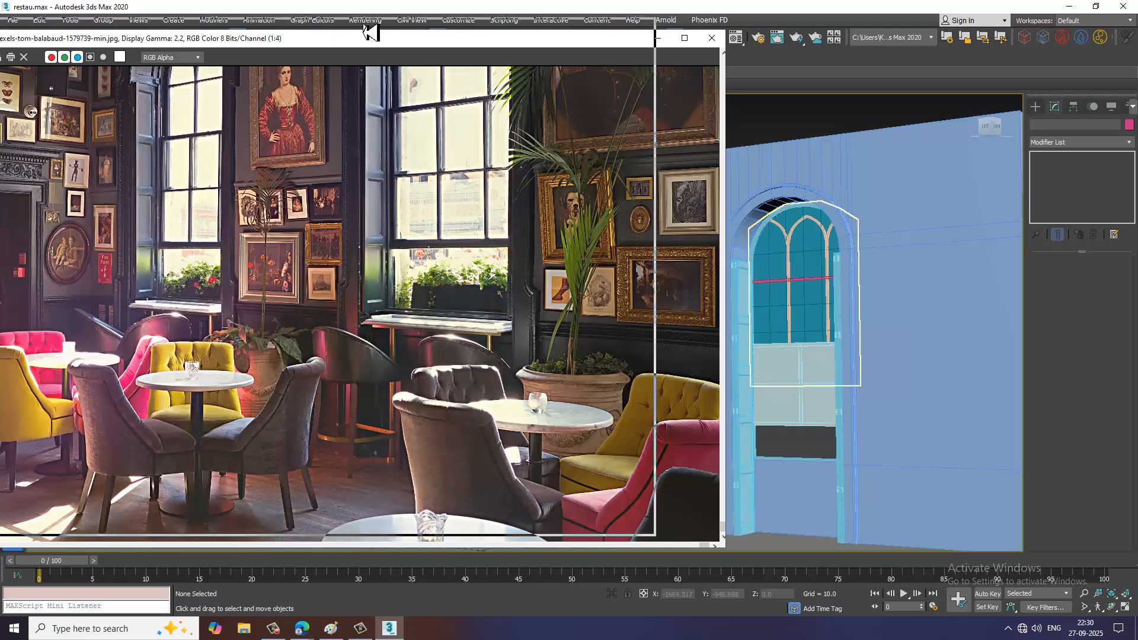
left_click_drag(664, 548, 584, 464)
scroll(333, 324, "up", 1)
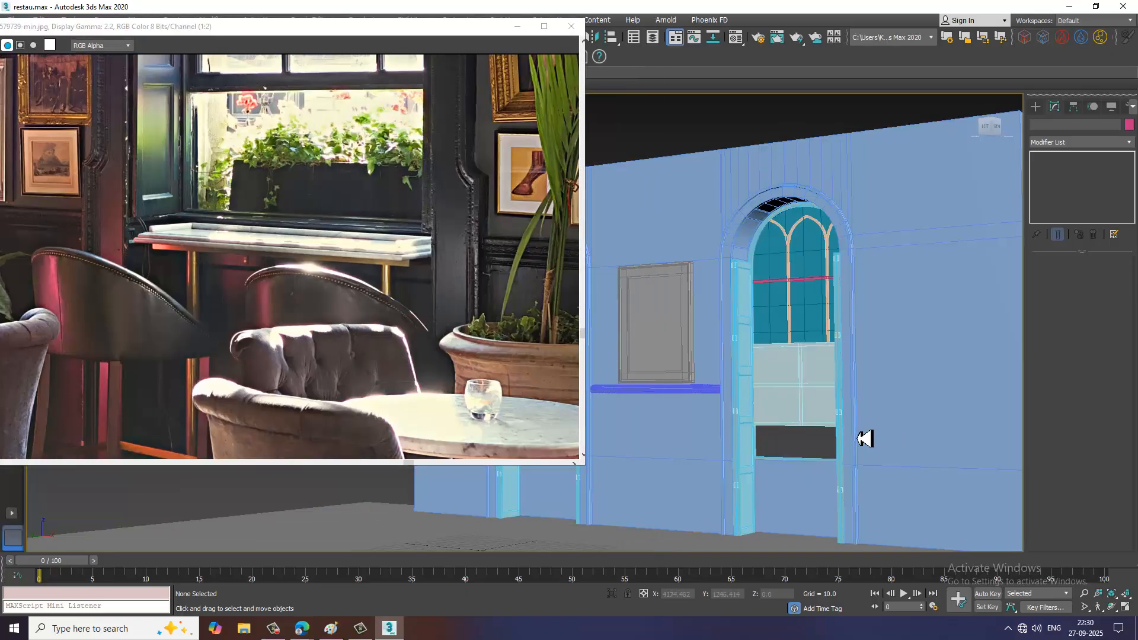
Create a thin box about 76 by 19 units on the floor inside the arched window niche.
mouse_move(863, 439)
middle_mouse_down("alt")
mouse_move(891, 467)
mouse_move(833, 406)
mouse_move(790, 411)
mouse_move(863, 442)
middle_mouse_up("alt")
scroll(834, 405, "up", 4)
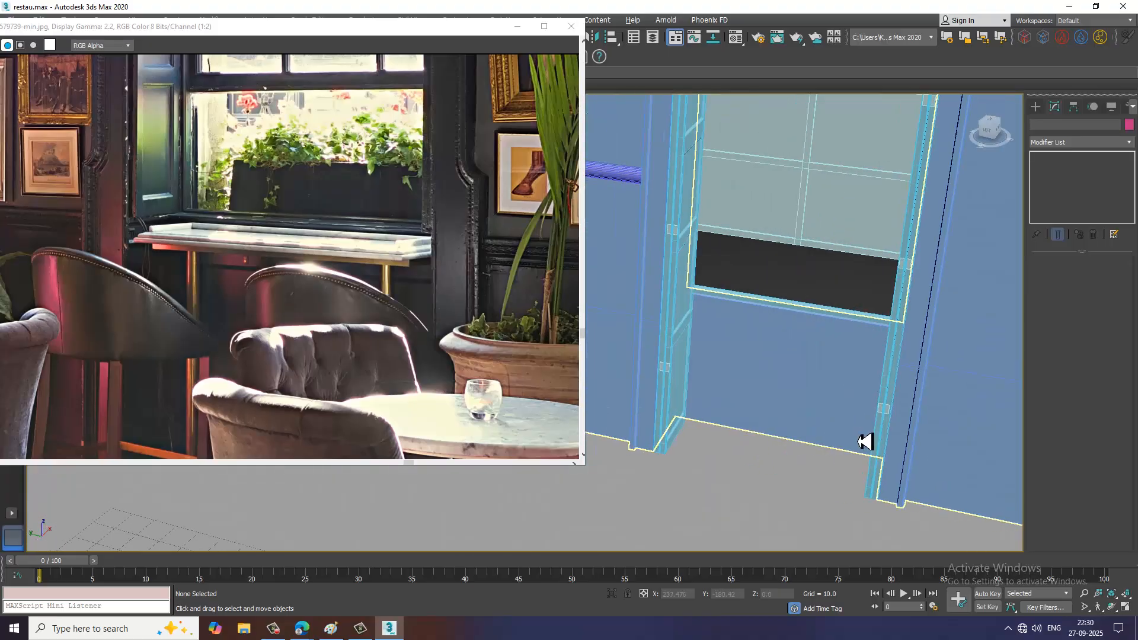
left_click(1037, 105)
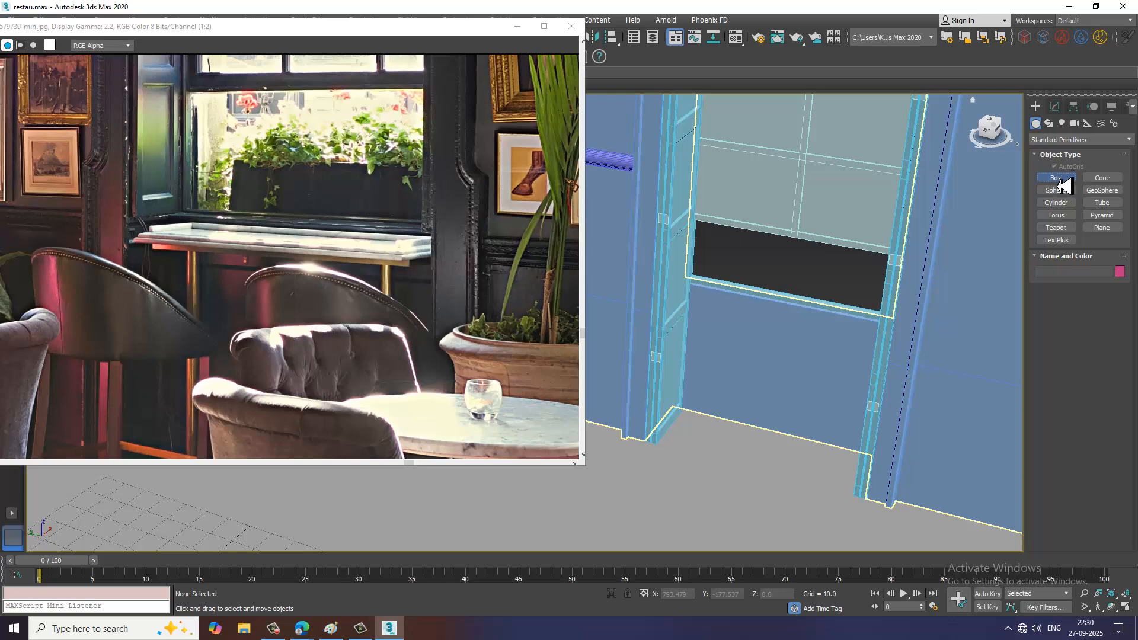
left_click(1055, 179)
scroll(812, 391, "down", 8)
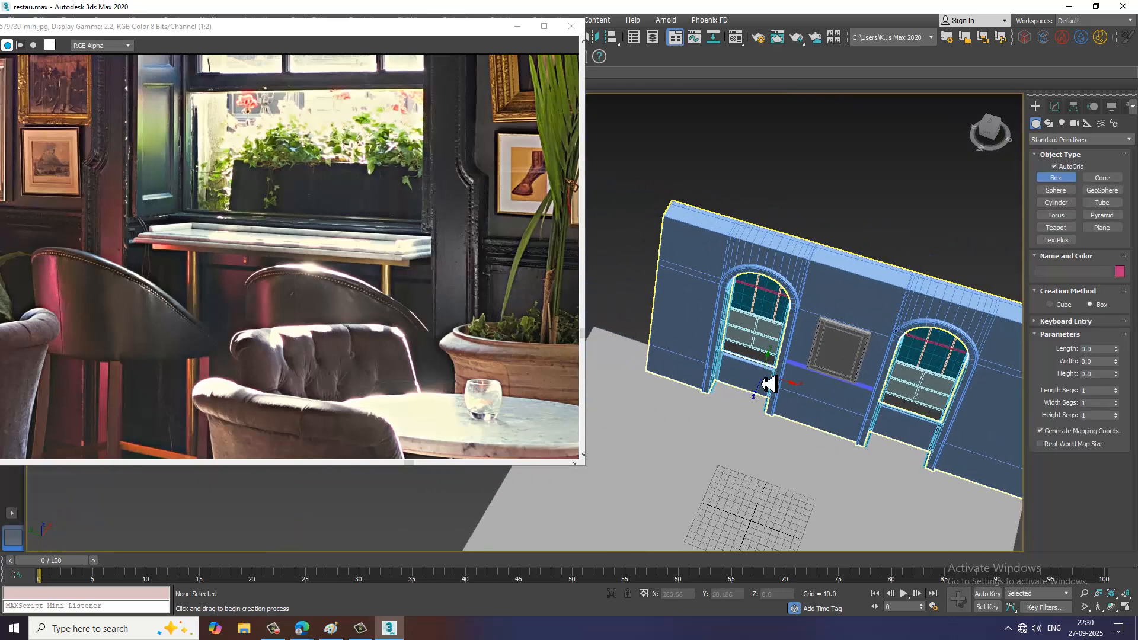
scroll(769, 384, "up", 8)
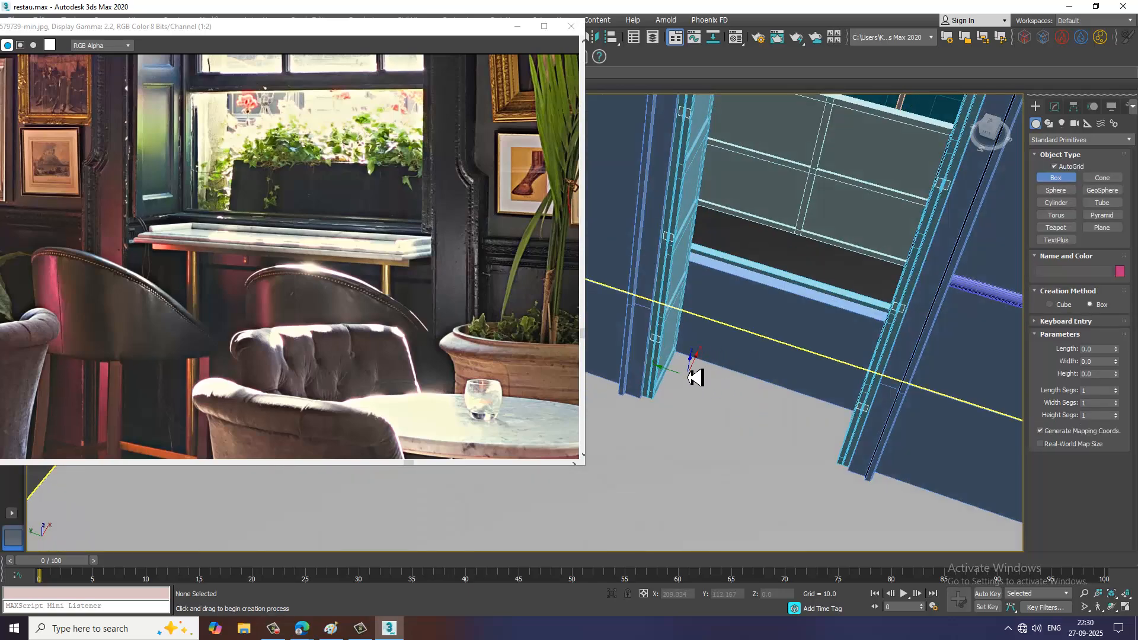
left_click_drag(688, 366, 846, 456)
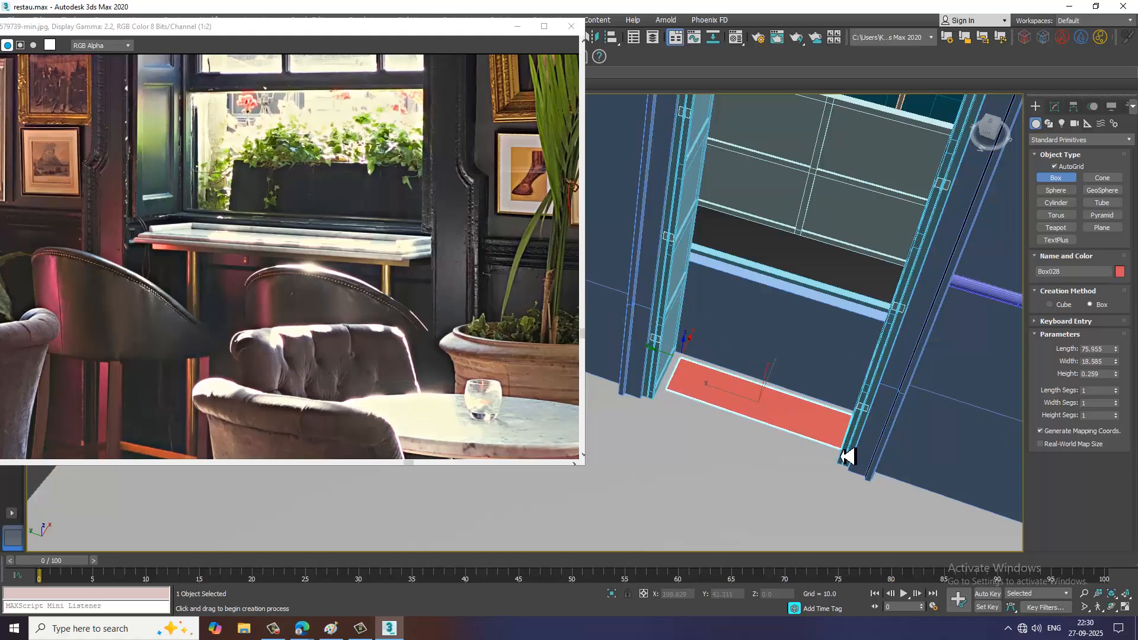
left_click(846, 452)
Raise the new box off the floor to a height of about 32 units, working in the front view.
key("w")
middle_click_drag(787, 392, 786, 359, "alt")
key("alt+w")
right_click(836, 224)
key("alt+w")
key("z")
scroll(954, 257, "down", 5)
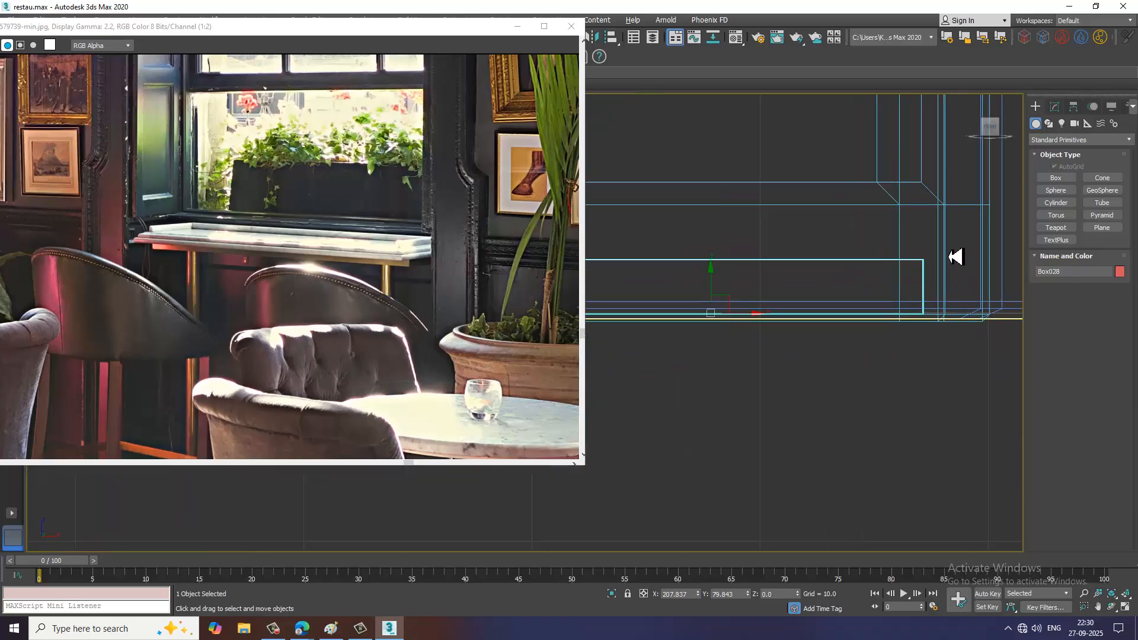
scroll(782, 272, "down", 2)
middle_click_drag(782, 272, 775, 325)
scroll(773, 324, "down", 4)
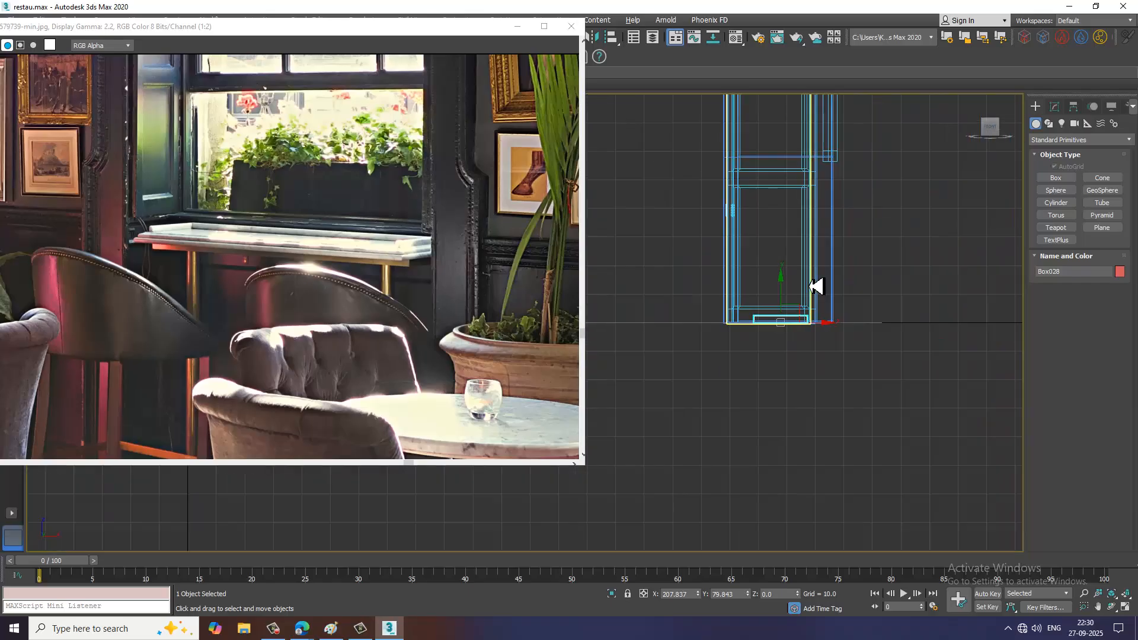
left_click_drag(784, 294, 787, 212)
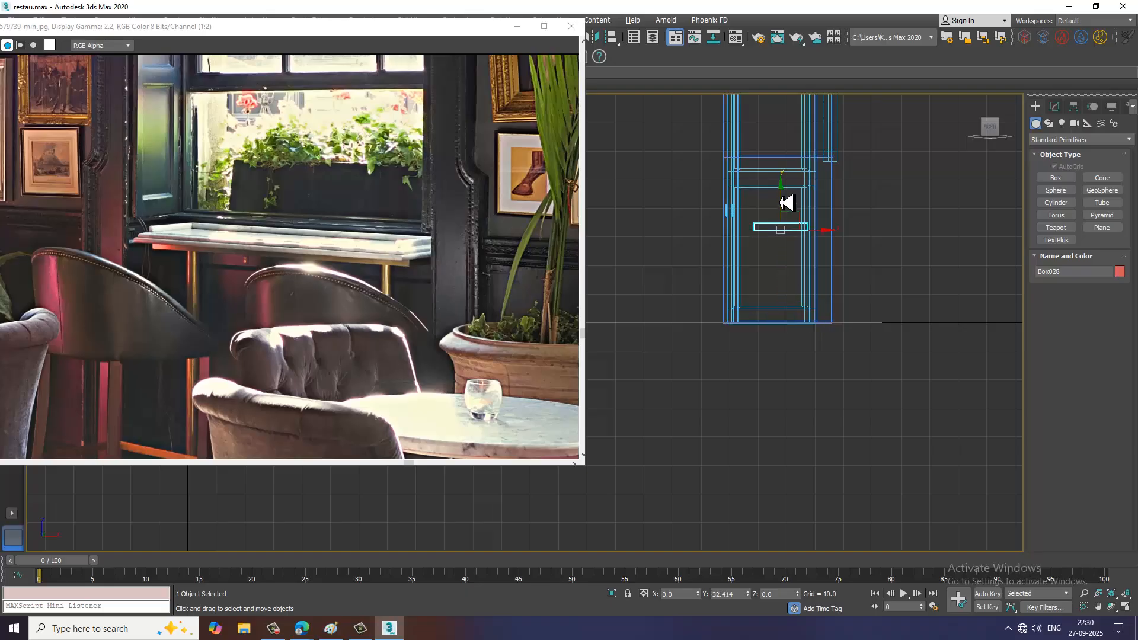
Raise the box further in the perspective view to a Z of about 48, just below the window ledge.
key("alt+w")
right_click(833, 427)
key("alt+w")
middle_click_drag(805, 378, 834, 435, "alt")
scroll(818, 415, "up", 3)
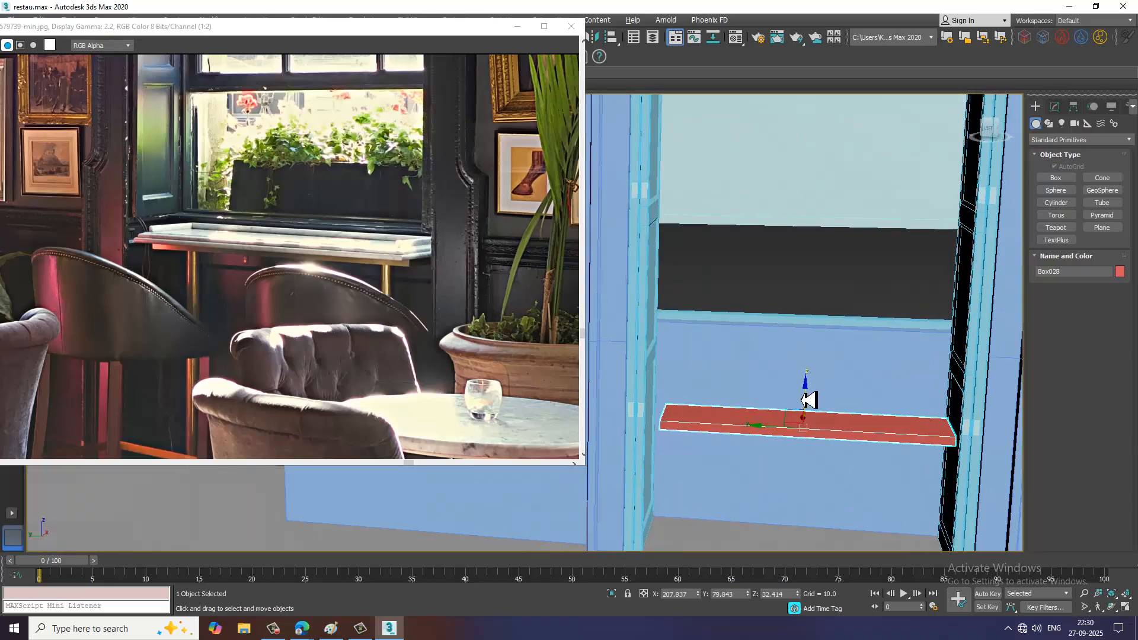
scroll(809, 400, "up", 2)
left_click_drag(811, 428, 813, 335)
scroll(830, 396, "down", 4)
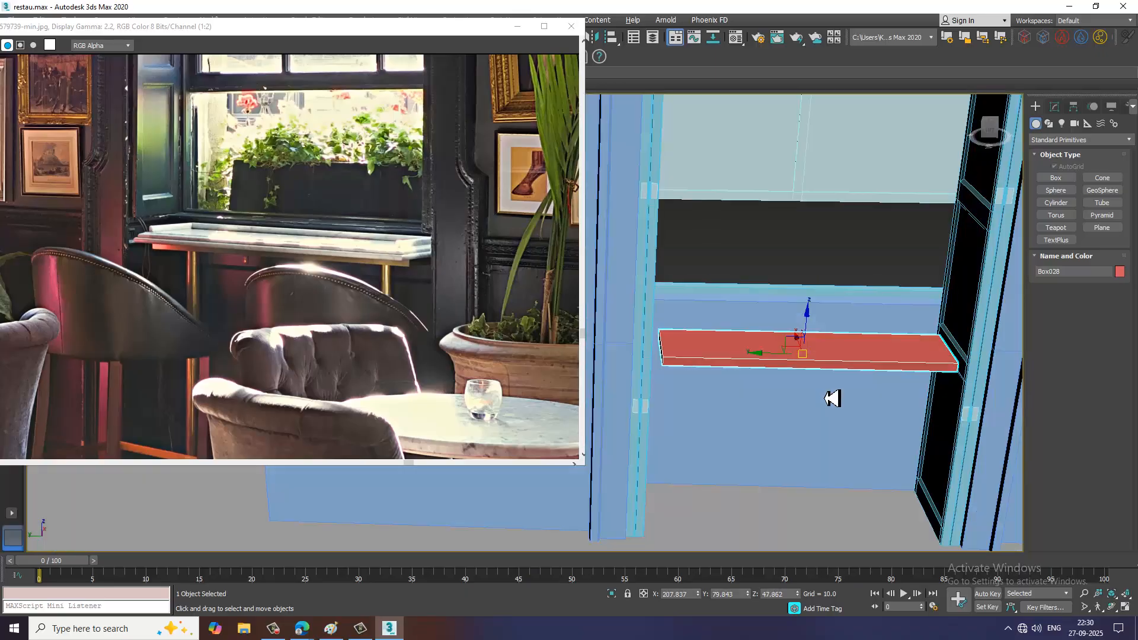
Convert the shelf box to an editable poly and move the four vertices of its left end slightly inward from the niche side.
right_click(754, 378)
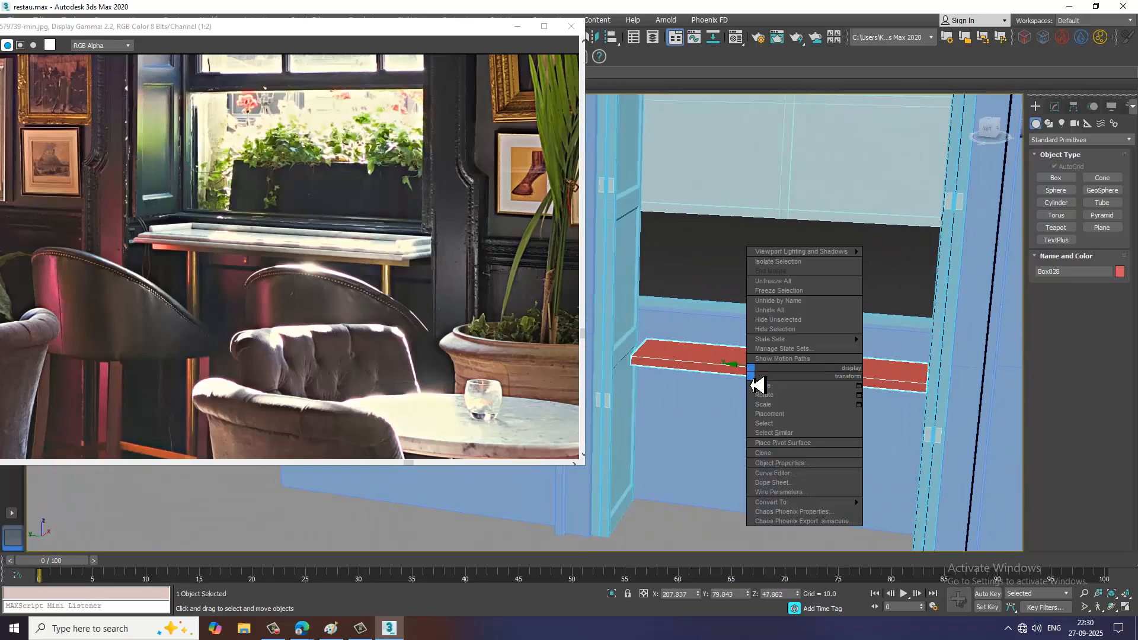
mouse_move(811, 504)
left_click(912, 512)
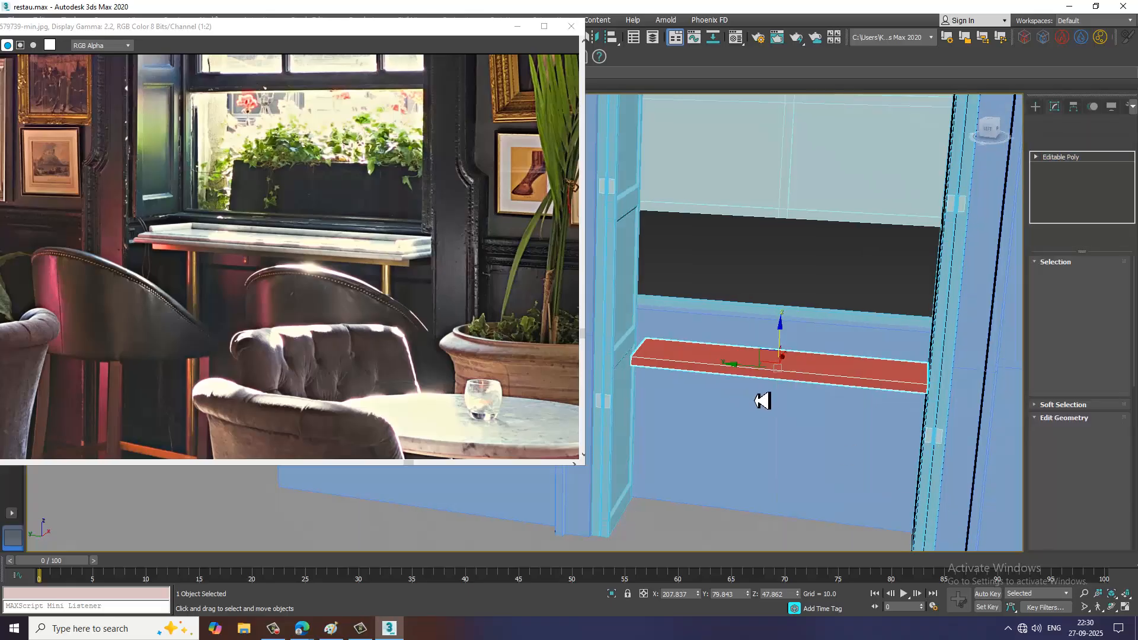
scroll(699, 370, "up", 4)
key("1")
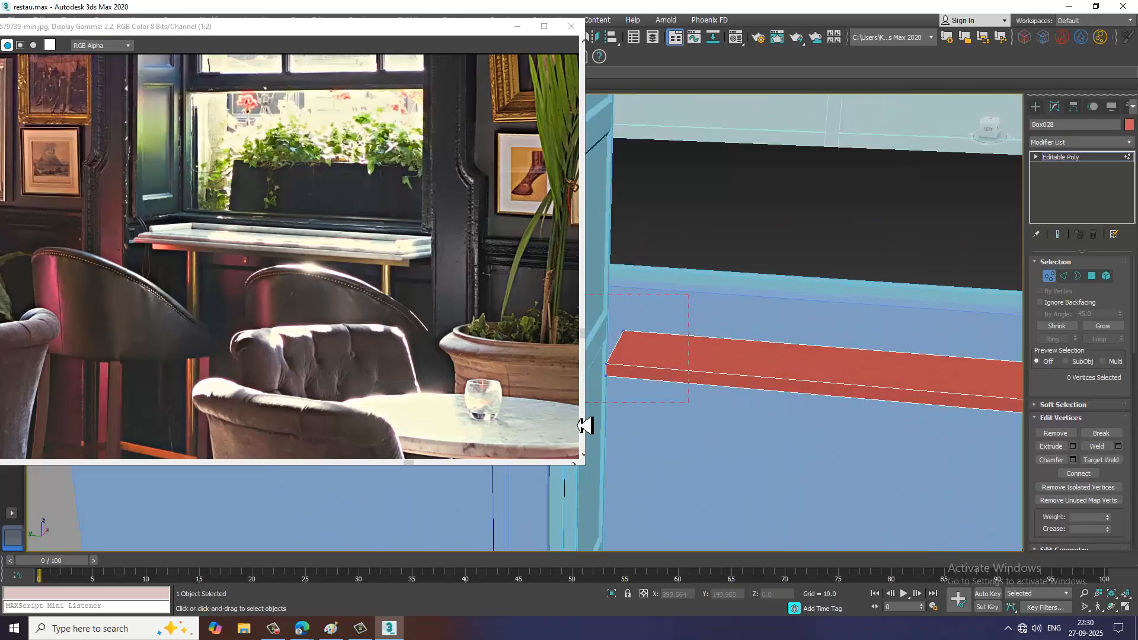
left_click_drag(585, 426, 585, 422)
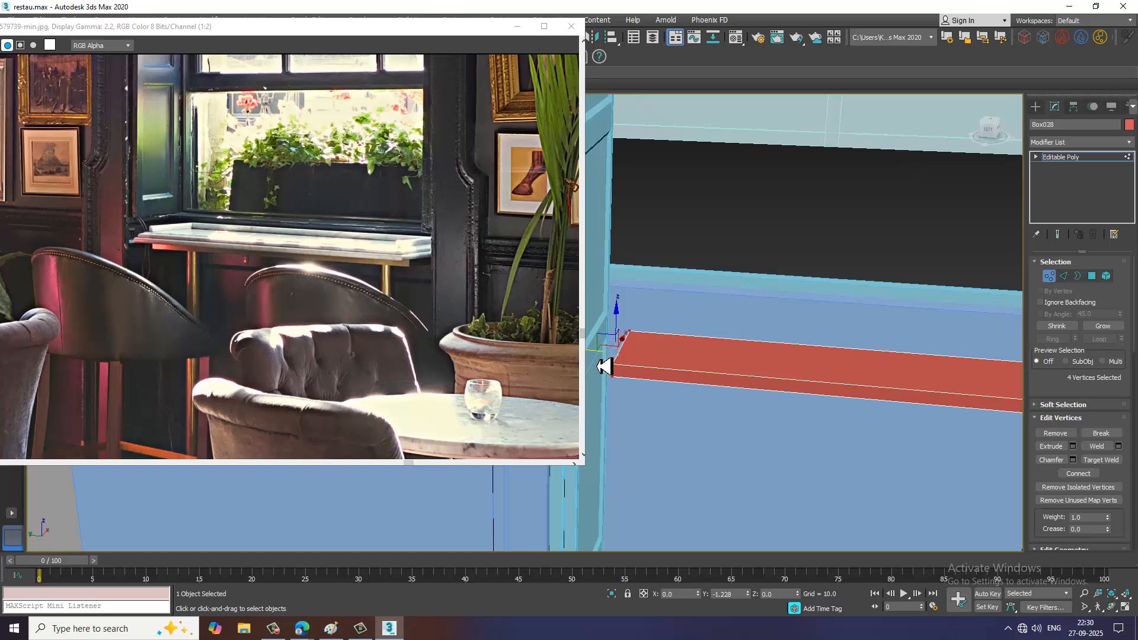
left_click_drag(599, 366, 598, 368)
Isolate the shelf and chamfer the two vertical corner edges of its left end by 3.763 with multiple segments.
scroll(331, 278, "up", 1)
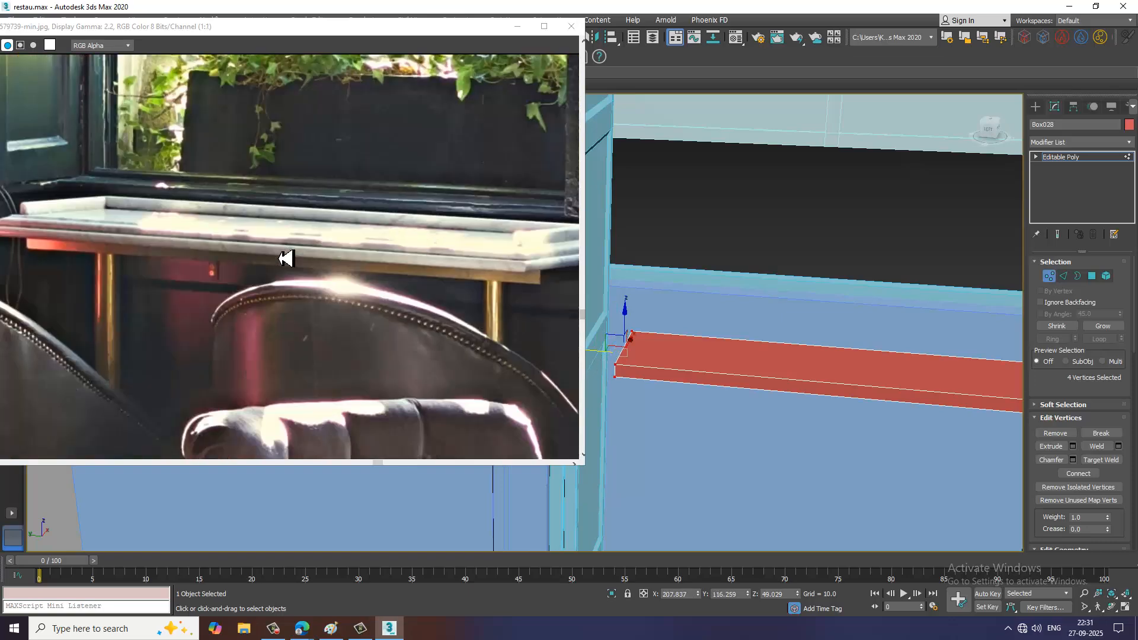
scroll(285, 258, "down", 1)
middle_click_drag(740, 360, 698, 310, "alt")
middle_click_drag(752, 379, 698, 325)
middle_click_drag(829, 314, 843, 333, "alt")
middle_click_drag(646, 344, 766, 301)
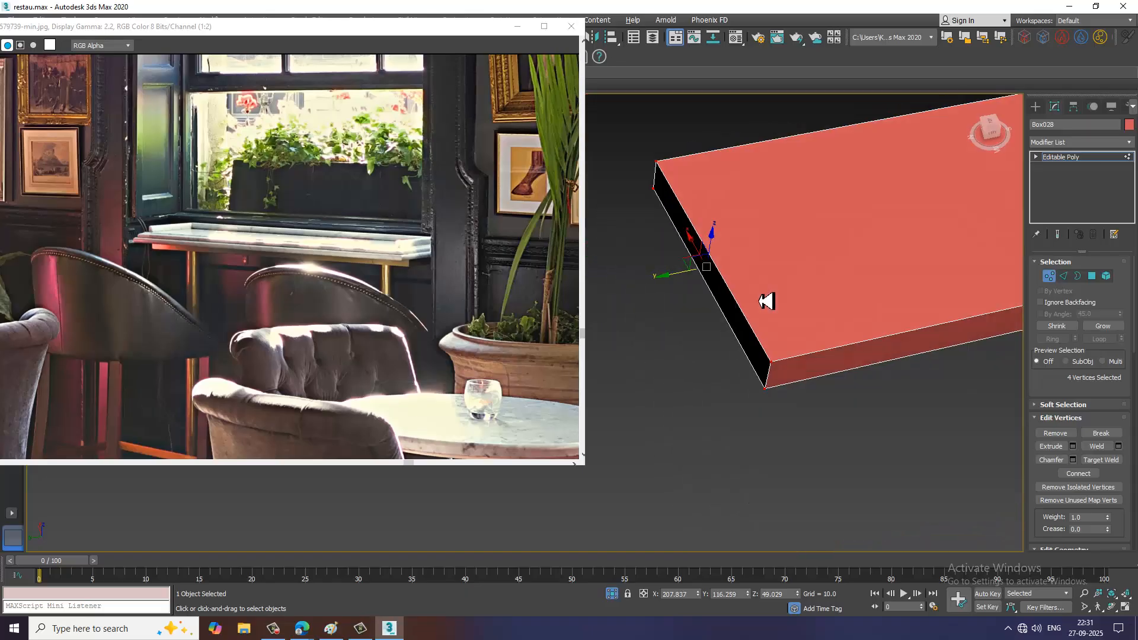
key("2")
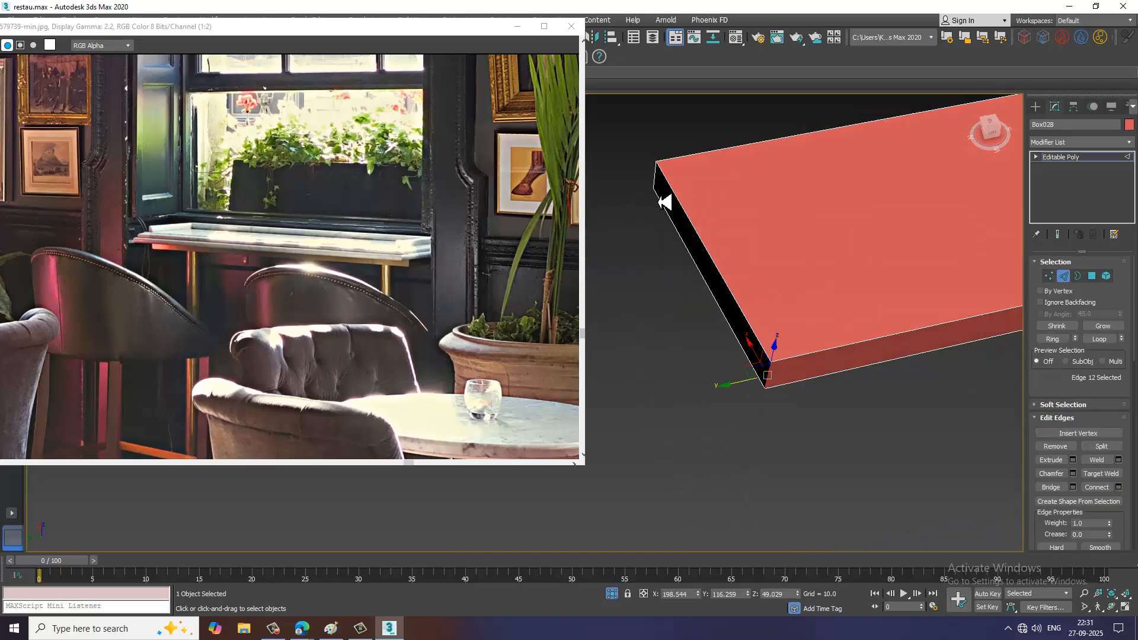
left_click(661, 188)
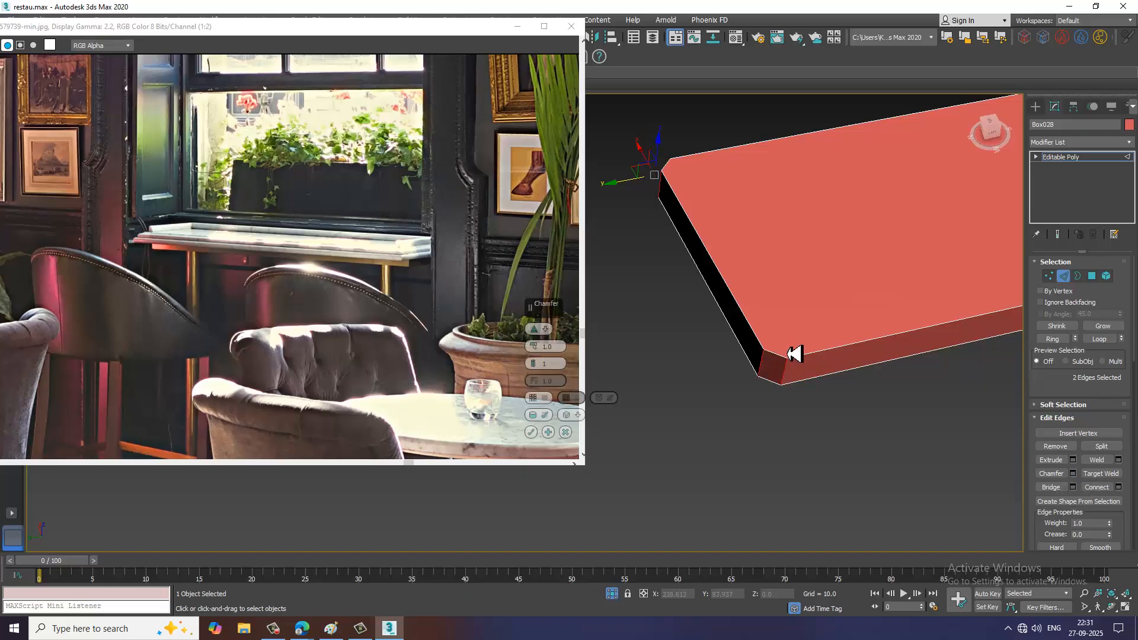
left_click_drag(533, 347, 536, 323)
left_click_drag(532, 366, 535, 358)
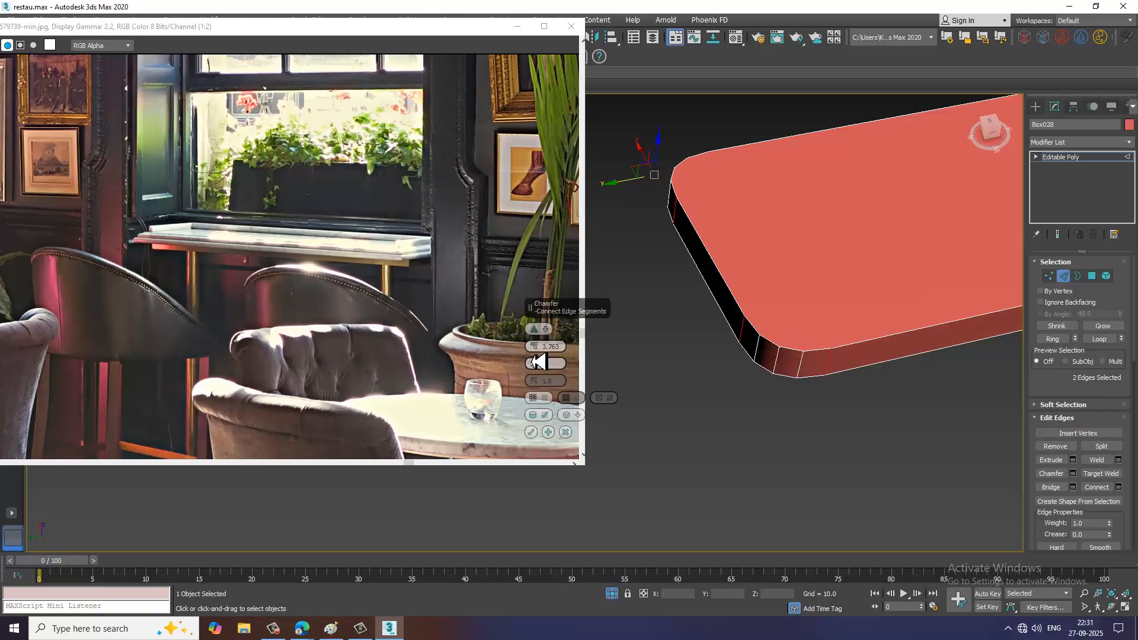
left_click(531, 433)
Leave edge editing and end the shelf's isolation.
left_click(1105, 157)
right_click(921, 313)
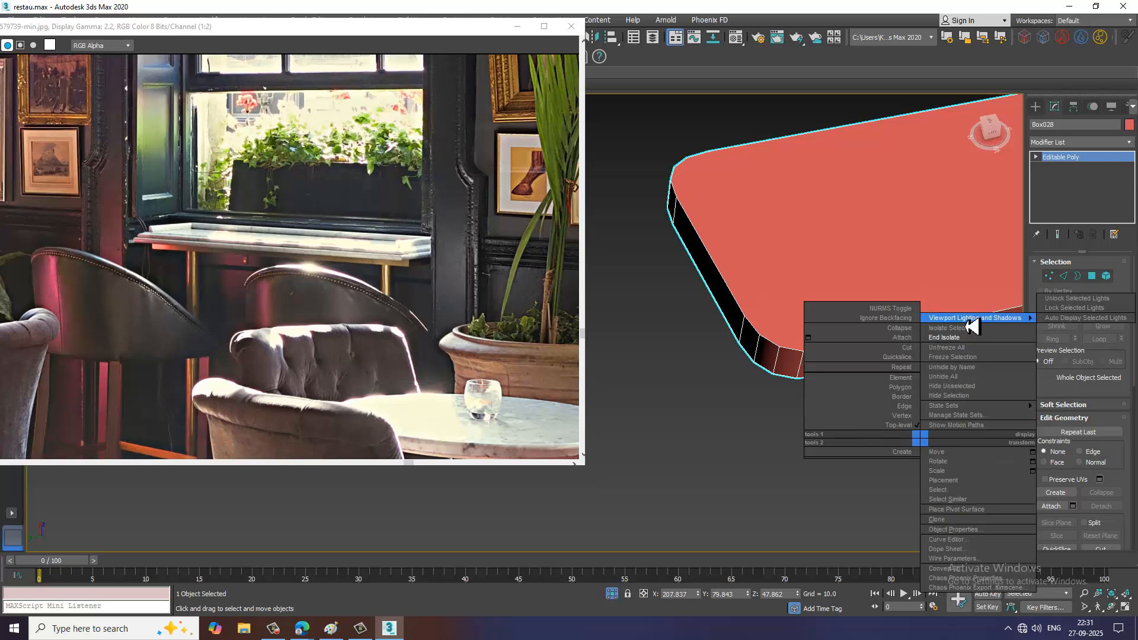
left_click(972, 328)
Create a second box about 75 by 28 units over the shelf outline in the top view, shifting the reference window aside.
scroll(837, 331, "down", 3)
middle_click_drag(854, 366, 910, 339, "alt")
mouse_move(909, 340)
middle_mouse_down("alt")
mouse_move(838, 336)
mouse_move(930, 343)
middle_mouse_up("alt")
scroll(855, 343, "up", 3)
left_click(1036, 107)
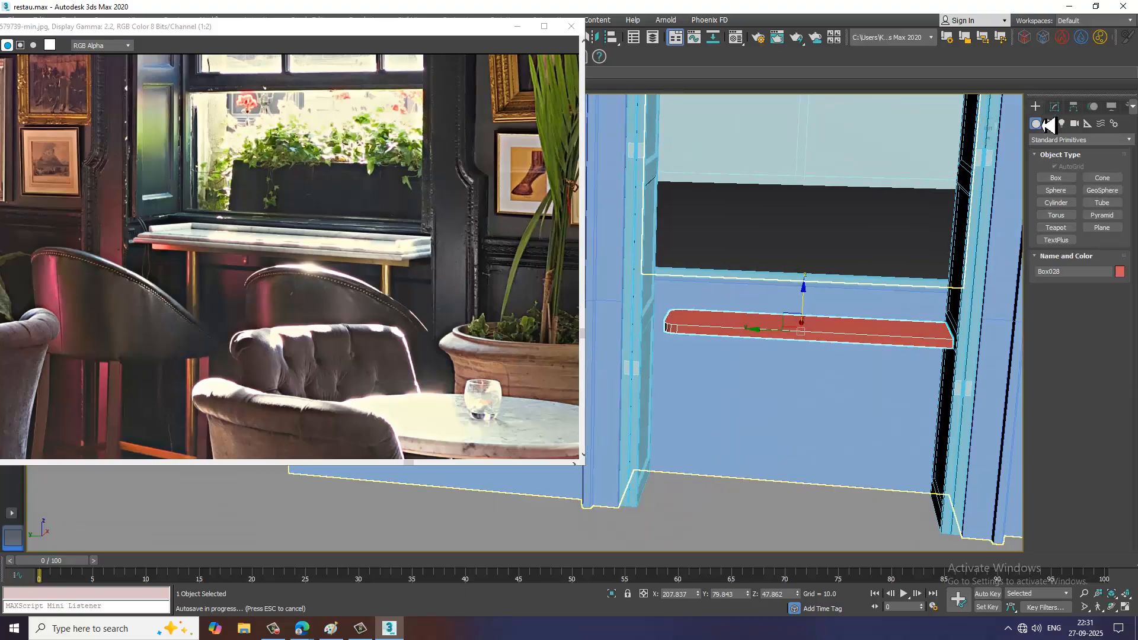
left_click(1070, 179)
key("alt+w")
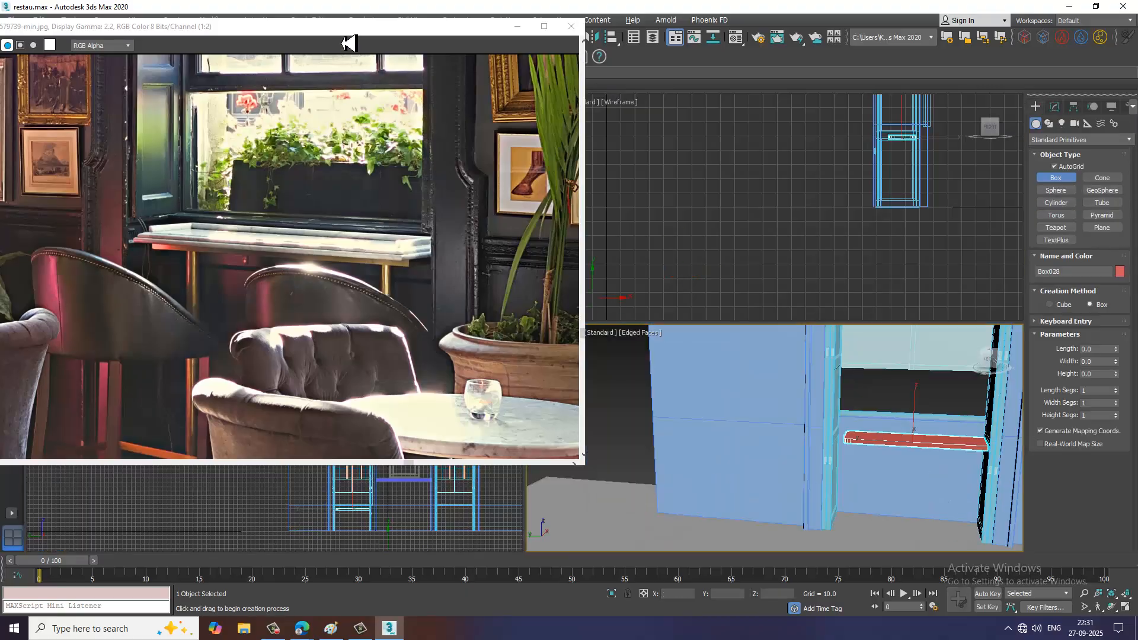
left_click_drag(349, 29, 221, 33)
middle_click_drag(513, 293, 516, 282)
key("alt+w")
middle_click_drag(936, 331, 672, 258)
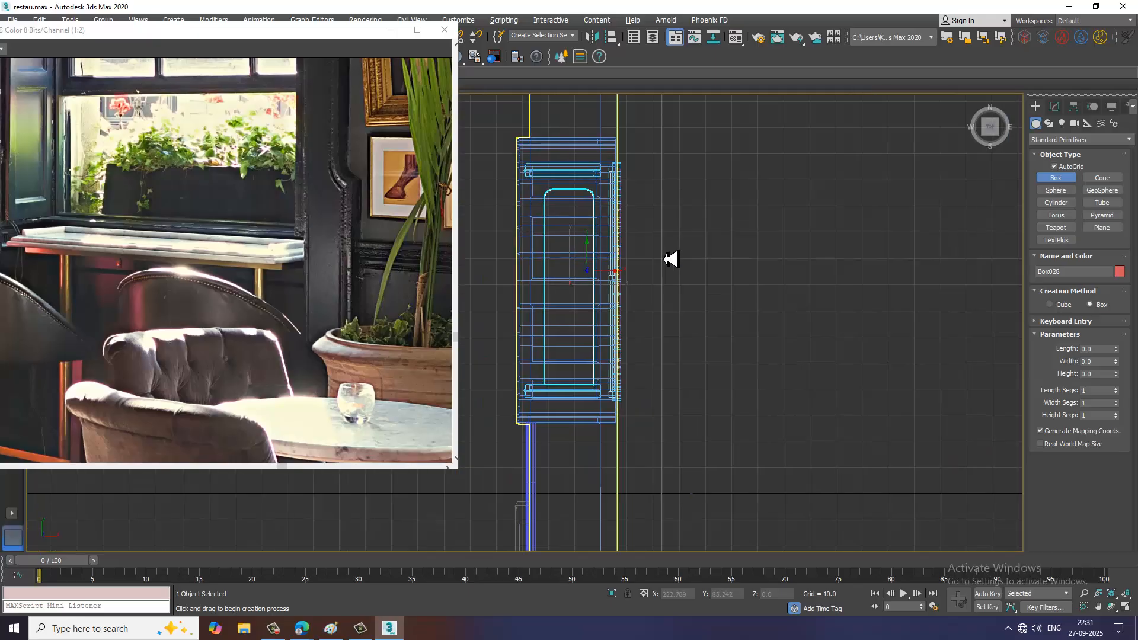
scroll(670, 259, "up", 3)
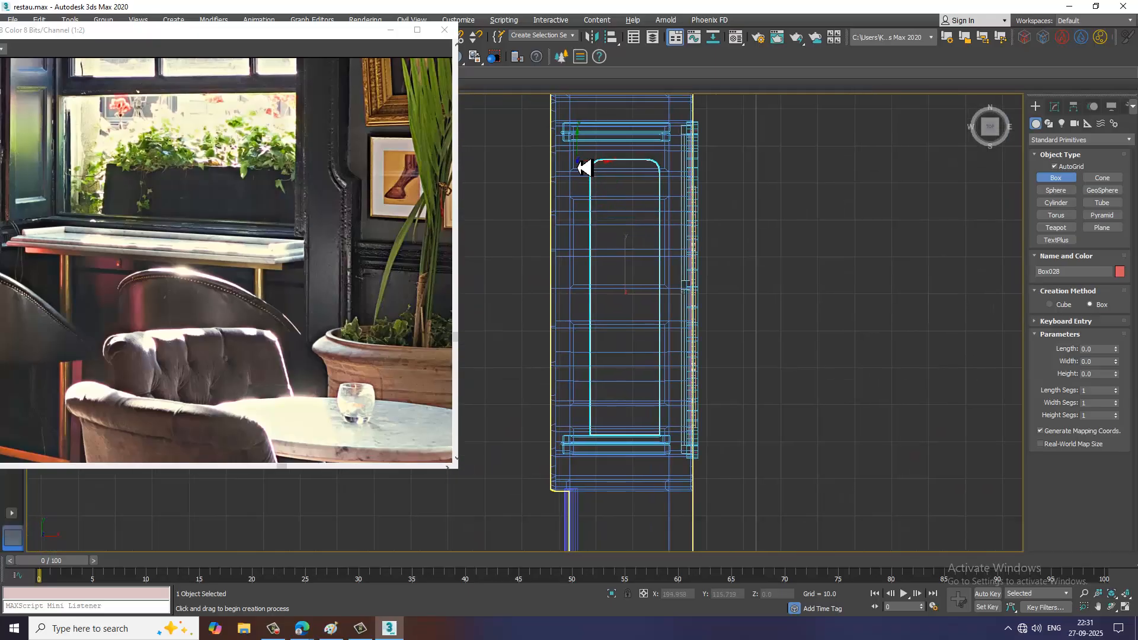
left_click_drag(576, 151, 679, 427)
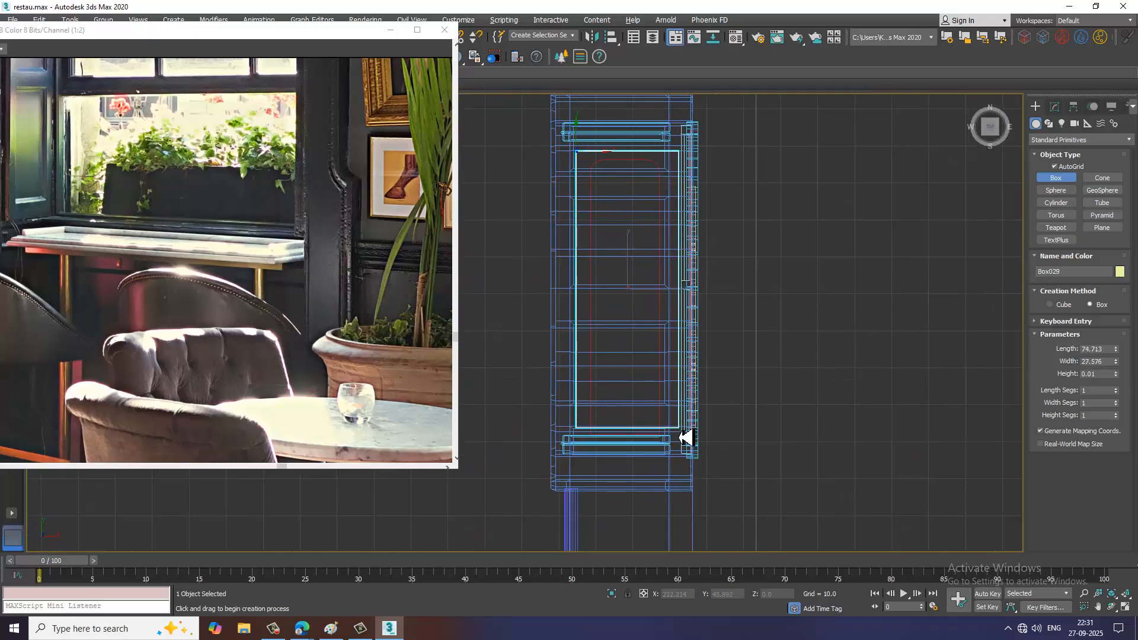
Lower the second box from the top of the wall onto the shelf, to a Z of about 51.
key("alt+w")
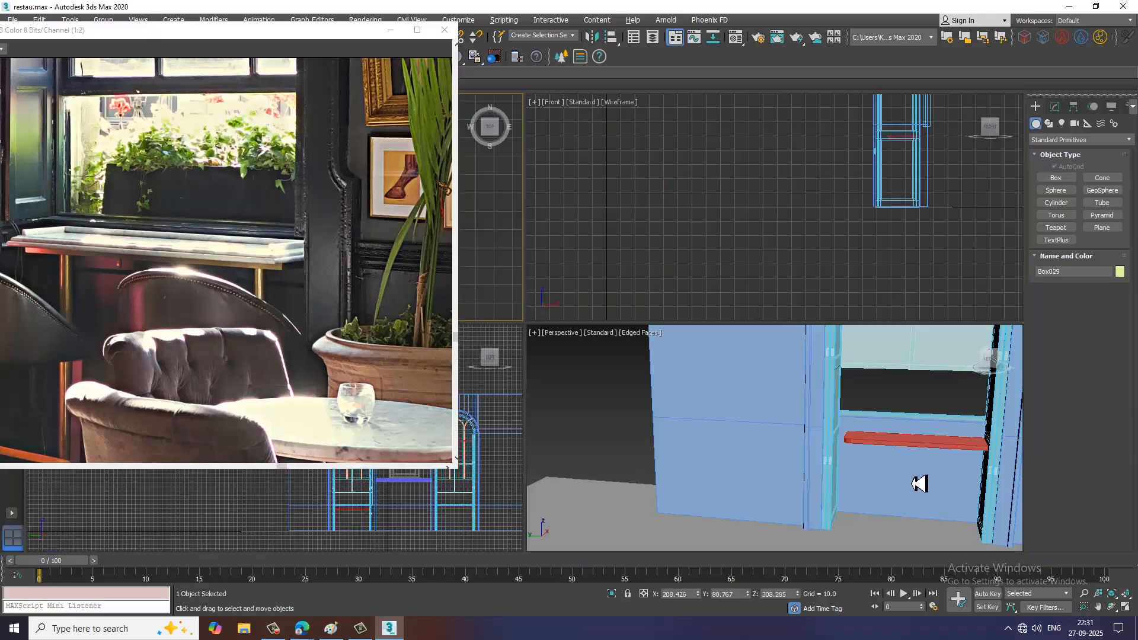
middle_click_drag(919, 482, 894, 465)
key("alt+w")
scroll(818, 438, "down", 5)
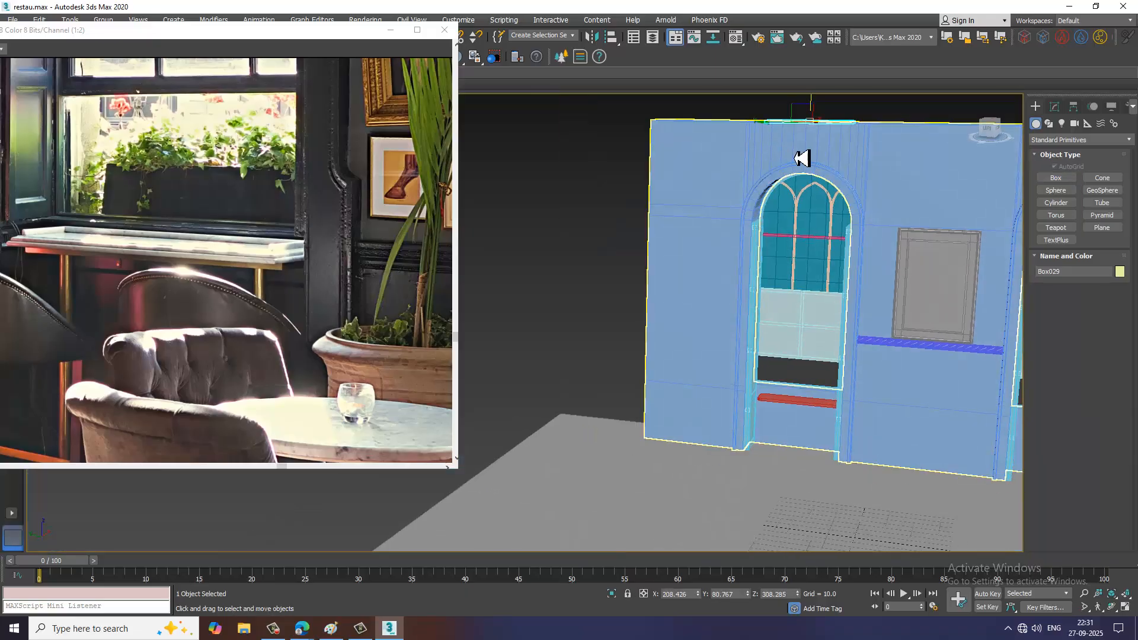
middle_click_drag(800, 99, 805, 166)
left_click_drag(825, 189, 881, 455)
scroll(881, 455, "up", 10)
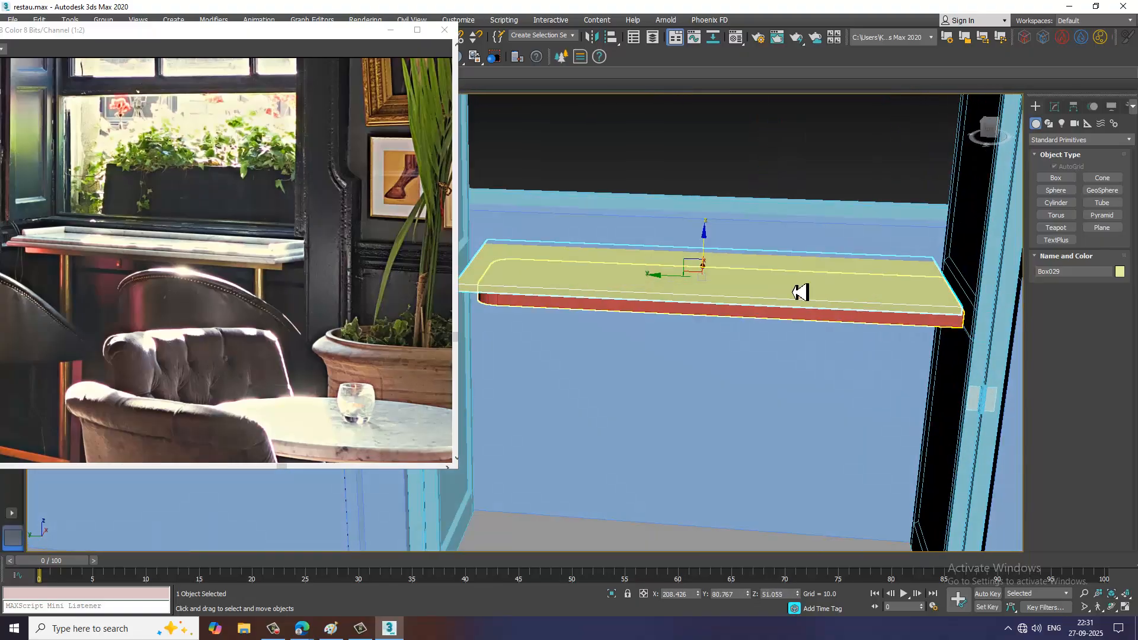
Convert the second box lying over the shelf to an editable poly.
middle_click_drag(799, 293, 883, 333)
scroll(856, 323, "down", 5)
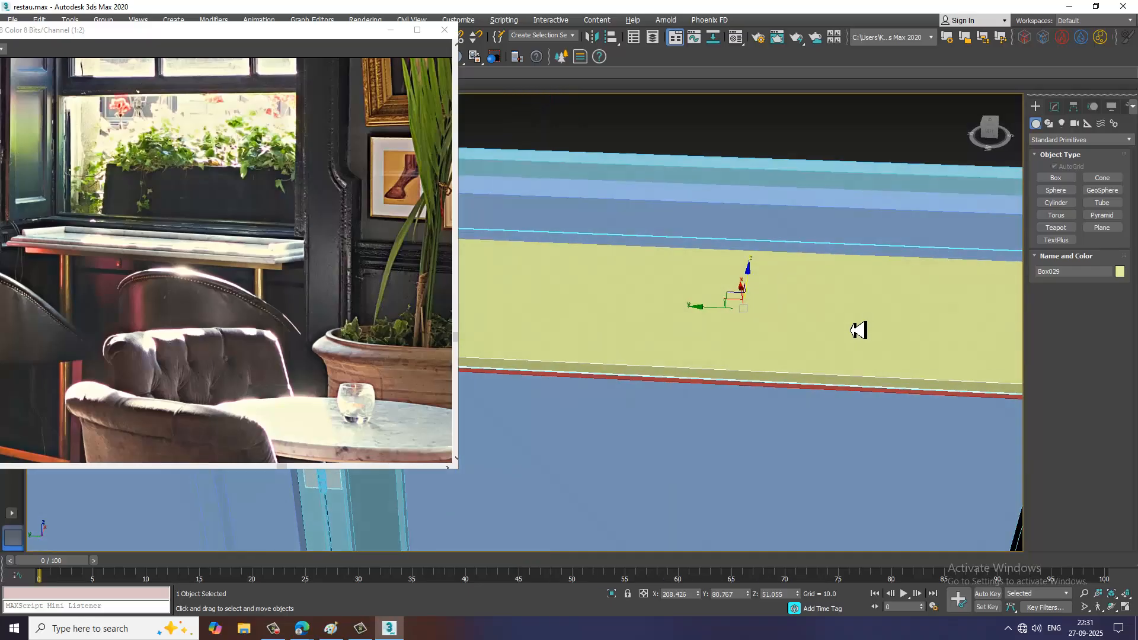
mouse_move(873, 328)
middle_mouse_down("alt")
mouse_move(838, 320)
mouse_move(866, 354)
mouse_move(859, 343)
middle_mouse_up("alt")
right_click(859, 344)
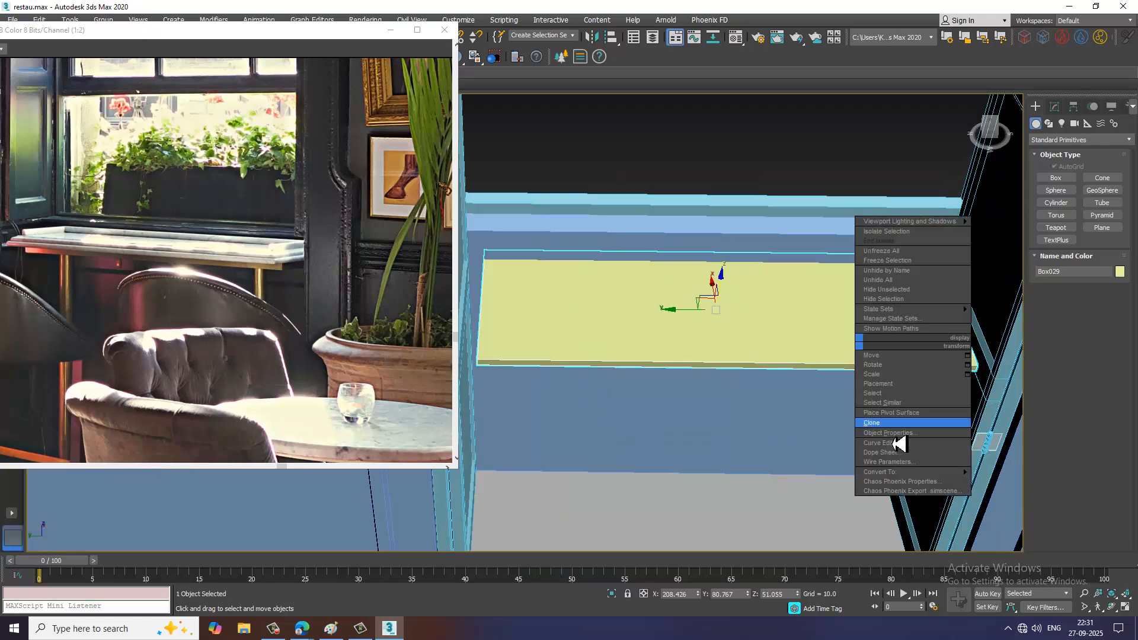
left_click(1036, 483)
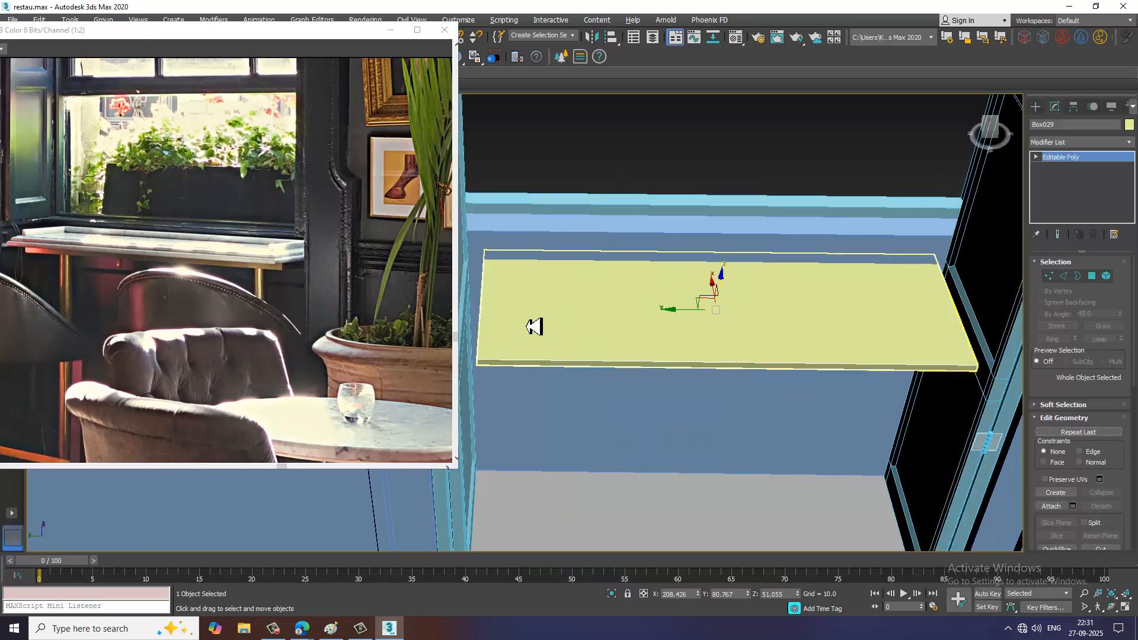
Move the second box's window-side vertices to an X of about 220 and its right-end vertices to a Y of about 41.6.
key("t")
key("1")
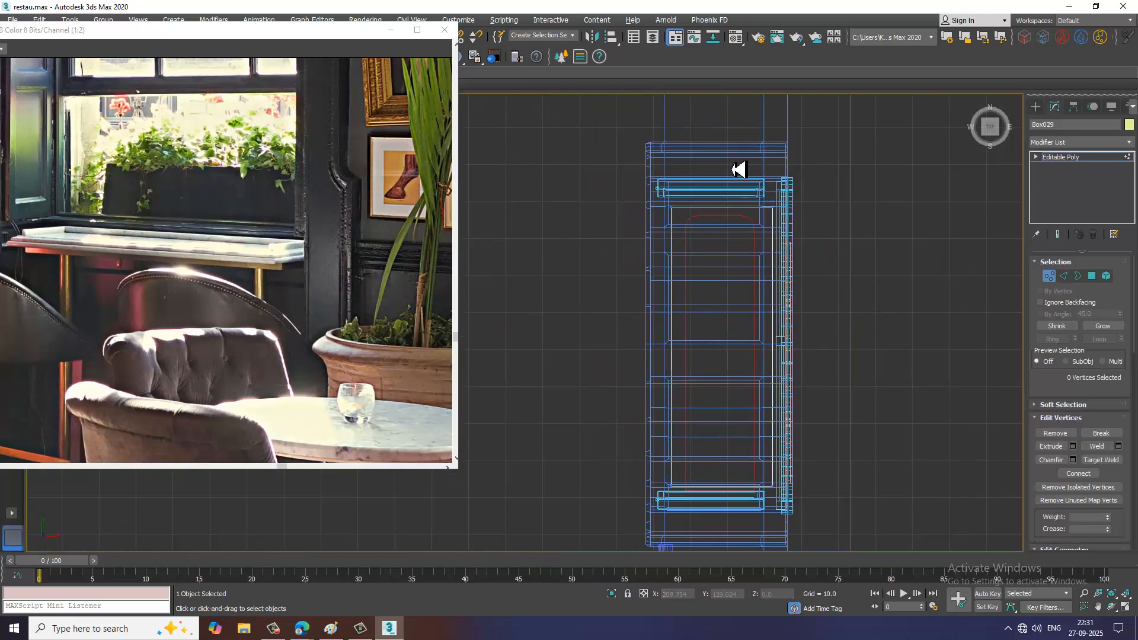
left_click_drag(877, 522, 875, 520)
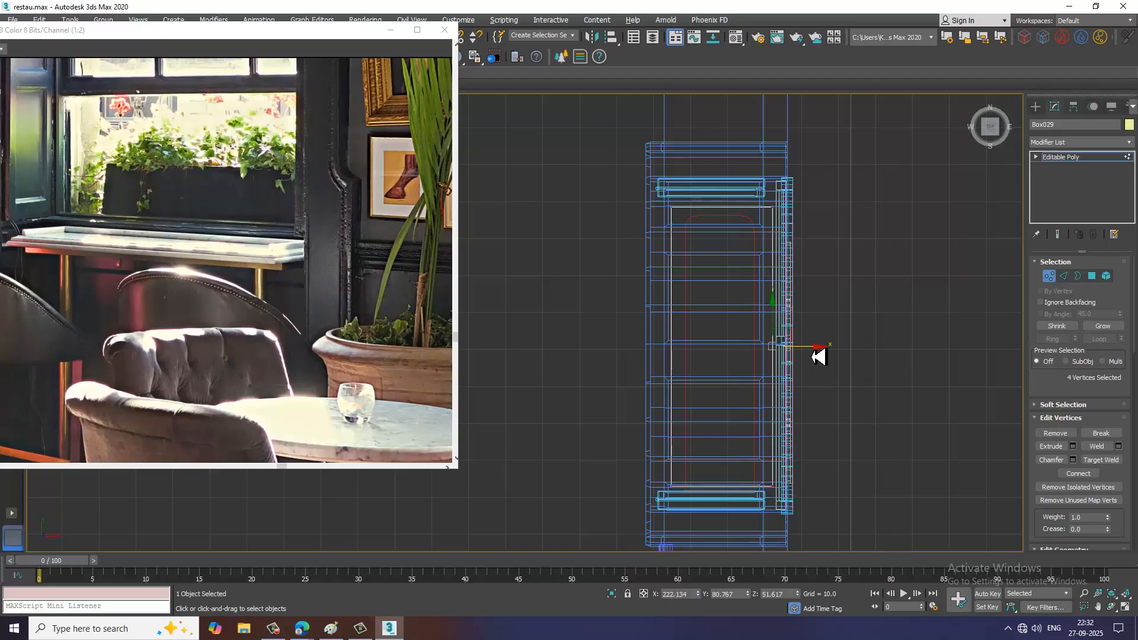
left_click_drag(813, 355, 799, 354)
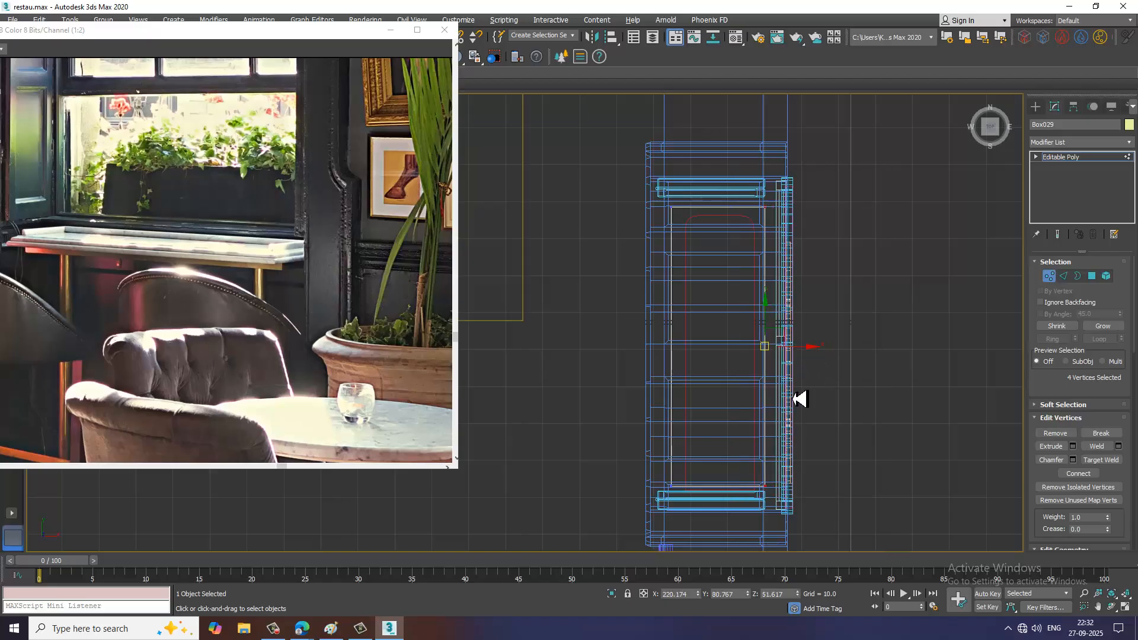
key("alt+w")
middle_click_drag(851, 457, 889, 401, "alt")
key("alt+w")
left_click_drag(868, 366, 879, 367)
mouse_move(848, 399)
middle_mouse_down()
mouse_move(920, 460)
mouse_move(841, 415)
middle_mouse_up()
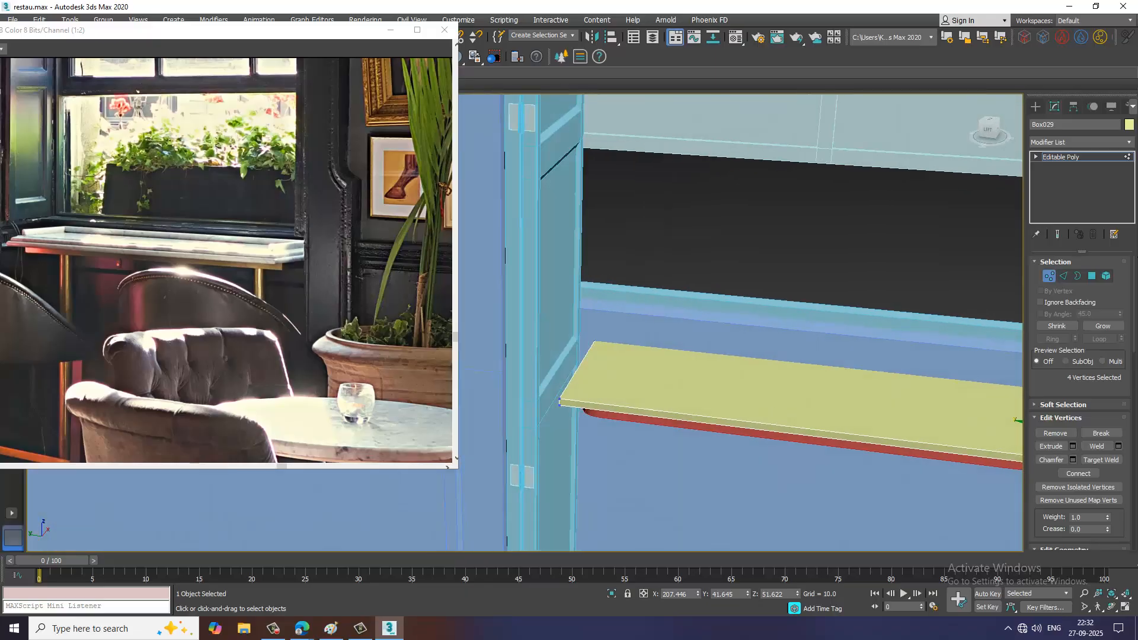
left_click(1072, 160)
Chamfer all edges bordering the second box's top and bottom faces by 0.408 with three segments, and leave edge editing.
middle_click_drag(770, 343, 740, 335, "alt")
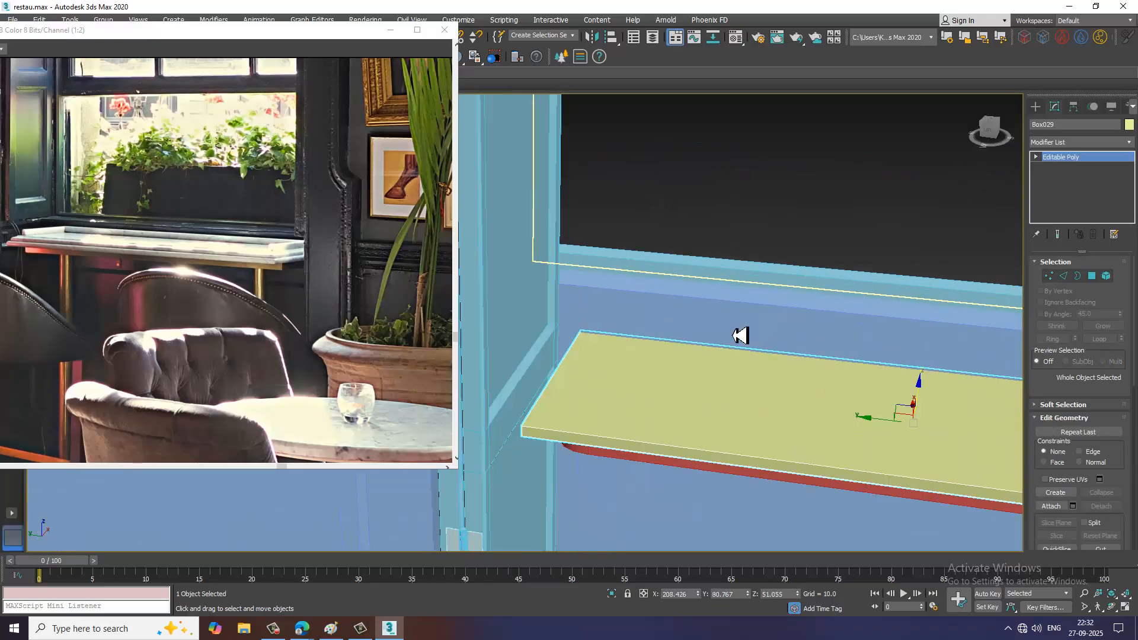
scroll(177, 249, "up", 1)
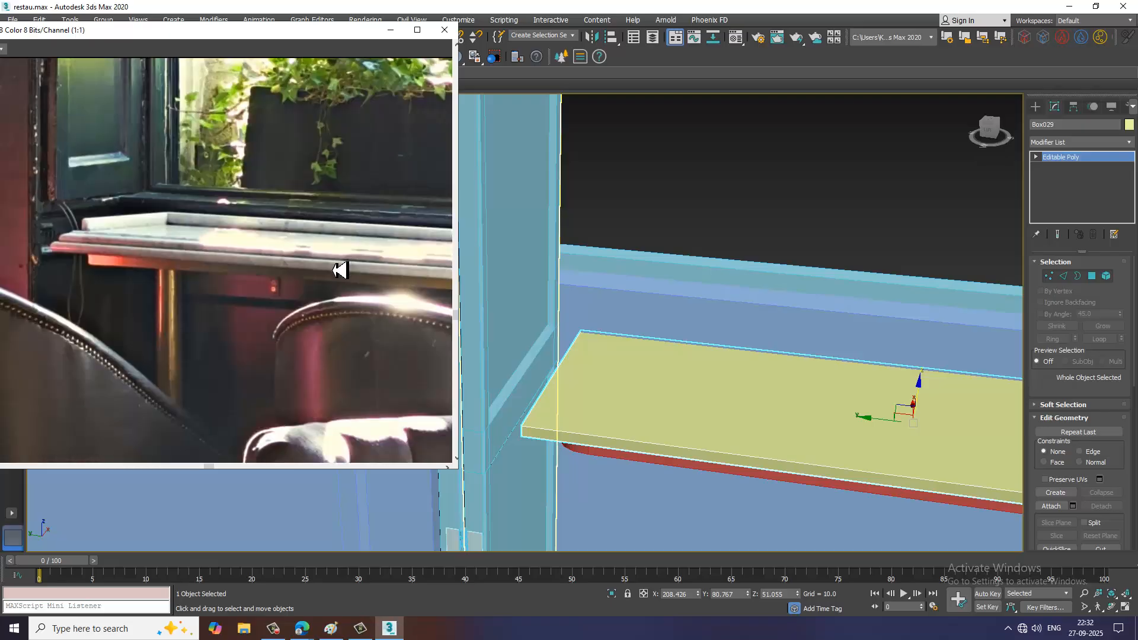
middle_click_drag(682, 293, 686, 393, "alt")
key("2")
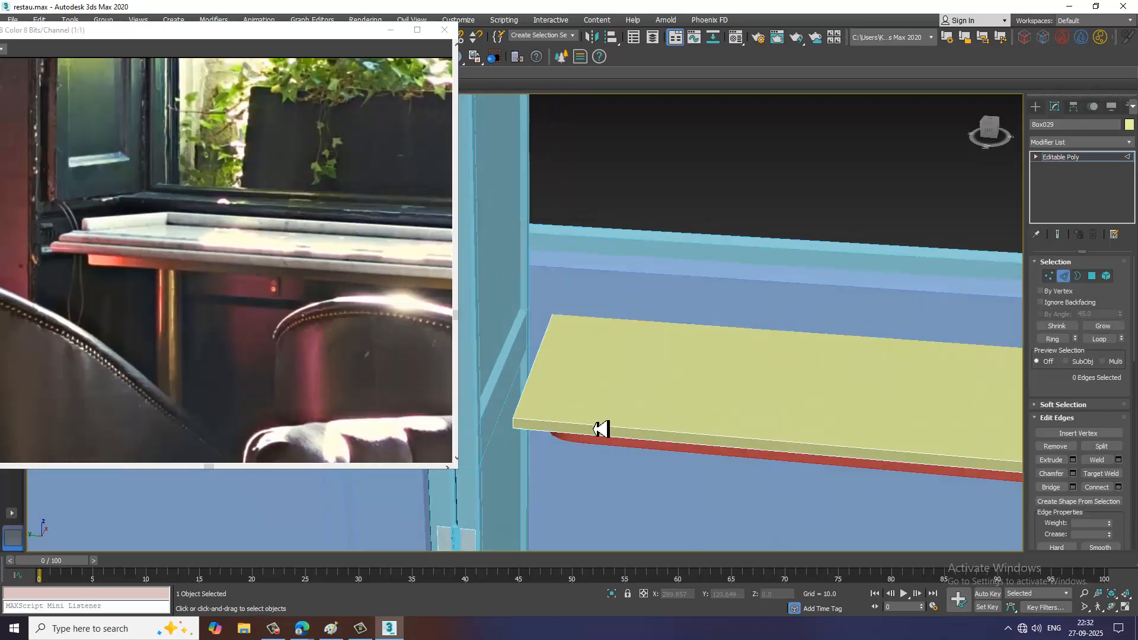
left_click(602, 433)
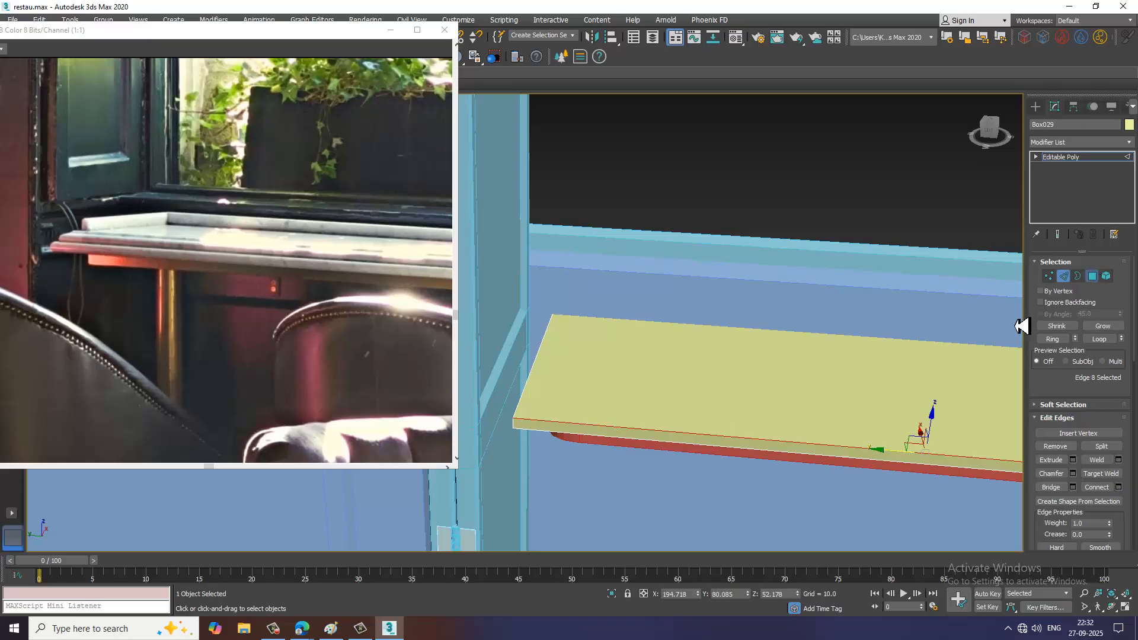
key("4")
left_click(785, 422)
middle_click_drag(812, 441, 832, 393, "alt")
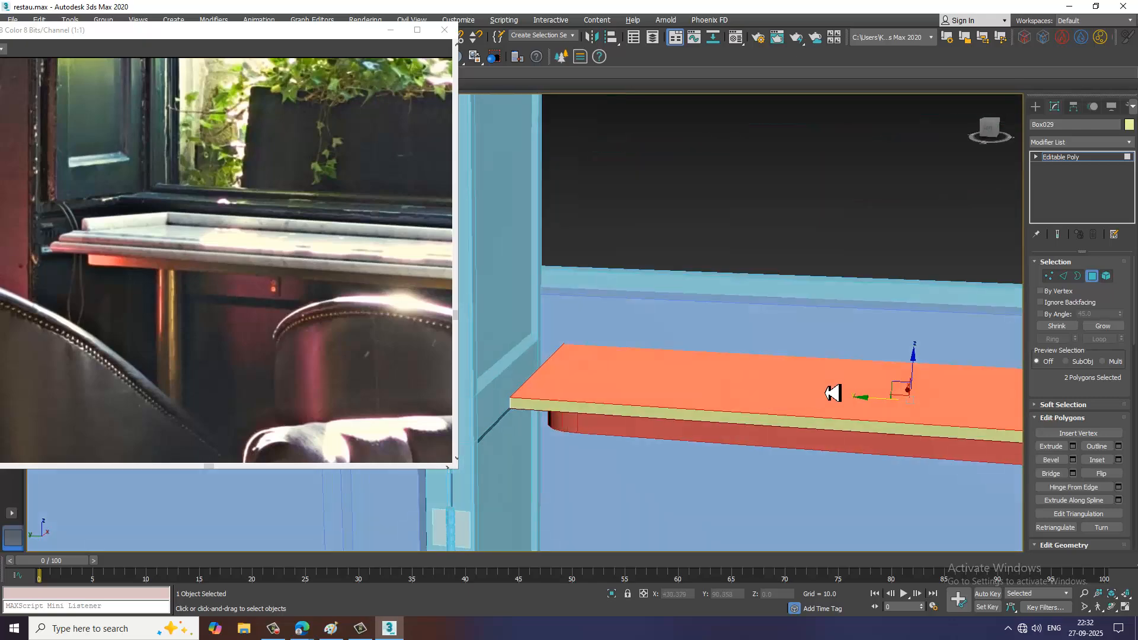
left_click(1065, 278)
middle_click_drag(821, 332, 824, 347, "alt")
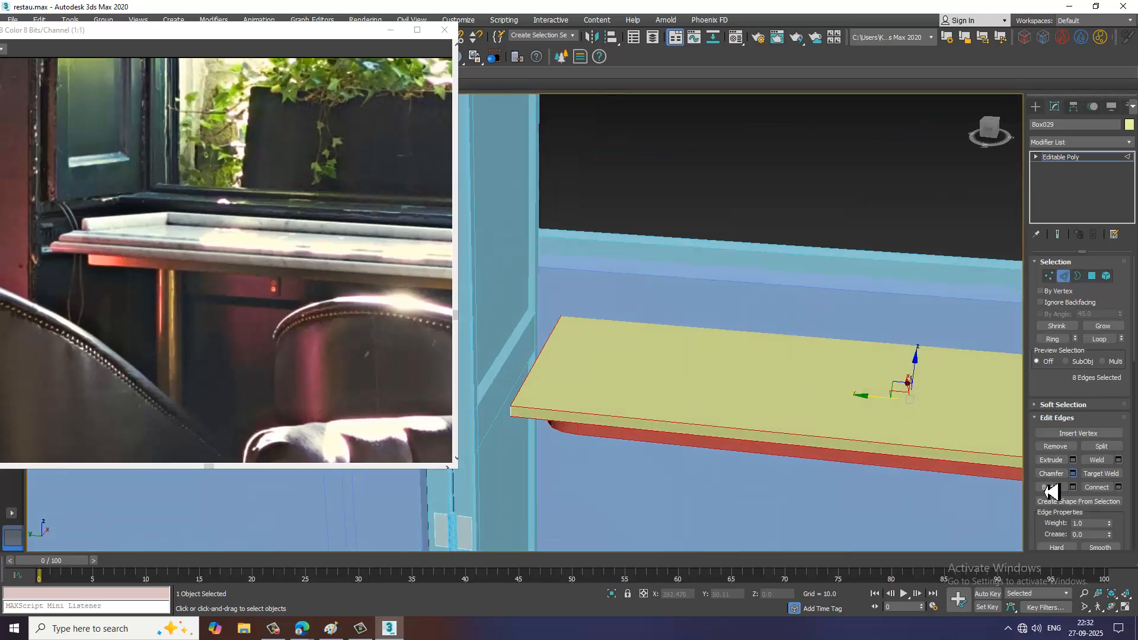
left_click(1072, 473)
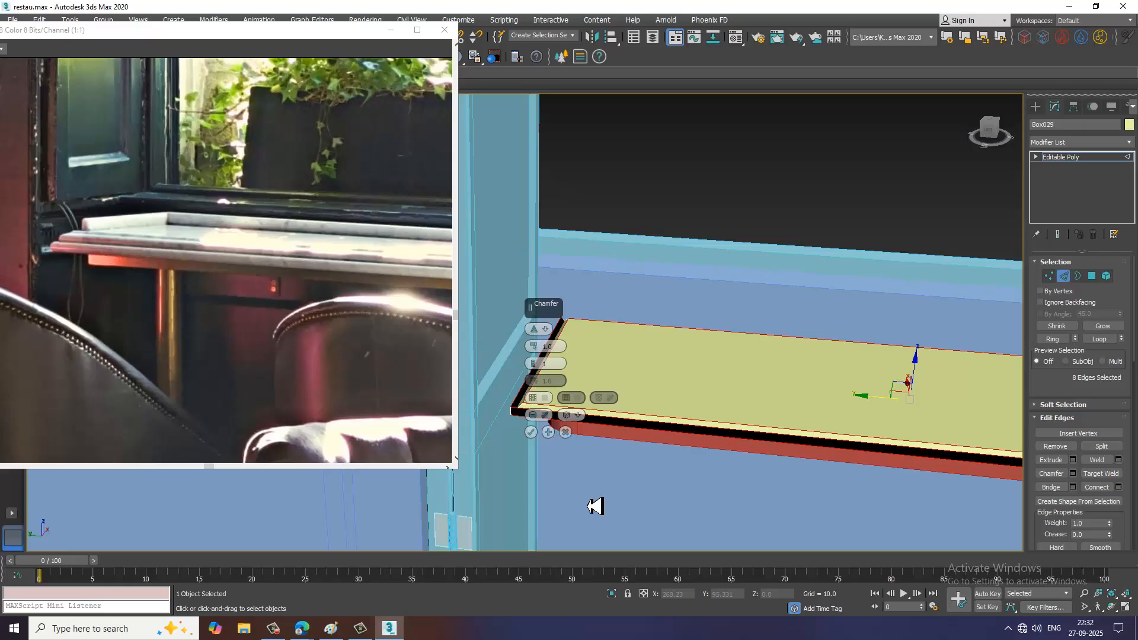
left_click_drag(536, 351, 541, 356)
left_click(535, 363)
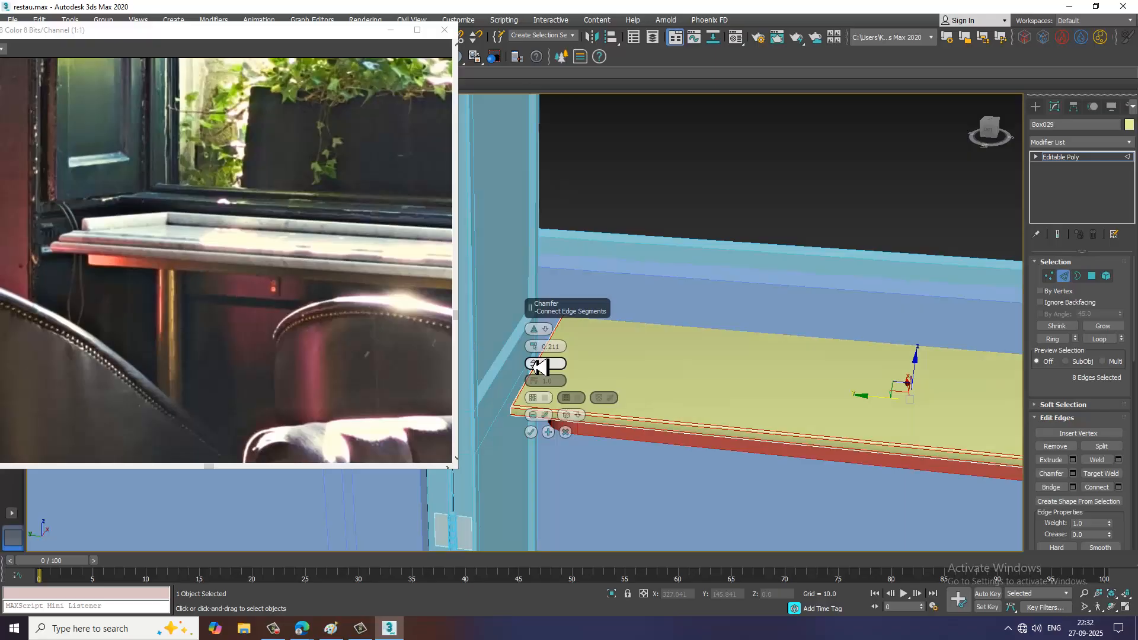
left_click_drag(539, 348, 541, 347)
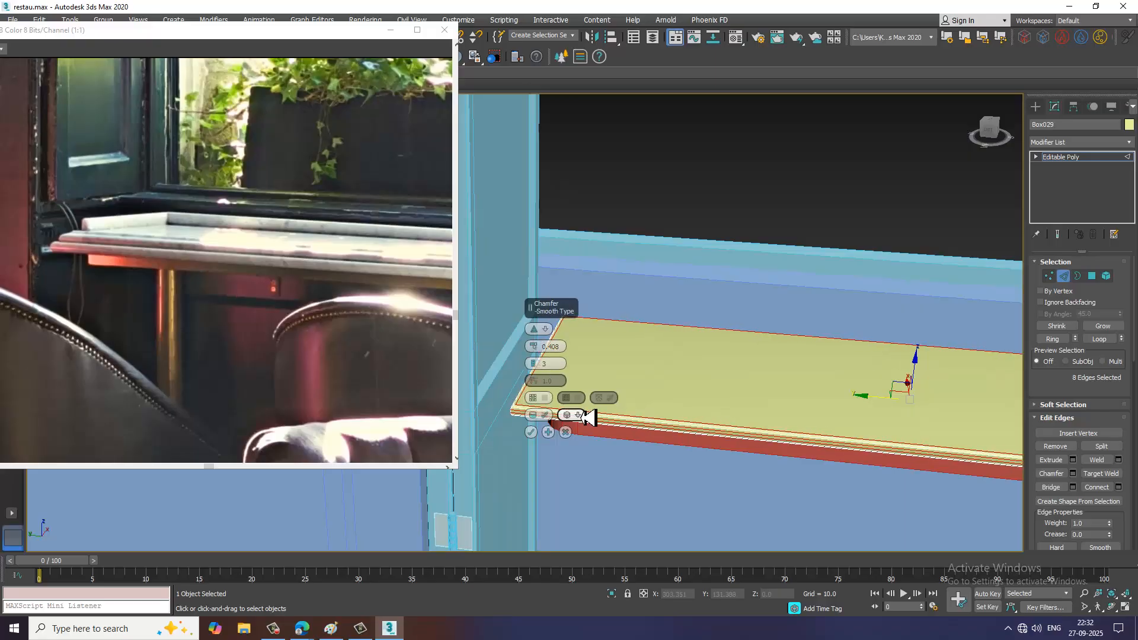
scroll(726, 435, "up", 3)
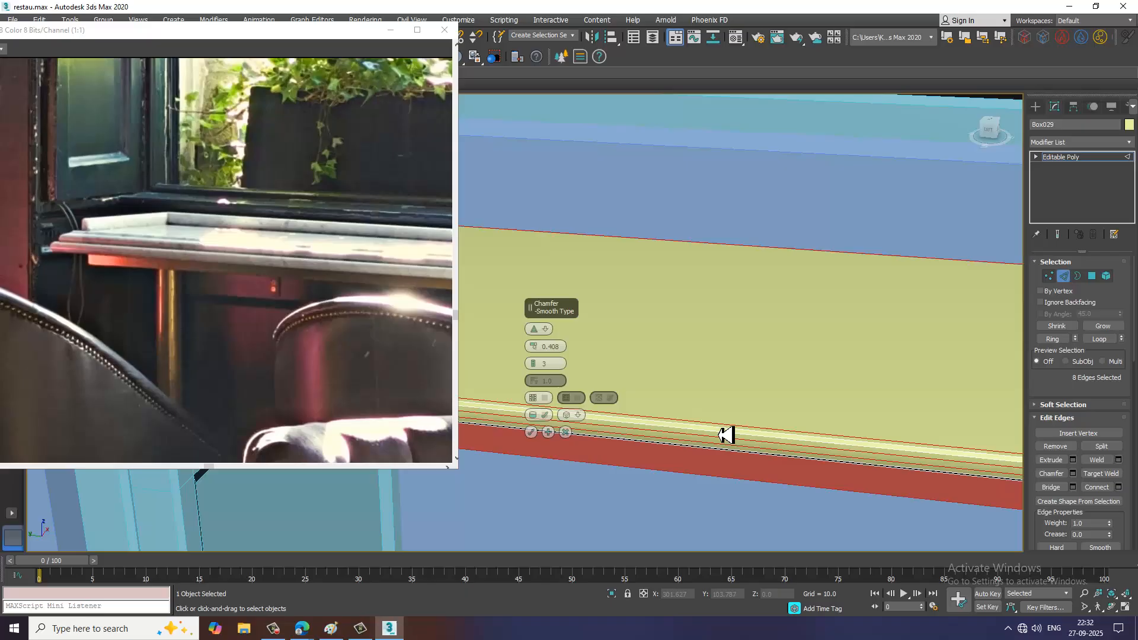
left_click(532, 432)
scroll(646, 425, "down", 4)
left_click(1093, 158)
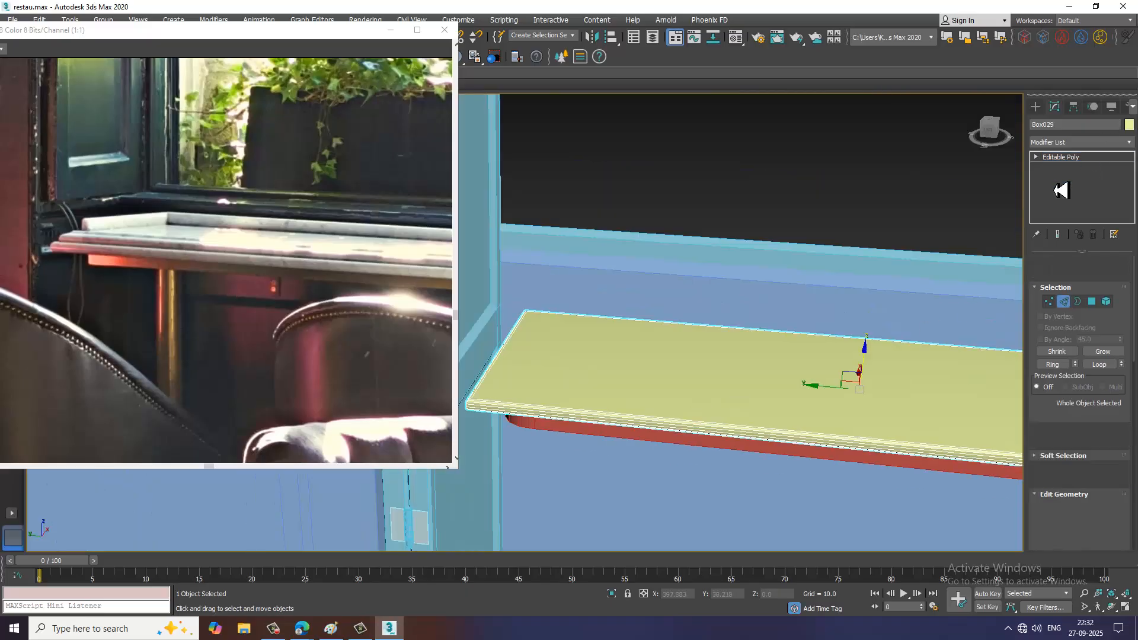
Clone the chamfered slab straight up to a Z of about 52.
middle_click_drag(786, 363, 885, 361, "alt")
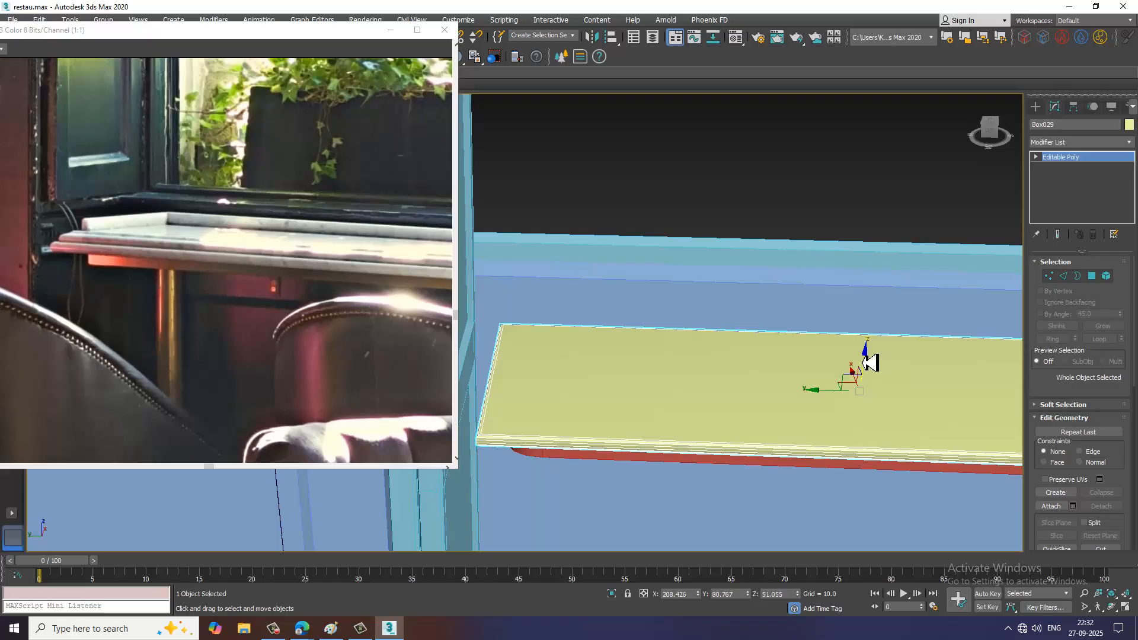
mouse_move(871, 350)
left_mouse_down("shift")
mouse_move(869, 326)
mouse_move(880, 356)
left_mouse_up("shift")
key("Return")
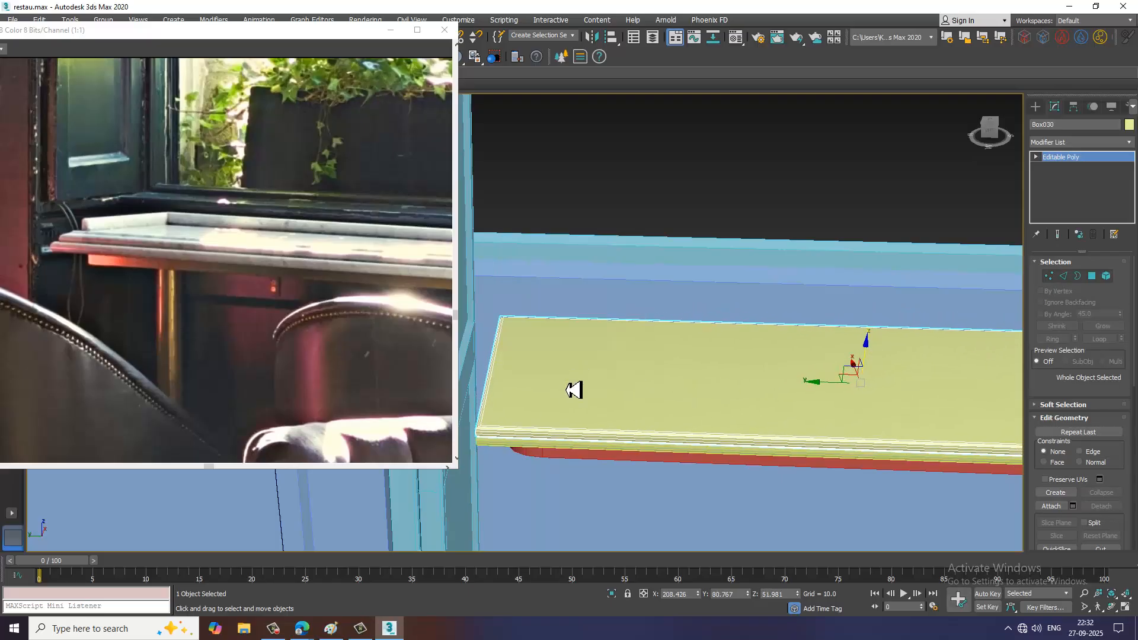
Pull the vertices at both ends of the cloned slab inward, the right end to a Y of about 43.6.
key("alt+w")
right_click(414, 536)
key("alt+w")
key("z")
middle_click_drag(533, 422, 675, 360)
scroll(675, 359, "up", 3)
key("1")
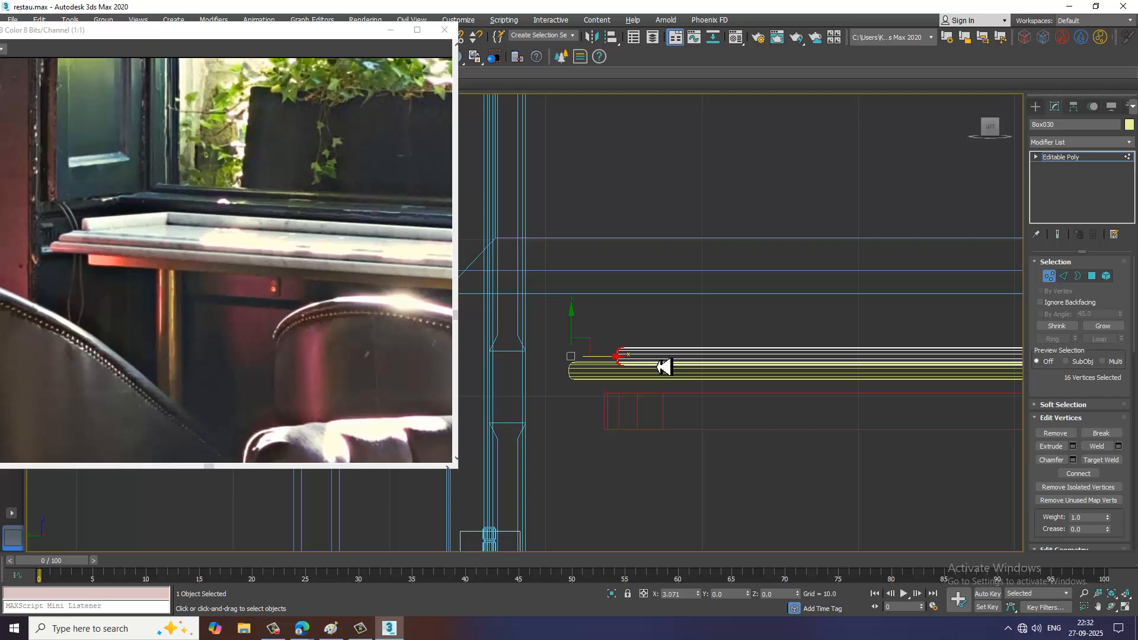
left_click_drag(651, 366, 656, 367)
scroll(656, 368, "down", 3)
middle_click_drag(770, 375, 613, 380)
middle_click_drag(1014, 368, 810, 368)
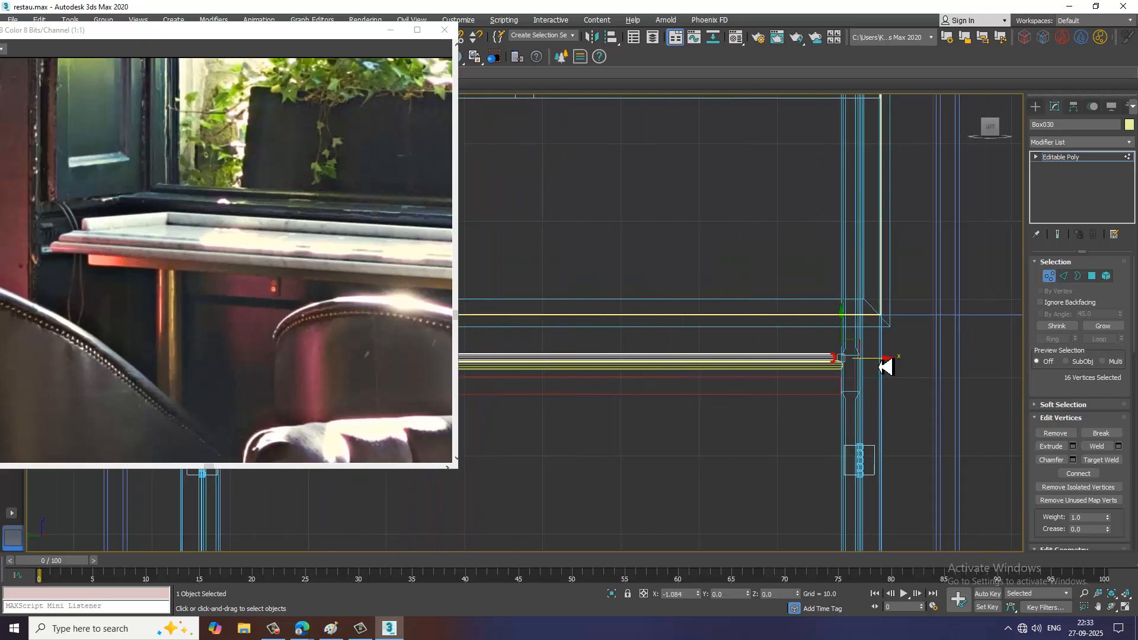
Set back the cloned slab's room-side vertices in the top view to an X of about 196.7.
key("alt+w")
right_click(491, 292)
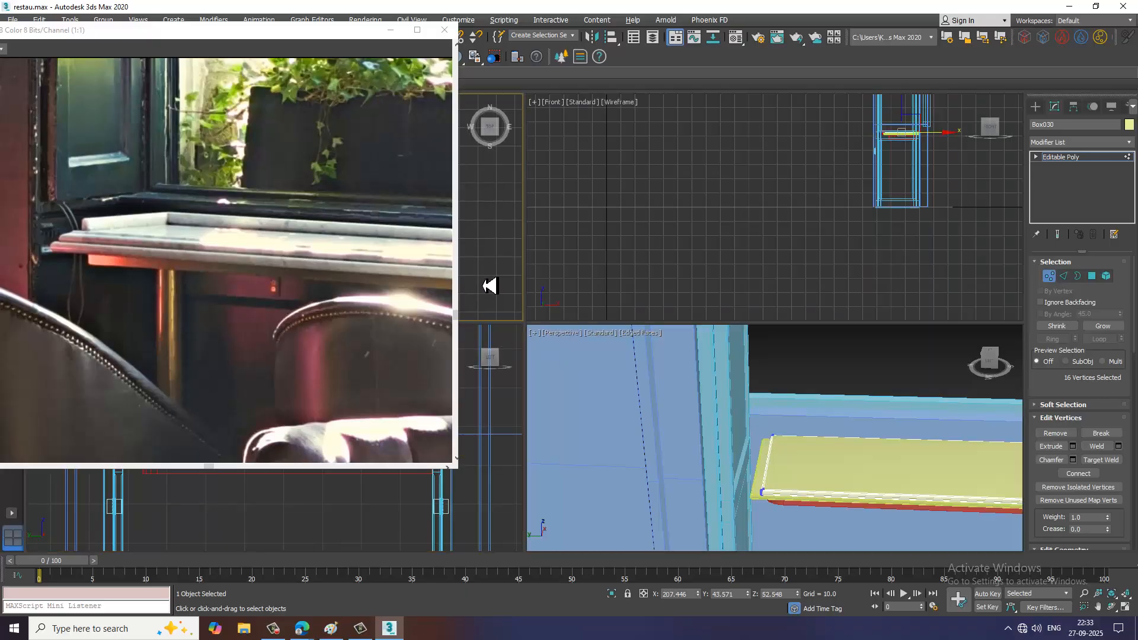
key("alt+w")
scroll(597, 330, "up", 2)
scroll(631, 340, "down", 2)
middle_click_drag(644, 352, 728, 331)
scroll(727, 331, "down", 5)
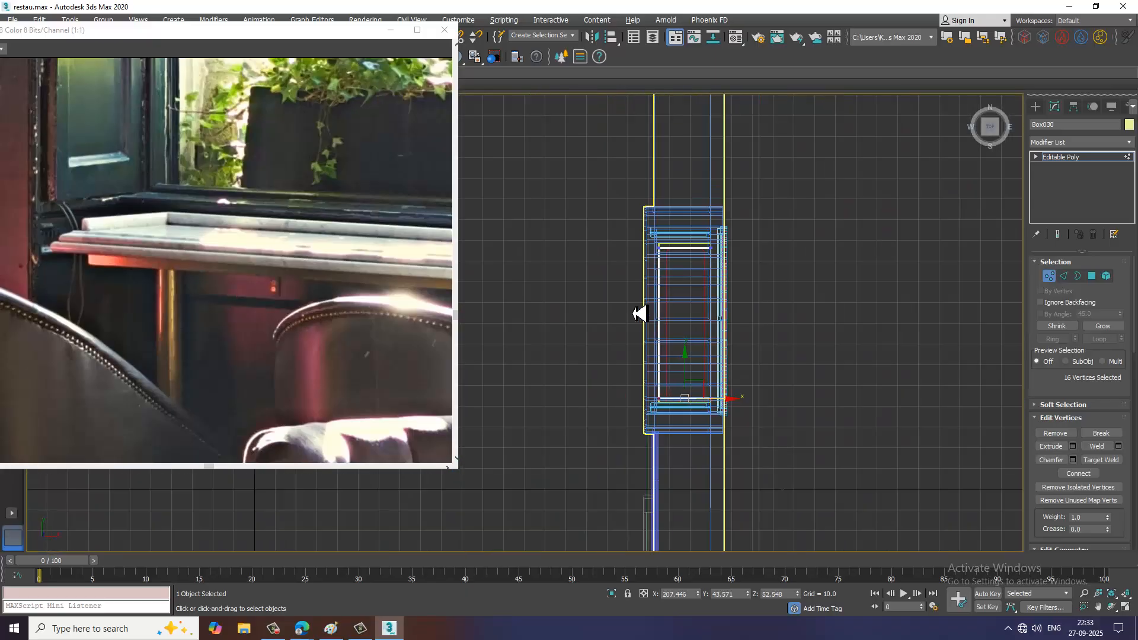
scroll(665, 330, "up", 4)
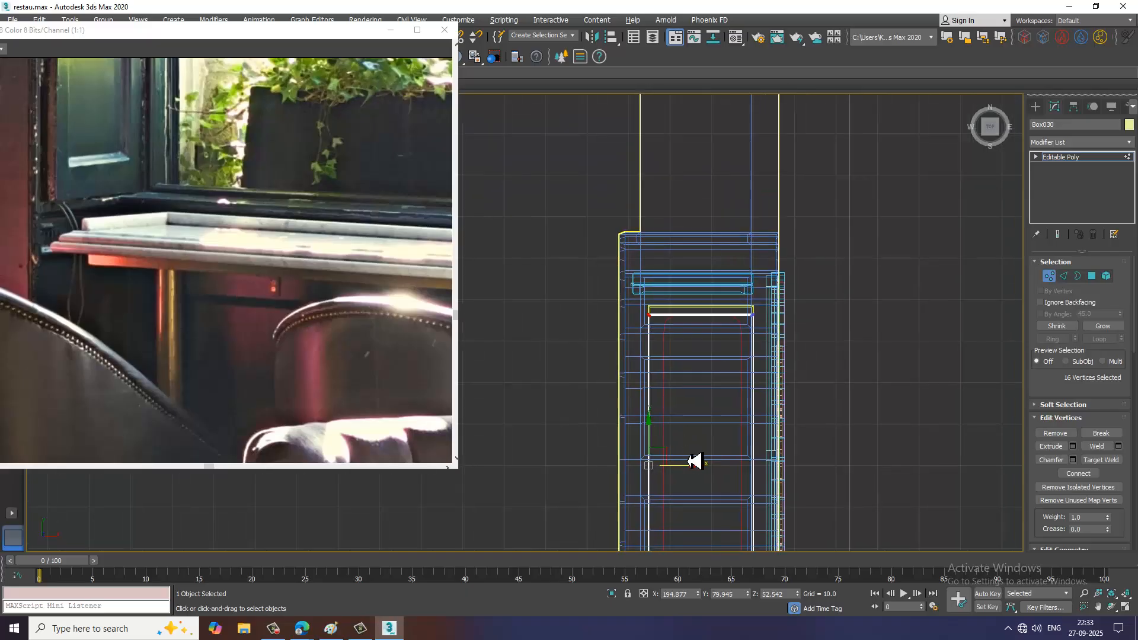
left_click_drag(690, 472, 698, 473)
key("alt+w")
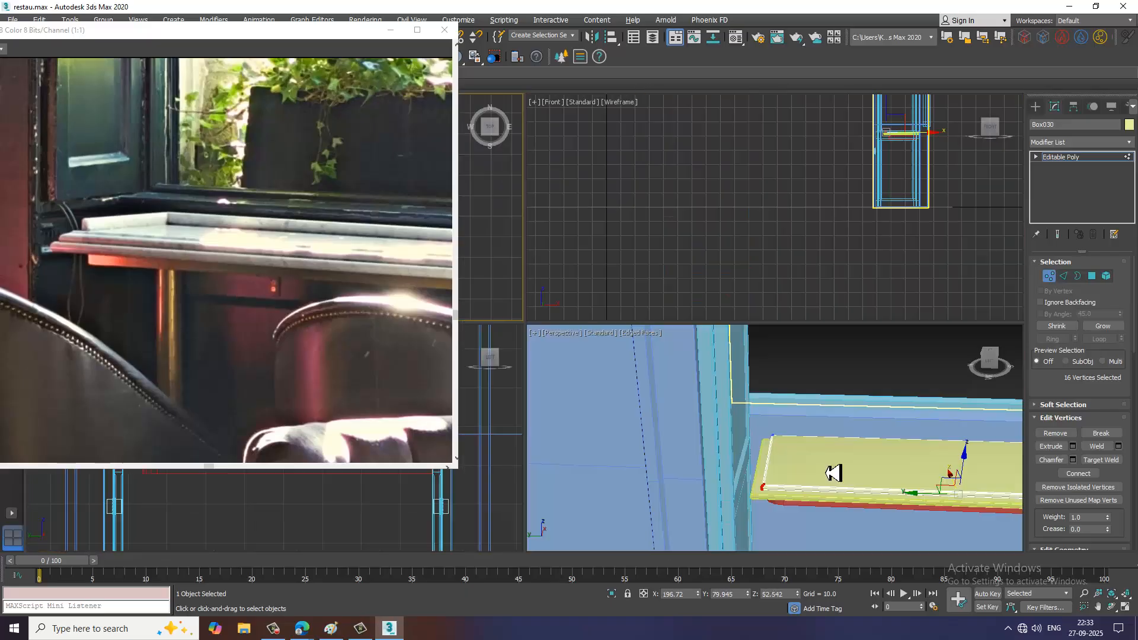
middle_click_drag(832, 472, 799, 388)
key("alt+w")
Examine the brass legs supporting the shelf, down to the floor, in the reference photo.
scroll(309, 366, "down", 6)
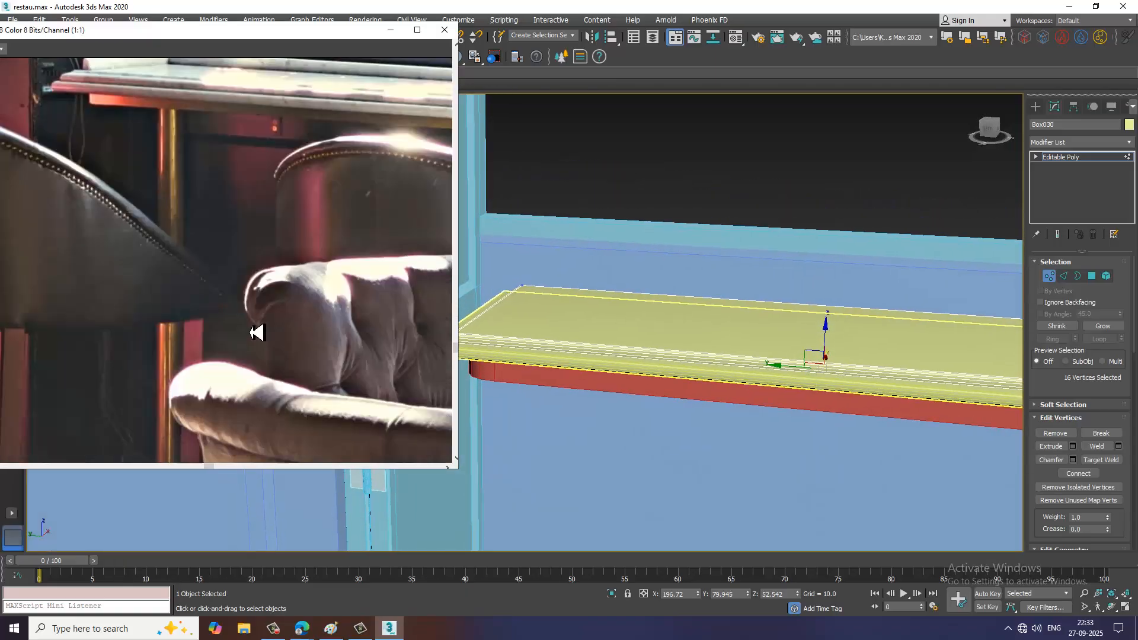
scroll(236, 236, "down", 6)
scroll(188, 289, "down", 4)
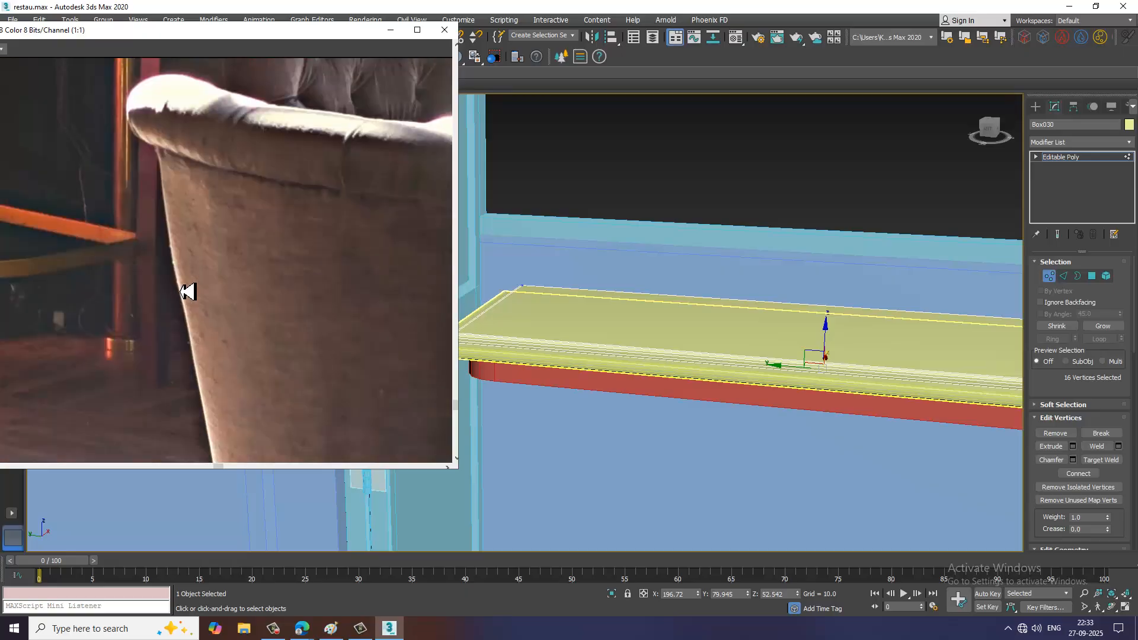
scroll(191, 288, "down", 1)
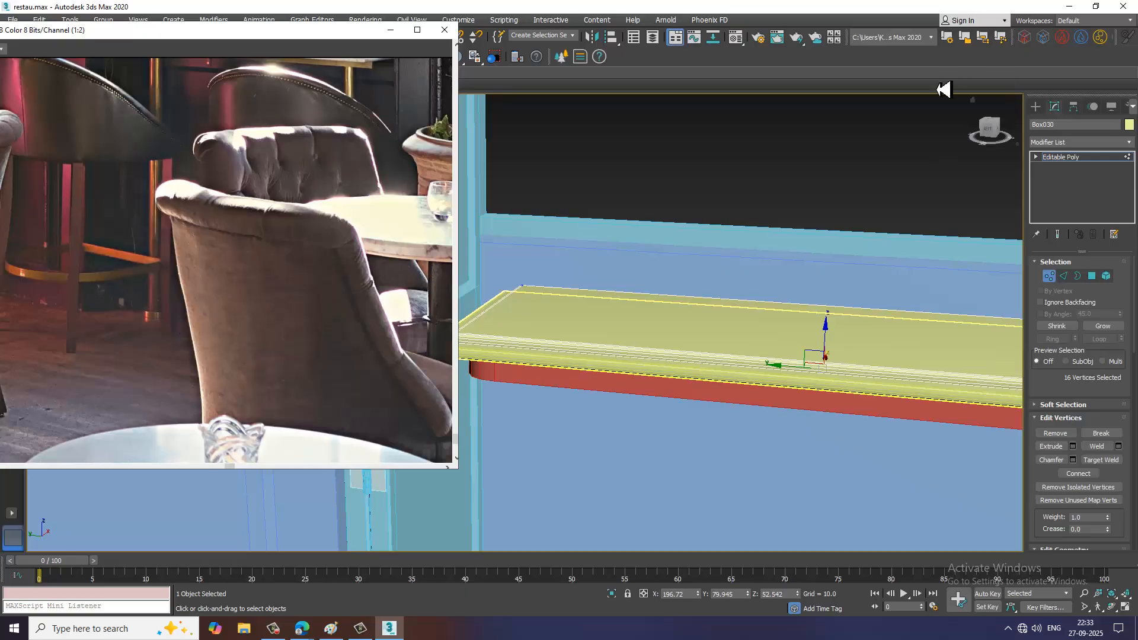
left_click(1036, 107)
left_click(1067, 205)
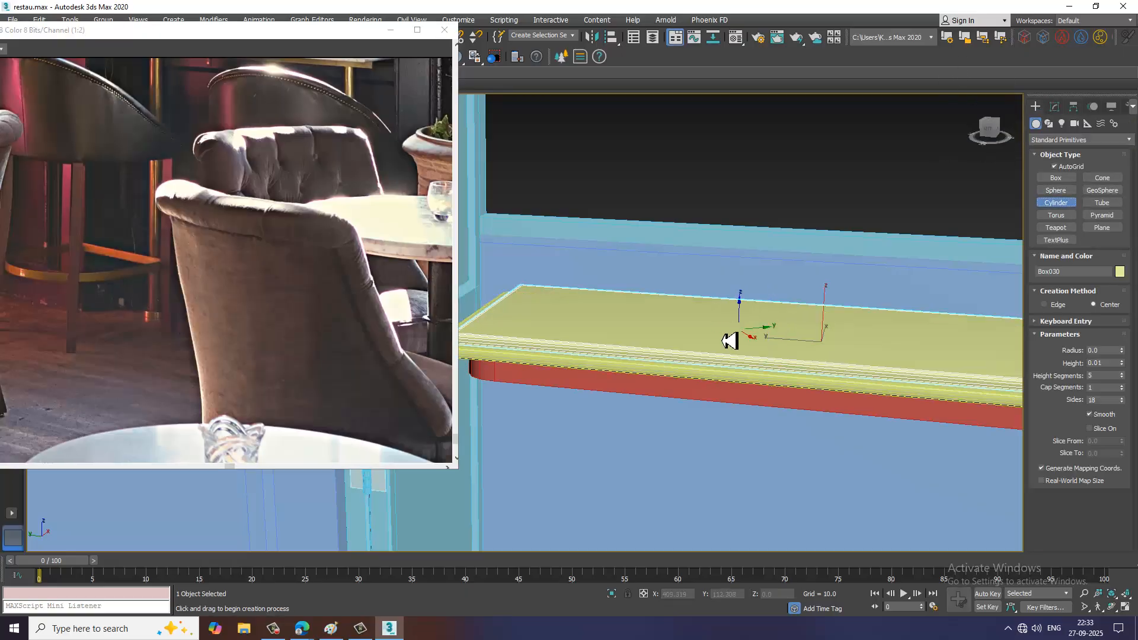
middle_click_drag(728, 338, 625, 345, "alt")
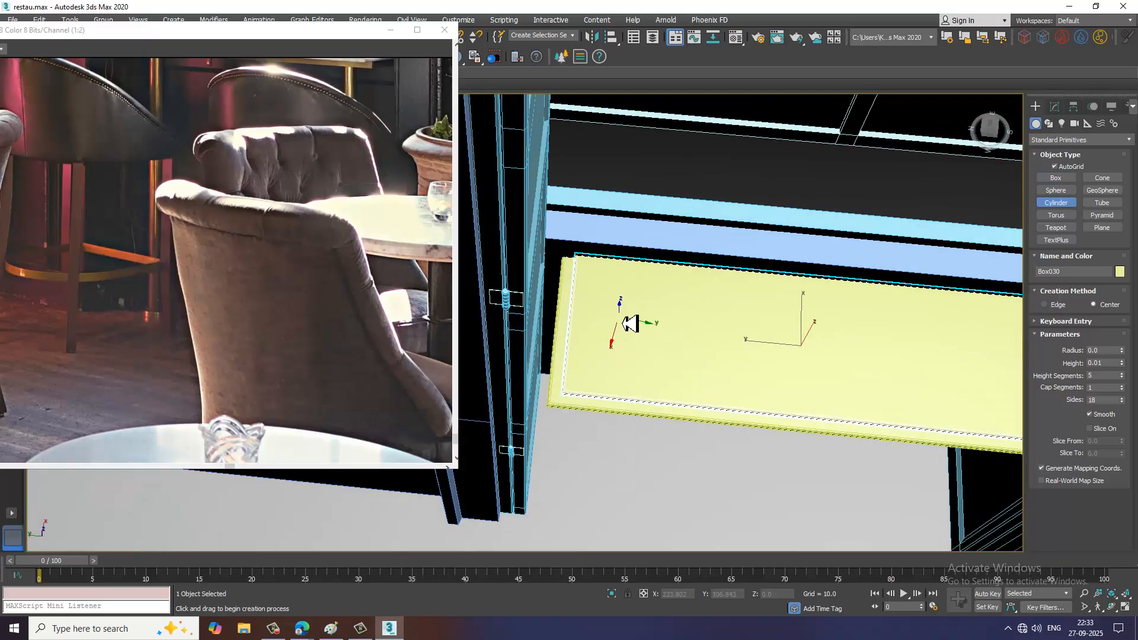
left_click_drag(625, 319, 640, 337)
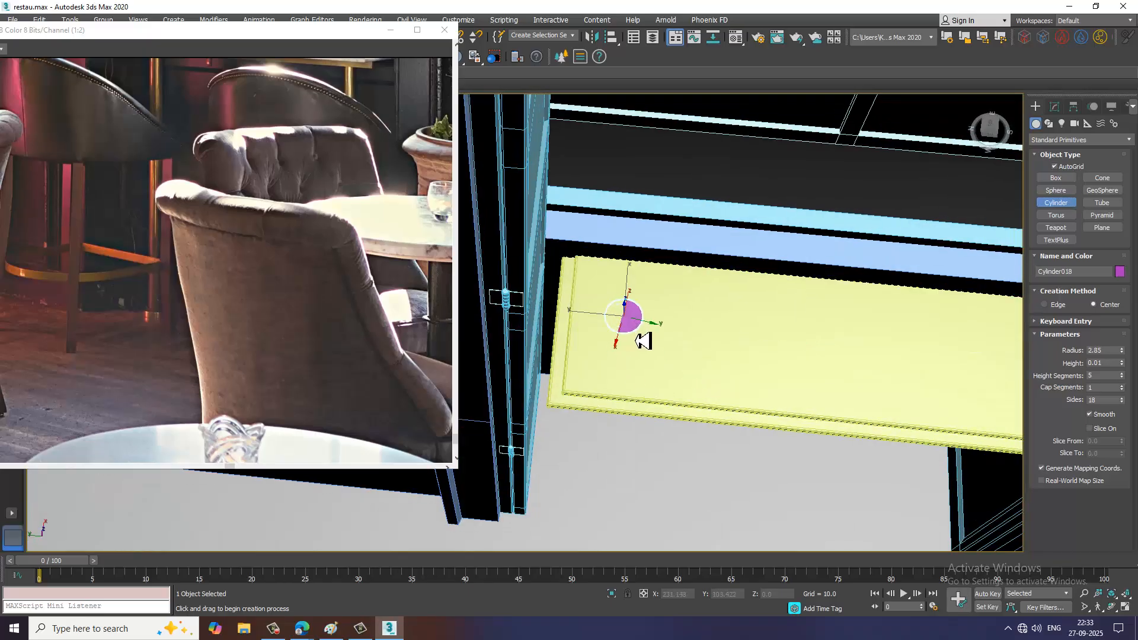
right_click(643, 341)
Create a cylinder with a radius of about 4.1 and a height of about 2.2 beside the window niche in the top view.
key("alt+w")
middle_click_drag(672, 459, 649, 285)
scroll(648, 286, "up", 1)
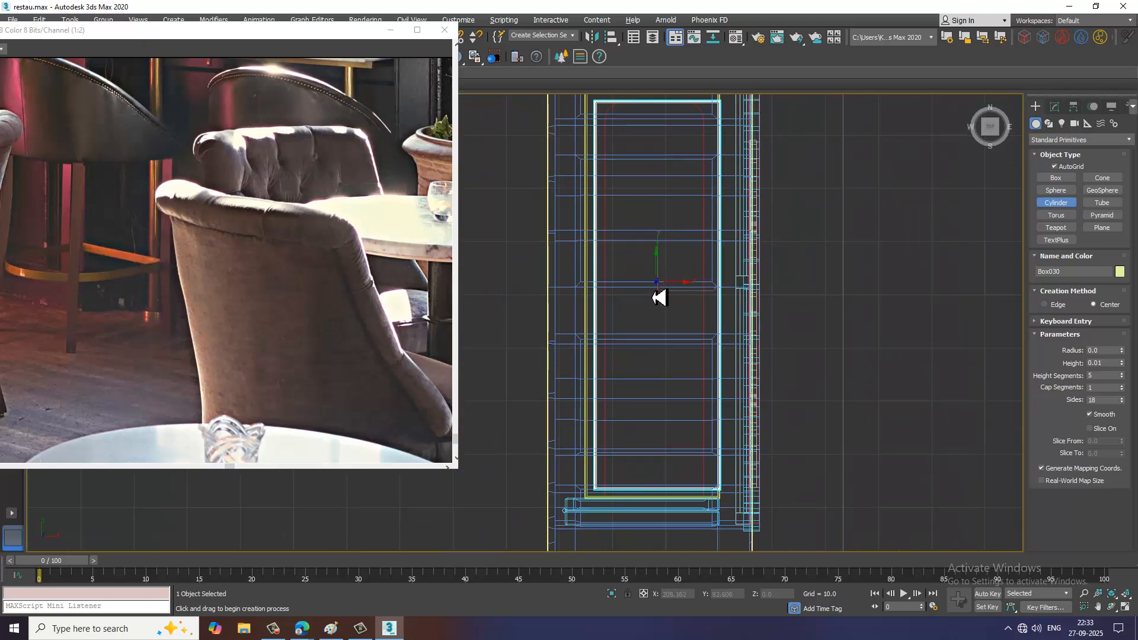
scroll(640, 297, "down", 3)
left_click_drag(606, 291, 623, 310)
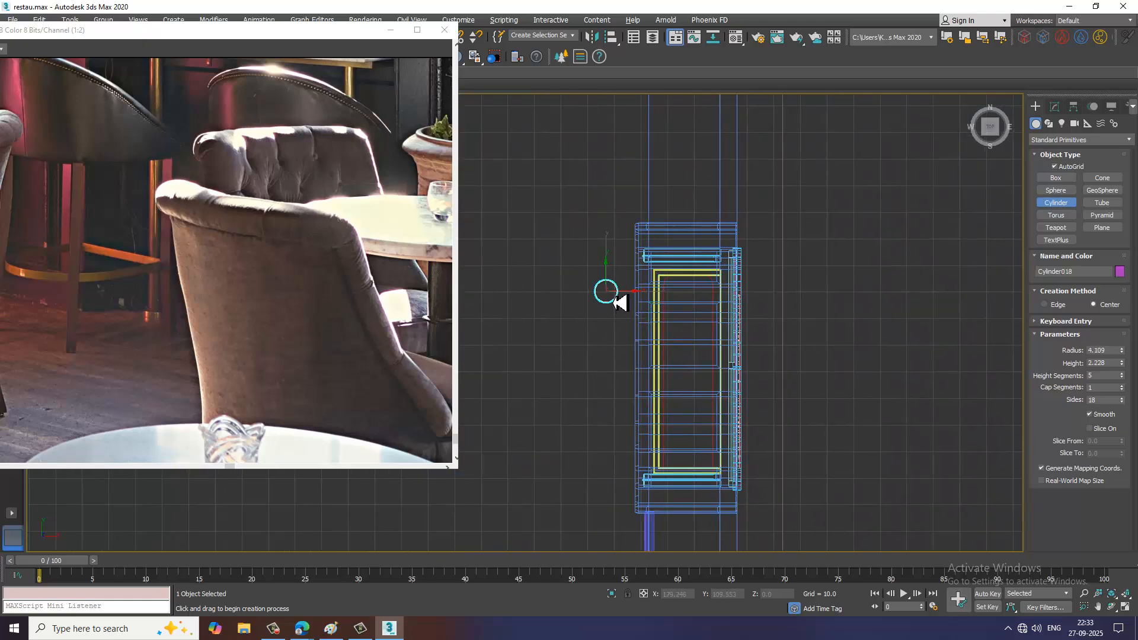
Move the cylinder about 36 units along X across the floor toward the space under the shelf.
key("w")
key("alt+w")
middle_click(835, 475)
key("z")
key("alt+w")
scroll(775, 444, "down", 4)
middle_click_drag(774, 445, 759, 401, "alt")
scroll(765, 389, "down", 4)
left_click_drag(736, 399, 853, 404)
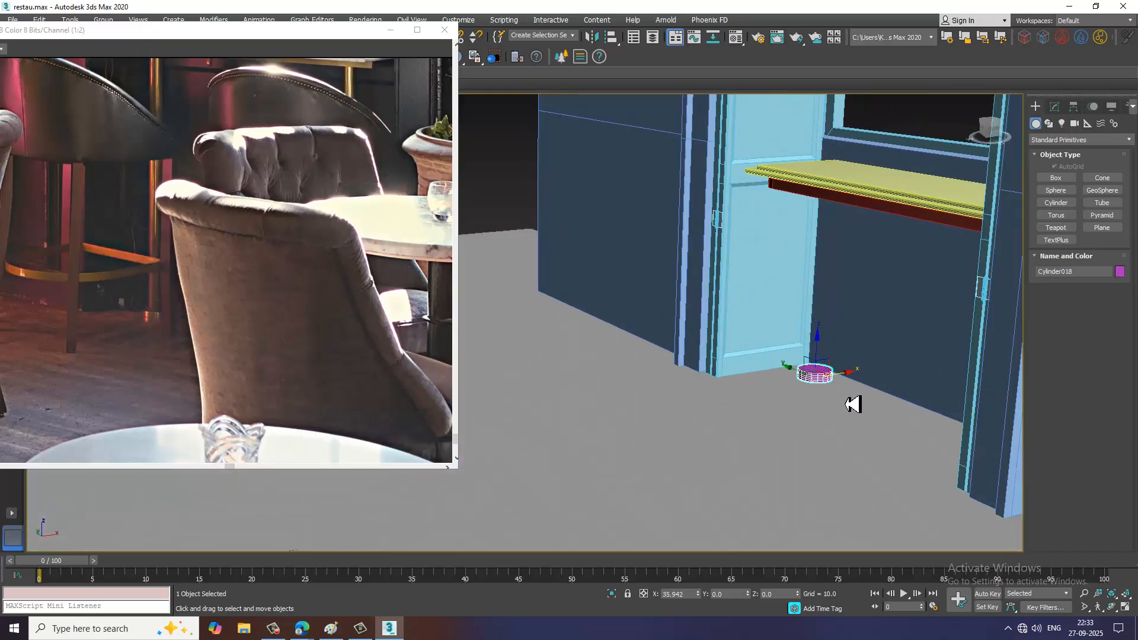
Reduce the cylinder's height segments to 1 and convert it to an editable poly.
key("z")
scroll(754, 389, "down", 4)
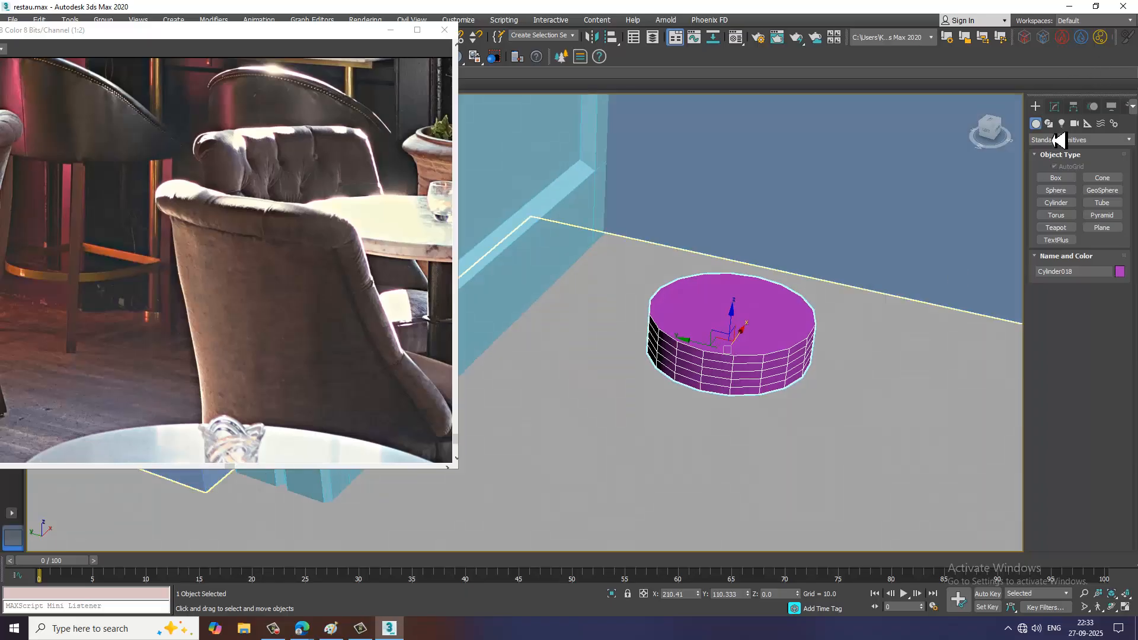
left_click(1054, 107)
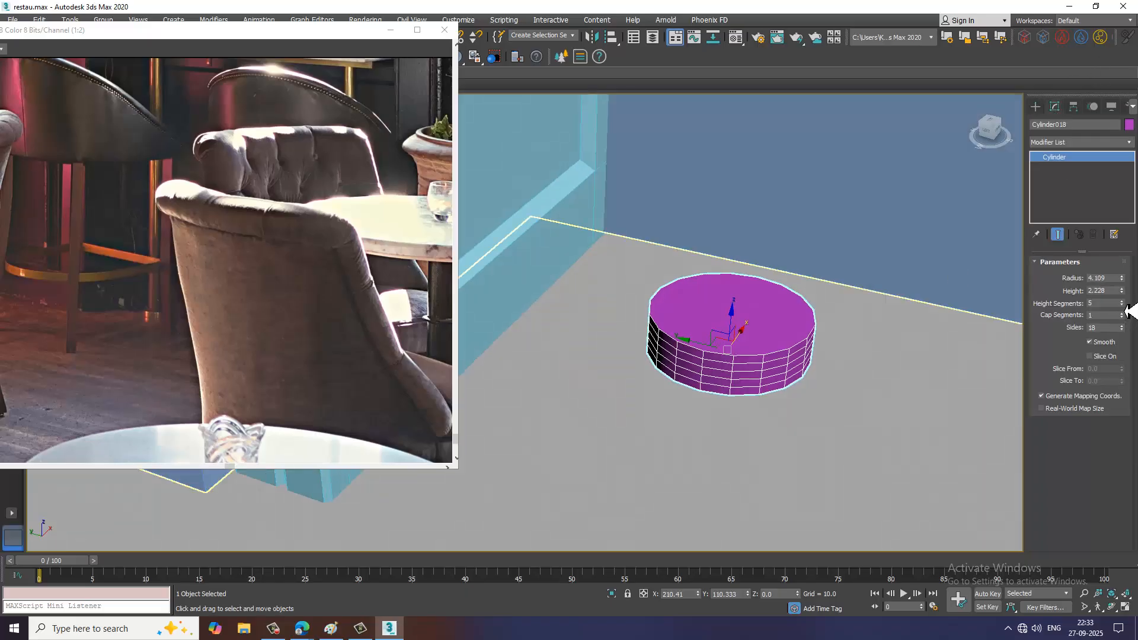
right_click(1123, 304)
right_click(765, 305)
mouse_move(846, 436)
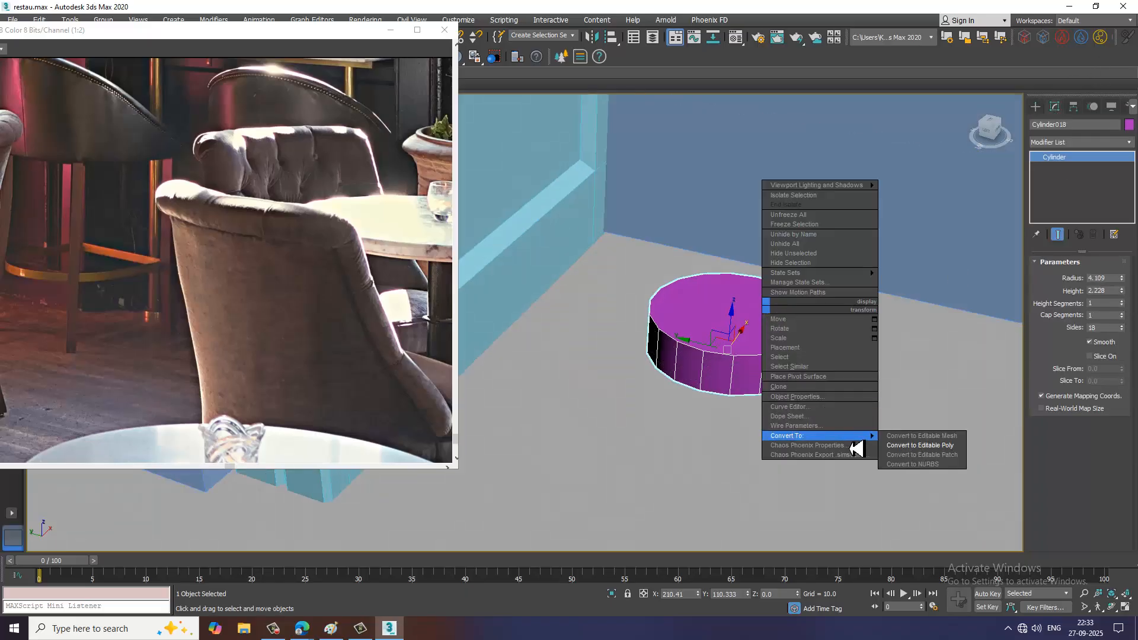
left_click(901, 446)
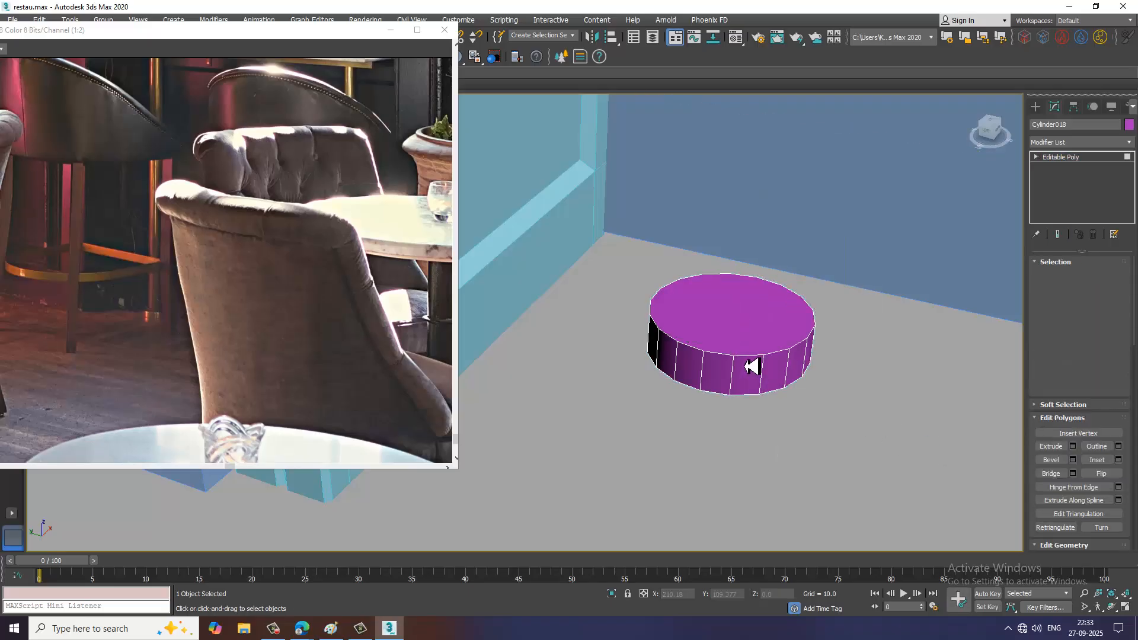
Inset the cylinder's top polygon by 1.0 to form the leg's base ring.
left_click(760, 353)
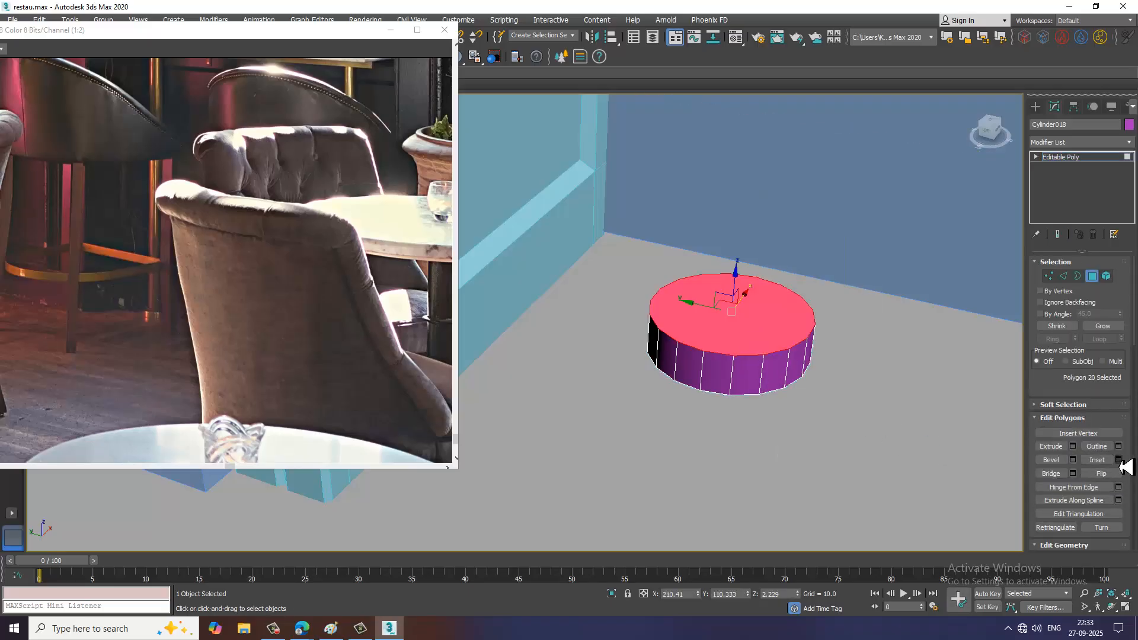
left_click(1118, 459)
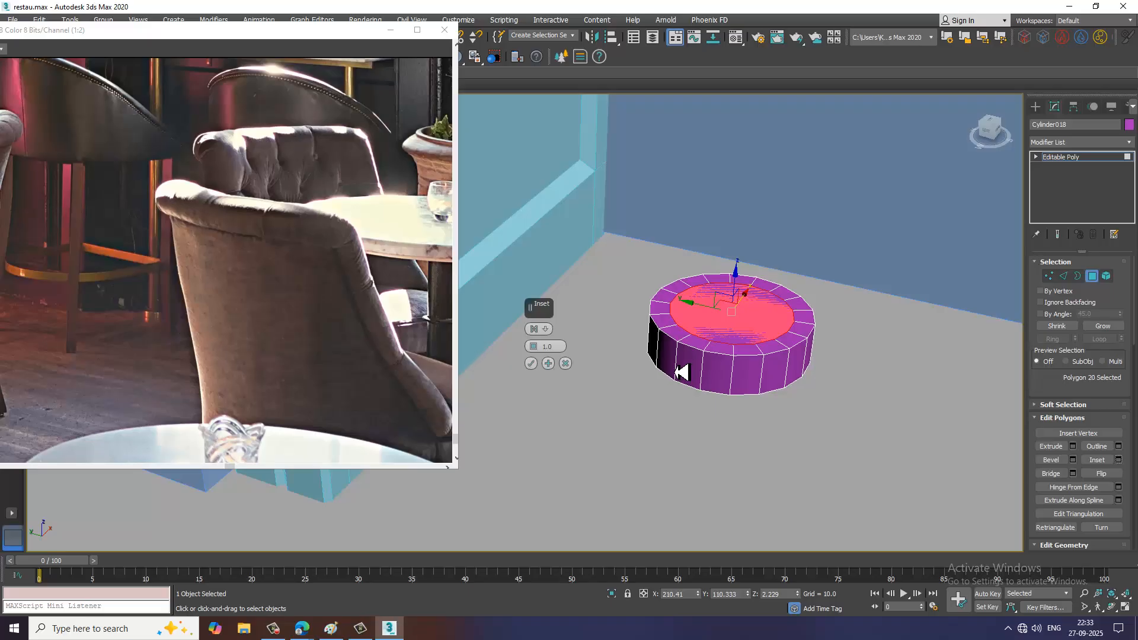
left_click(531, 364)
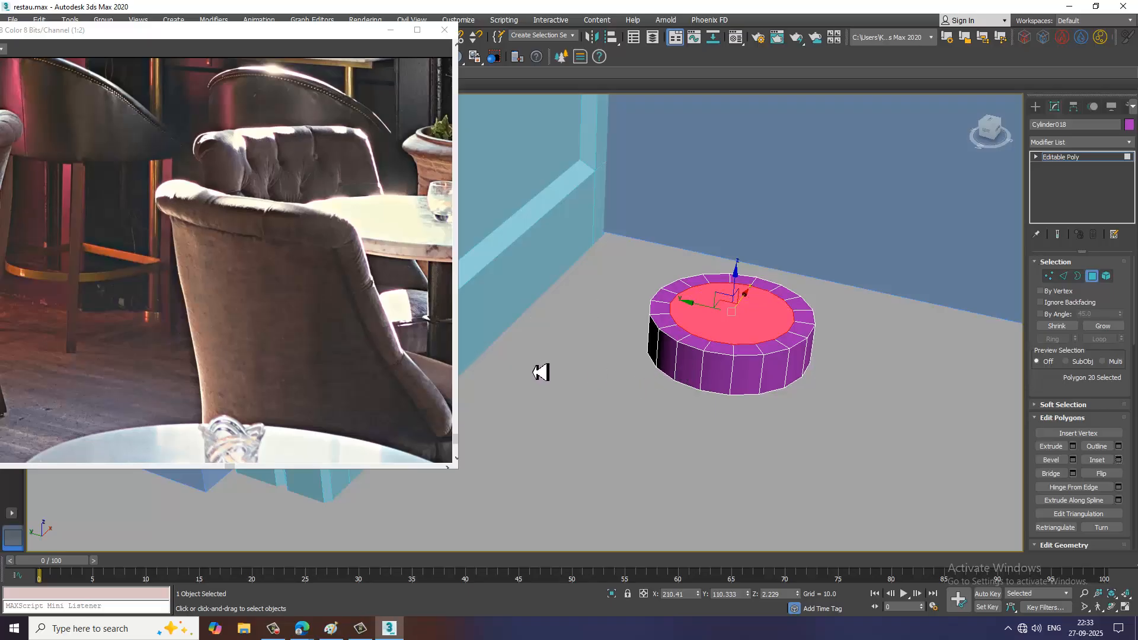
left_click(1072, 447)
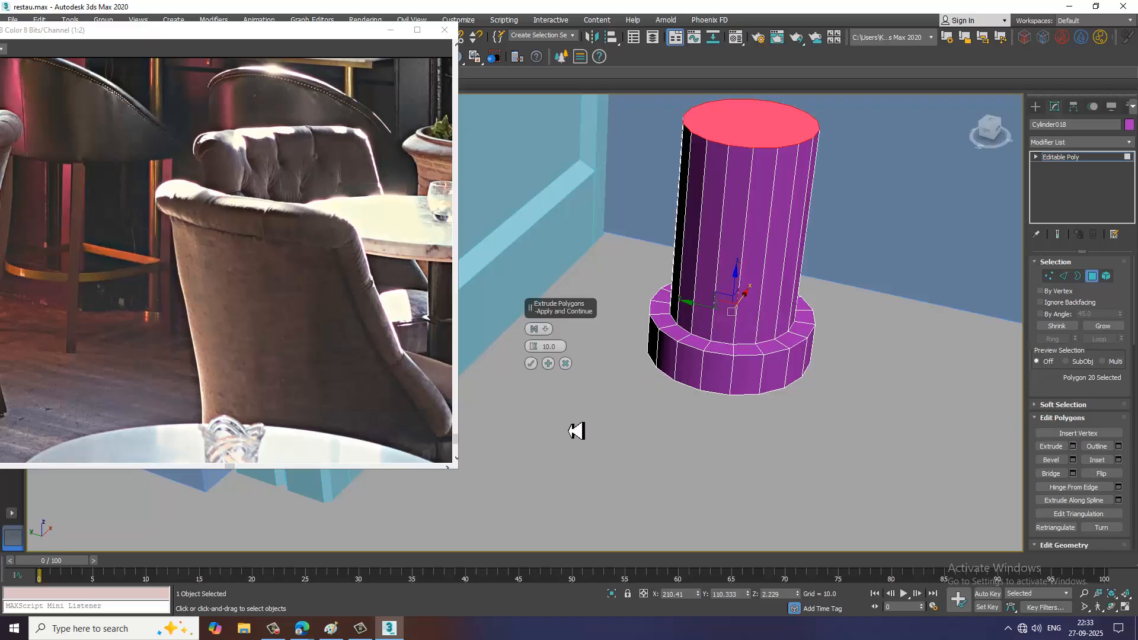
left_click(540, 370)
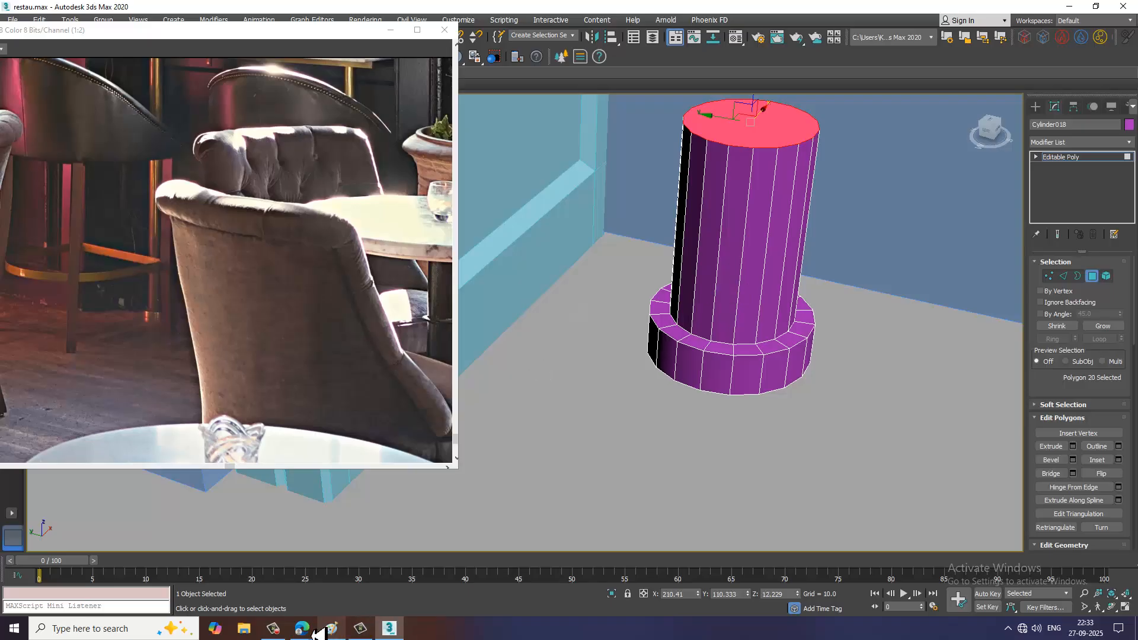
left_click(278, 629)
left_click(283, 633)
scroll(727, 401, "down", 4)
middle_click_drag(727, 400, 781, 285, "alt")
middle_click_drag(781, 285, 698, 409)
scroll(698, 408, "down", 2)
left_click_drag(670, 373, 688, 224)
key("ctrl+z")
middle_click_drag(718, 433, 681, 432, "alt")
key("ctrl+z")
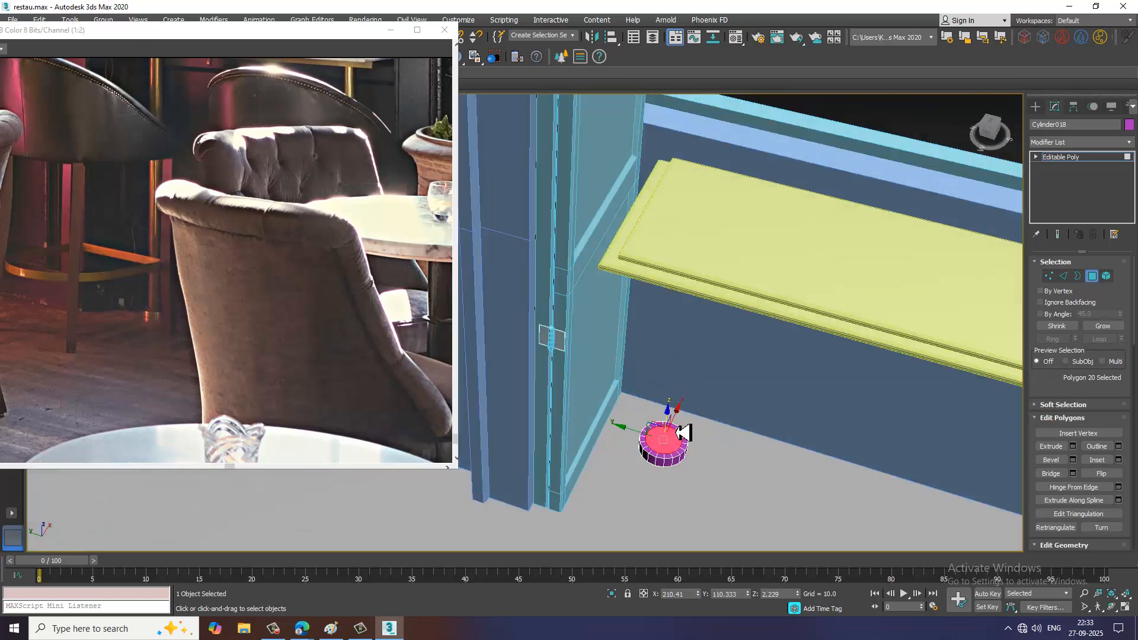
Scale the inset top polygon down slightly and extrude it by 10.0 to start a slimmer leg shaft.
scroll(681, 433, "up", 4)
key("r")
left_click_drag(670, 466, 692, 481)
left_click(1072, 446)
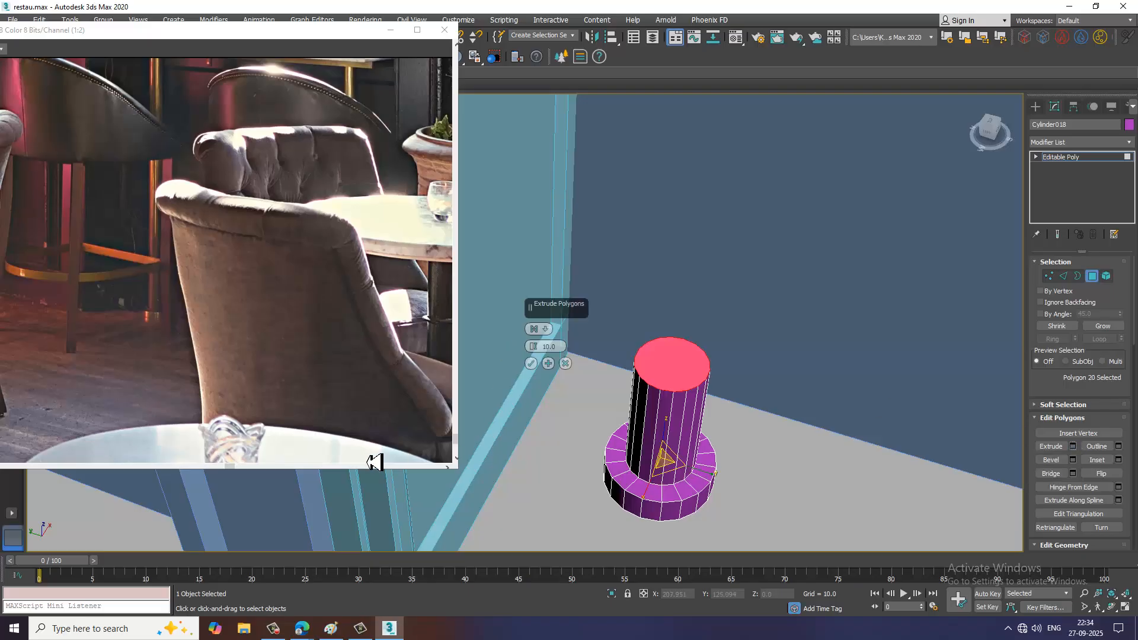
left_click(531, 364)
Raise the shaft's top polygon until the leg meets the underside of the shelf.
scroll(617, 383, "down", 4)
middle_click_drag(617, 382, 652, 366, "alt")
key("w")
left_click_drag(643, 387, 685, 170)
mouse_move(704, 249)
middle_mouse_down("alt")
mouse_move(660, 272)
mouse_move(695, 240)
middle_mouse_up("alt")
scroll(660, 272, "down", 3)
left_click(1095, 158)
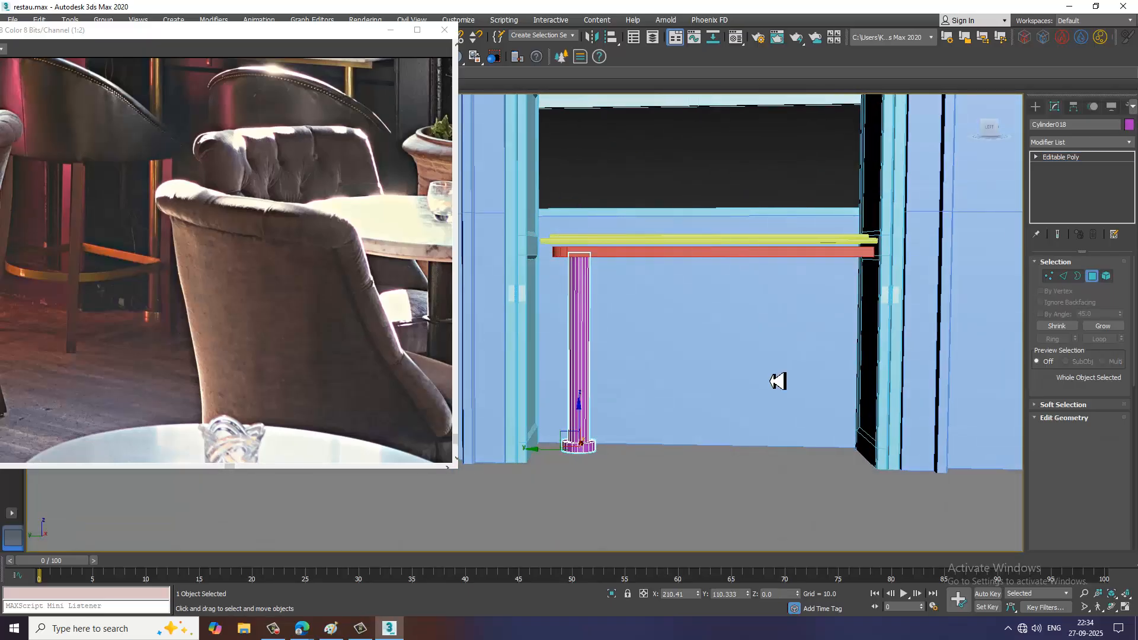
Clone the leg as a single copy about 58 units along Y to the shelf's opposite end.
middle_click_drag(774, 381, 620, 469, "alt")
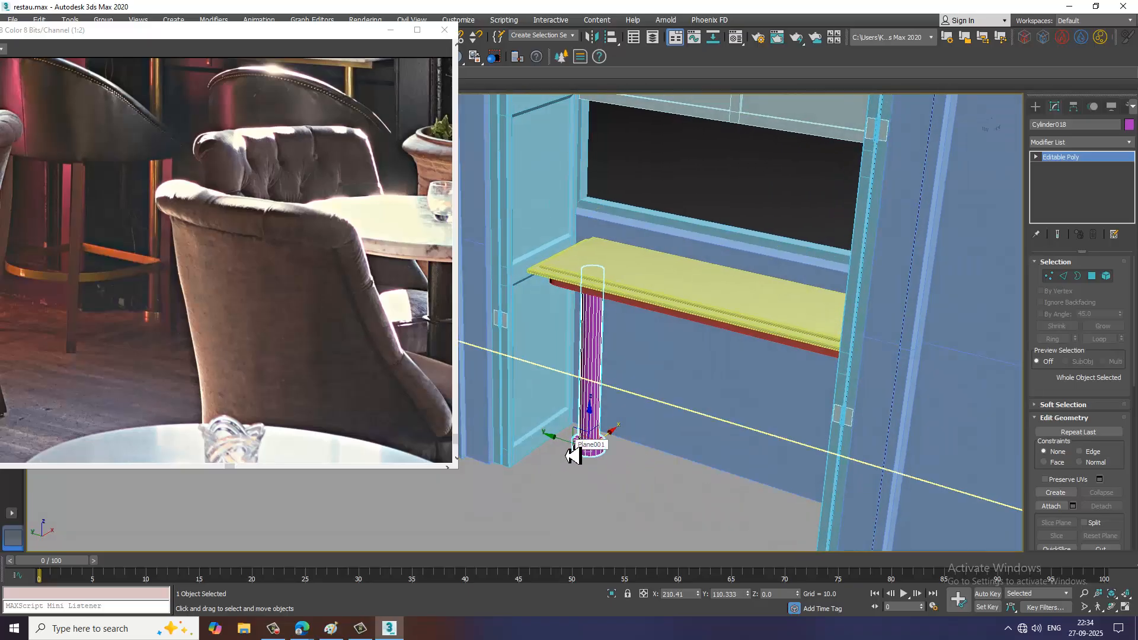
left_click_drag(731, 496, 756, 502, "shift")
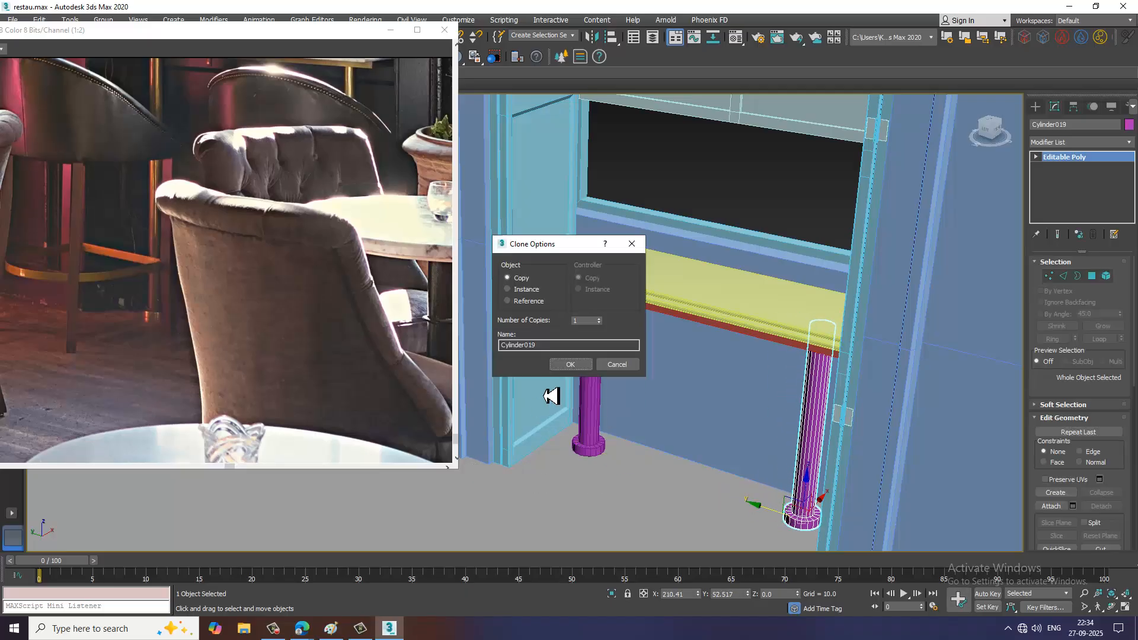
left_click(569, 365)
Draw a rectangle spline on the floor in front of the shelf, centred at about X 175.8, Y 98.8.
scroll(177, 289, "down", 3)
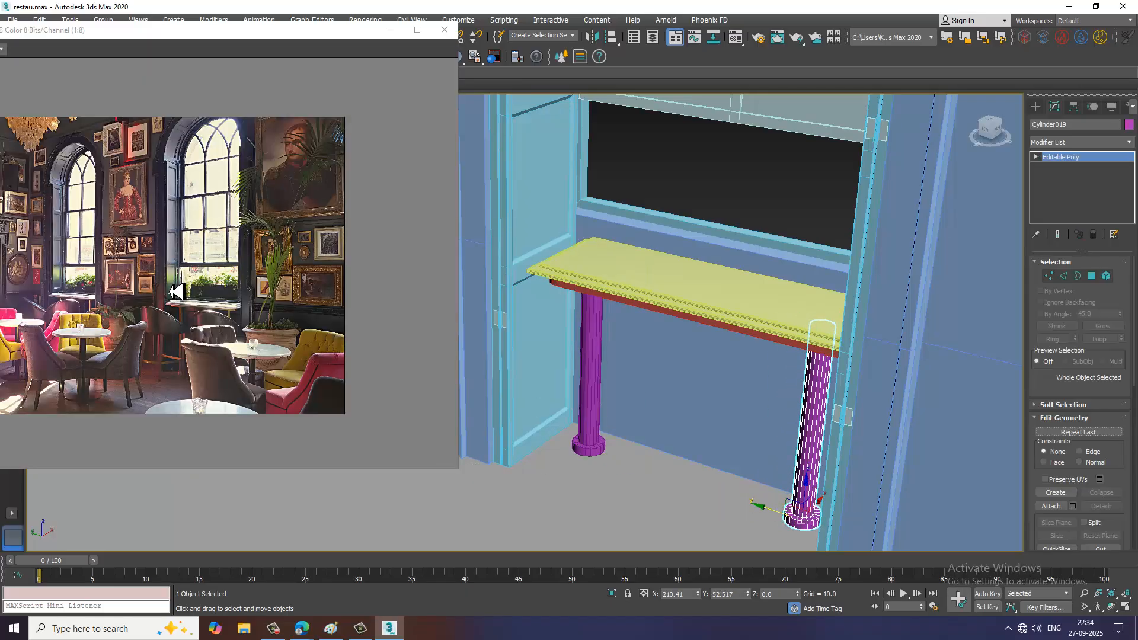
scroll(178, 348, "up", 2)
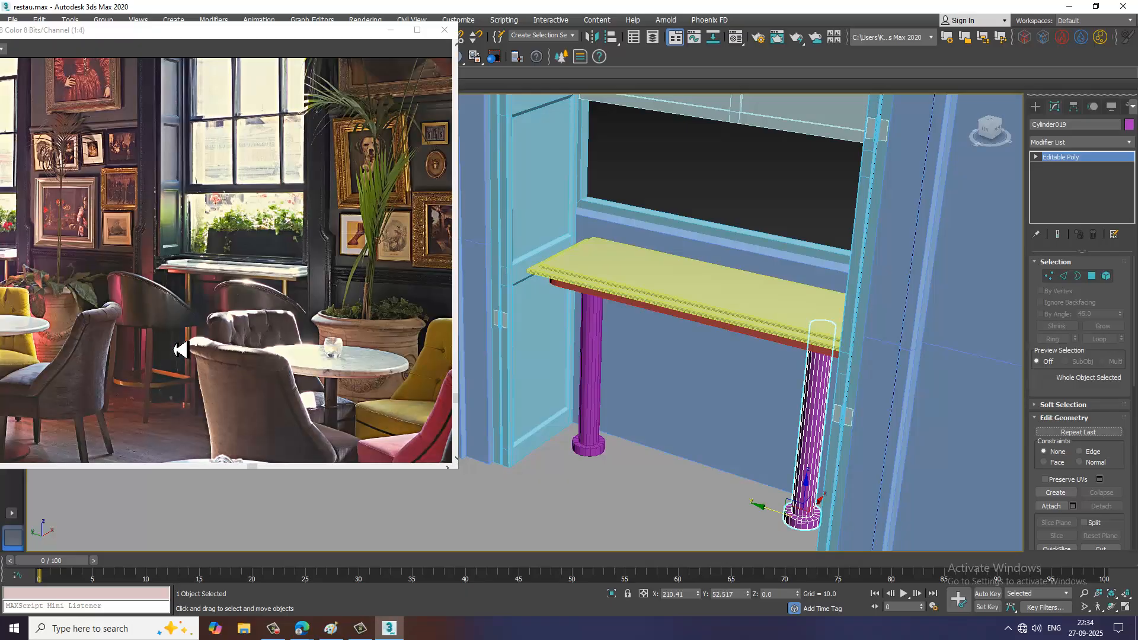
scroll(174, 372, "up", 1)
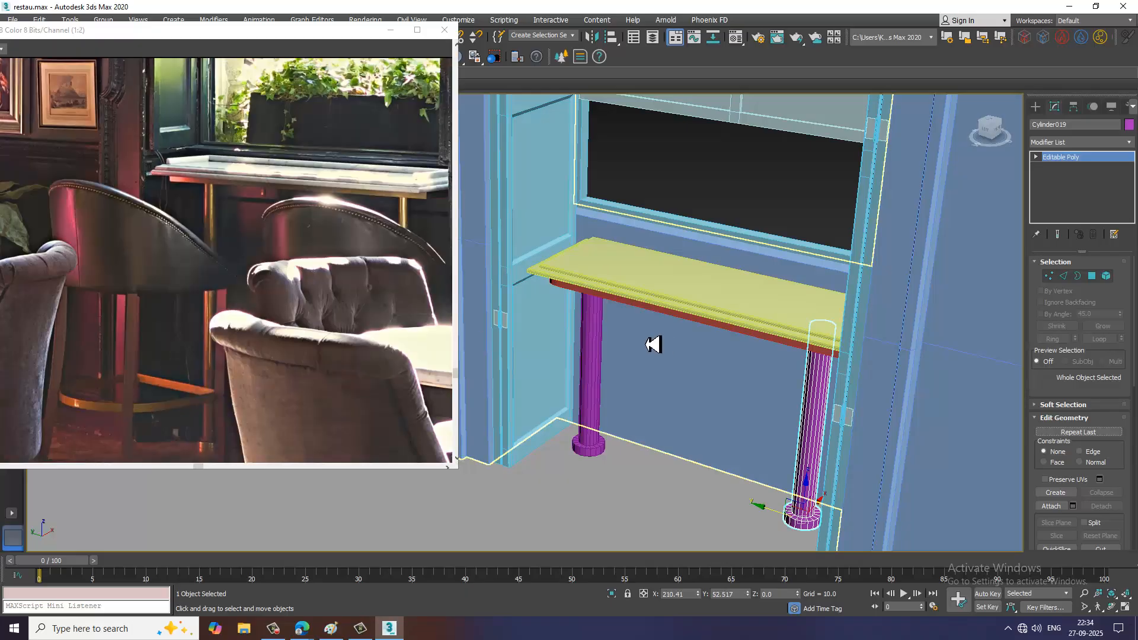
middle_click_drag(713, 366, 762, 345, "alt")
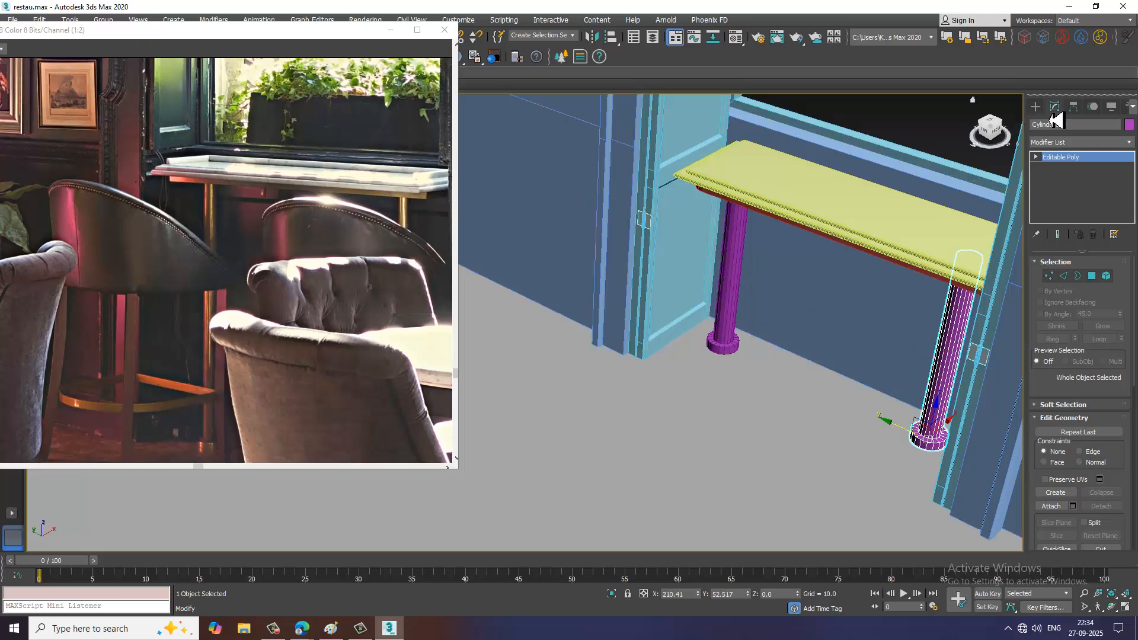
left_click(1035, 107)
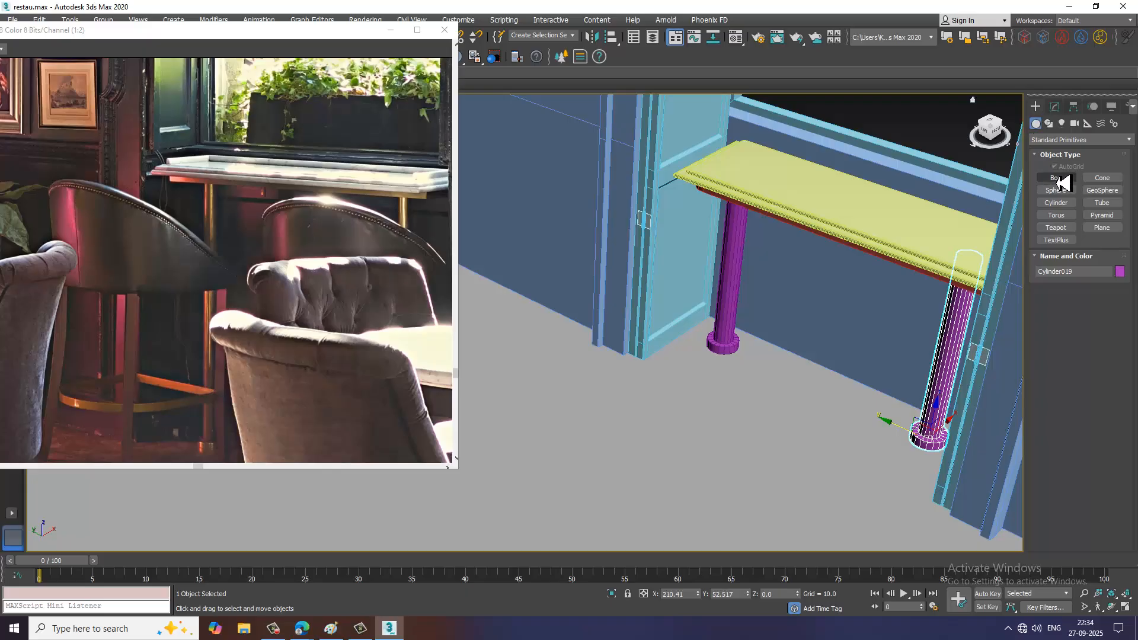
left_click(1048, 124)
left_click(1101, 188)
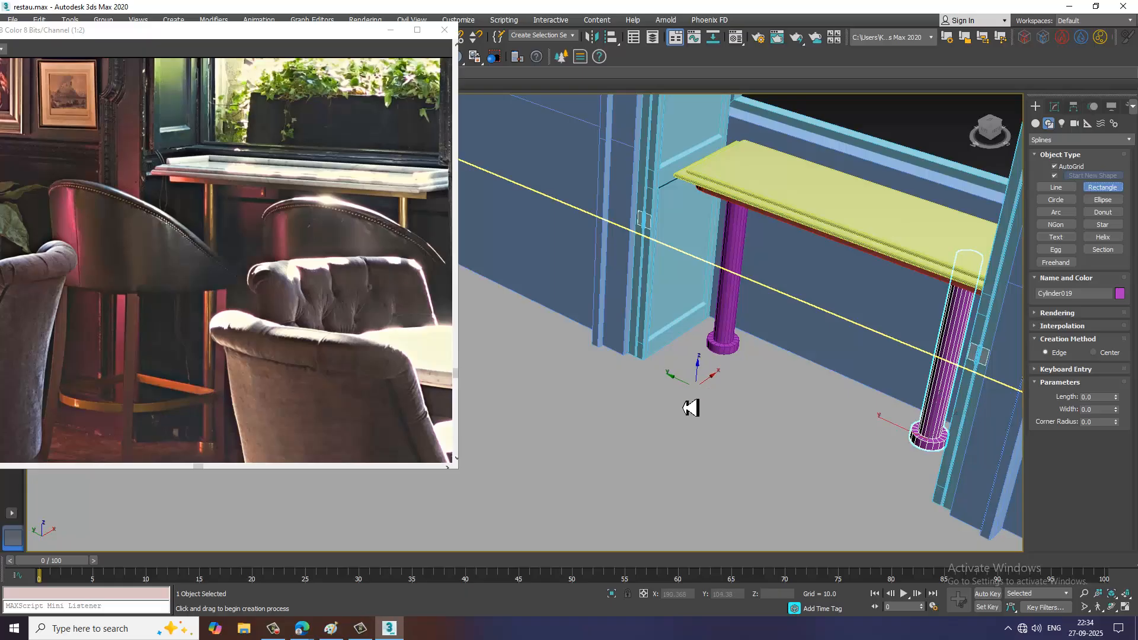
scroll(699, 423, "up", 2)
left_click_drag(646, 381, 719, 507)
right_click(726, 468)
scroll(723, 463, "up", 2)
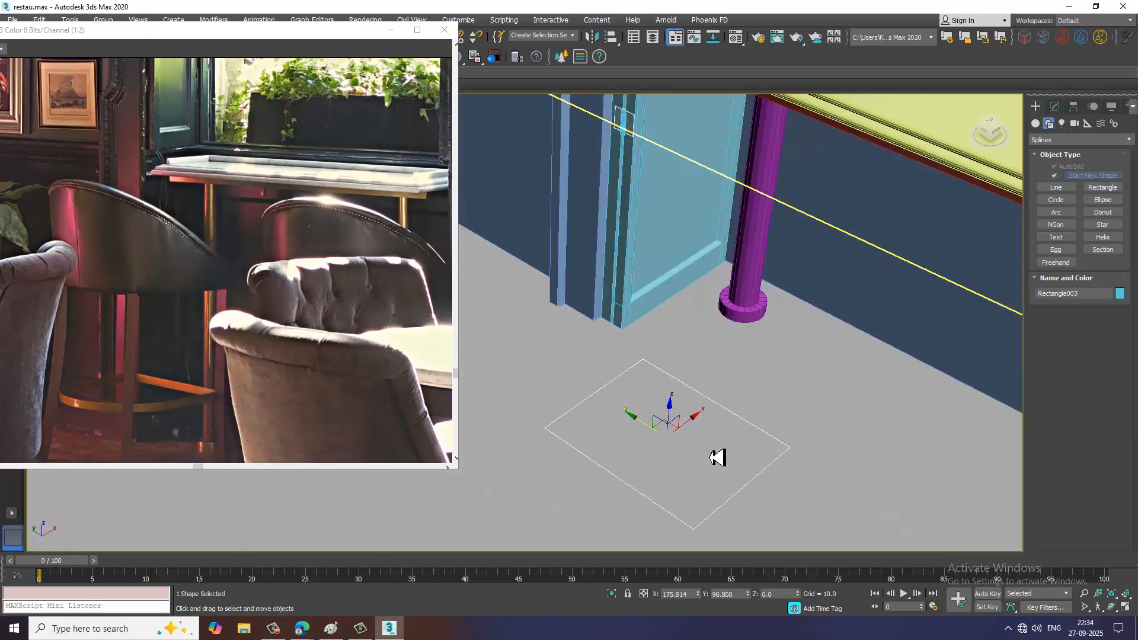
Convert the rectangle to an editable spline and fillet its two room-side corners into a broad rounded front.
right_click(729, 413)
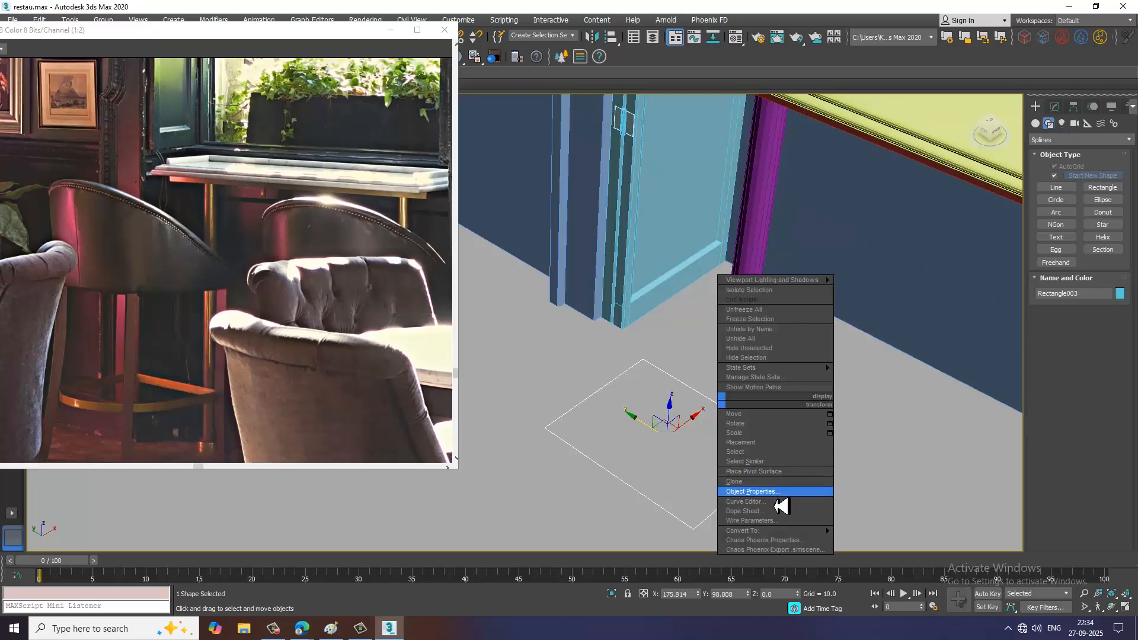
mouse_move(806, 531)
left_click(883, 539)
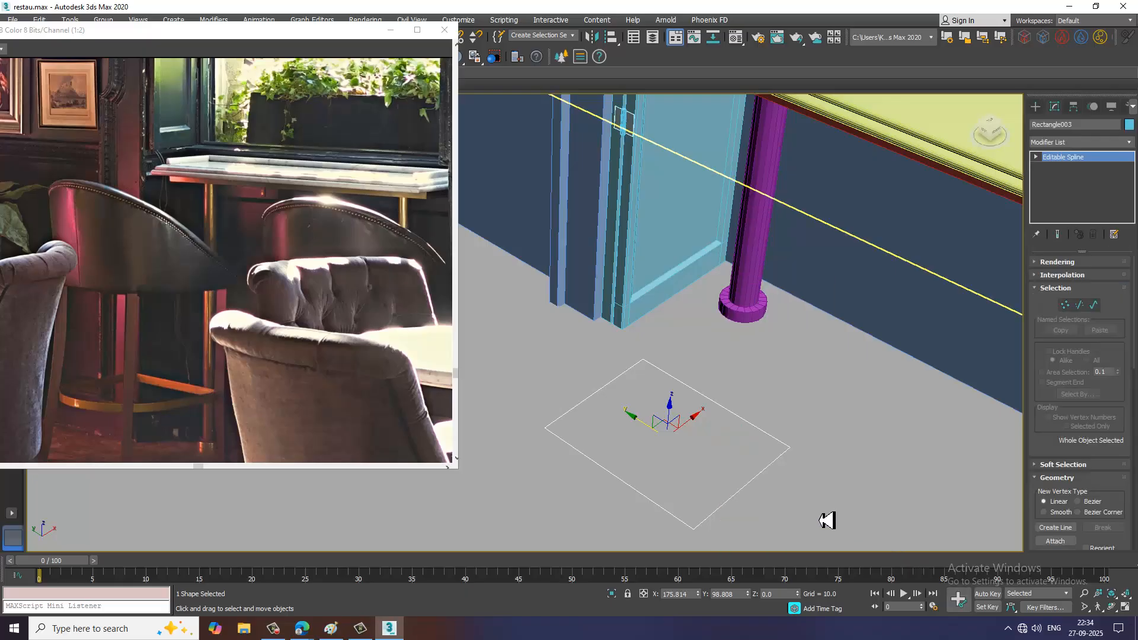
key("1")
left_click_drag(536, 422, 577, 462)
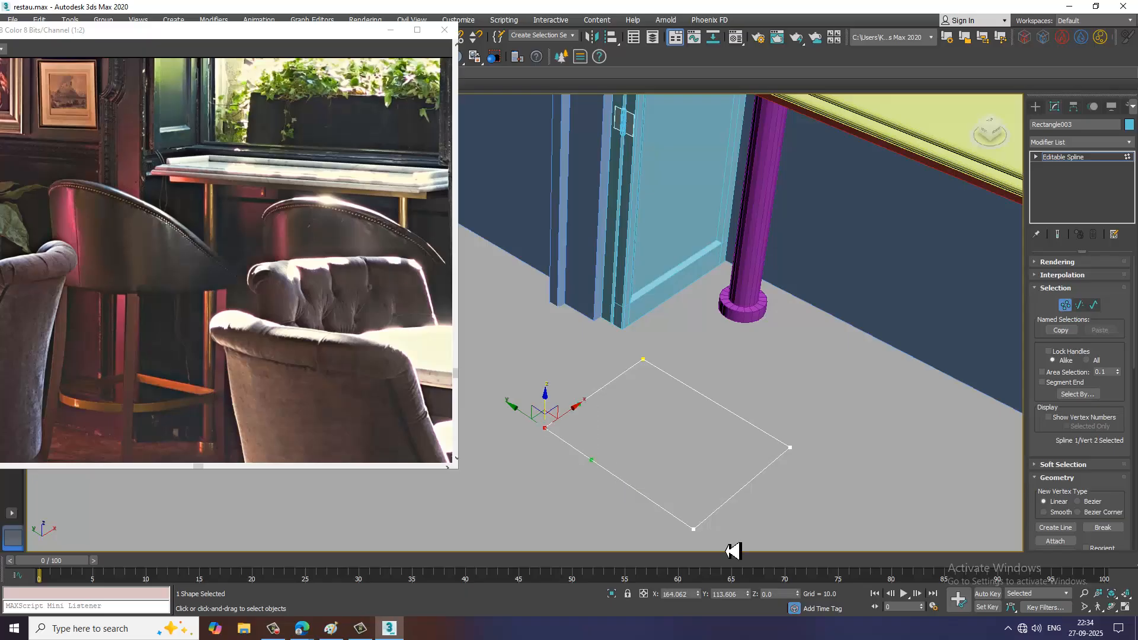
left_click_drag(673, 512, 732, 586)
left_click_drag(1081, 450, 1086, 202)
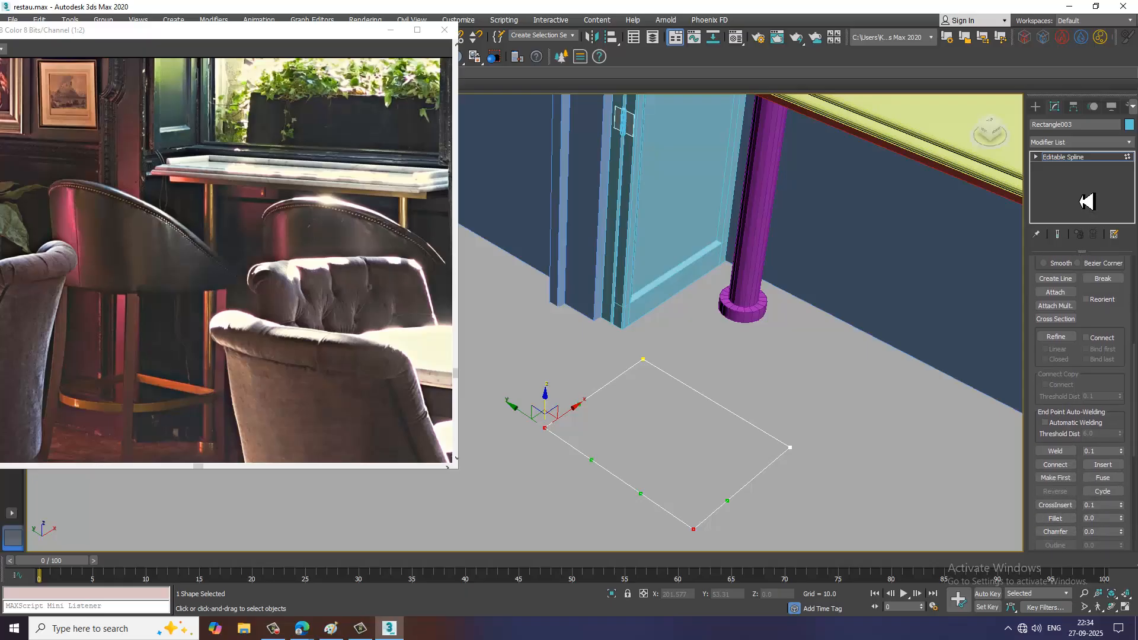
left_click(1060, 519)
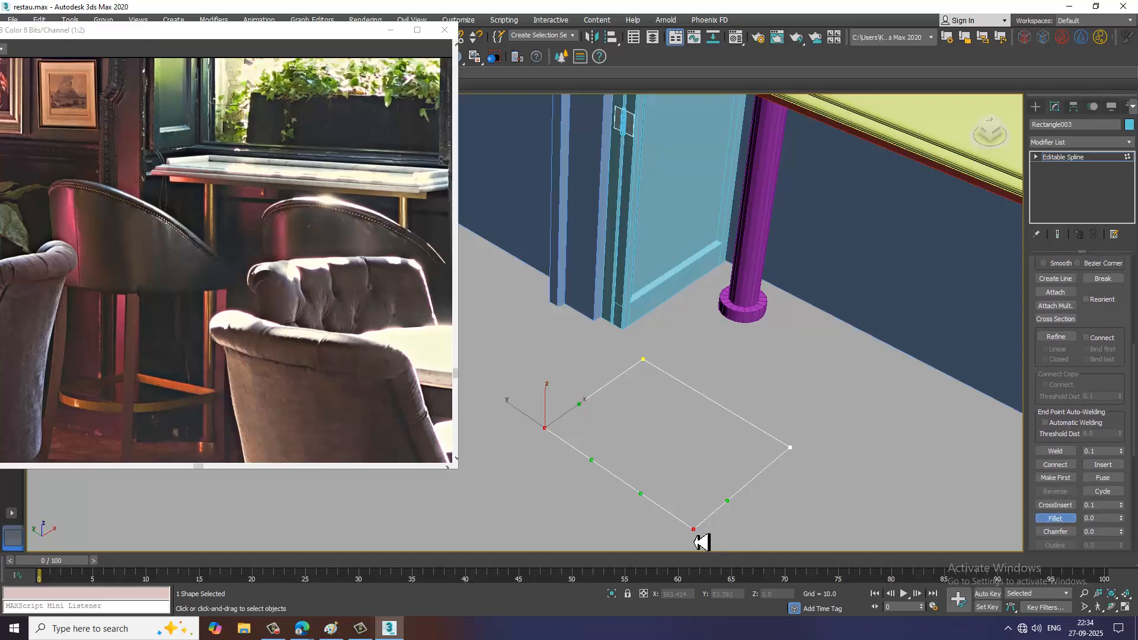
left_click_drag(695, 526, 673, 437)
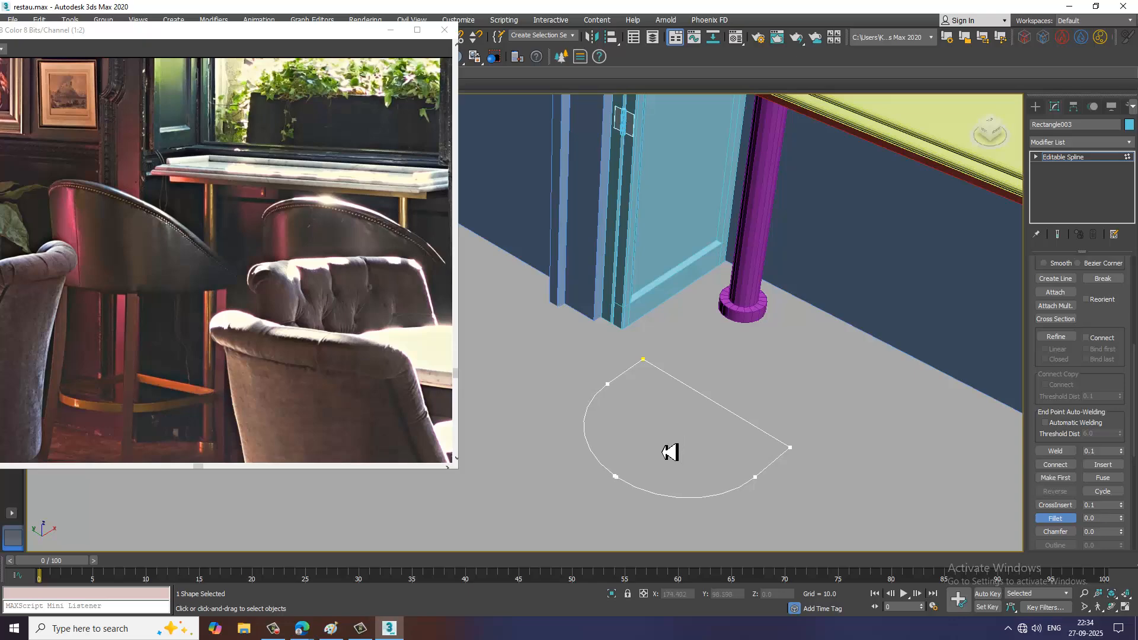
left_click(1096, 158)
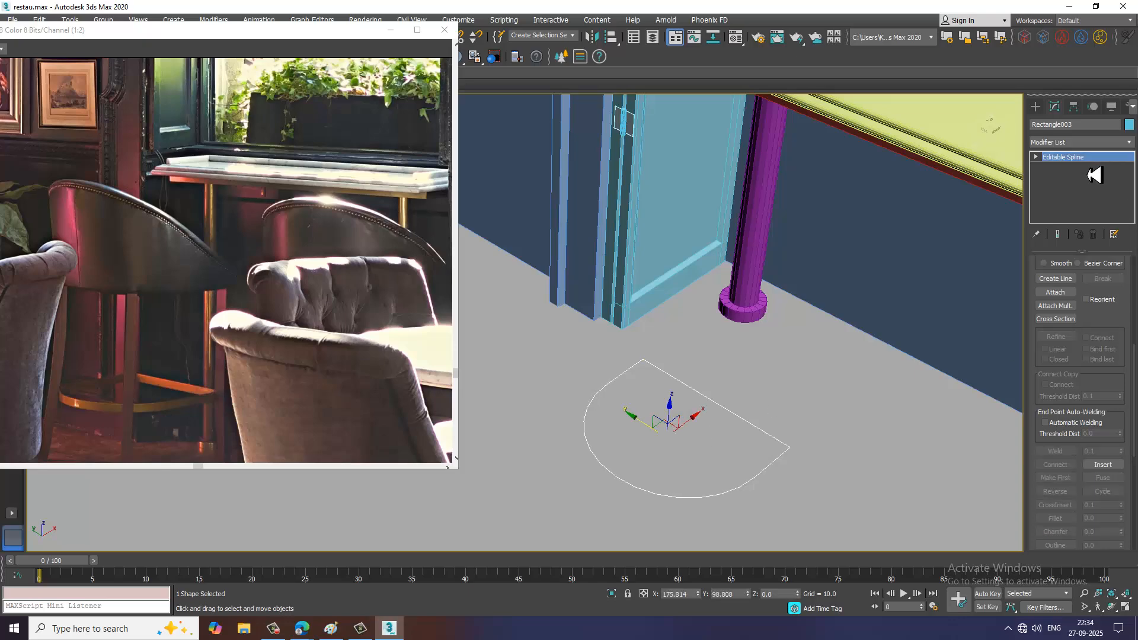
Add an Extrude modifier to the rounded outline with an amount of 13.0.
left_click(1076, 144)
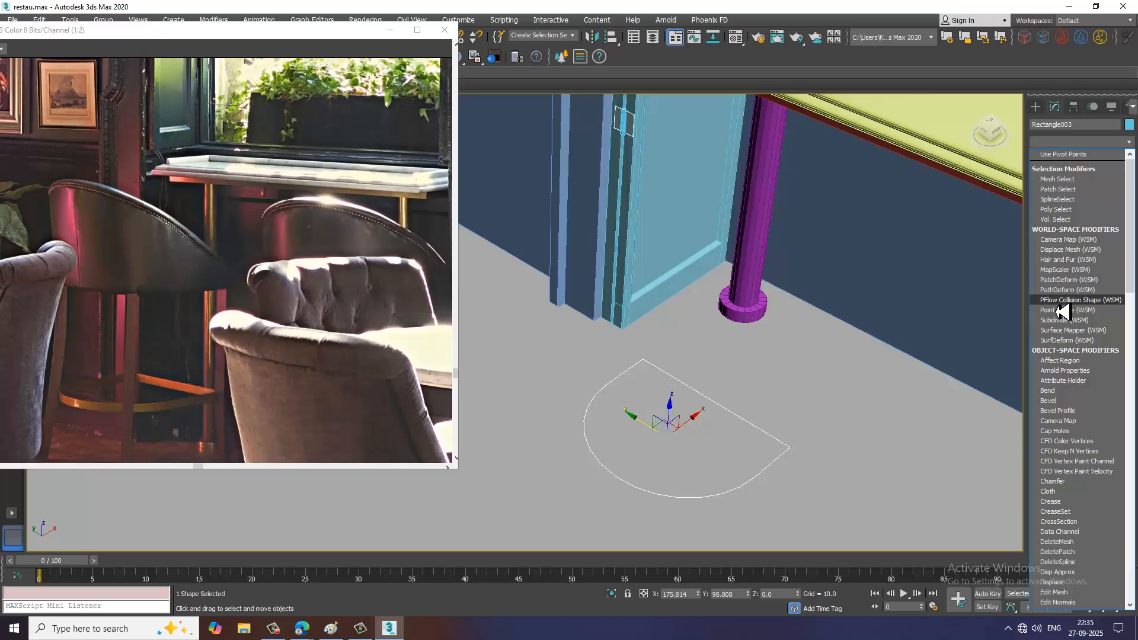
type("ex")
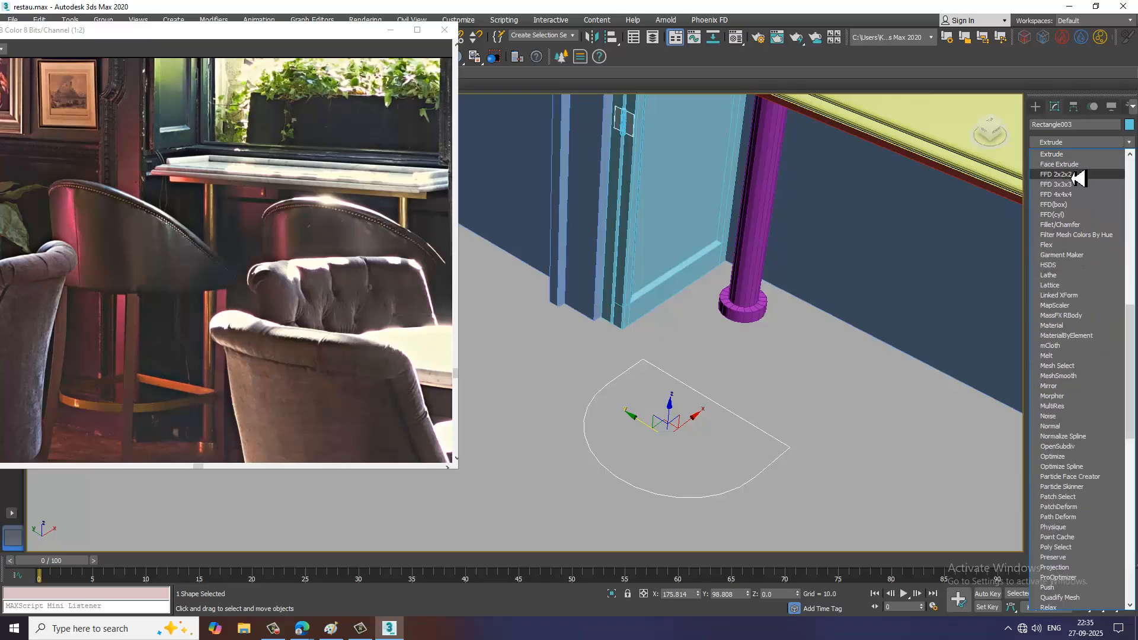
left_click(1067, 155)
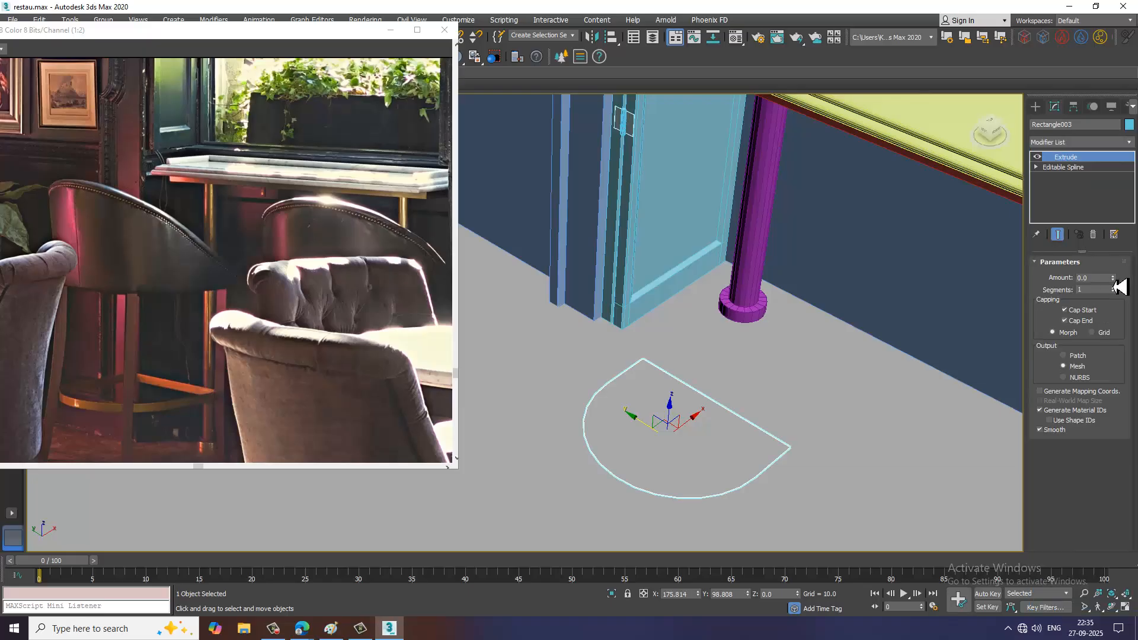
mouse_move(1119, 287)
left_mouse_down()
mouse_move(1117, 254)
mouse_move(1120, 284)
mouse_move(1120, 273)
left_mouse_up()
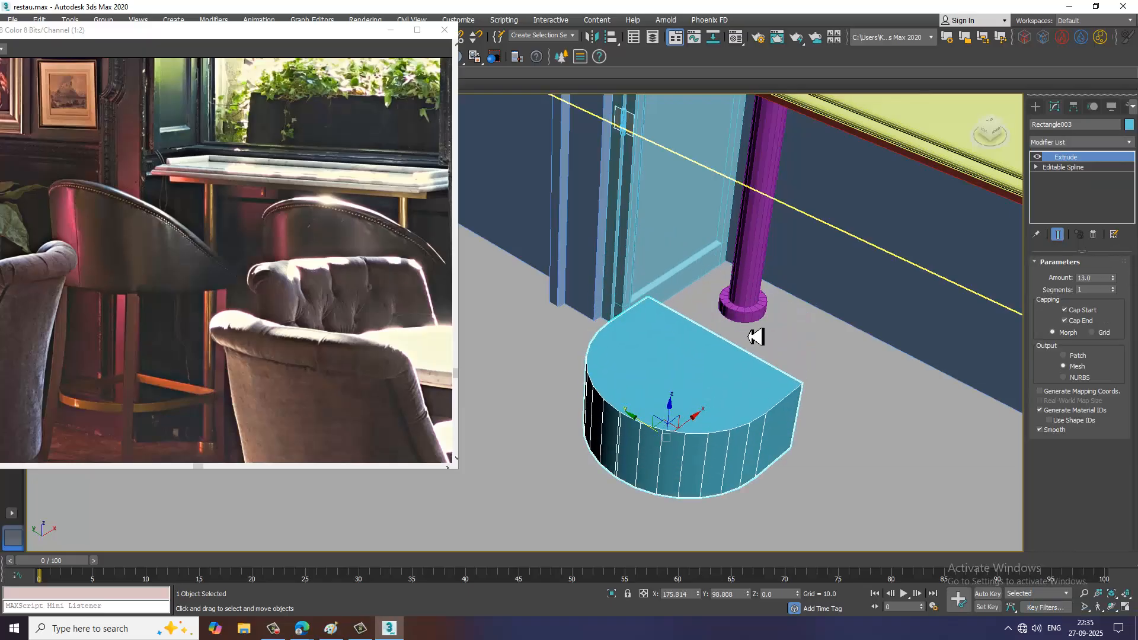
Raise the extruded rounded block above the floor to a Z of about 13.5.
middle_click_drag(804, 428, 741, 386, "alt")
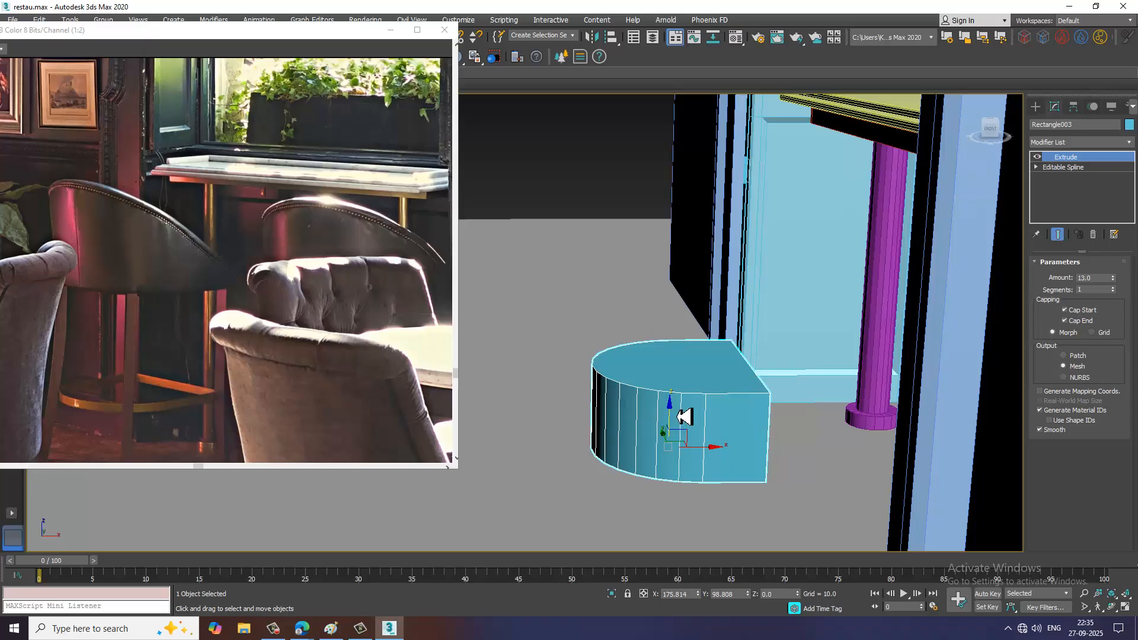
left_click_drag(676, 420, 681, 336)
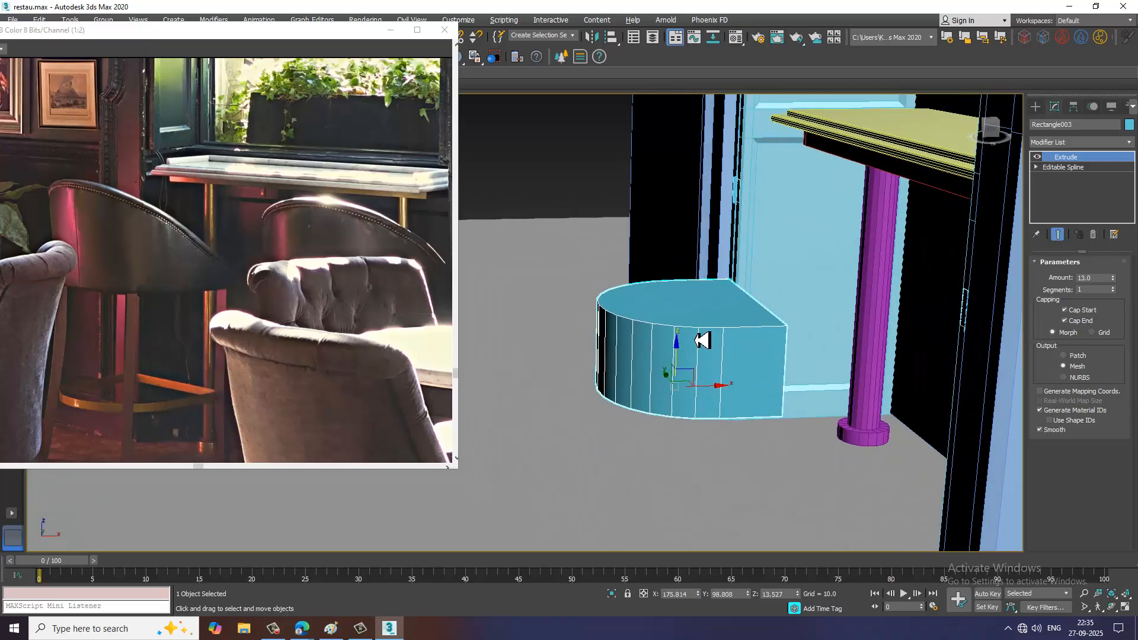
middle_click_drag(684, 338, 719, 358, "alt")
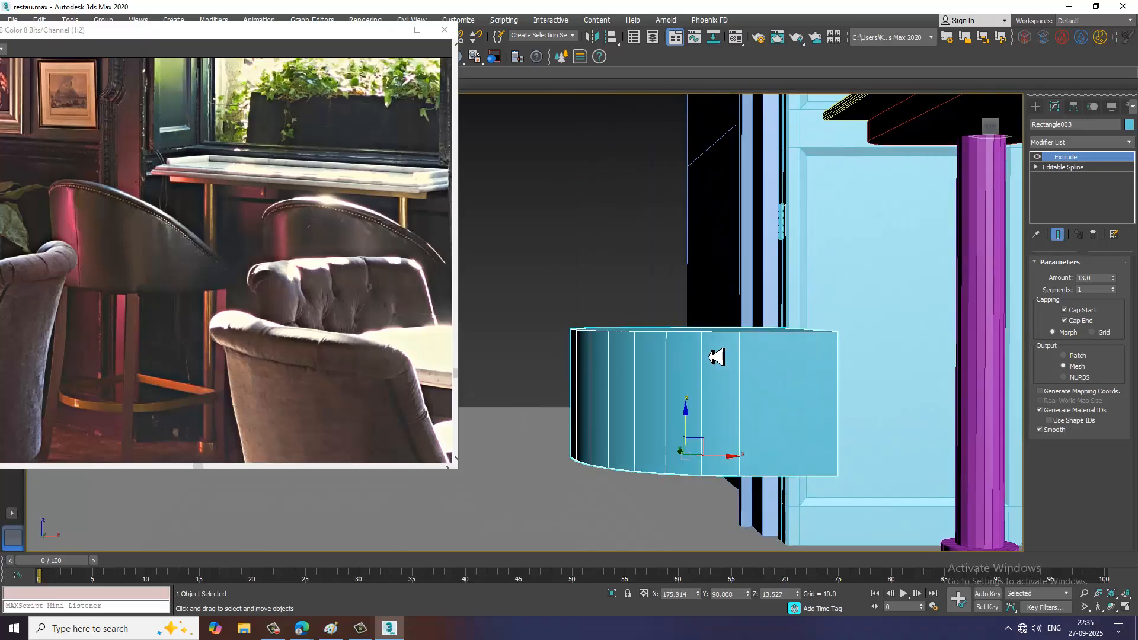
Set the rounded block's Extrude amount to 17.5 and convert the block to an editable poly.
left_click_drag(1112, 279, 1112, 271)
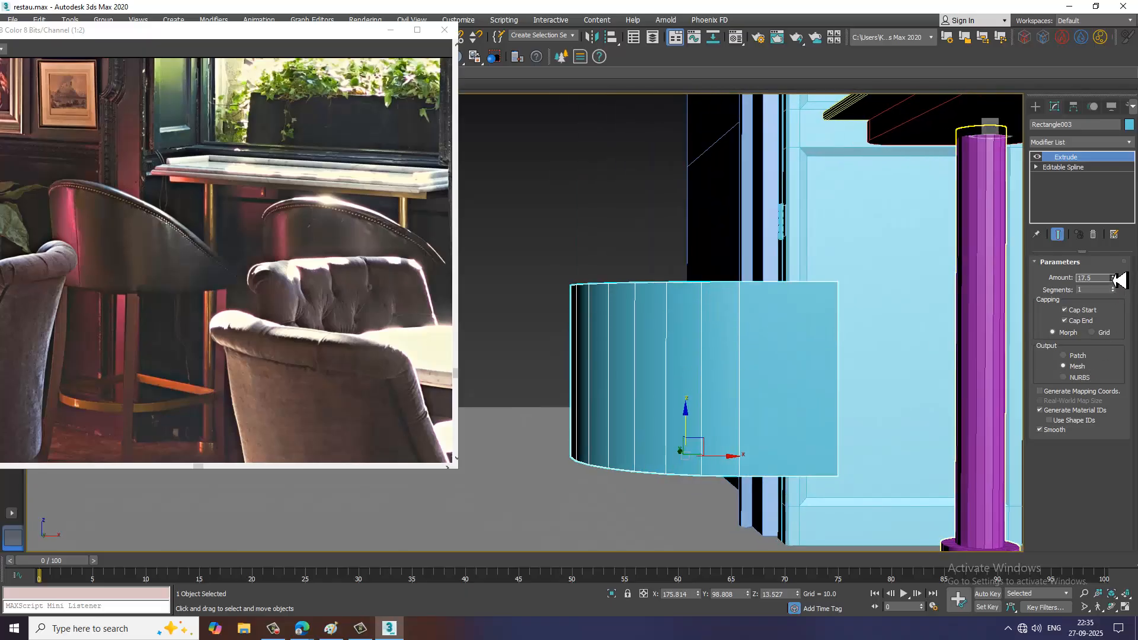
middle_click_drag(838, 291, 691, 299, "alt")
right_click(688, 291)
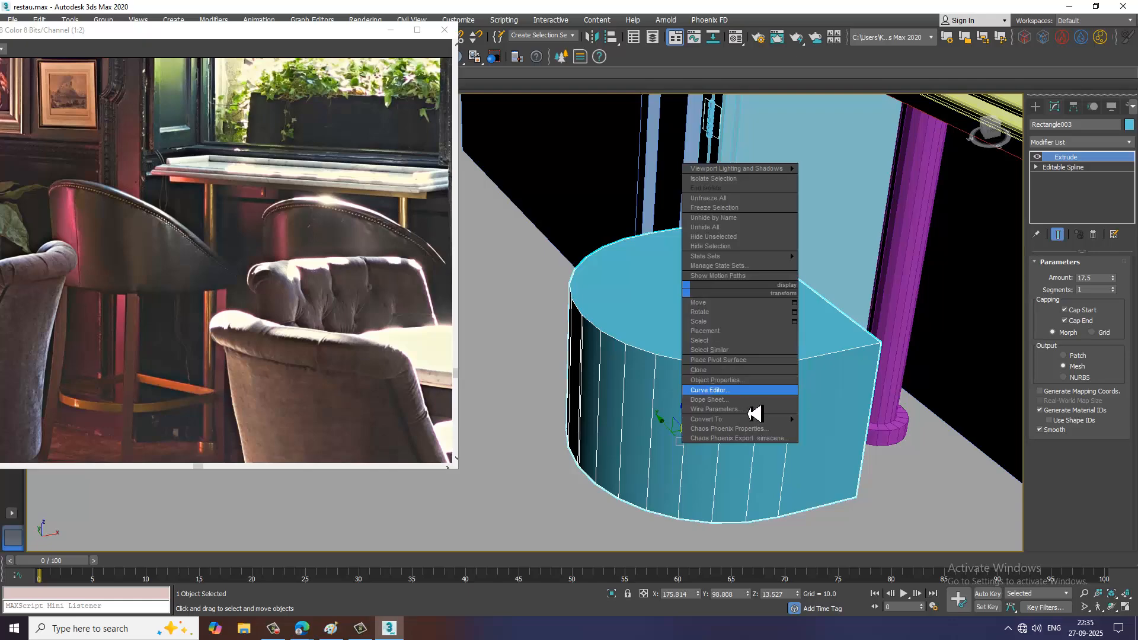
mouse_move(769, 422)
left_click(853, 429)
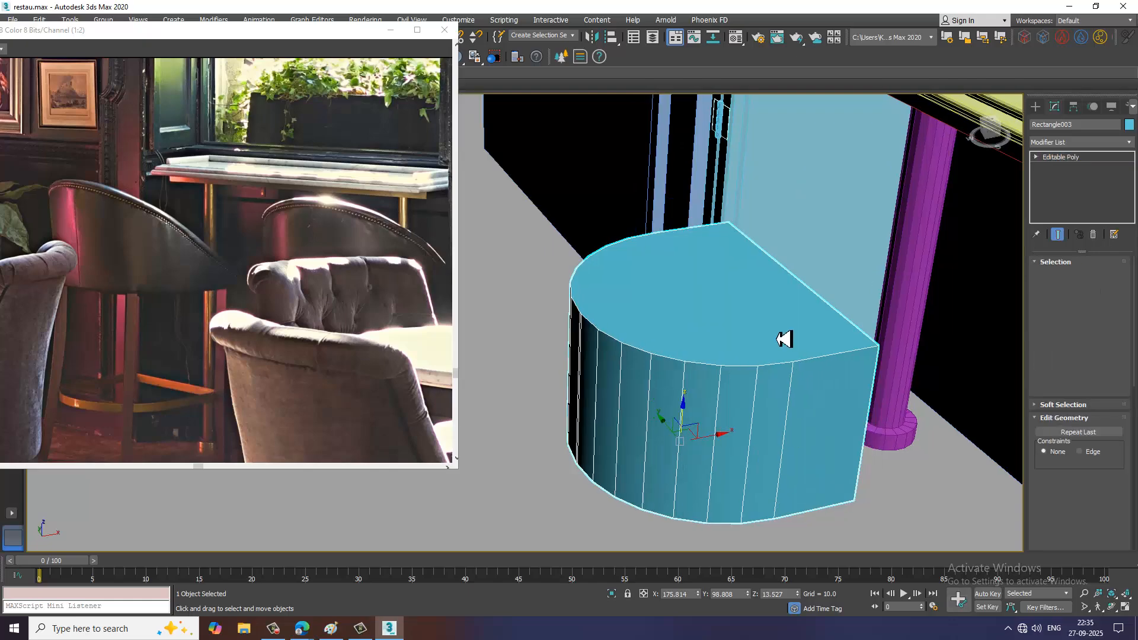
Isolate the rounded block and frame it in the front view.
key("alt+w")
key("alt+q")
middle_click_drag(866, 257, 837, 256)
key("alt+w")
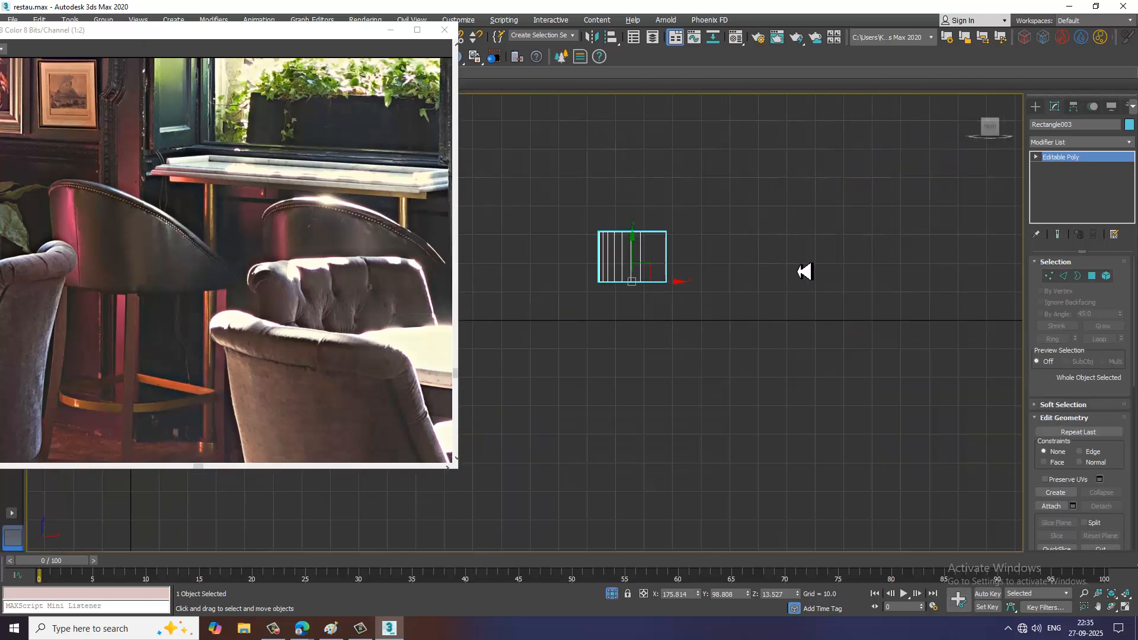
scroll(755, 212, "up", 2)
middle_click_drag(755, 212, 763, 301)
scroll(762, 301, "up", 4)
Try to slope the block's top edge by lowering its top vertex pairs in successive steps towards the straight end.
key("1")
left_click_drag(687, 249, 753, 391)
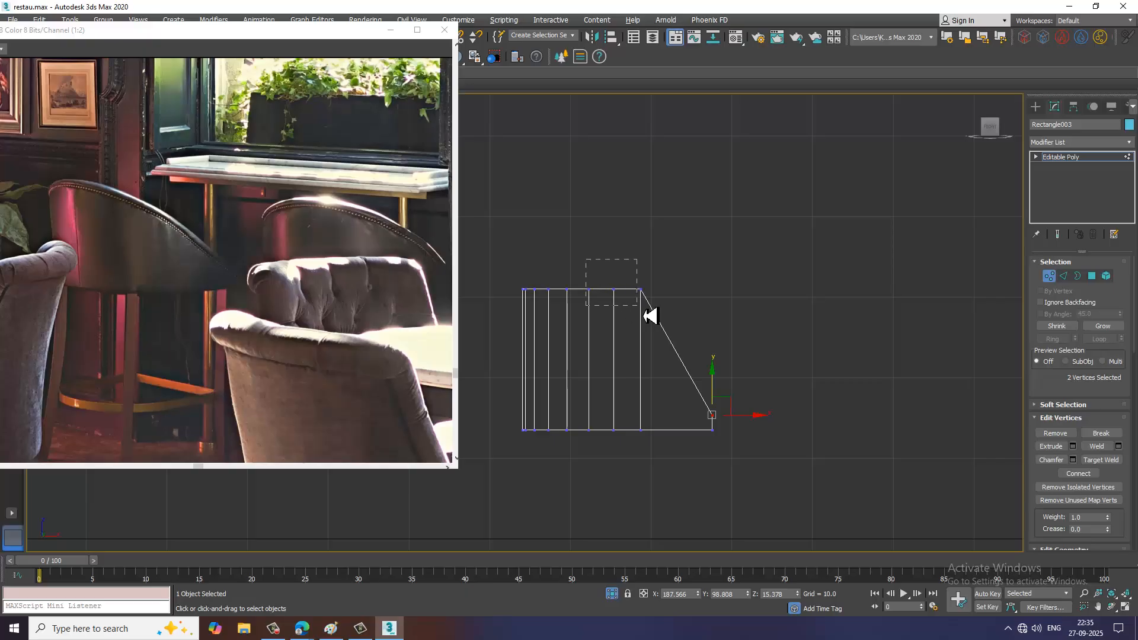
left_click_drag(648, 275, 671, 350)
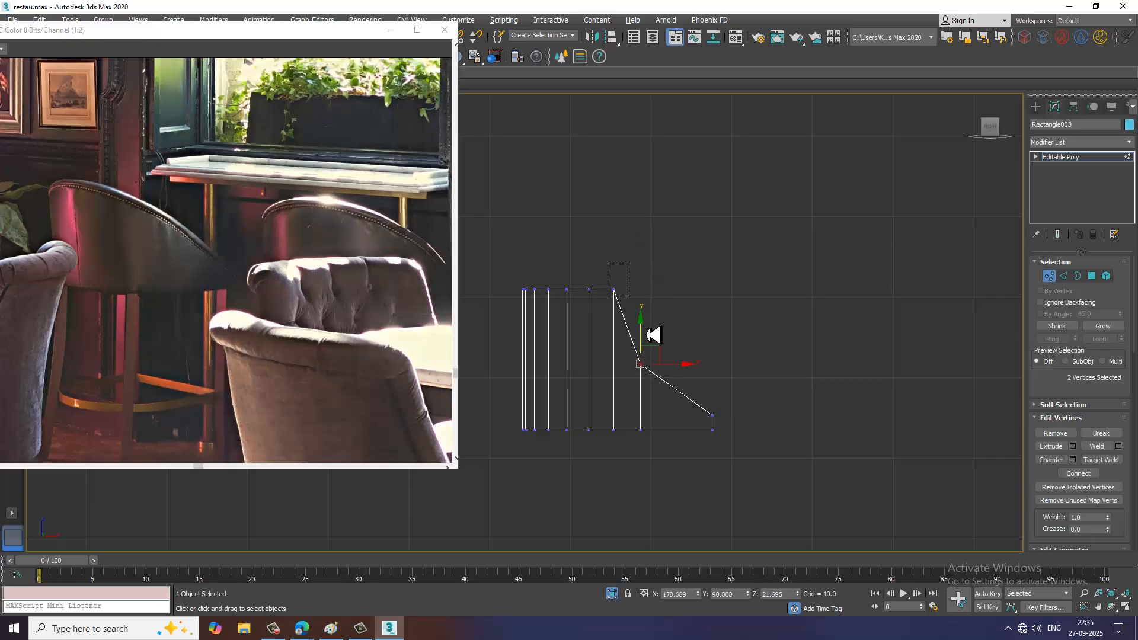
left_click_drag(629, 297, 639, 323)
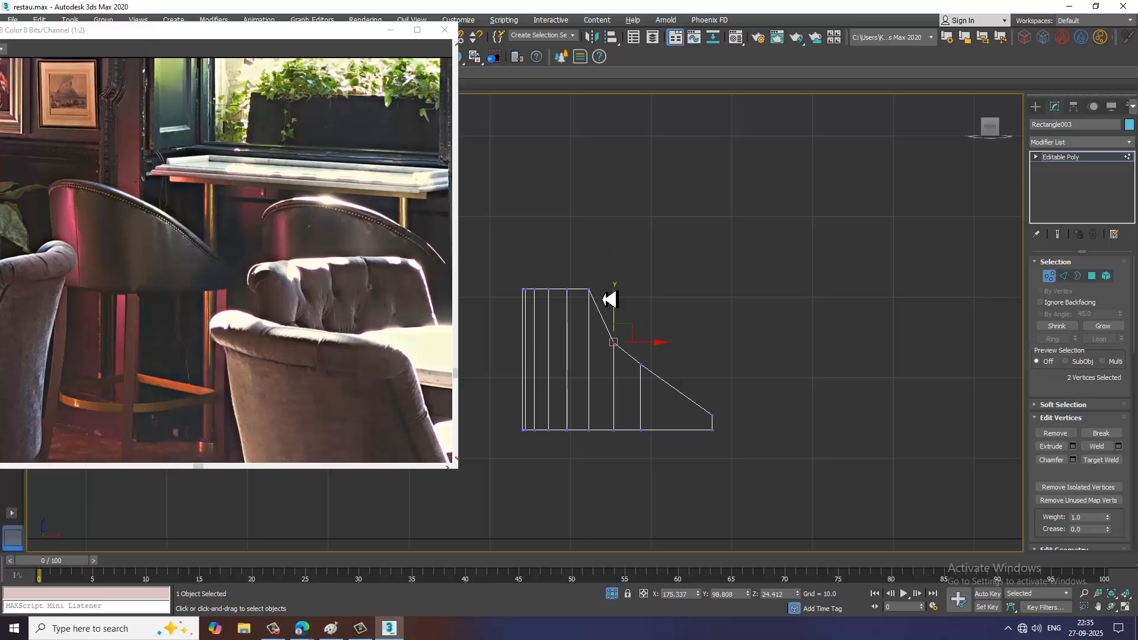
left_click_drag(591, 279, 601, 312)
key("alt+w")
middle_click(813, 523)
key("alt+w")
middle_click_drag(720, 423, 783, 384, "alt")
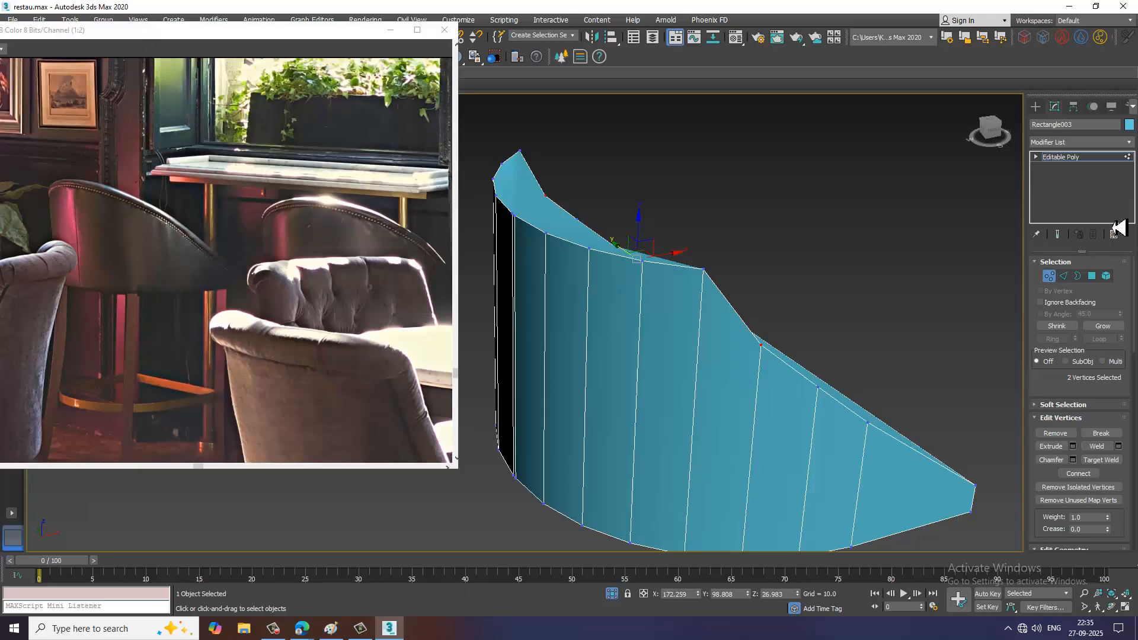
Undo all the edits that lowered the rounded block's top vertices.
left_click(1099, 159)
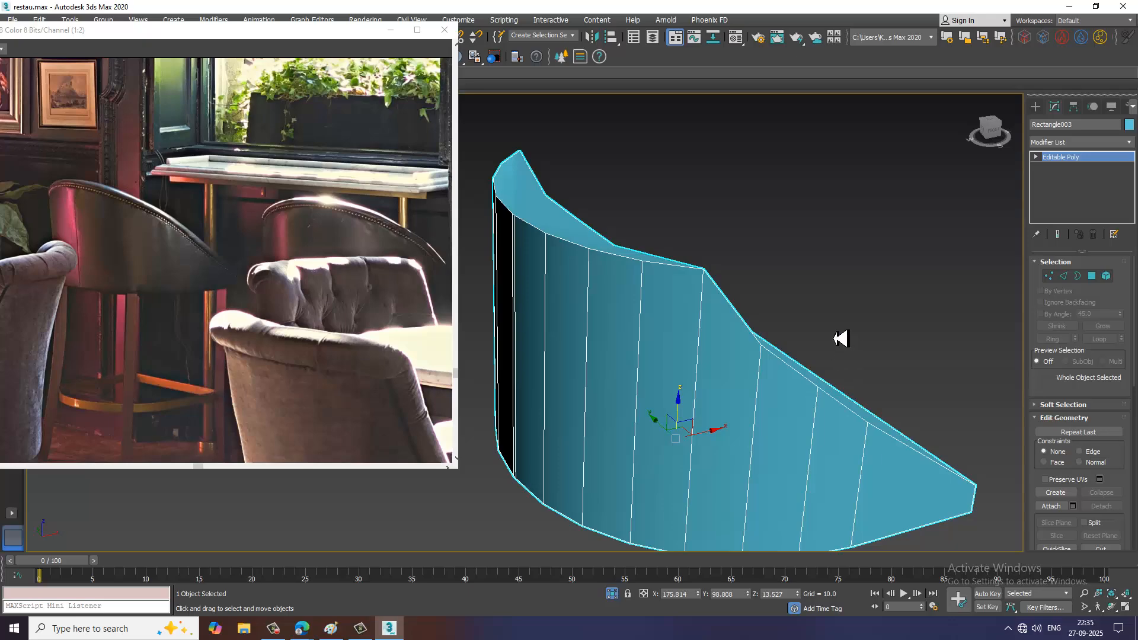
middle_click_drag(757, 346, 738, 340, "alt")
key("1")
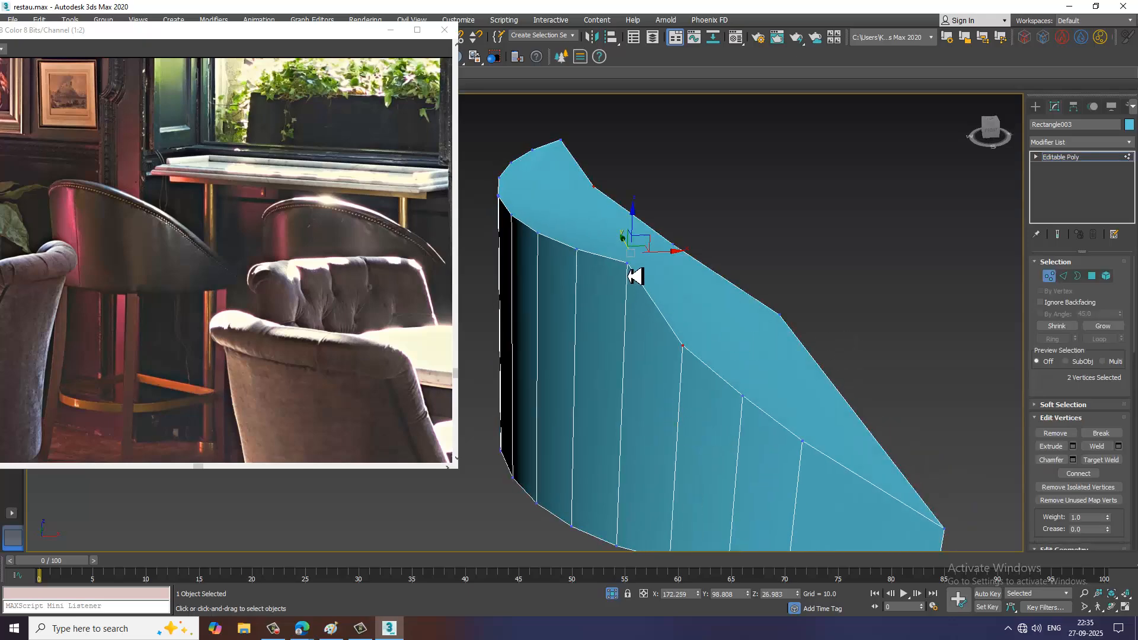
left_click(632, 274)
middle_click_drag(635, 276, 728, 361, "alt")
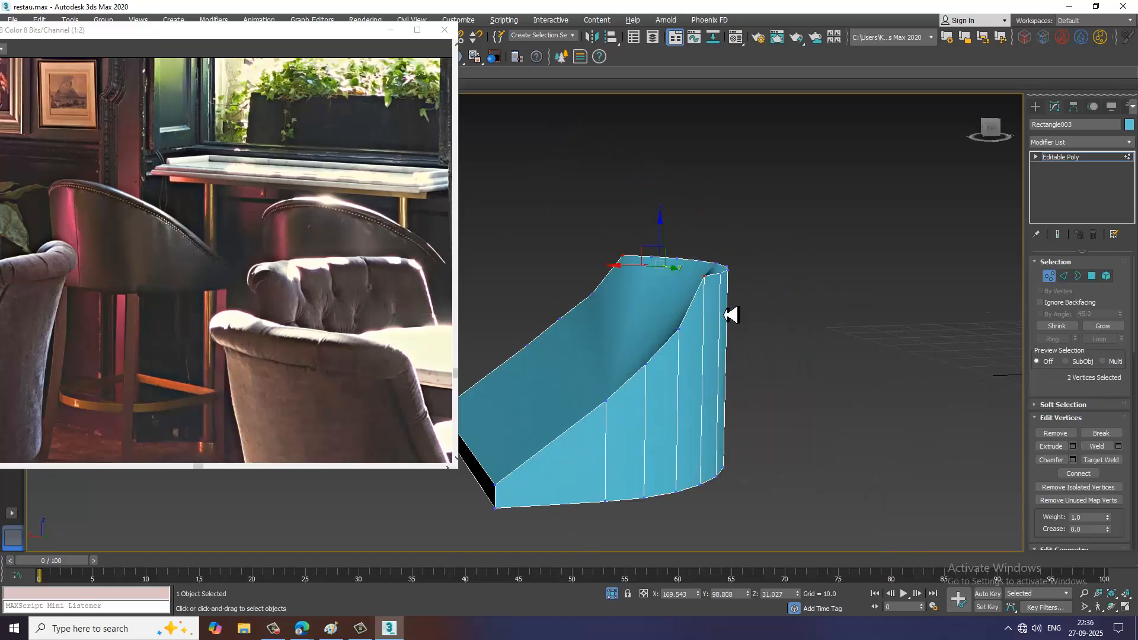
middle_click_drag(730, 314, 703, 319, "alt")
key("ctrl+z")
key("ctrl+z")
key("ctrl+z")
key("ctrl+z")
key("ctrl+z")
key("ctrl+z")
key("ctrl+z")
key("ctrl+z")
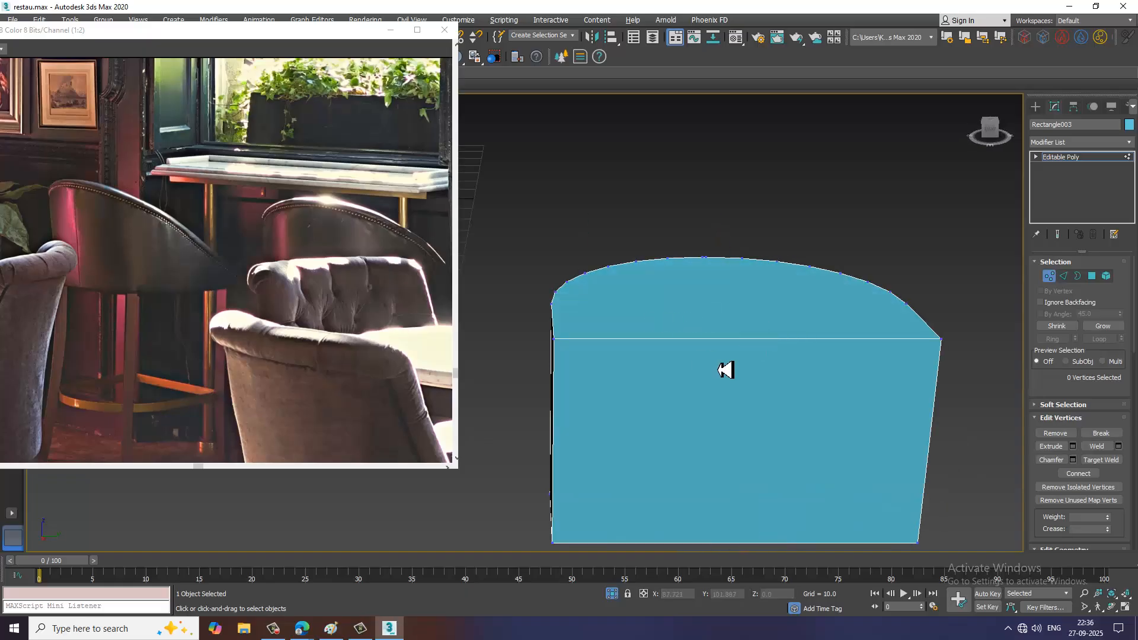
Cut an edge across the block's top face between the two vertices where the curve meets the straight sides.
middle_click_drag(726, 370, 744, 345, "alt")
right_click(730, 333)
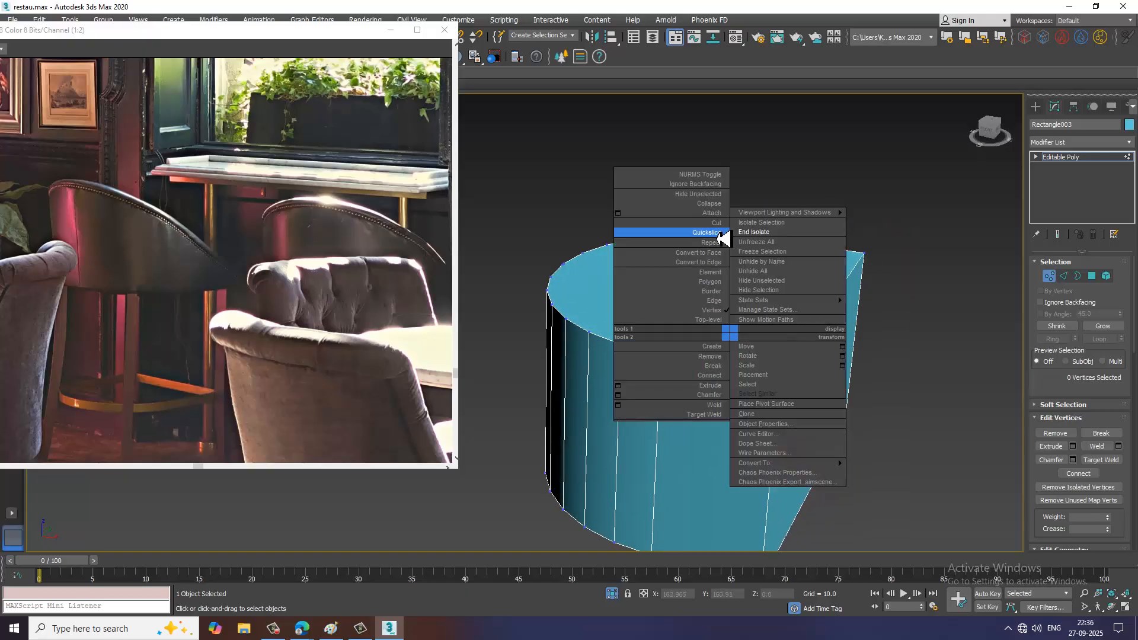
left_click(719, 231)
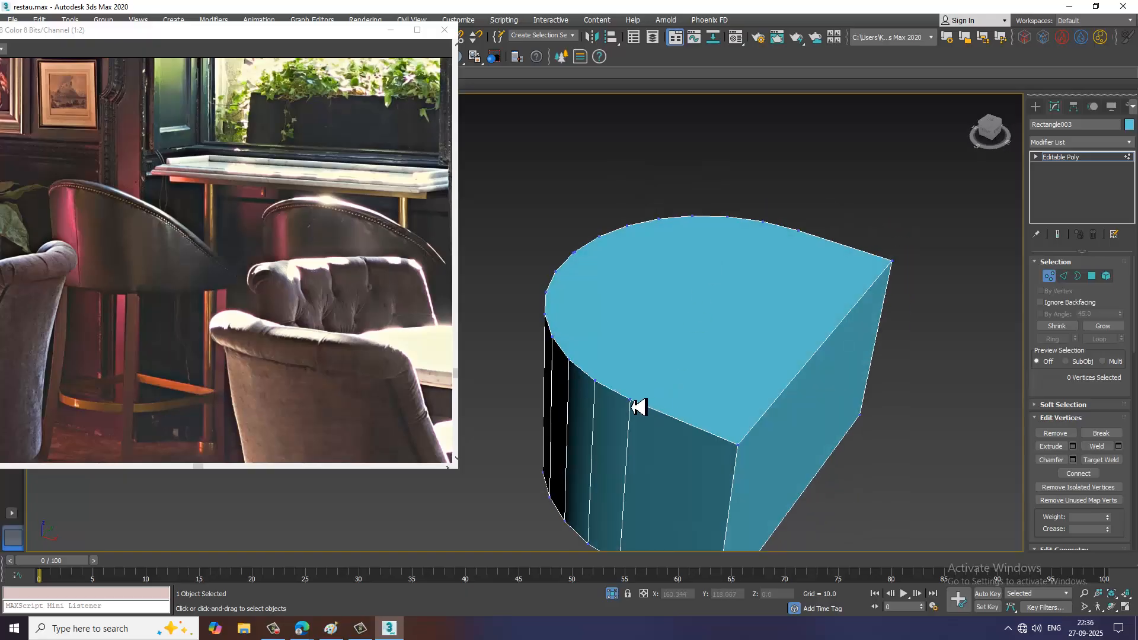
left_click(631, 405)
middle_click_drag(854, 282, 612, 297, "alt")
middle_click_drag(821, 312, 657, 304, "alt")
middle_click_drag(773, 338, 677, 376, "alt")
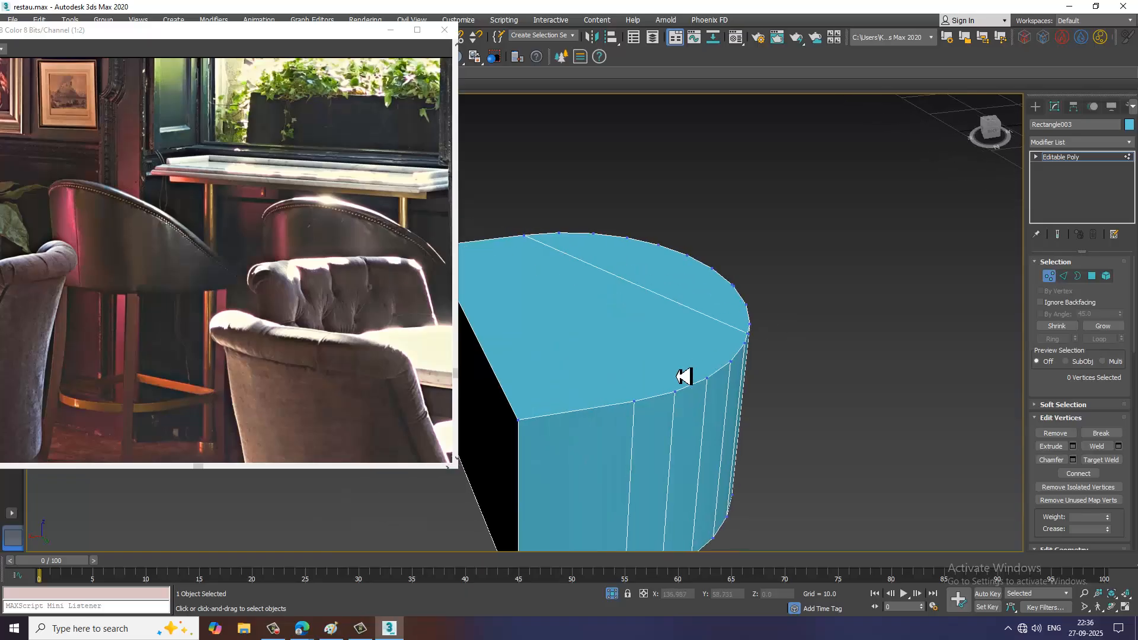
scroll(715, 341, "down", 4)
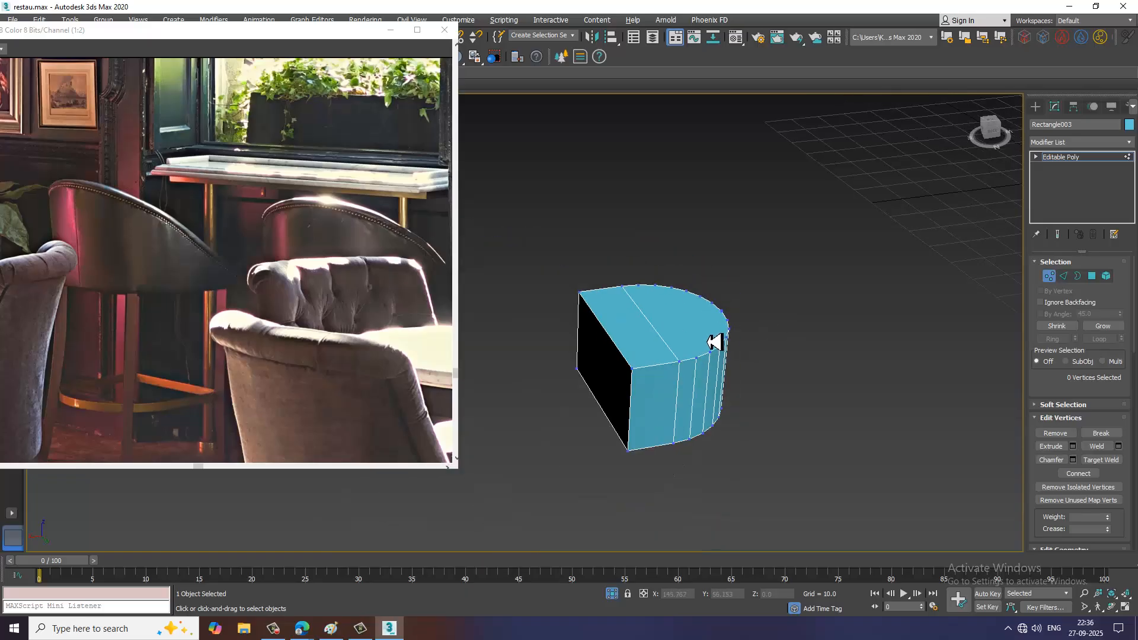
middle_click_drag(710, 341, 766, 346, "alt")
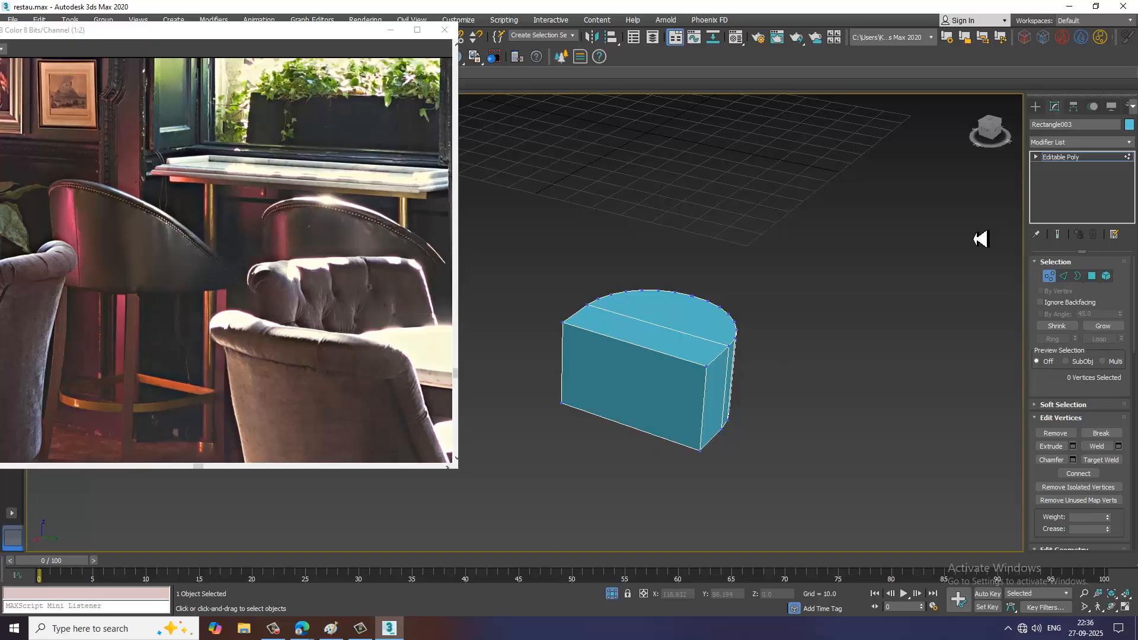
middle_click_drag(817, 345, 871, 317, "alt")
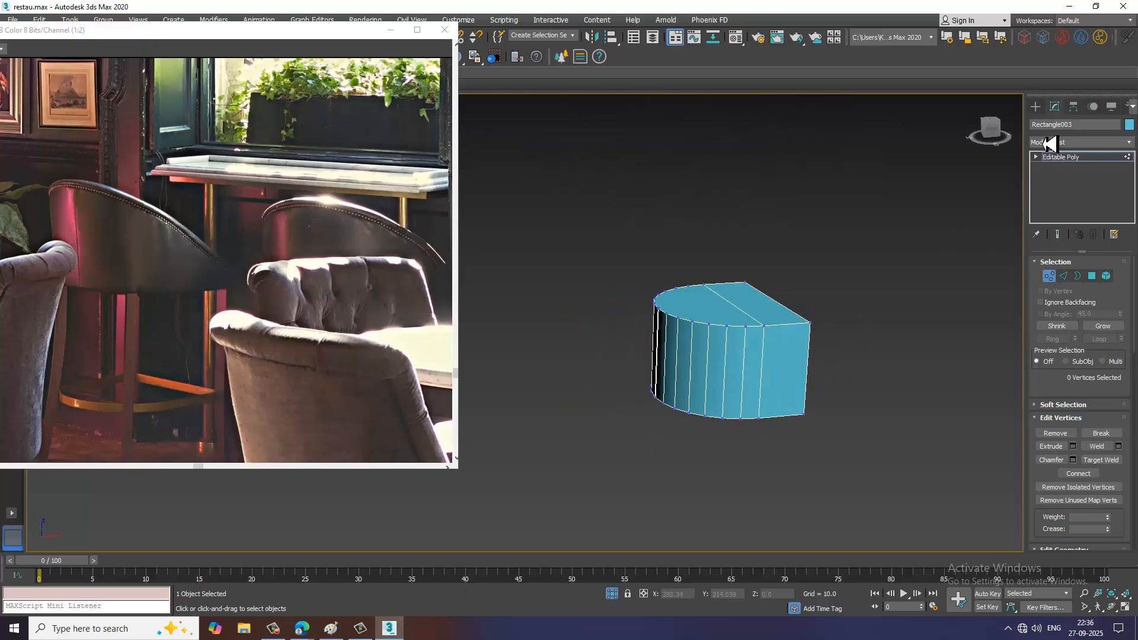
Create a box about 34.8 long, 25.8 wide and 24.1 high beside the rounded block.
left_click(1035, 106)
left_click(1035, 122)
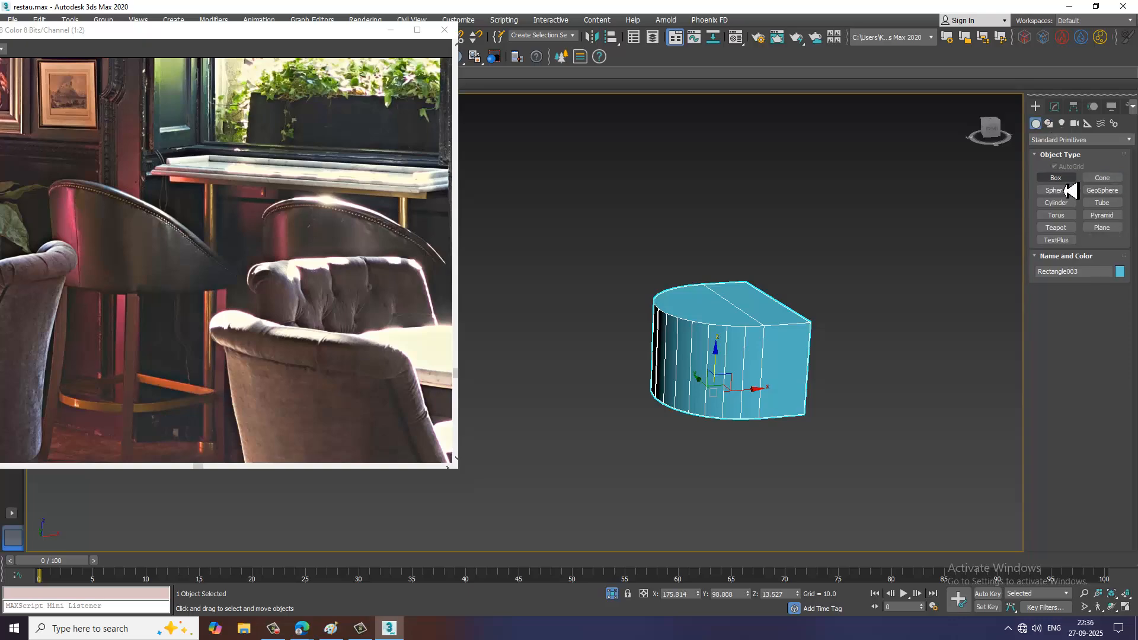
left_click(1060, 177)
middle_click_drag(807, 448, 758, 406)
left_click_drag(809, 429, 768, 531)
left_click(775, 406)
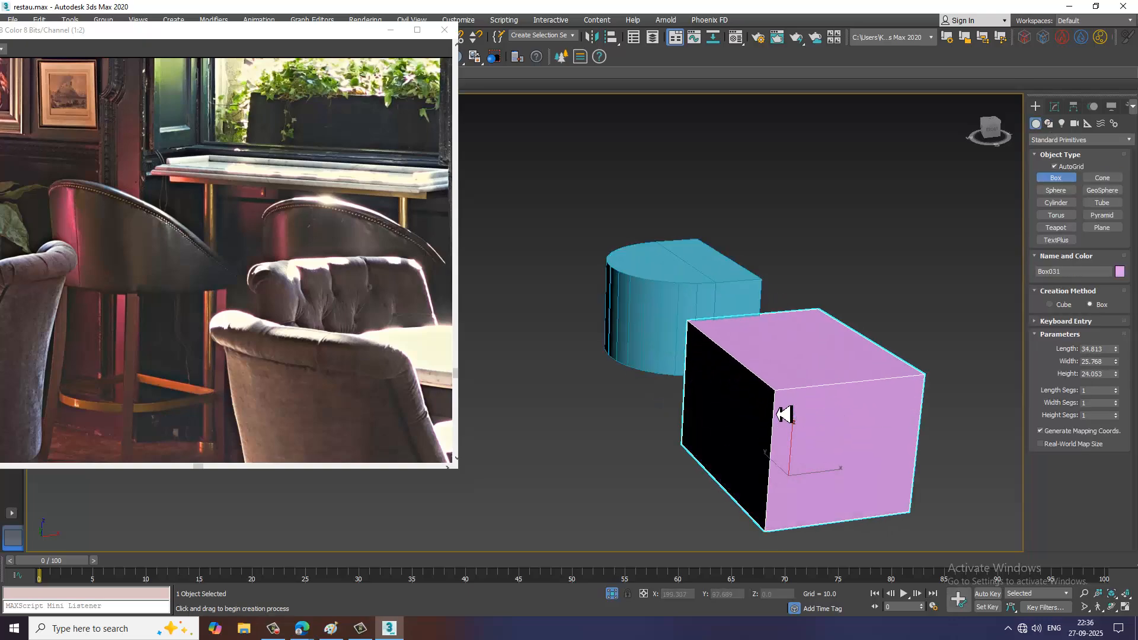
Scale the new box down slightly along its length and convert it to an editable poly.
key("w")
middle_click_drag(775, 406, 814, 411, "alt")
key("r")
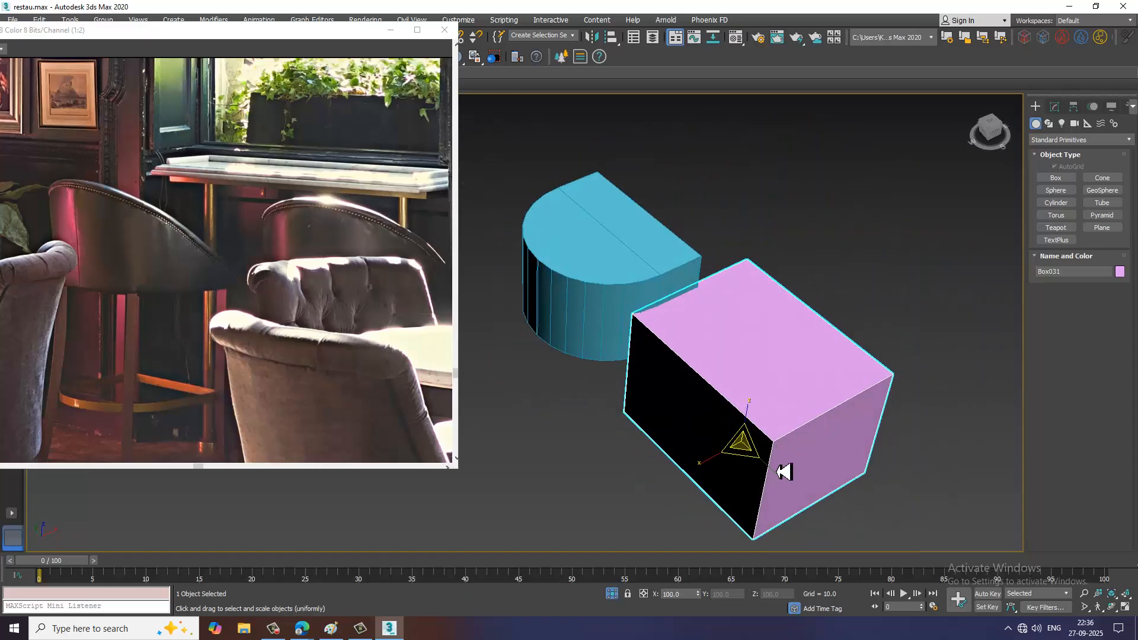
middle_click_drag(783, 472, 780, 475, "alt")
key("w")
right_click(744, 320)
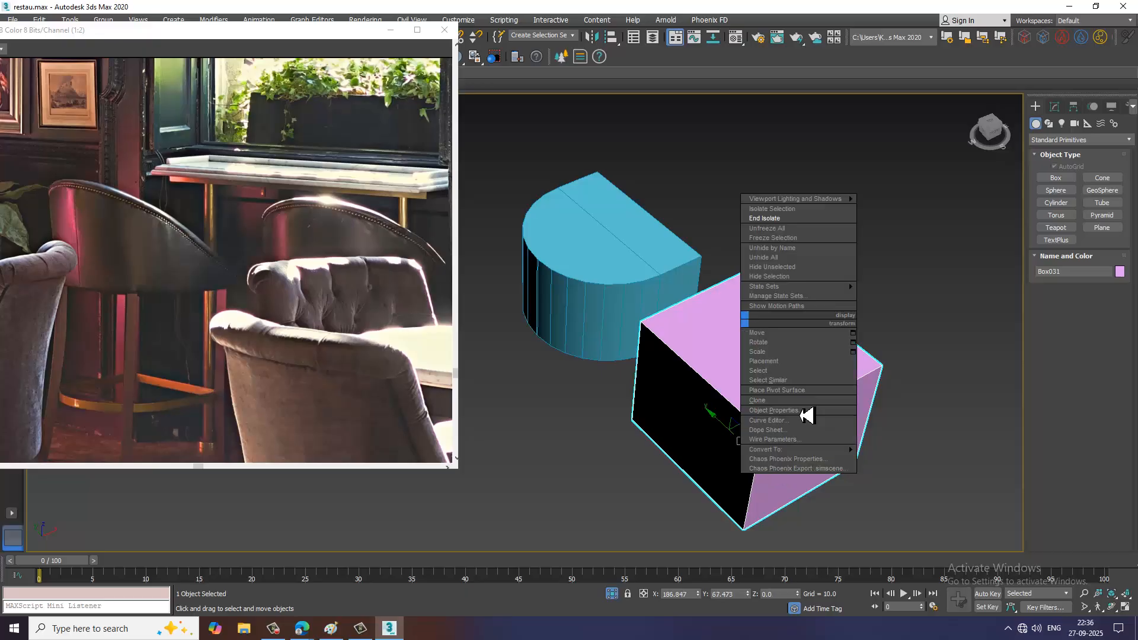
mouse_move(830, 451)
left_click(907, 460)
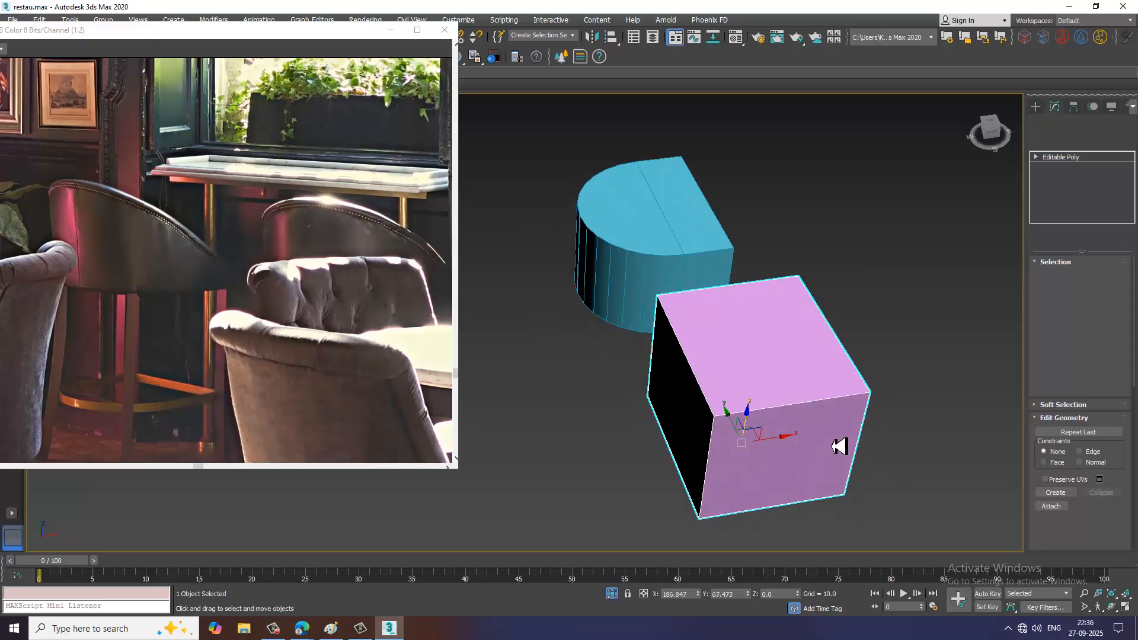
Delete the box's top polygon and its side polygon facing positive X.
middle_click_drag(839, 446, 822, 430, "alt")
key("4")
left_click(780, 367)
left_click(817, 440, "ctrl")
key("Delete")
Lower the two top vertices at the box's open end to a Z of about 1.7 to slope both side walls.
key("1")
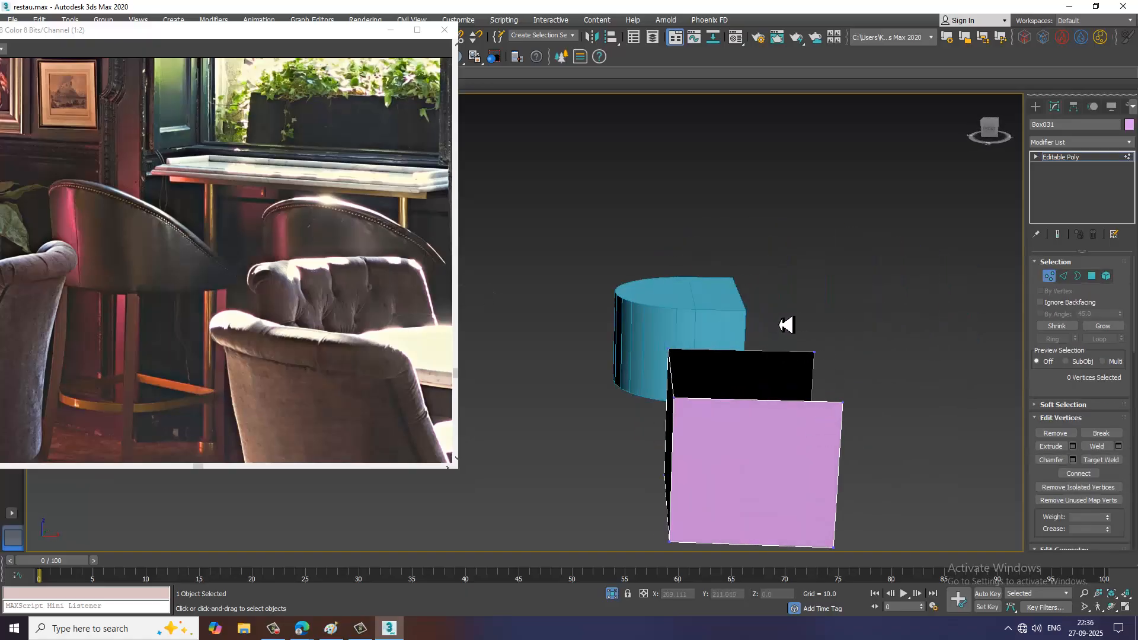
left_click_drag(879, 439, 881, 441)
left_click_drag(847, 395, 862, 479)
middle_click_drag(862, 479, 826, 433, "alt")
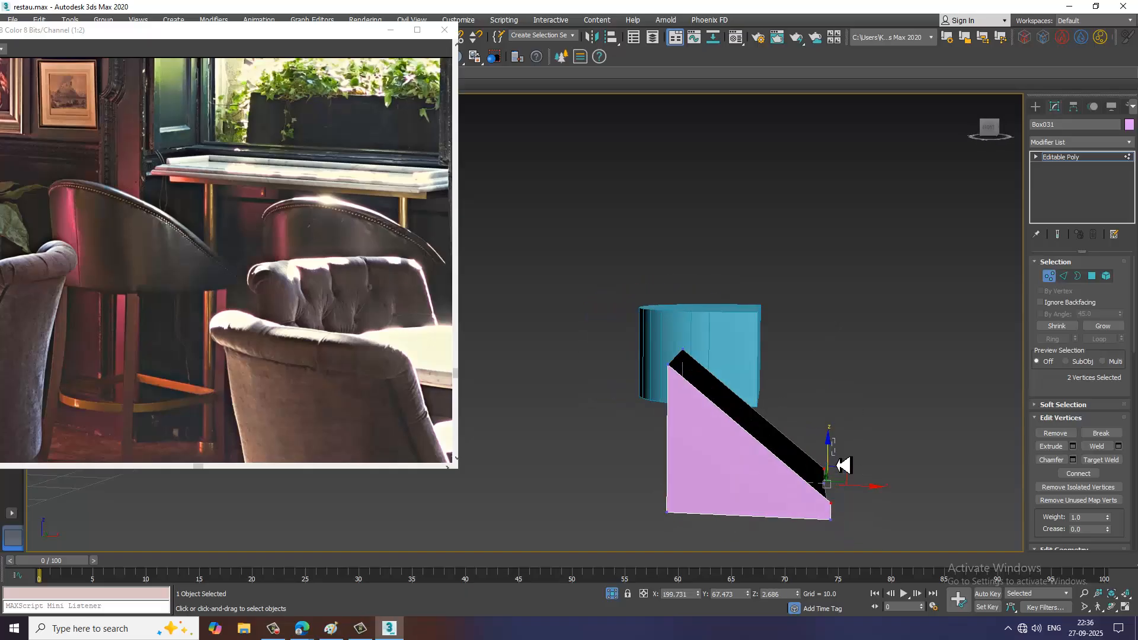
left_click_drag(829, 444, 840, 461)
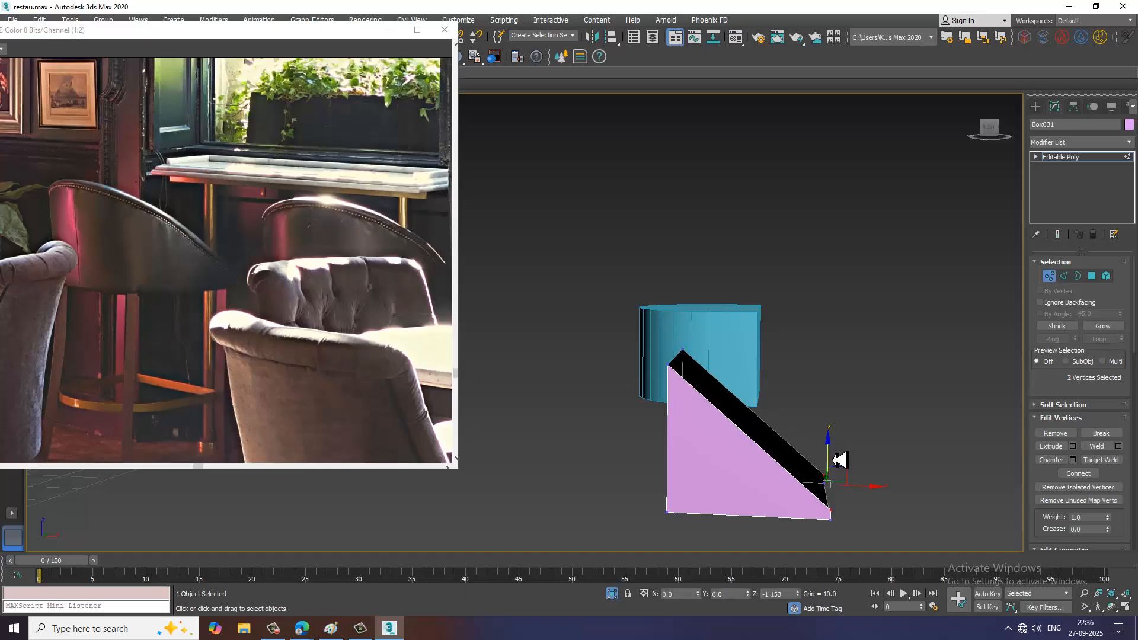
Connect the three crosswise edges of the box's back wall and floor with 4 segments.
middle_click_drag(839, 461, 952, 389, "alt")
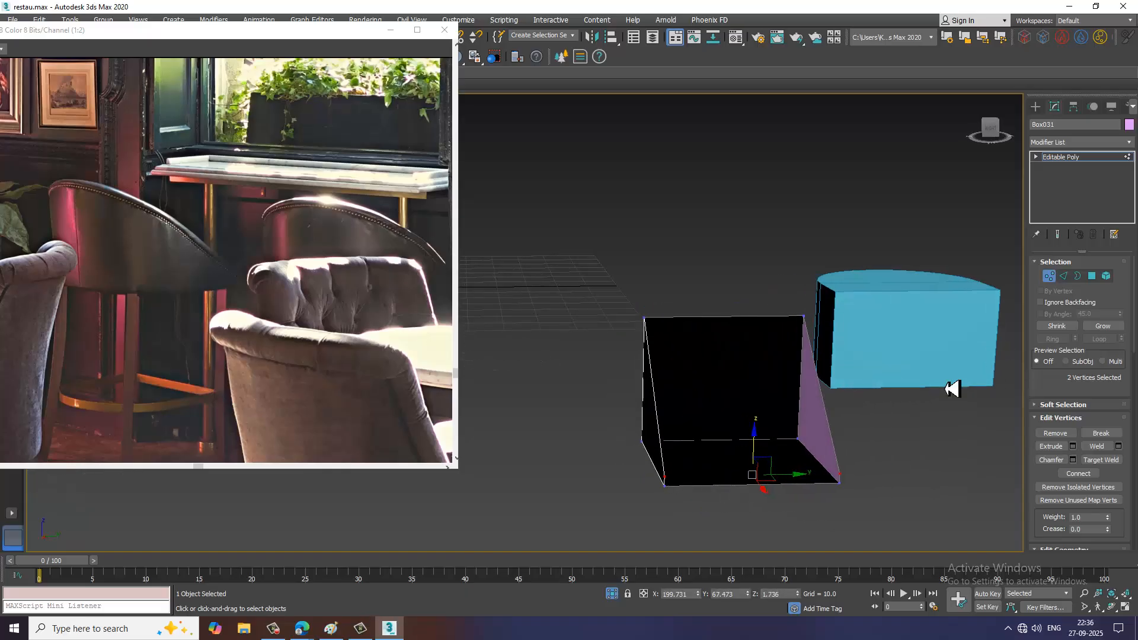
left_click(1065, 279)
left_click_drag(761, 490, 763, 584)
middle_click_drag(743, 406, 761, 441, "alt")
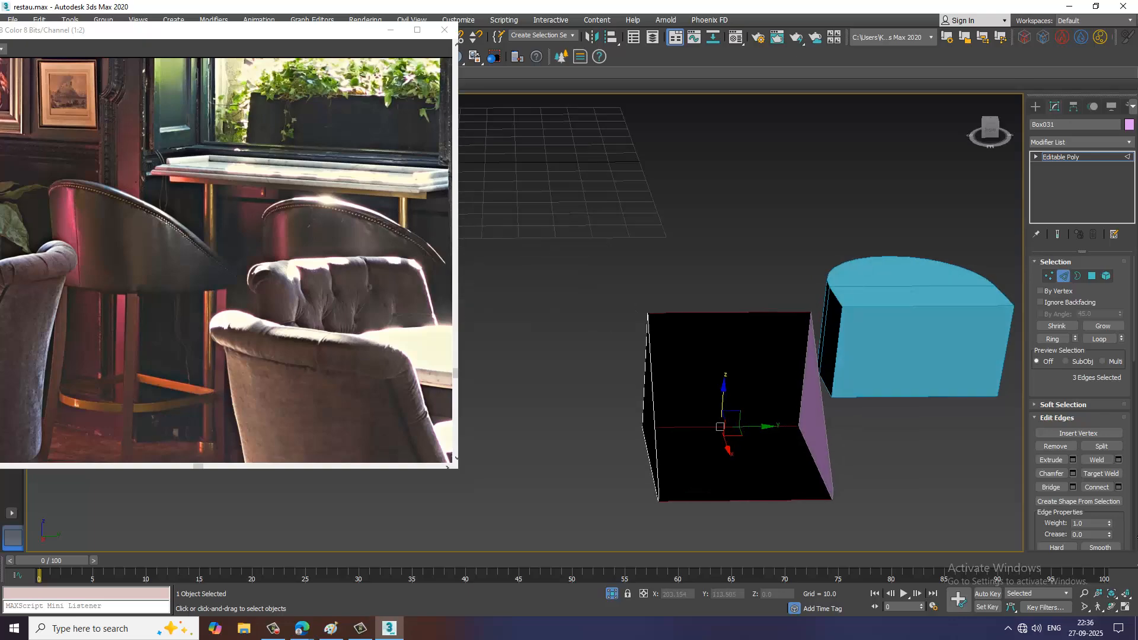
left_click(1118, 487)
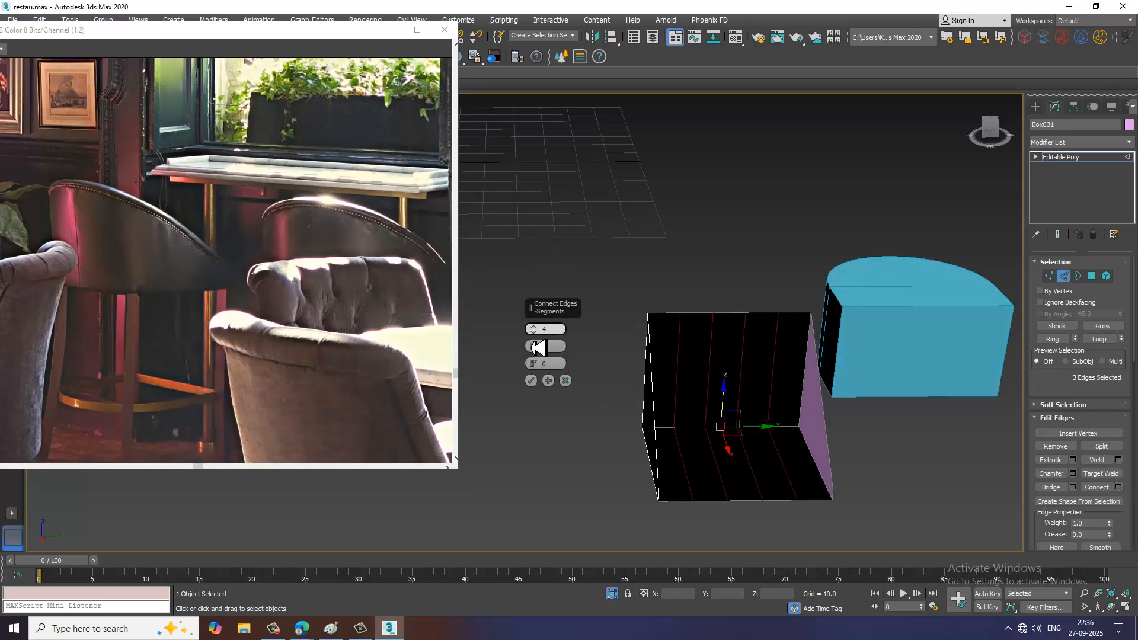
left_click(531, 381)
Accept the edge connection and switch to vertex editing of the box in the Top view.
key("alt+w")
key("z")
key("alt+w")
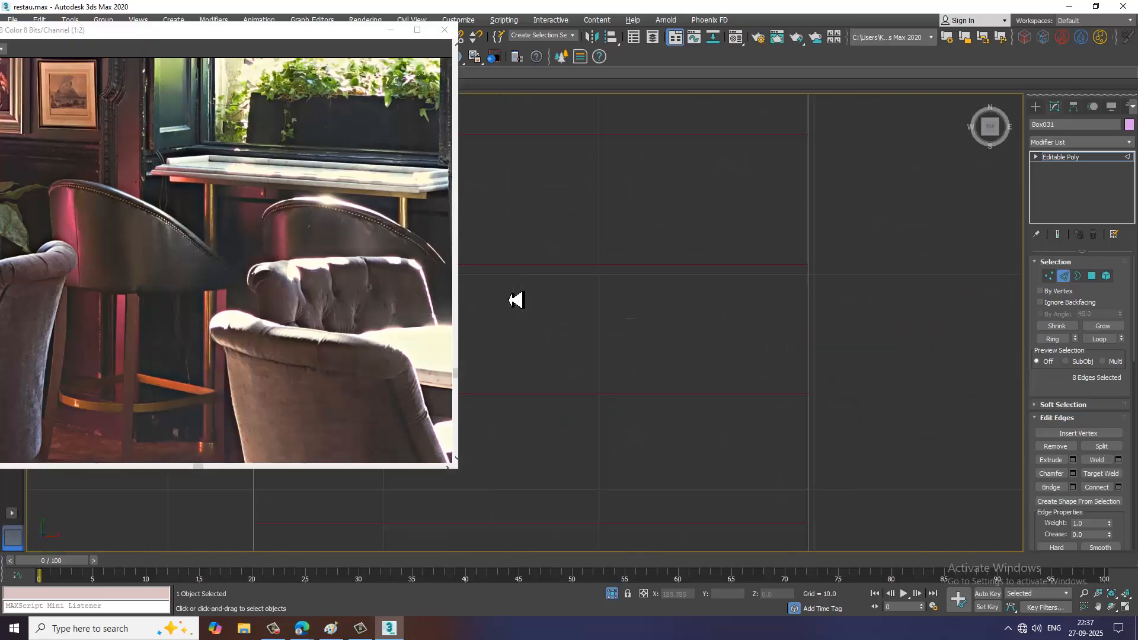
scroll(515, 301, "down", 3)
middle_click_drag(601, 332, 741, 351)
scroll(729, 322, "down", 3)
key("1")
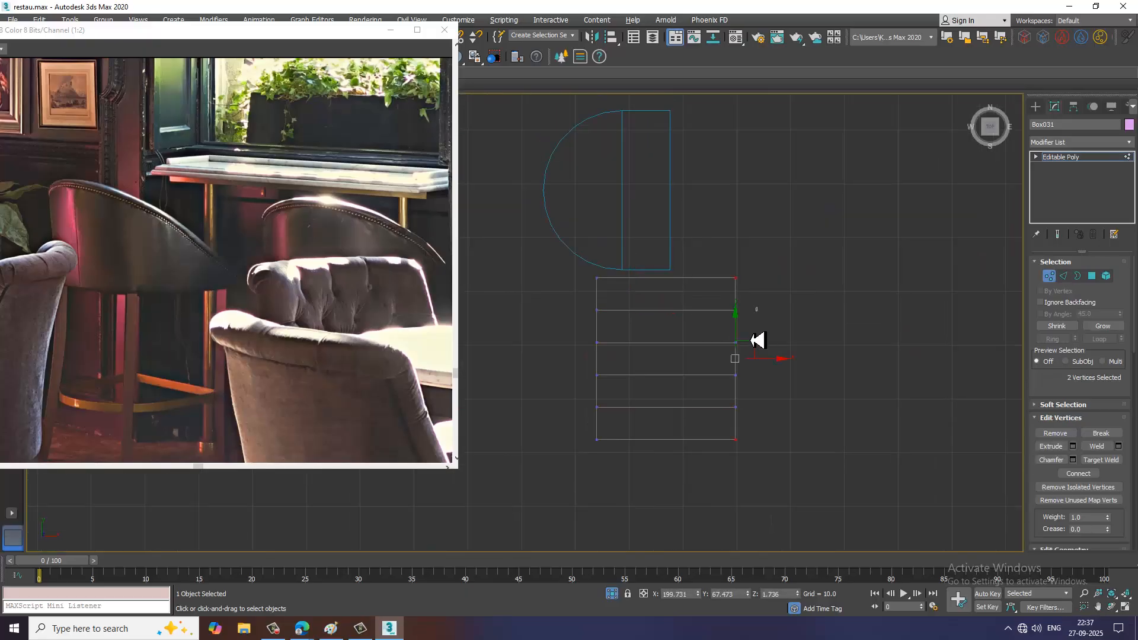
Move the eight inner vertices of the back wall about 2 units outward along negative X.
left_click_drag(711, 420, 710, 415)
key("alt+w")
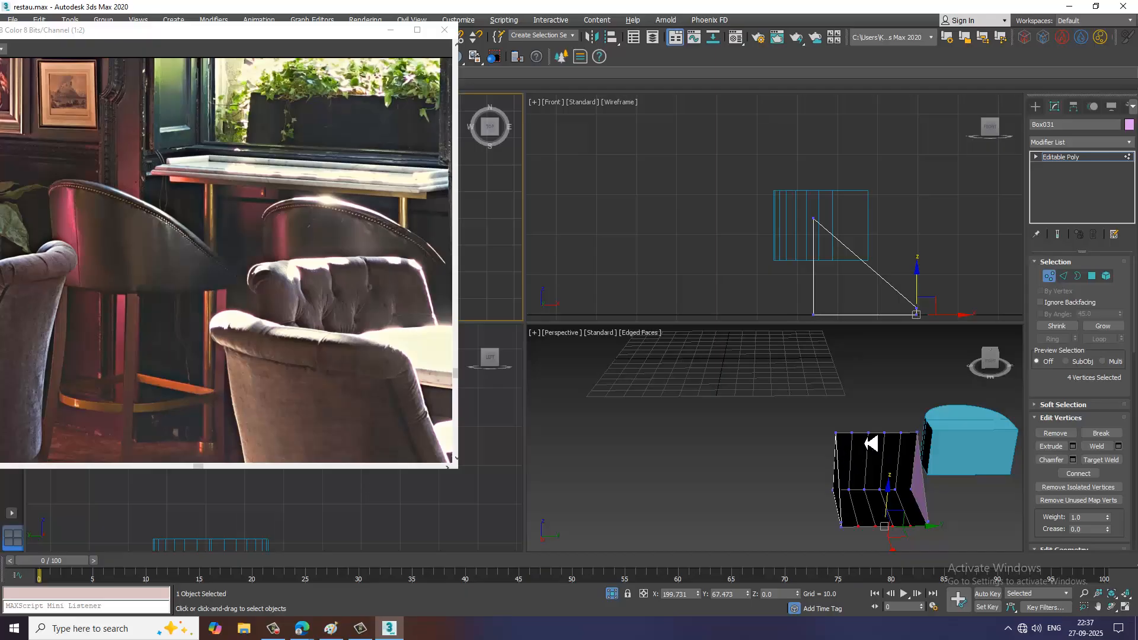
key("alt+w")
key("z")
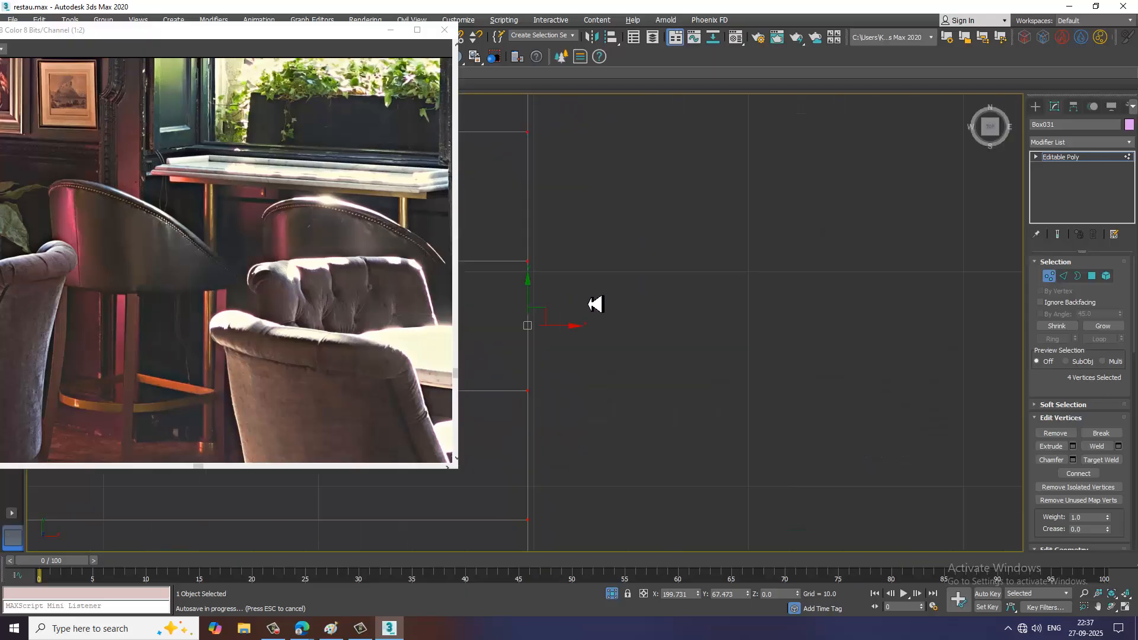
scroll(625, 344, "down", 2)
scroll(630, 349, "down", 2)
middle_click_drag(613, 346, 799, 346)
middle_click_drag(655, 301, 726, 326)
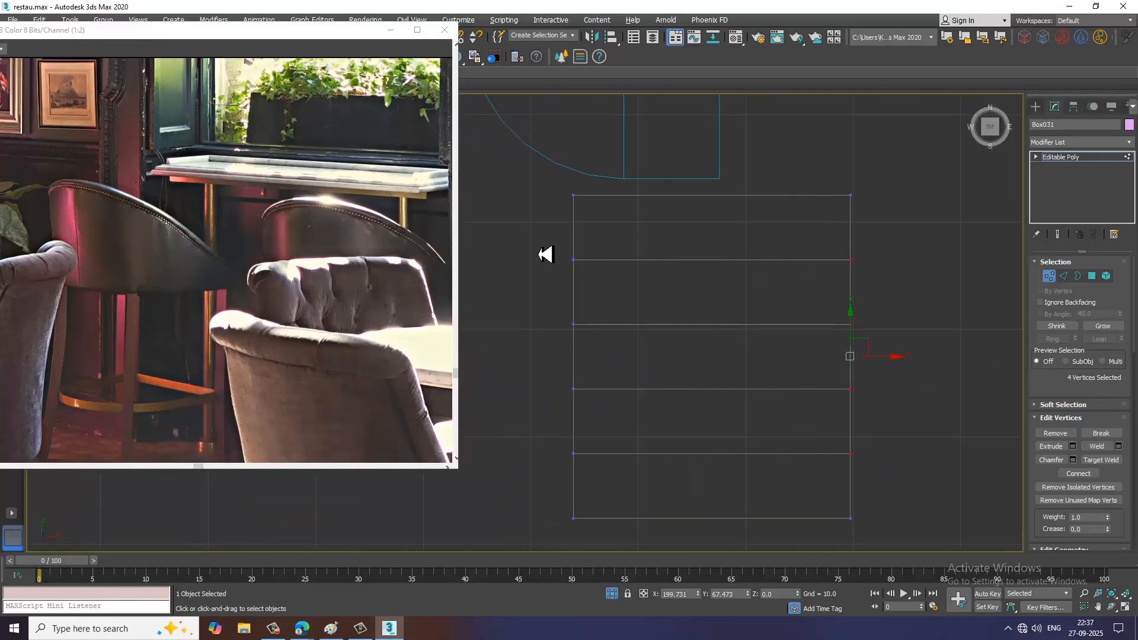
left_click_drag(611, 487, 612, 488, "ctrl")
key("alt+w")
middle_click_drag(821, 481, 801, 475)
key("alt+w")
middle_click_drag(699, 391, 735, 427, "alt")
scroll(736, 427, "up", 2)
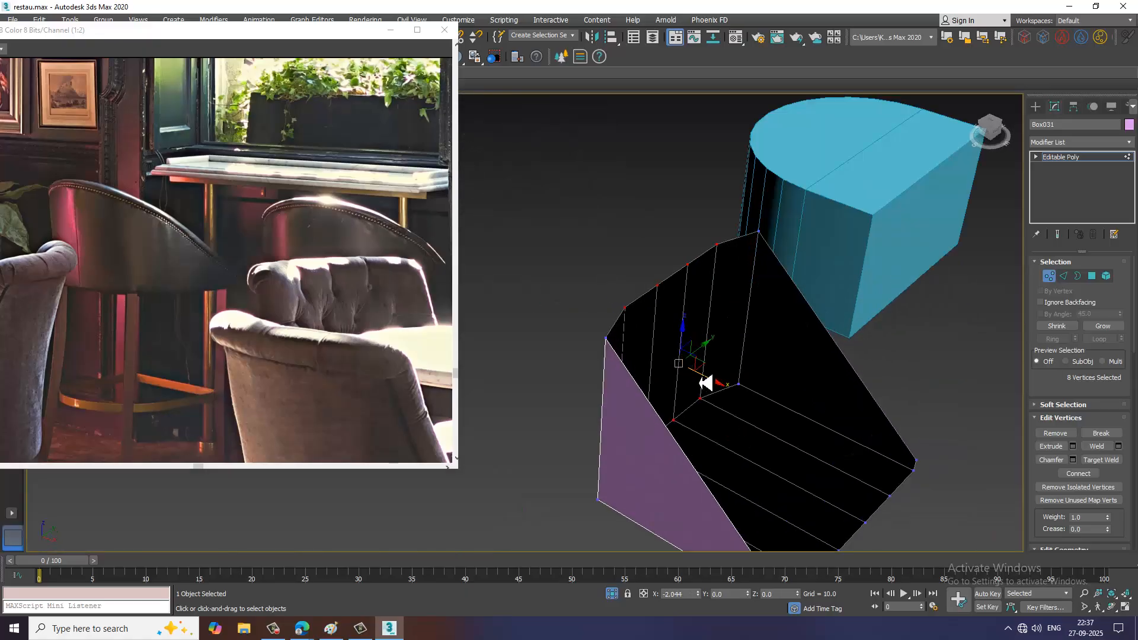
Push the middle vertices of the back wall further outward along negative X to round the back.
key("alt+w")
middle_click(508, 263)
key("alt+w")
scroll(703, 301, "down", 3)
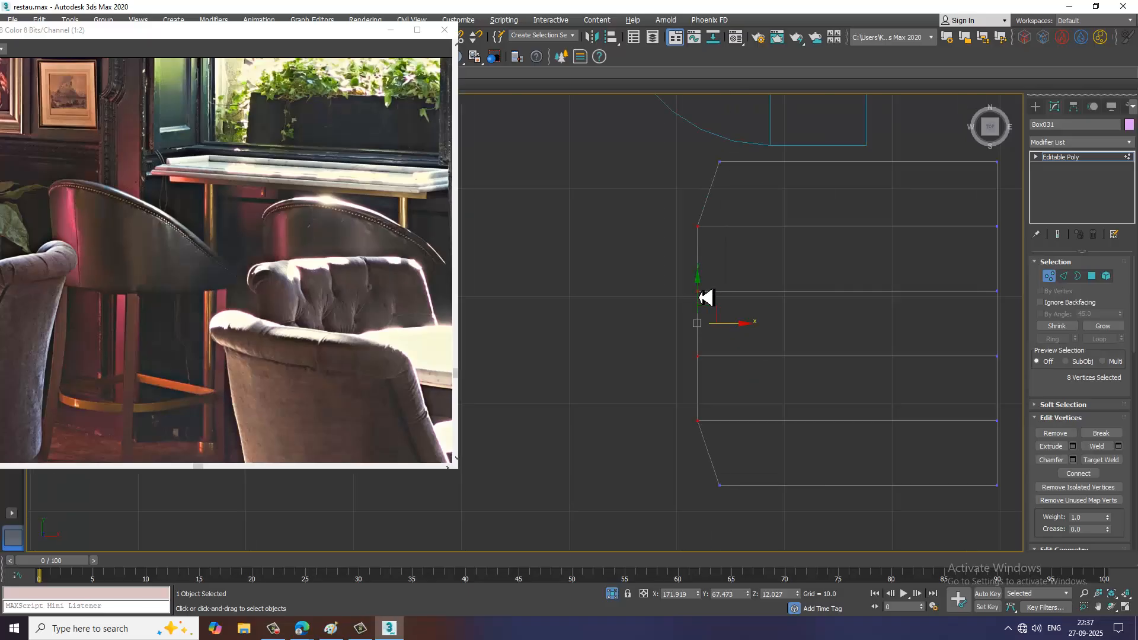
left_click_drag(735, 333, 721, 330)
Move the back-wall vertices next to the corners about 0.5 units outward along negative X.
left_click_drag(669, 208, 715, 257)
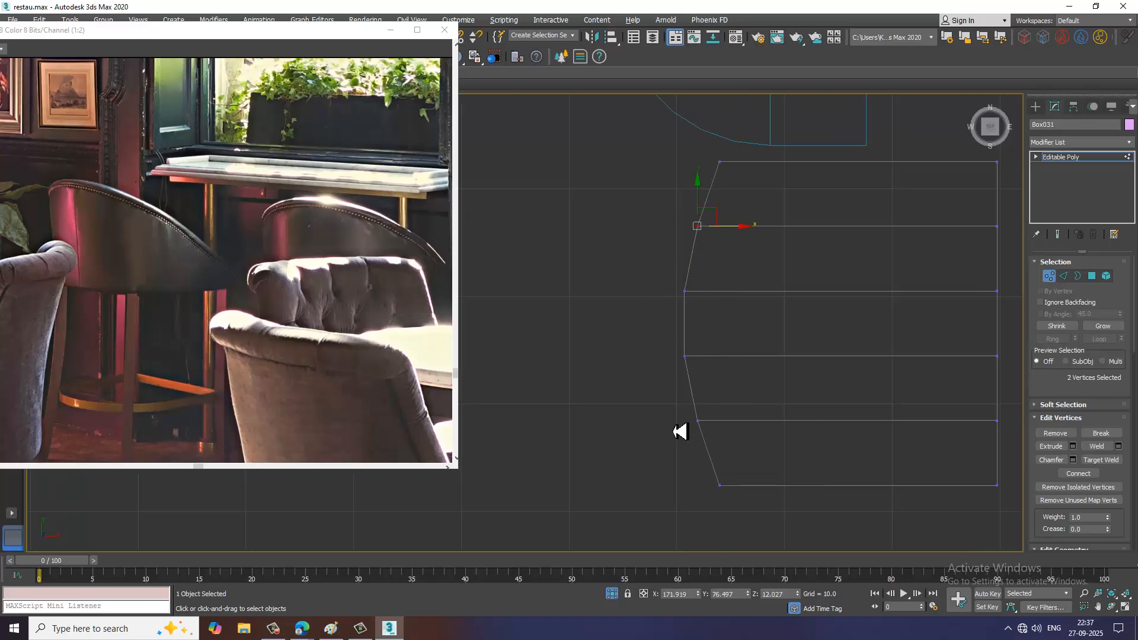
left_click_drag(679, 432, 761, 421, "ctrl")
left_click_drag(741, 332, 736, 330)
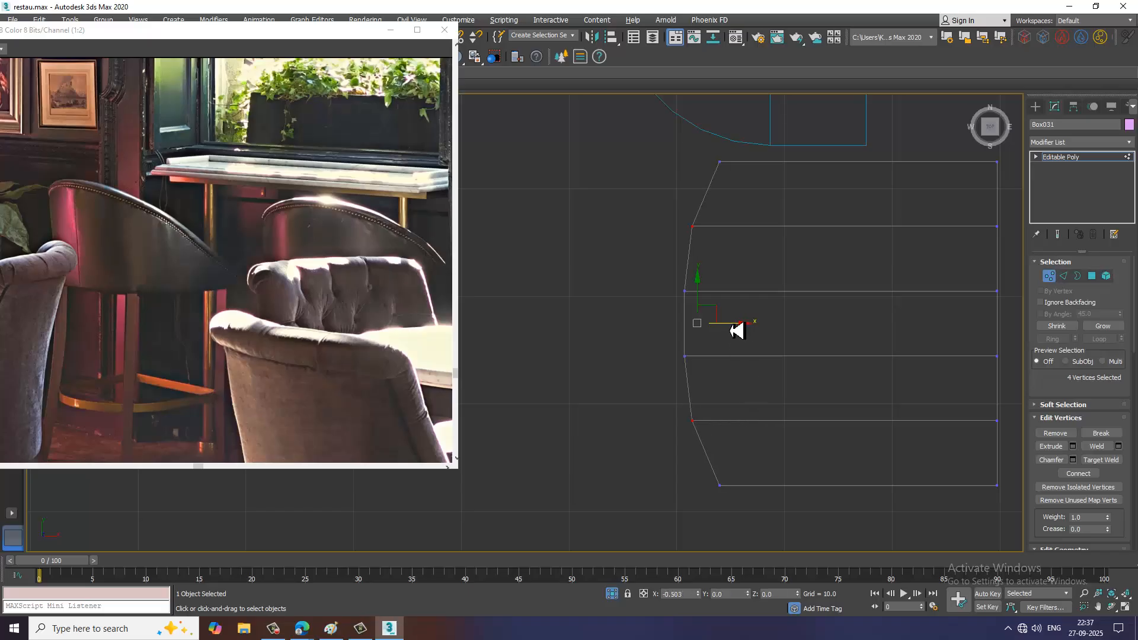
Lower the two top corner vertices of the back wall to a Z of about 20.3.
key("alt+w")
middle_click(820, 441)
key("alt+w")
middle_click_drag(820, 441, 797, 374, "alt")
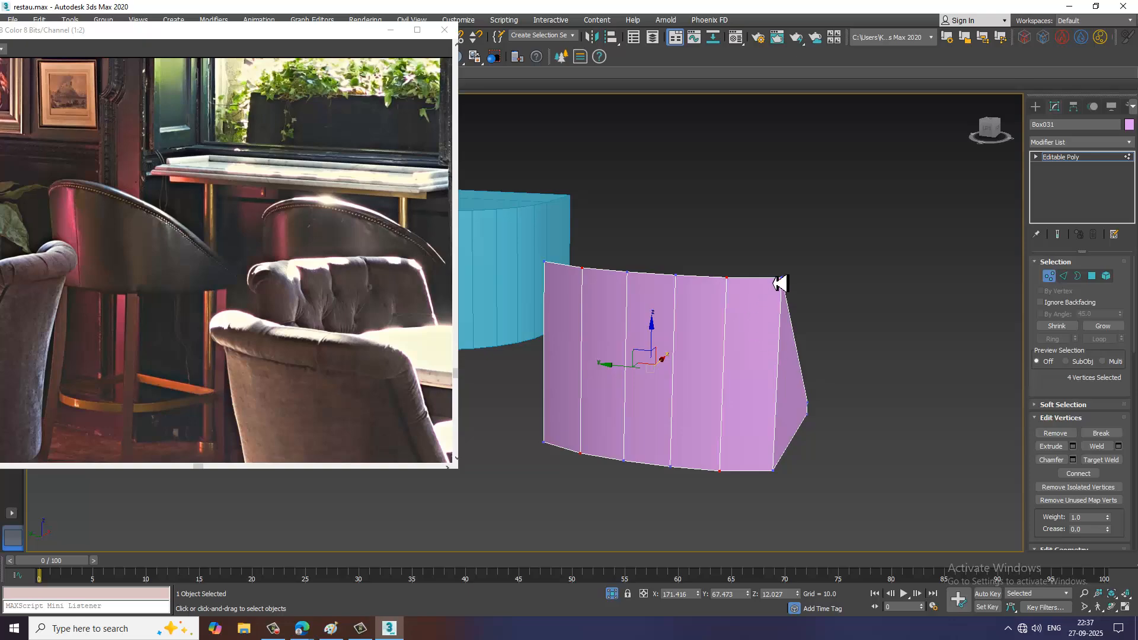
left_click_drag(805, 302, 795, 291)
middle_click_drag(630, 318, 662, 323, "alt")
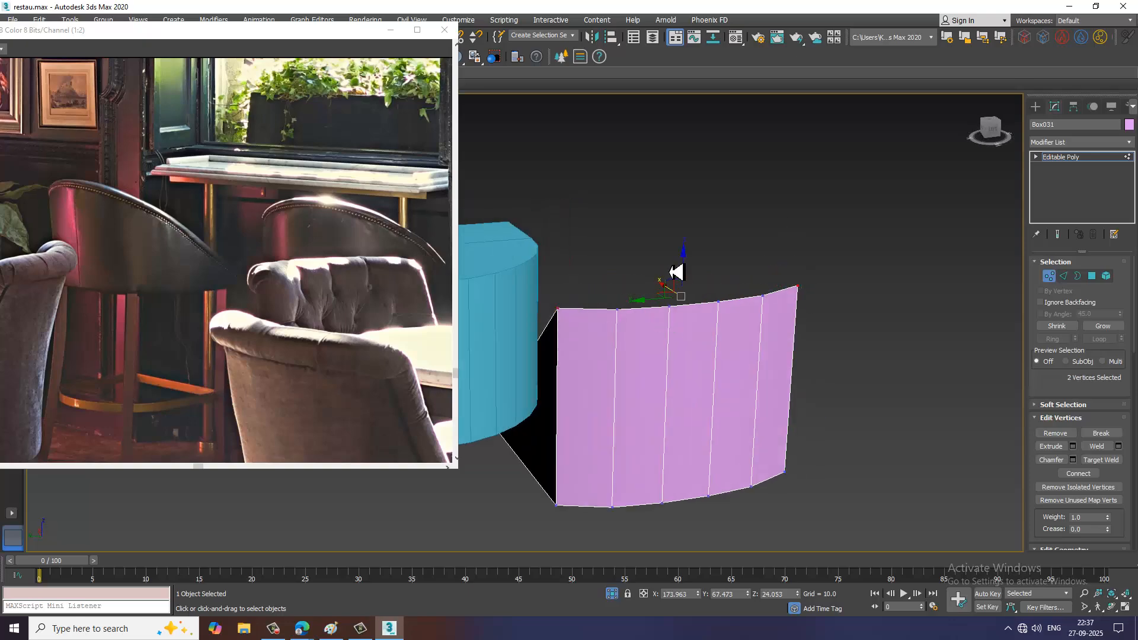
middle_click_drag(693, 282, 666, 308, "alt")
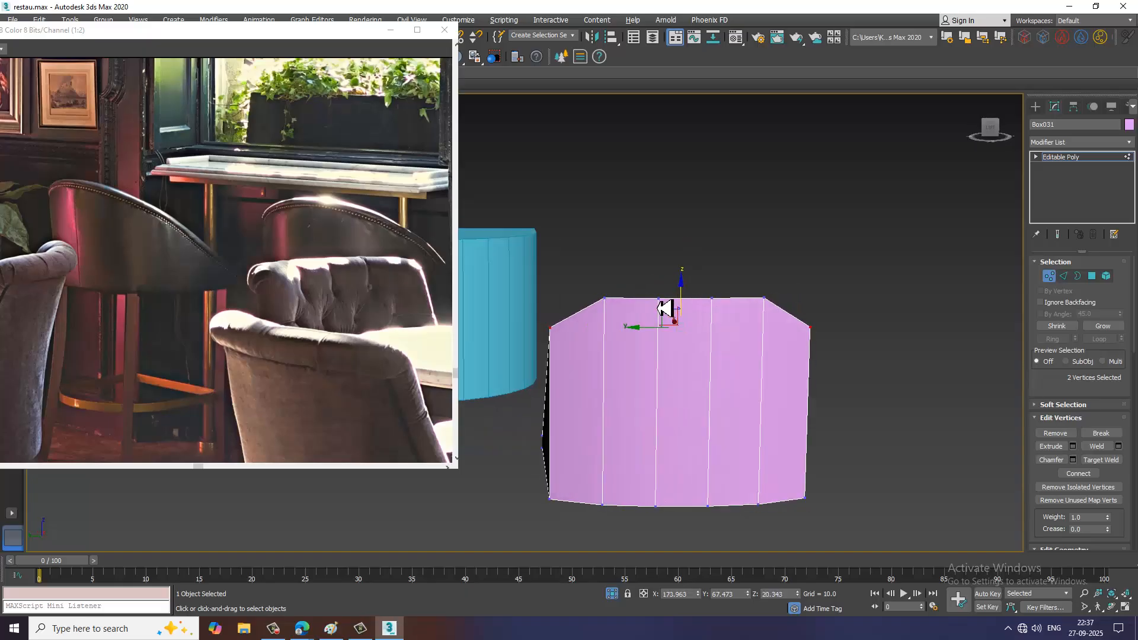
Lower the two top back vertices next to the corners to a Z of about 23 to round the top edge.
left_click(606, 299)
left_click_drag(770, 311, 771, 311, "ctrl")
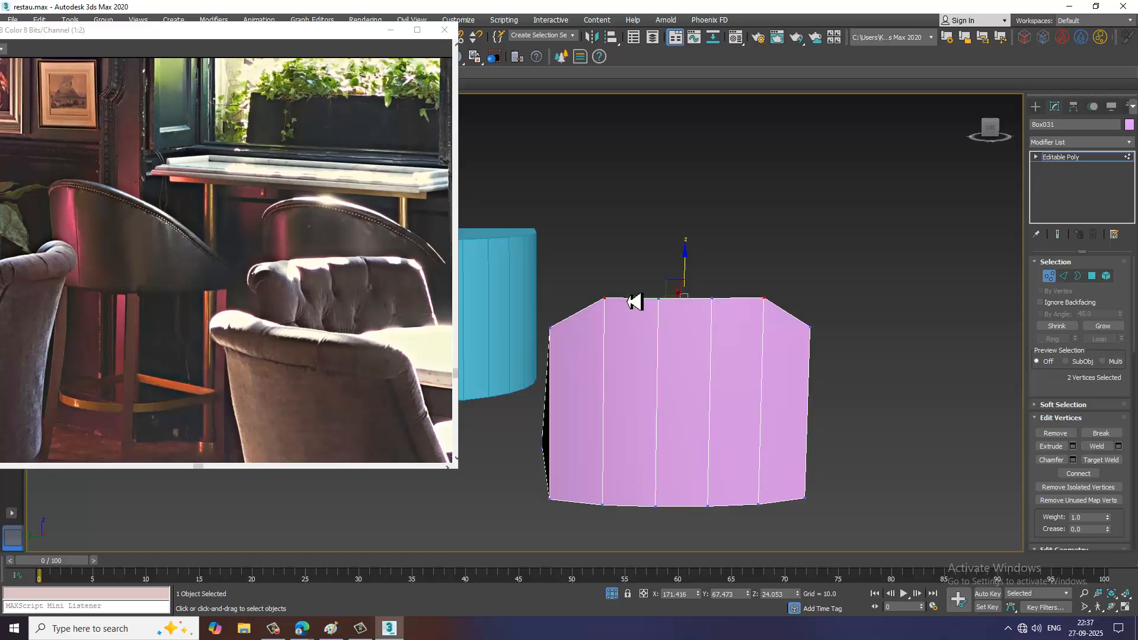
left_click_drag(690, 271, 701, 286)
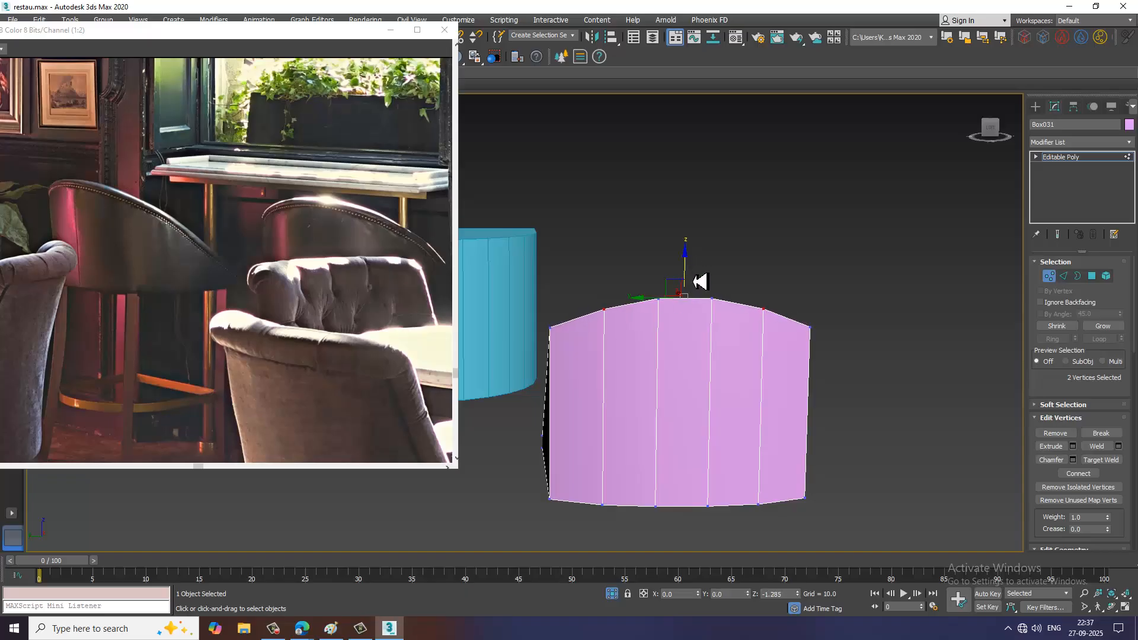
middle_click_drag(703, 290, 734, 368, "alt")
Use Swift Loop to add two horizontal loops around the walls and three loops across the side walls and floor.
left_click_drag(287, 48, 272, 212)
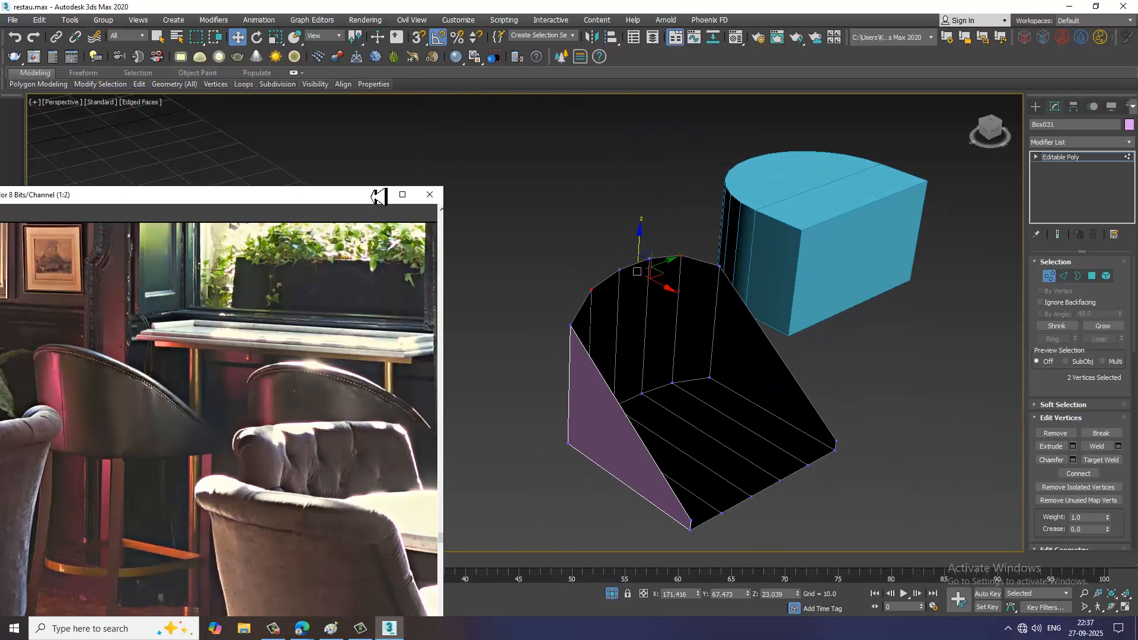
left_click(1099, 159)
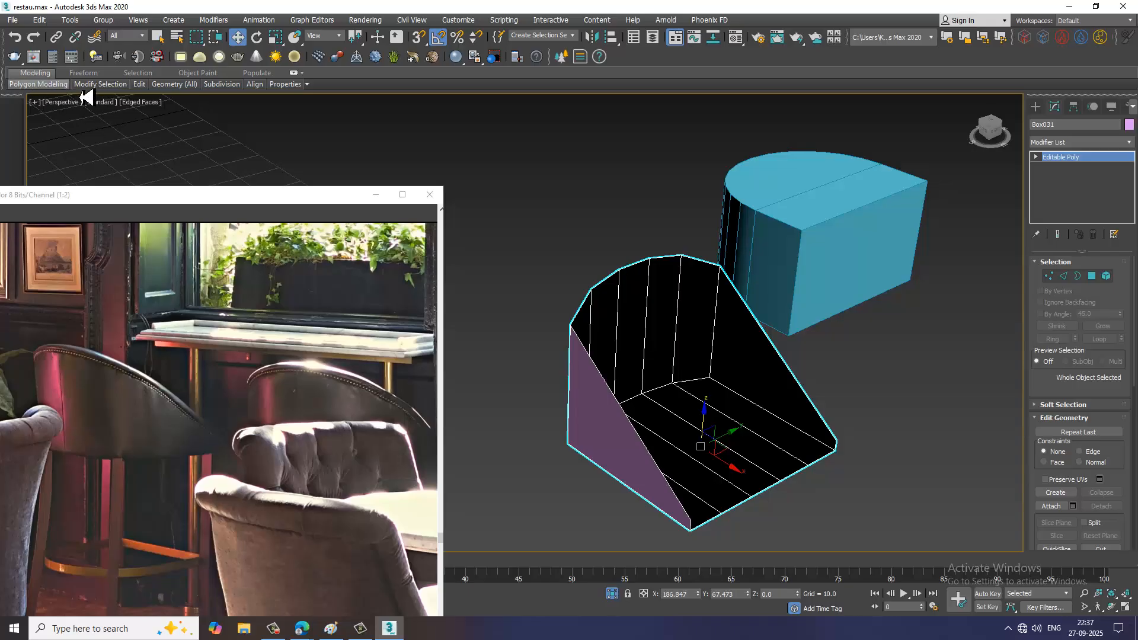
left_click(31, 75)
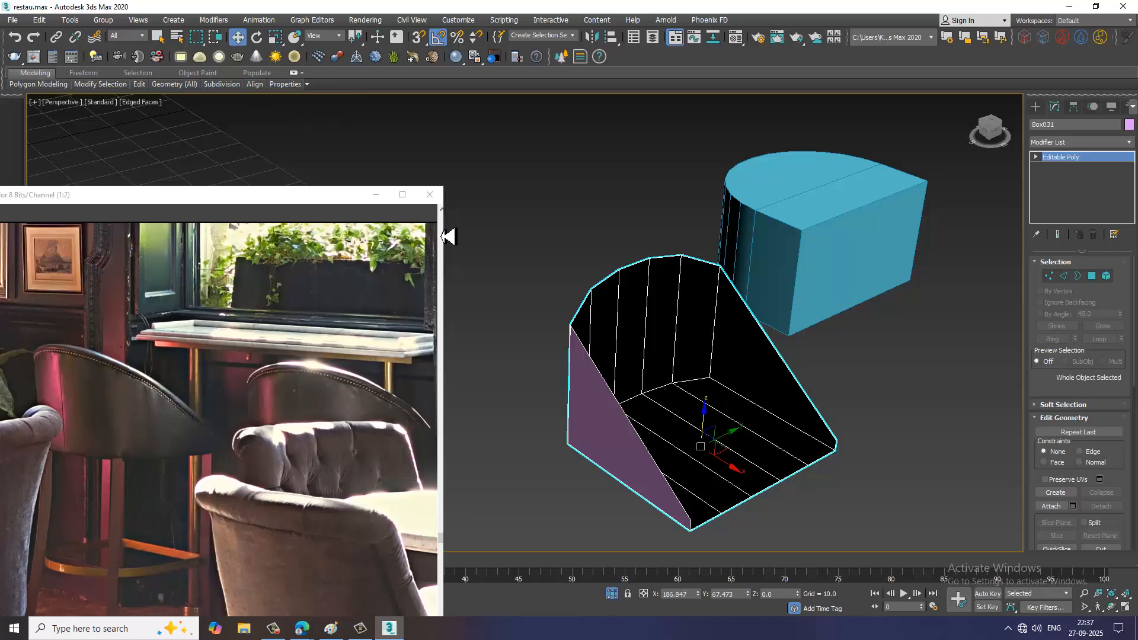
left_click(293, 73)
left_click(414, 90)
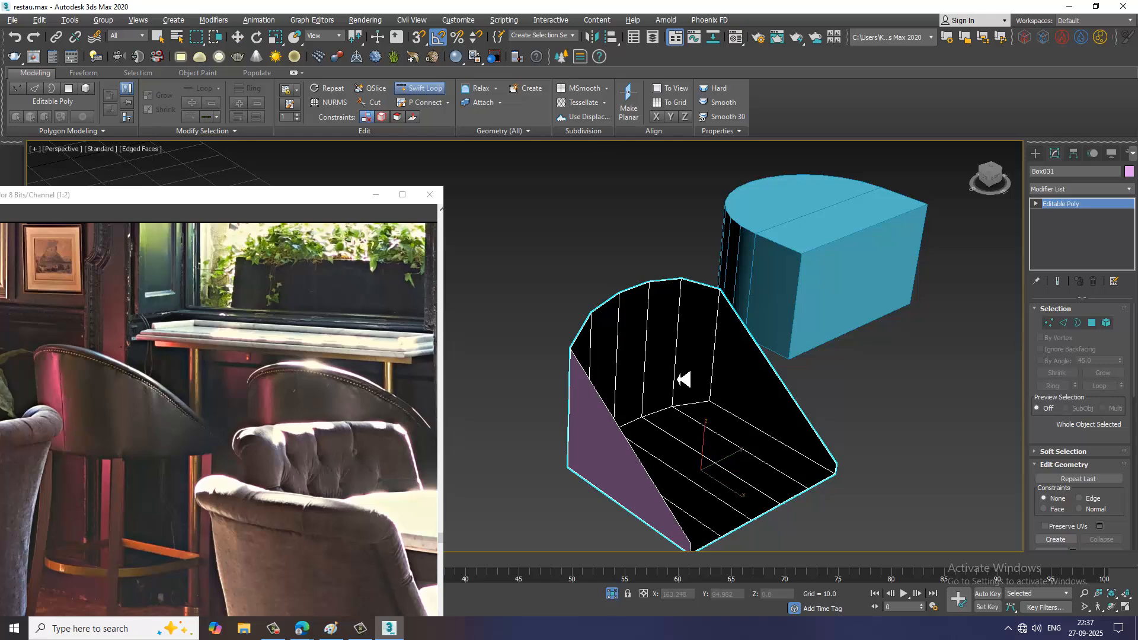
middle_click_drag(684, 379, 754, 332, "alt")
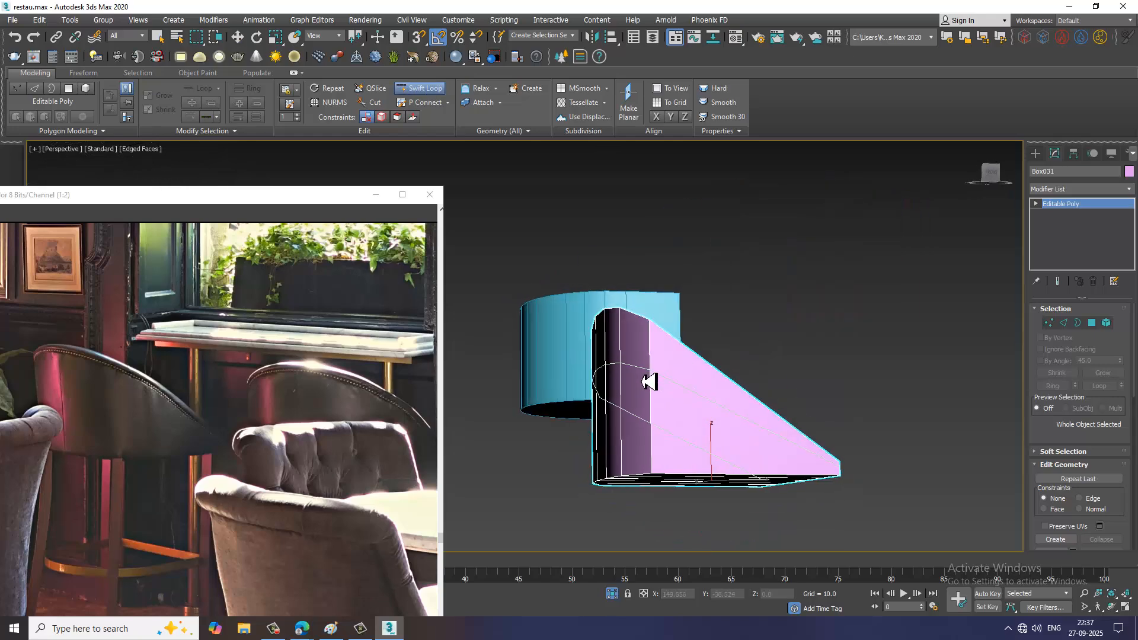
middle_click_drag(729, 432, 691, 421, "alt")
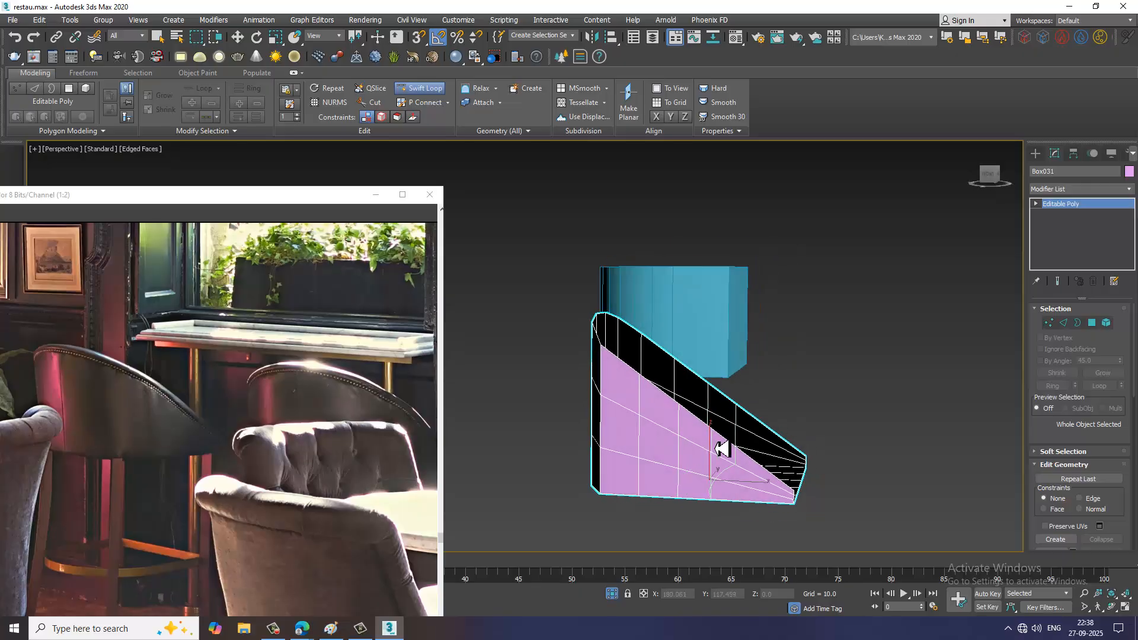
middle_click_drag(784, 450, 759, 422, "alt")
key("w")
scroll(758, 422, "up", 4)
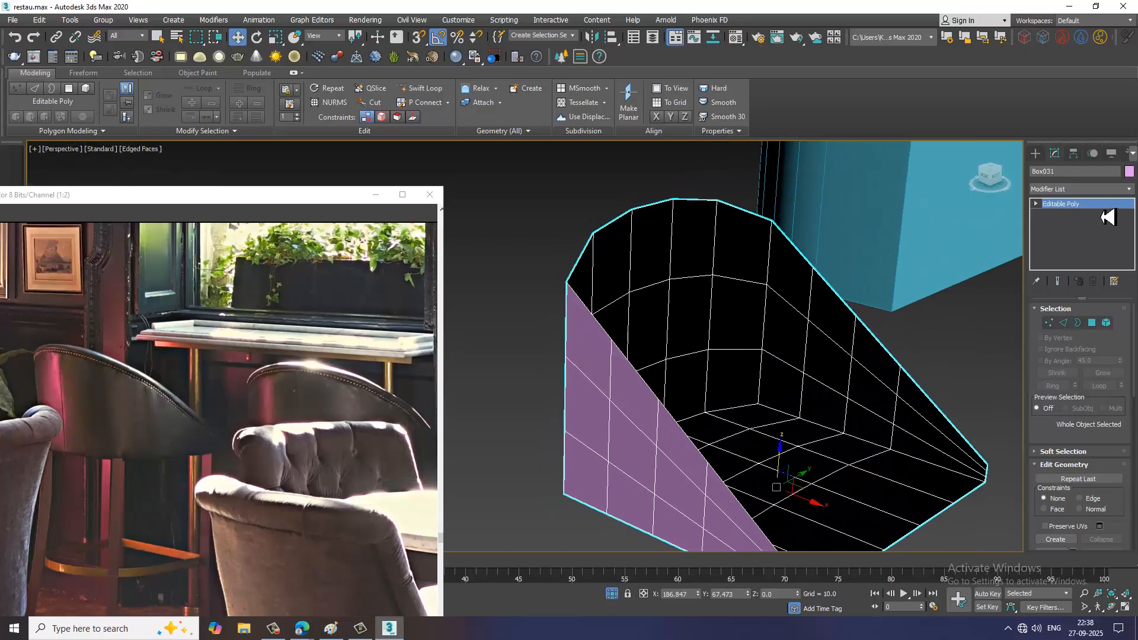
Add a Shell modifier to the whole seat shape and set its inner amount to 0.3.
key("1")
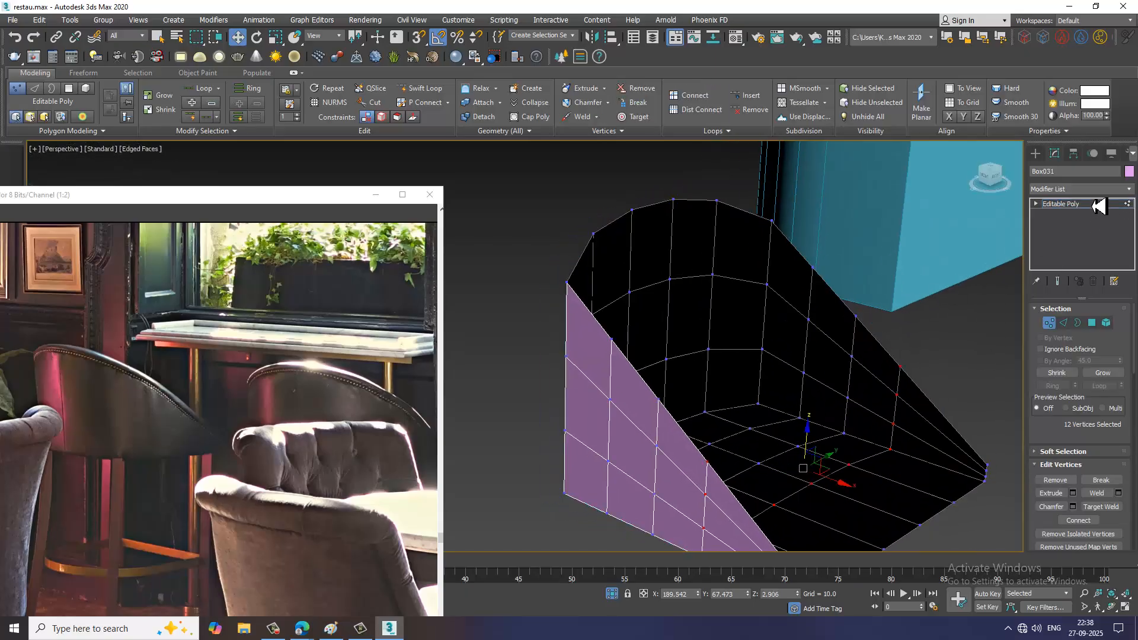
left_click(1096, 203)
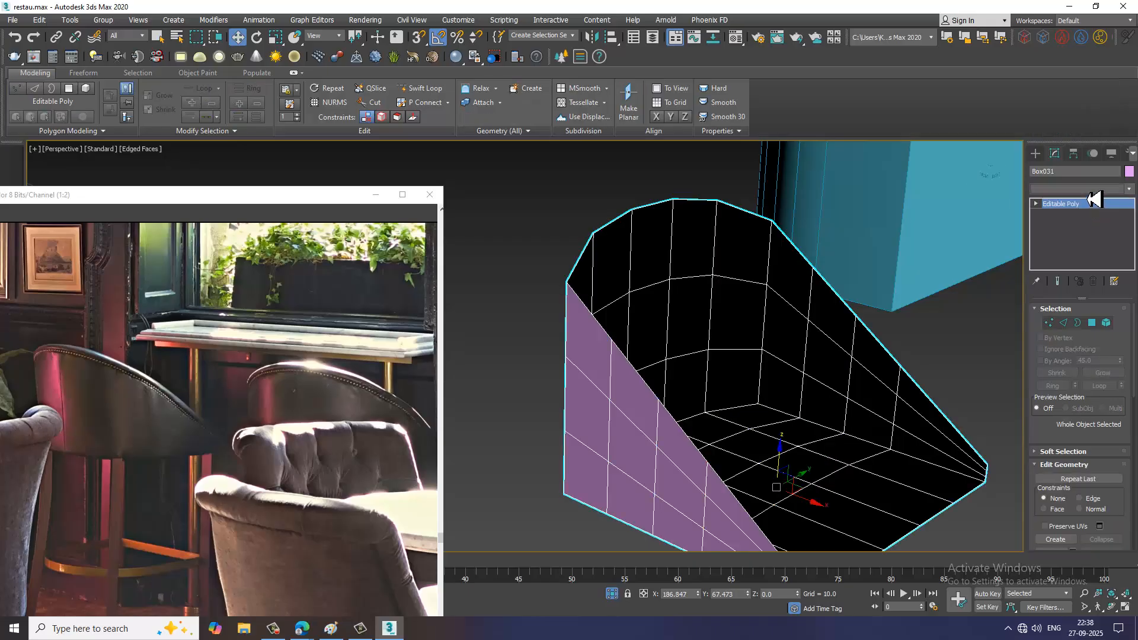
left_click(1094, 189)
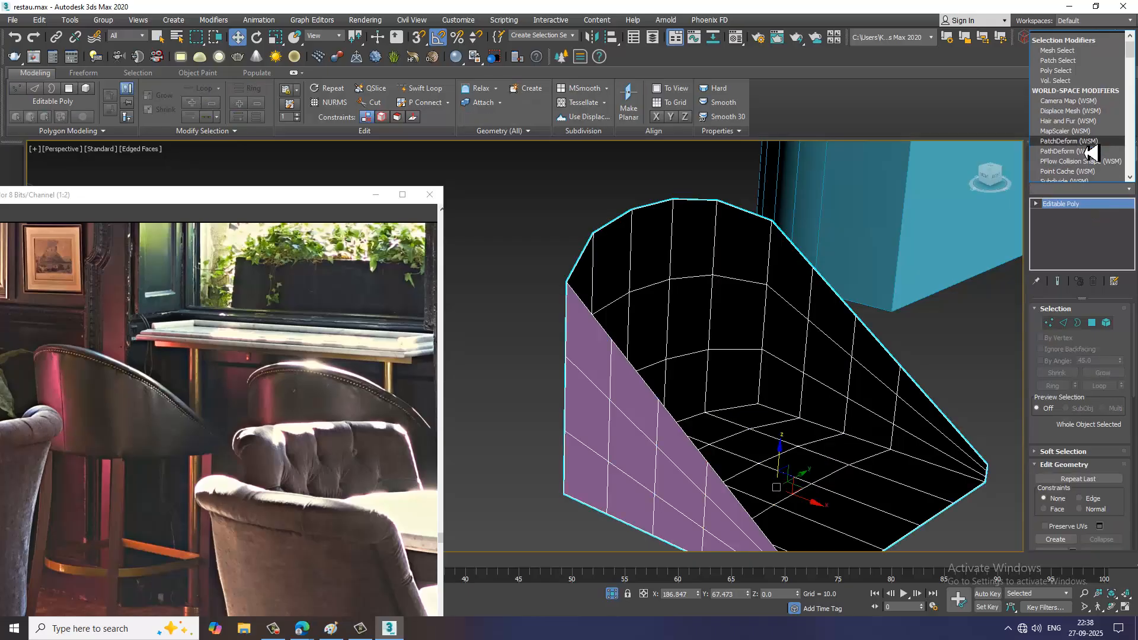
type("sh")
key("Return")
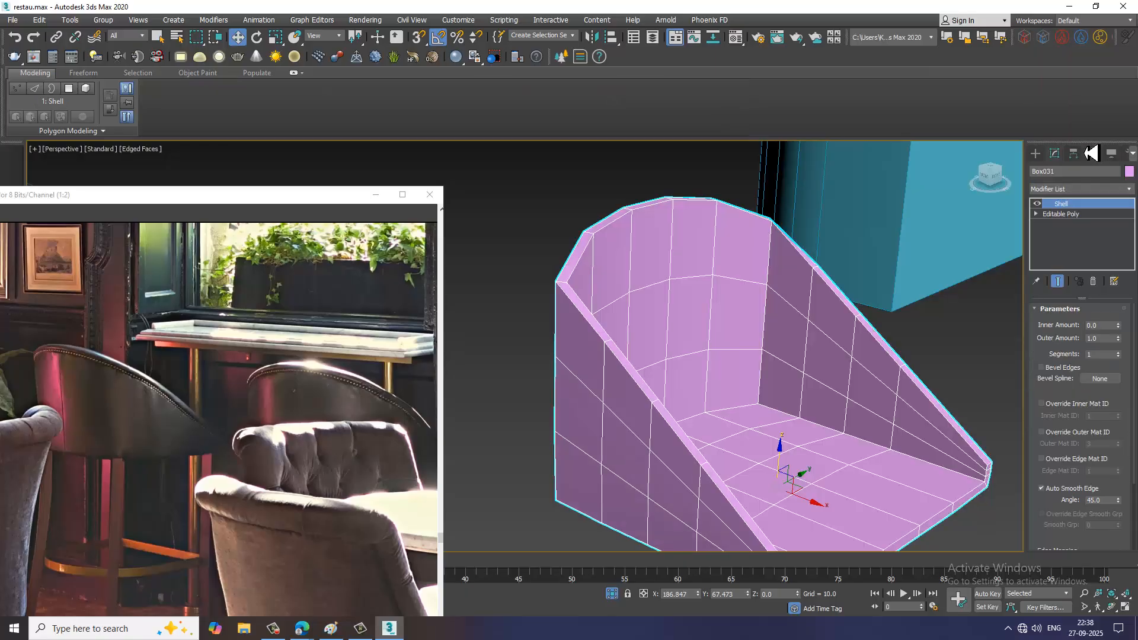
mouse_move(1124, 334)
left_mouse_down()
mouse_move(1126, 299)
mouse_move(1128, 316)
left_mouse_up()
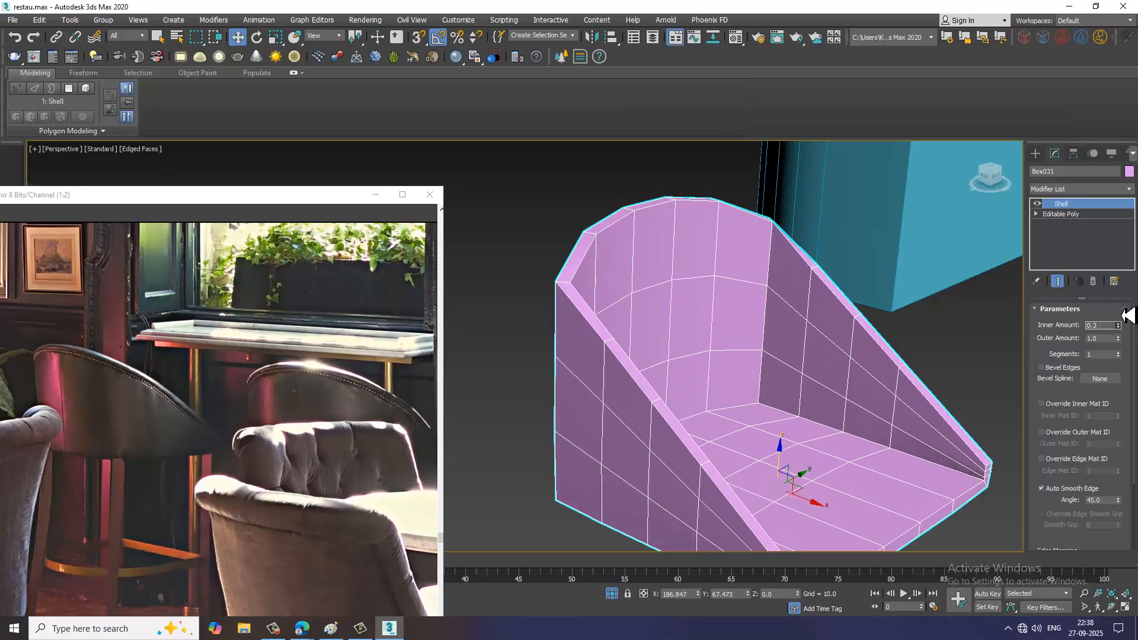
middle_click_drag(1128, 316, 809, 333, "alt")
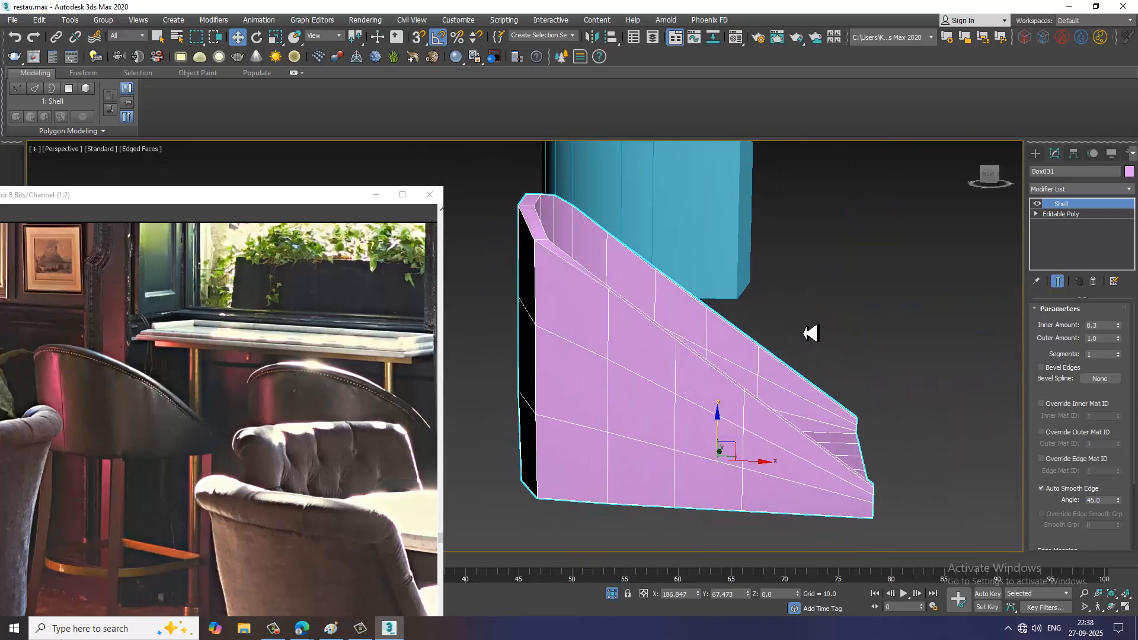
Convert the shelled seat to an editable poly.
key("alt+w")
right_click(500, 264)
key("alt+w")
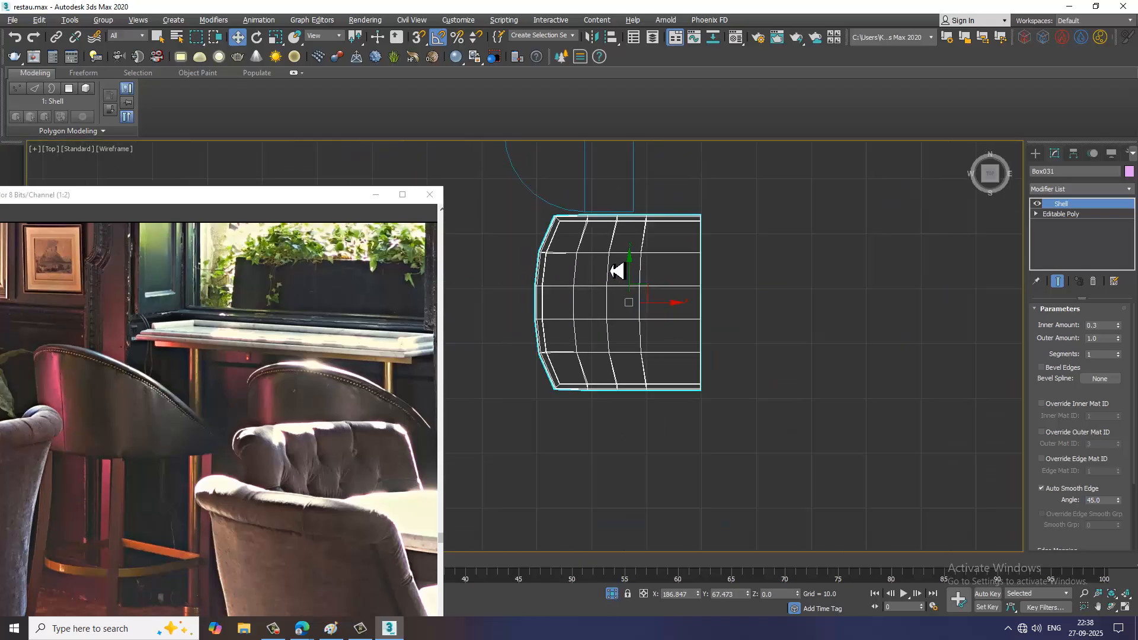
right_click(617, 270)
mouse_move(678, 388)
left_click(767, 399)
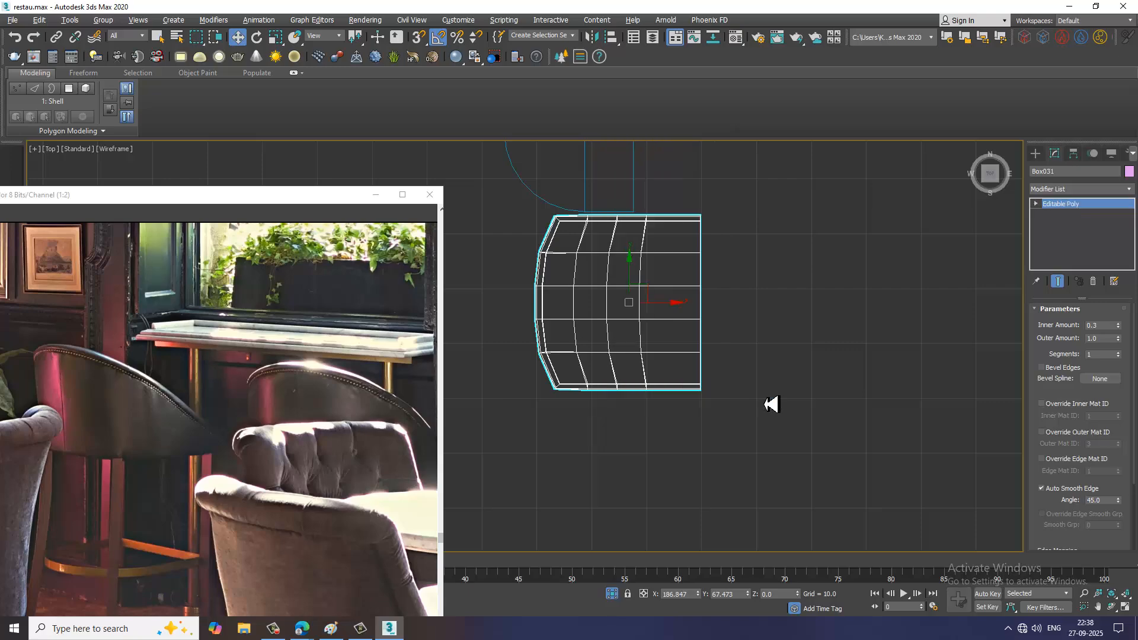
Insert an edge loop along the thickness of the seat's rim with Swift Loop.
left_click(422, 89)
scroll(548, 328, "up", 8)
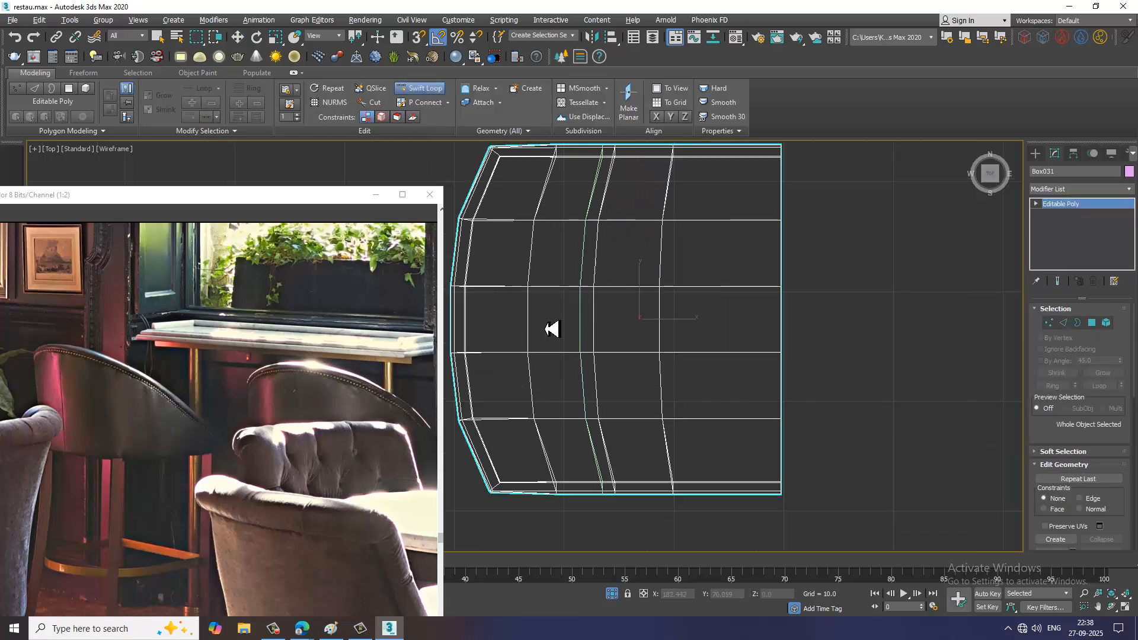
key("alt+w")
middle_click_drag(774, 510, 703, 389, "alt")
key("alt+w")
scroll(622, 320, "up", 3)
middle_click_drag(617, 315, 659, 341, "alt")
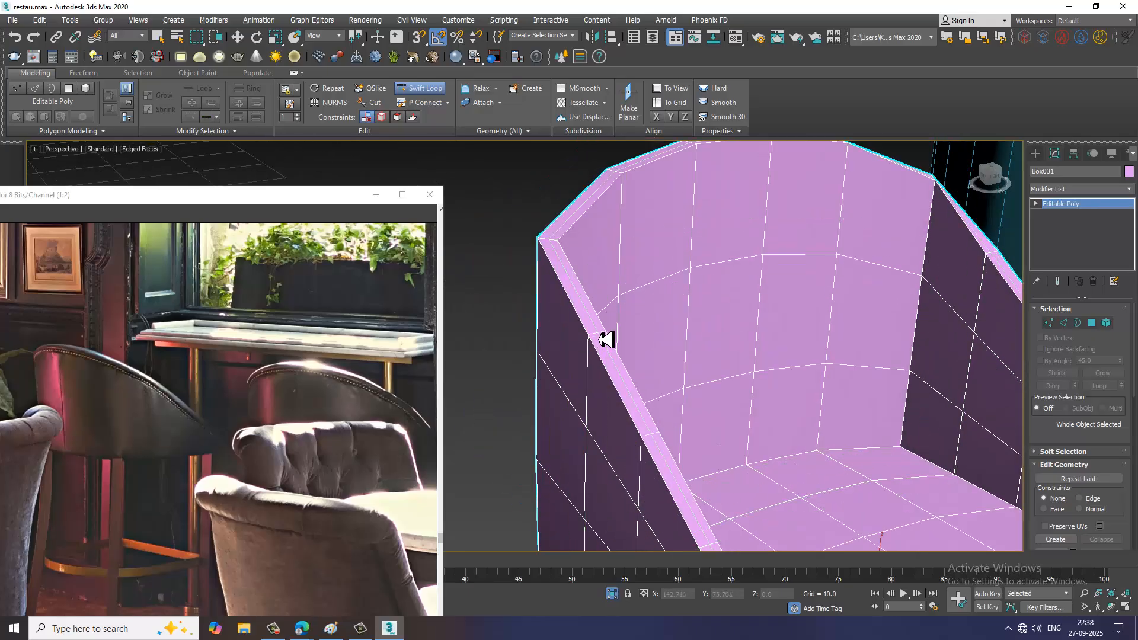
right_click(638, 343)
middle_click_drag(640, 342, 705, 350, "alt")
Return to whole-object level and add an FFD(box) modifier to the seat shell.
left_click(1110, 205)
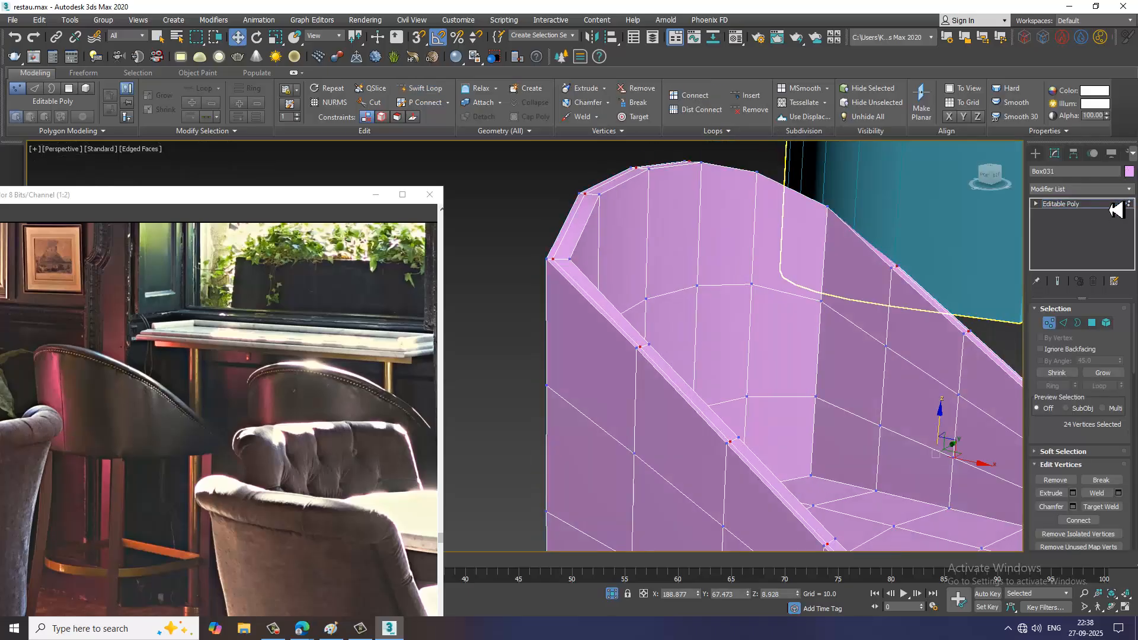
left_click(1110, 205)
left_click(1095, 190)
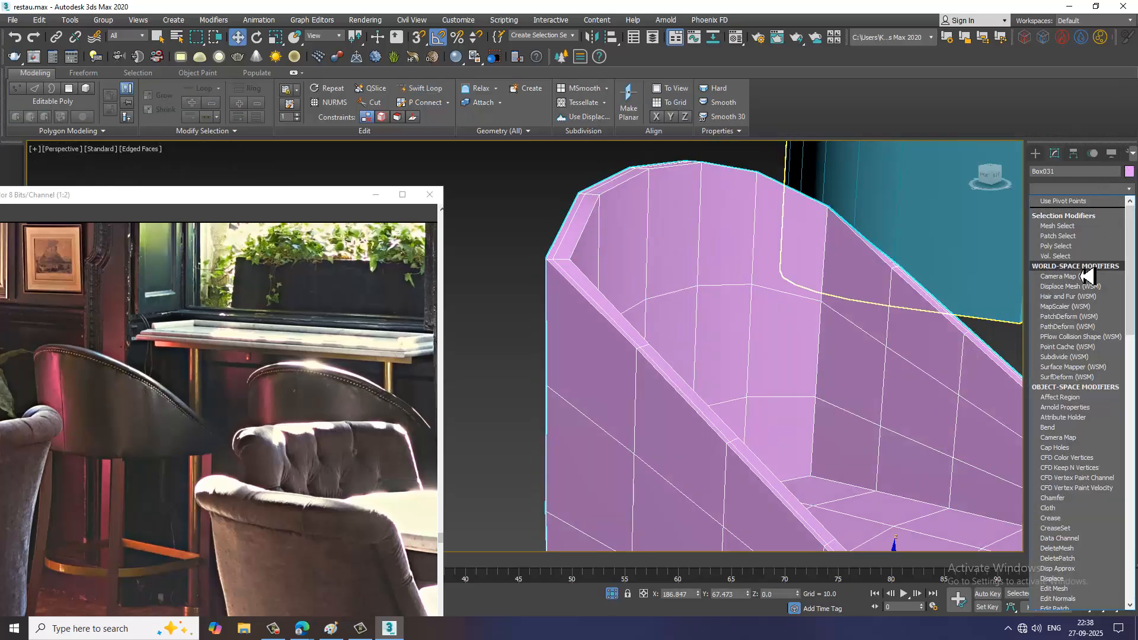
key("f")
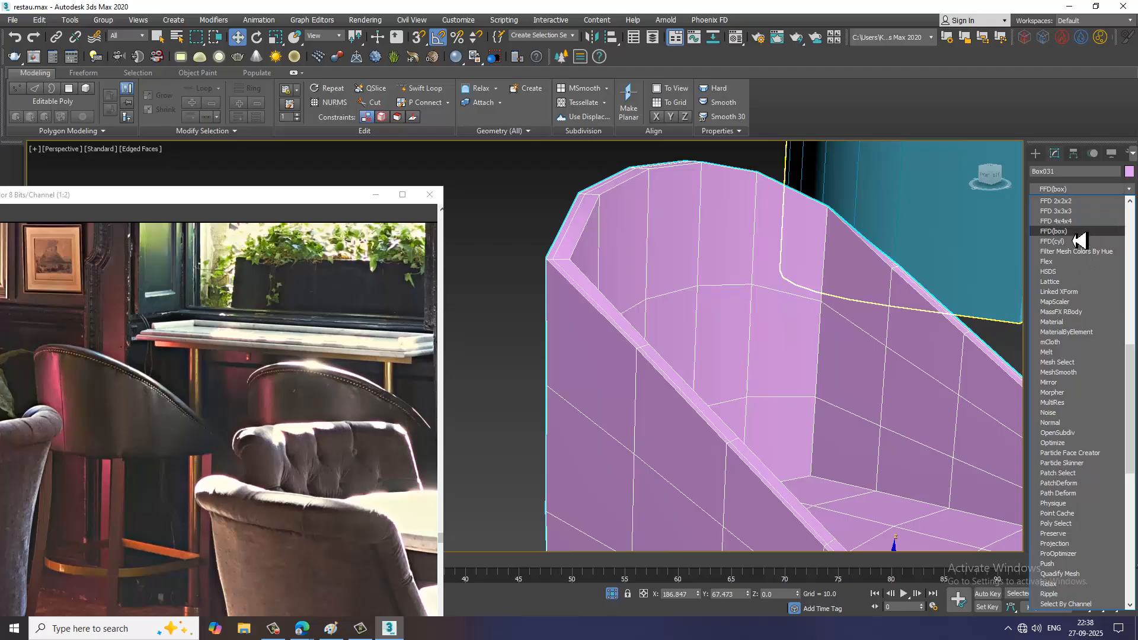
left_click(1086, 231)
key("alt+w")
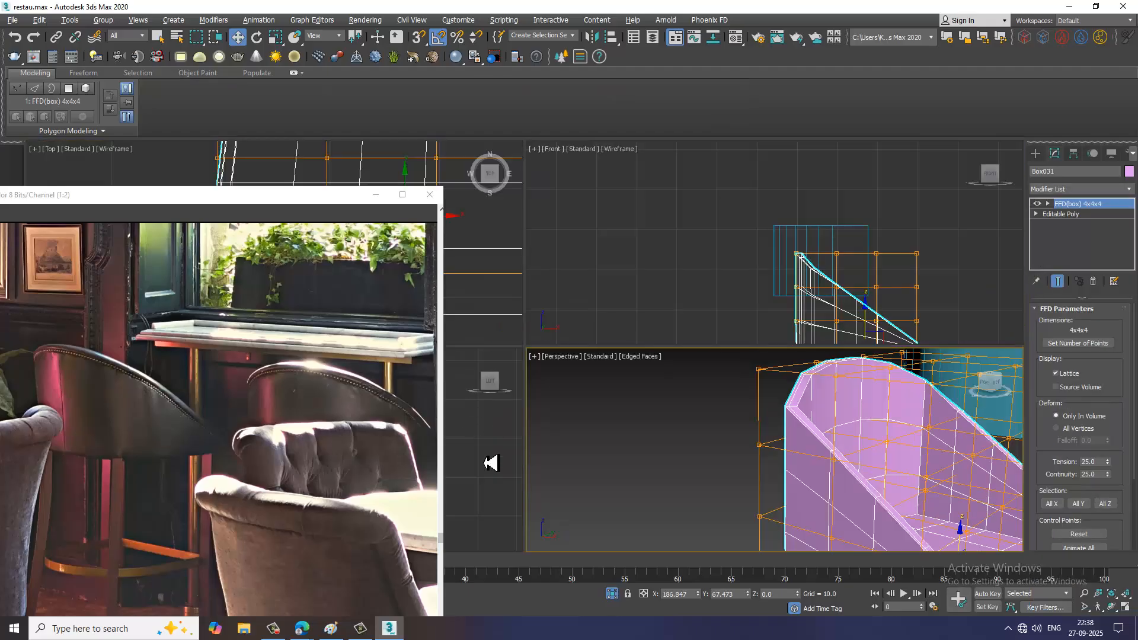
Nudge the upper middle control points of the seat's FFD lattice slightly downward in the front view.
right_click(490, 460)
key("alt+w")
key("alt+w")
right_click(831, 254)
key("alt+w")
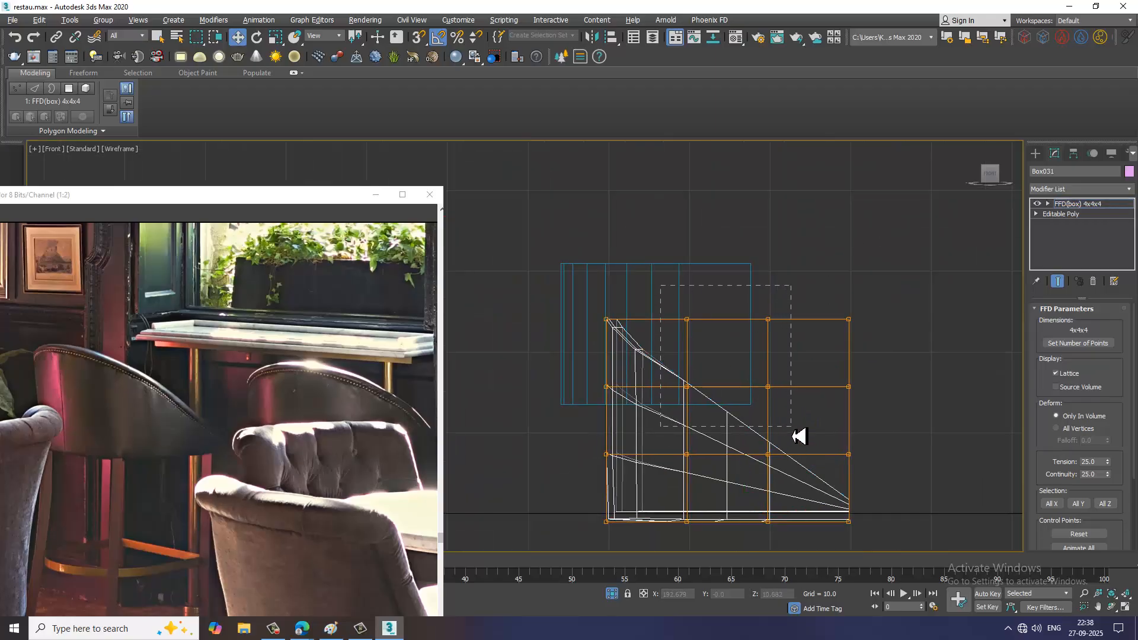
left_click_drag(795, 434, 792, 426)
mouse_move(735, 330)
left_mouse_down()
mouse_move(735, 320)
mouse_move(738, 332)
left_mouse_up()
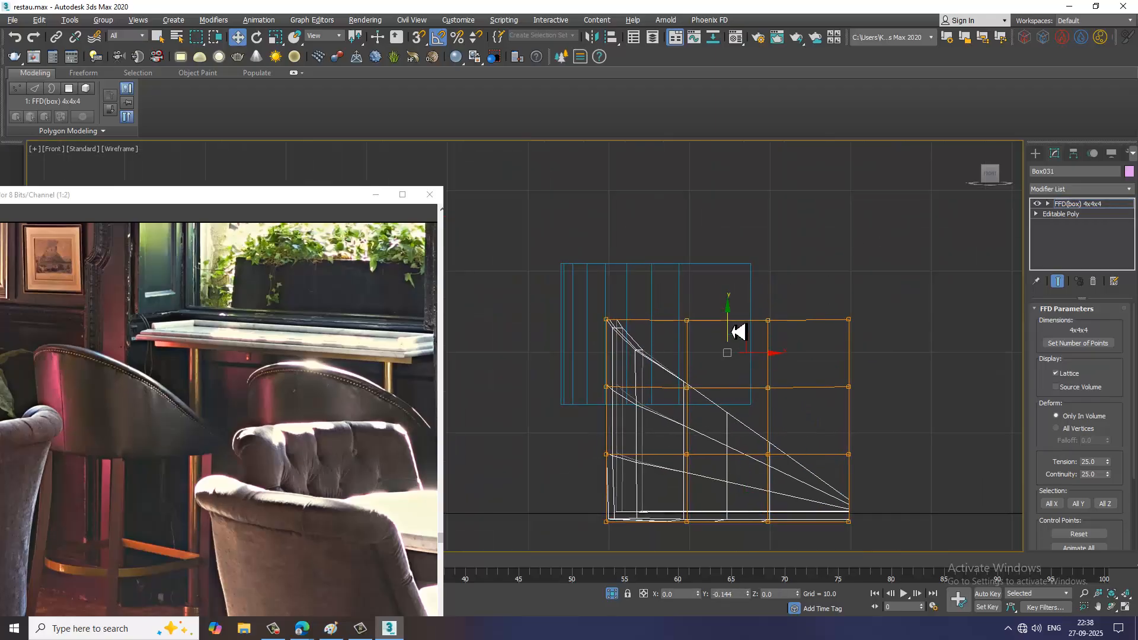
Widen the middle of the seat by scaling the selected lattice control points outward along Y in the top view.
key("alt+w")
right_click(849, 470)
key("alt+w")
middle_click_drag(848, 470, 807, 443, "alt")
key("alt+w")
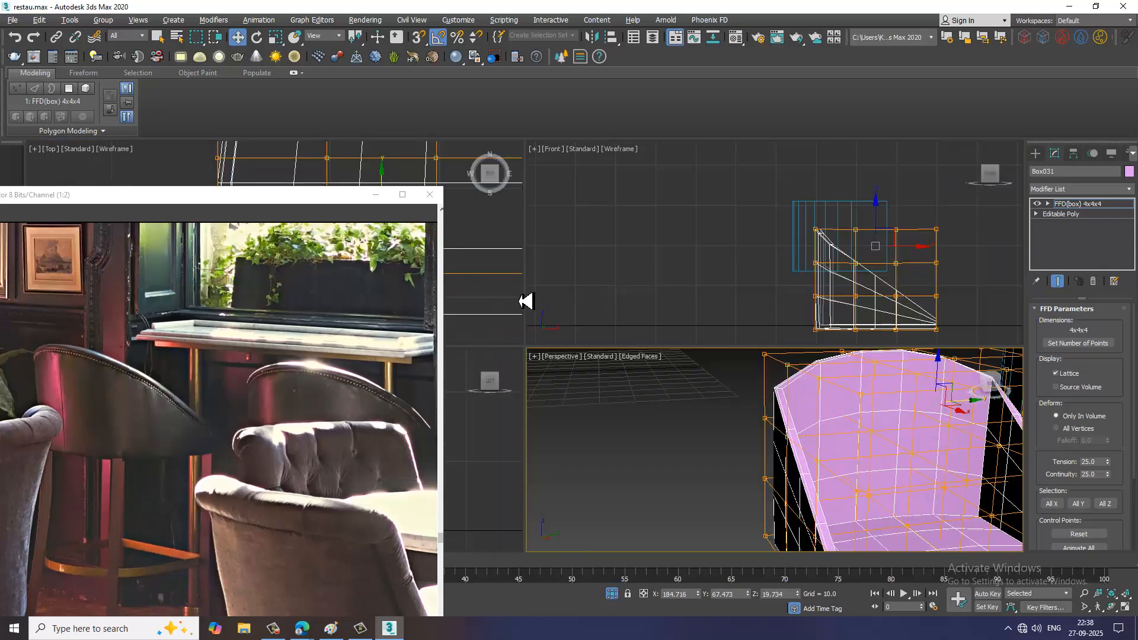
right_click(495, 299)
key("alt+w")
scroll(515, 287, "up", 2)
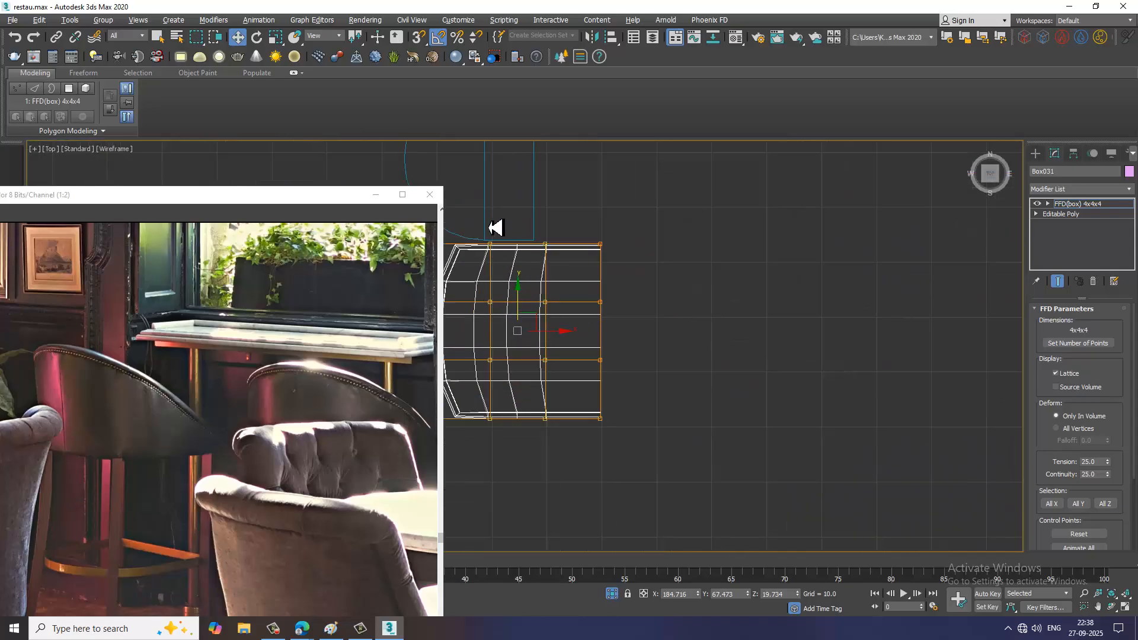
key("r")
left_click_drag(524, 322, 521, 292)
Bulge the backrest by moving the middle control points of the lattice's back edge outward along X in the top view.
middle_click_drag(637, 329, 771, 329)
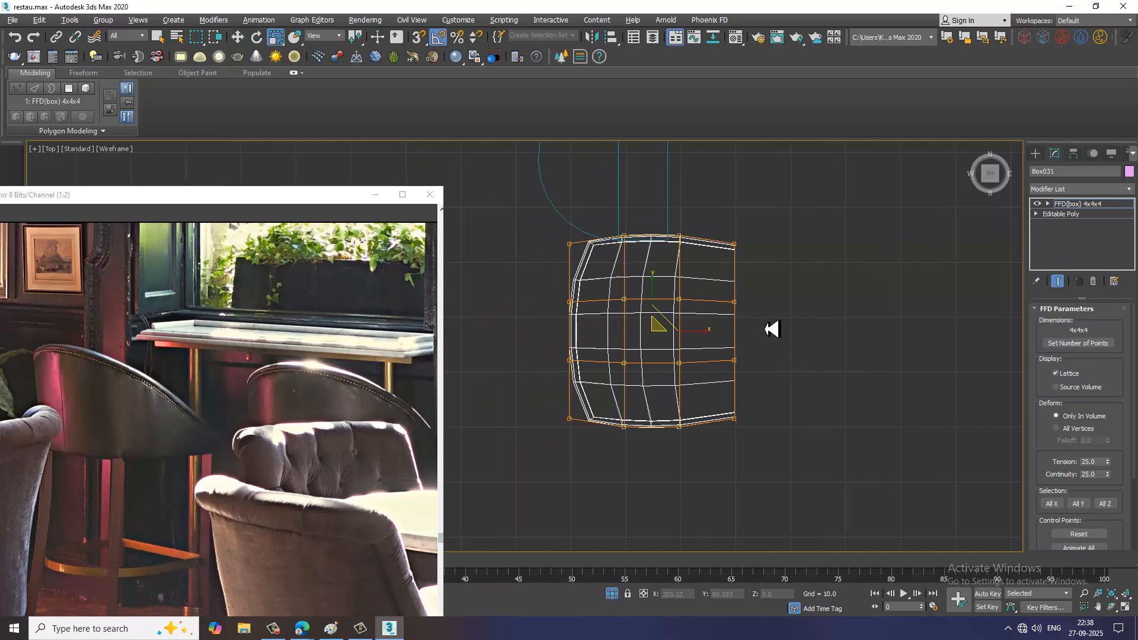
left_click_drag(590, 374, 591, 375)
key("w")
left_click_drag(600, 331, 593, 330)
key("alt+w")
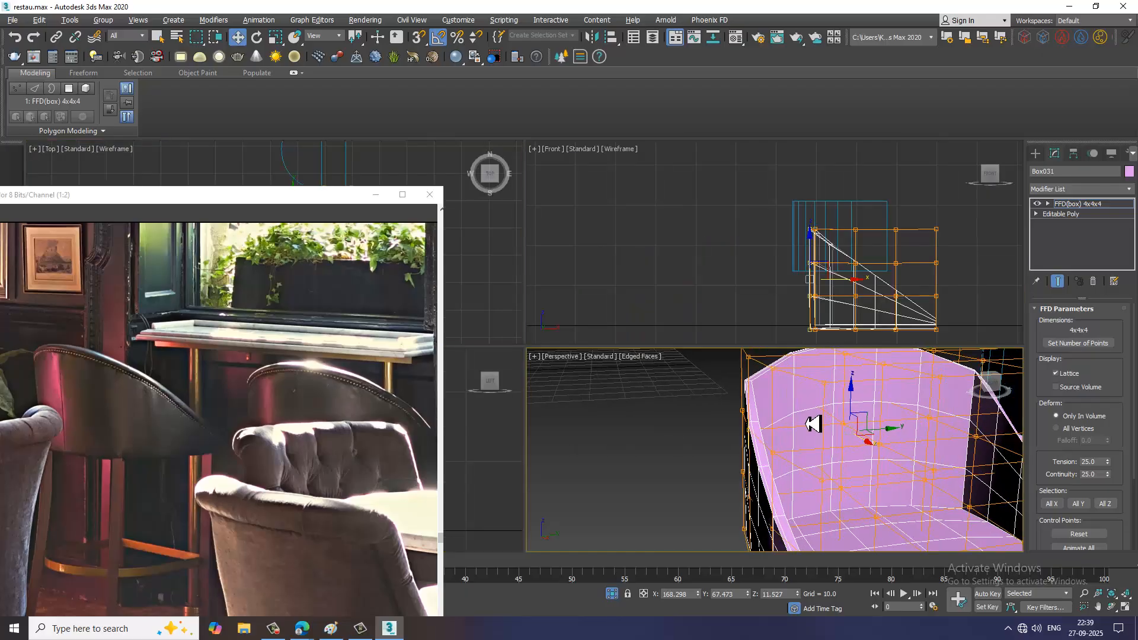
key("alt+w")
scroll(754, 414, "down", 4)
mouse_move(810, 401)
middle_mouse_down("alt")
mouse_move(826, 389)
mouse_move(822, 398)
middle_mouse_up("alt")
Collapse the deformed seat to an editable poly and add a TurboSmooth modifier to it.
left_click(1106, 205)
right_click(738, 341)
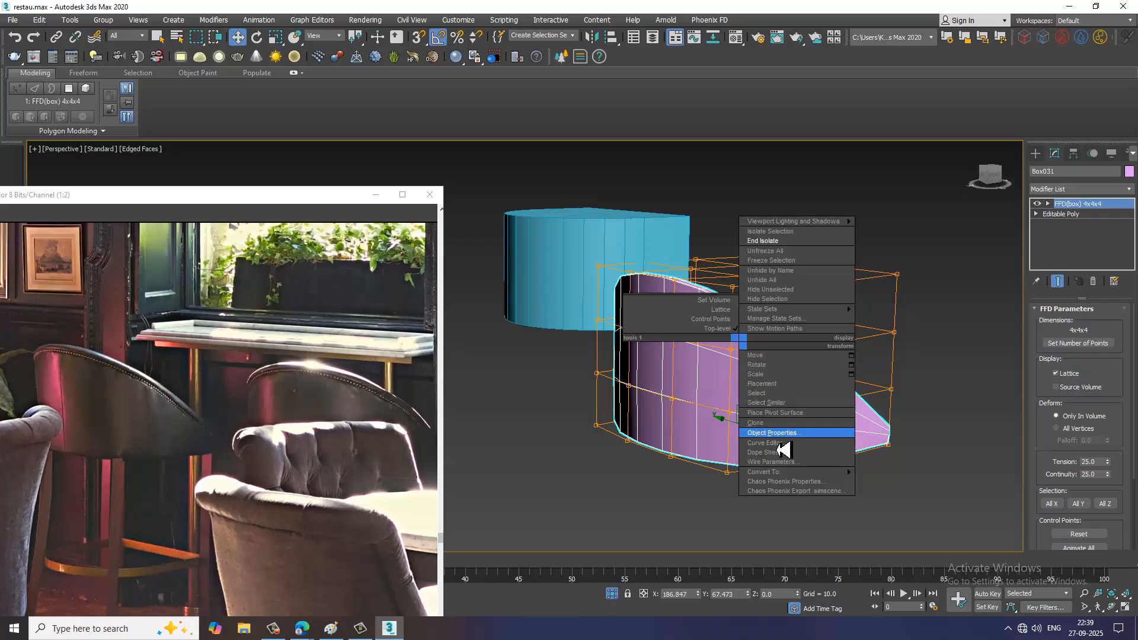
mouse_move(838, 471)
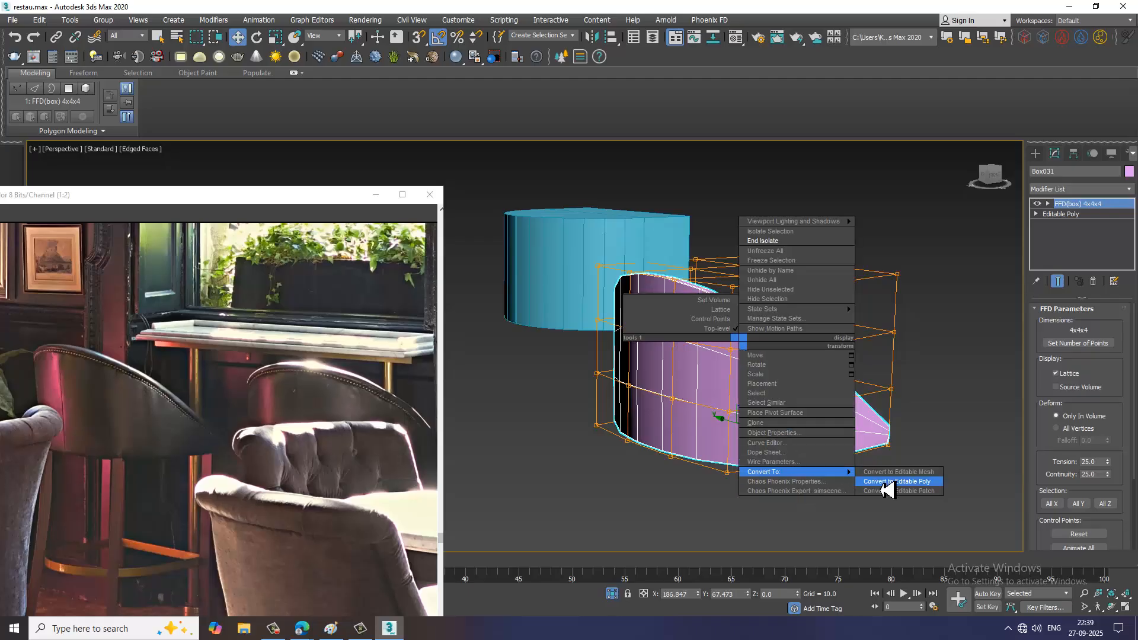
left_click(884, 481)
left_click(1084, 188)
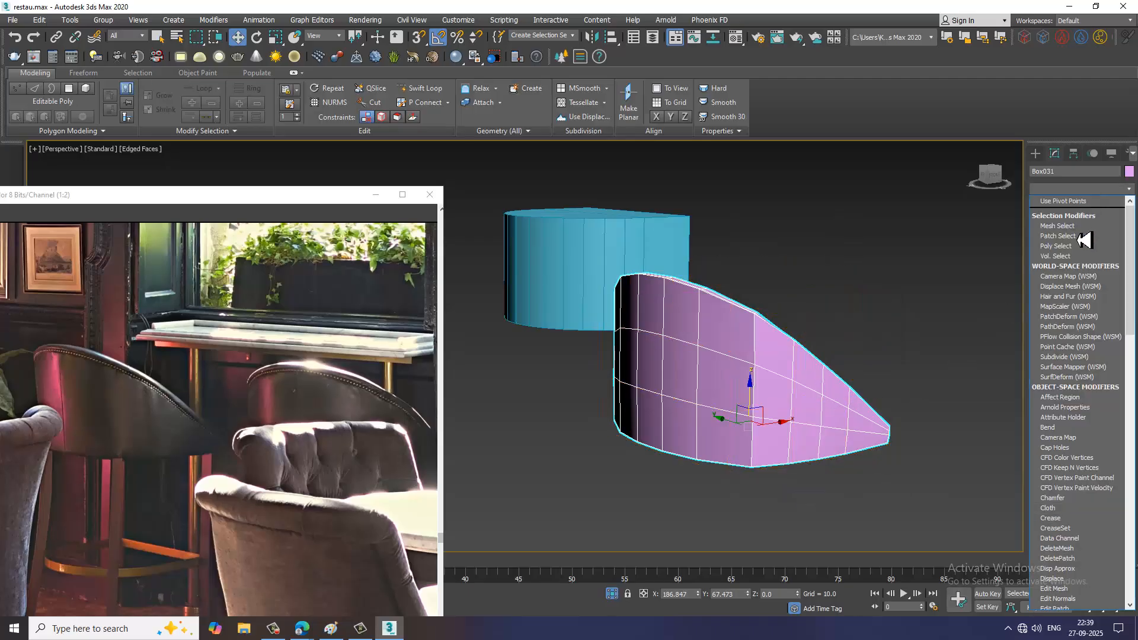
type("tu")
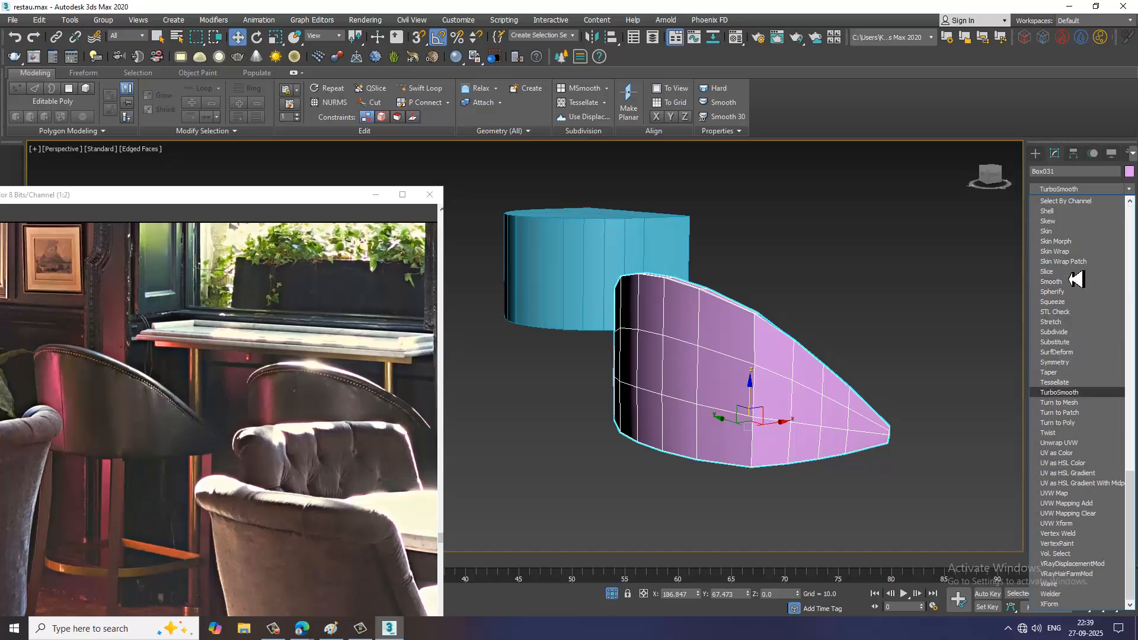
key("Return")
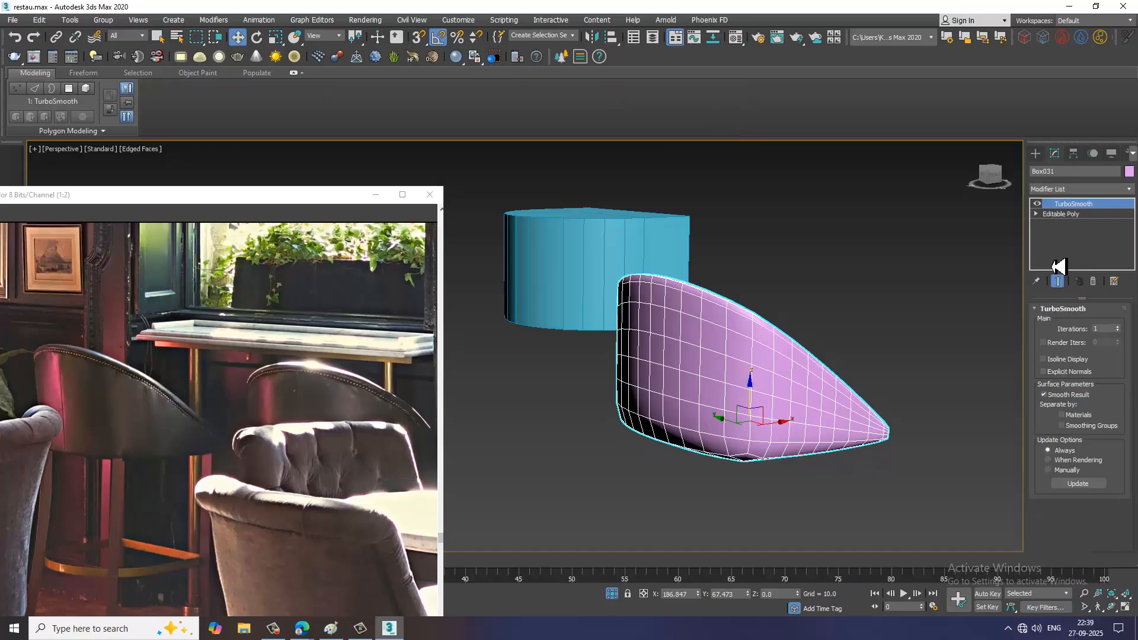
Delete the leftover blue curved guide shape and isolate the smoothed seat shell again.
middle_click_drag(1066, 269, 530, 246, "alt")
left_click(531, 242)
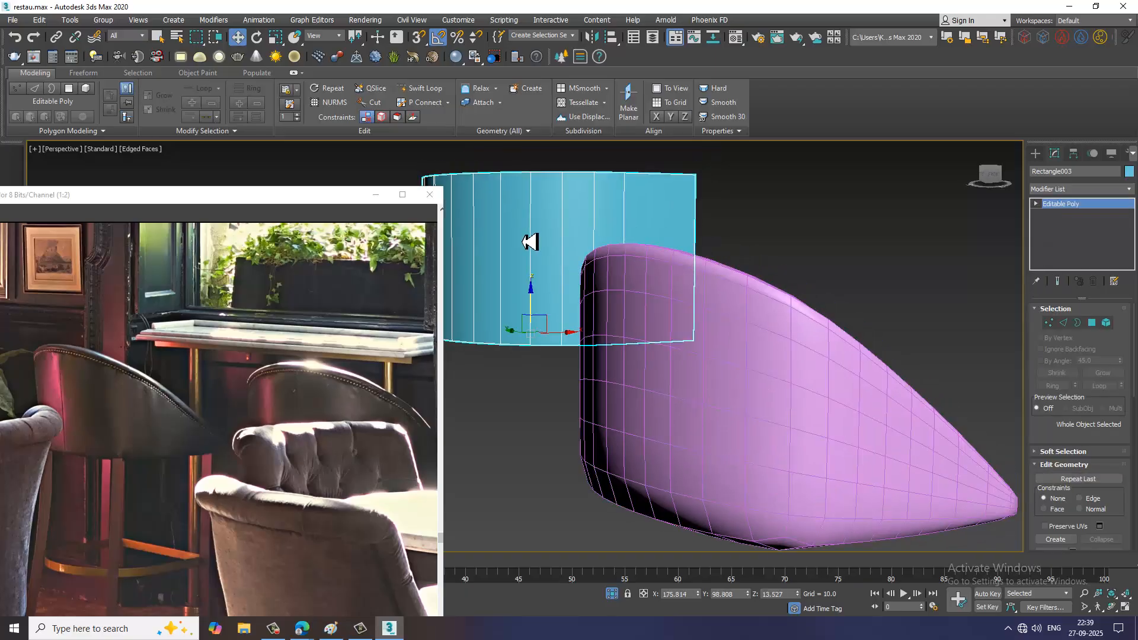
key("Delete")
key("alt+q")
scroll(681, 400, "down", 6)
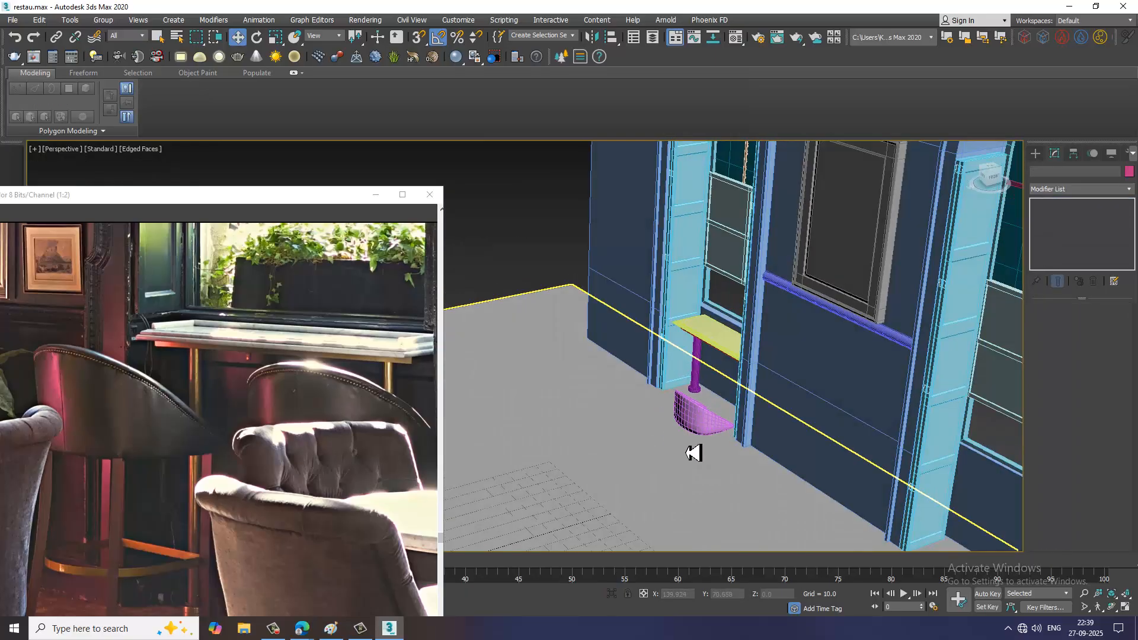
left_click(699, 419)
key("z")
middle_click_drag(756, 416, 729, 414, "alt")
scroll(660, 411, "up", 8)
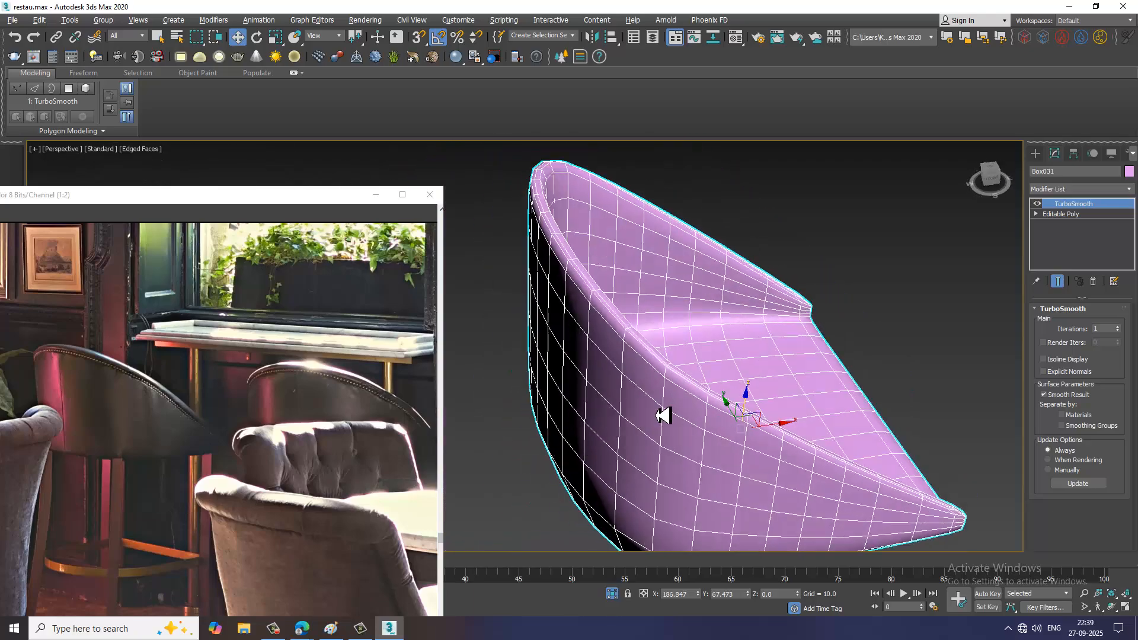
Convert the smoothed seat to an editable poly and add a new FFD(box) modifier.
right_click(654, 341)
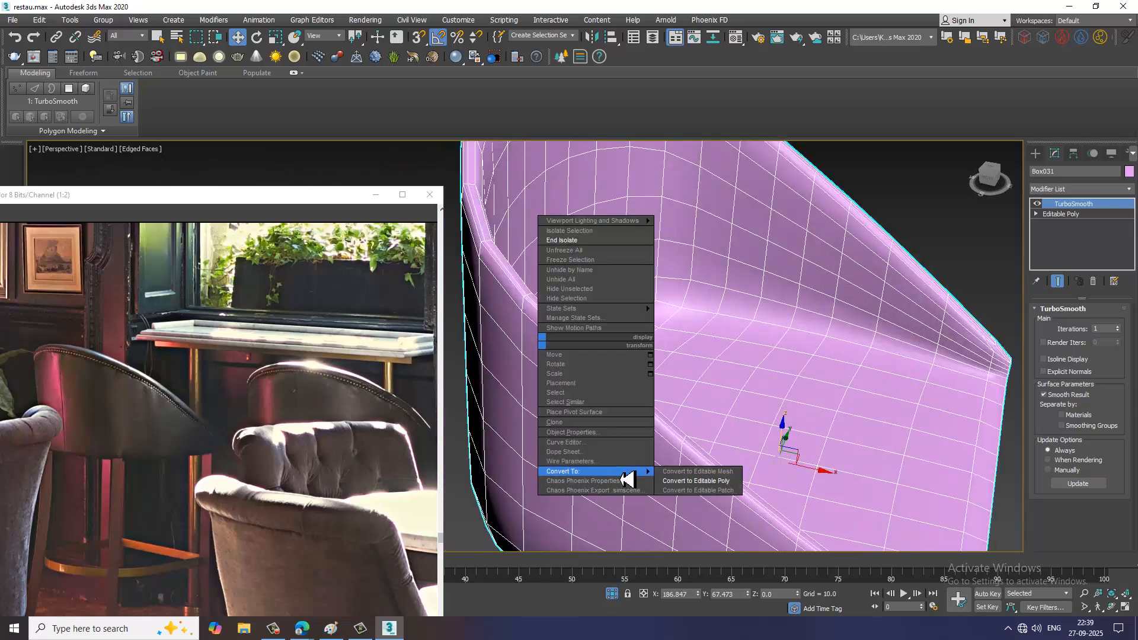
left_click(698, 483)
middle_click_drag(704, 454, 664, 448, "alt")
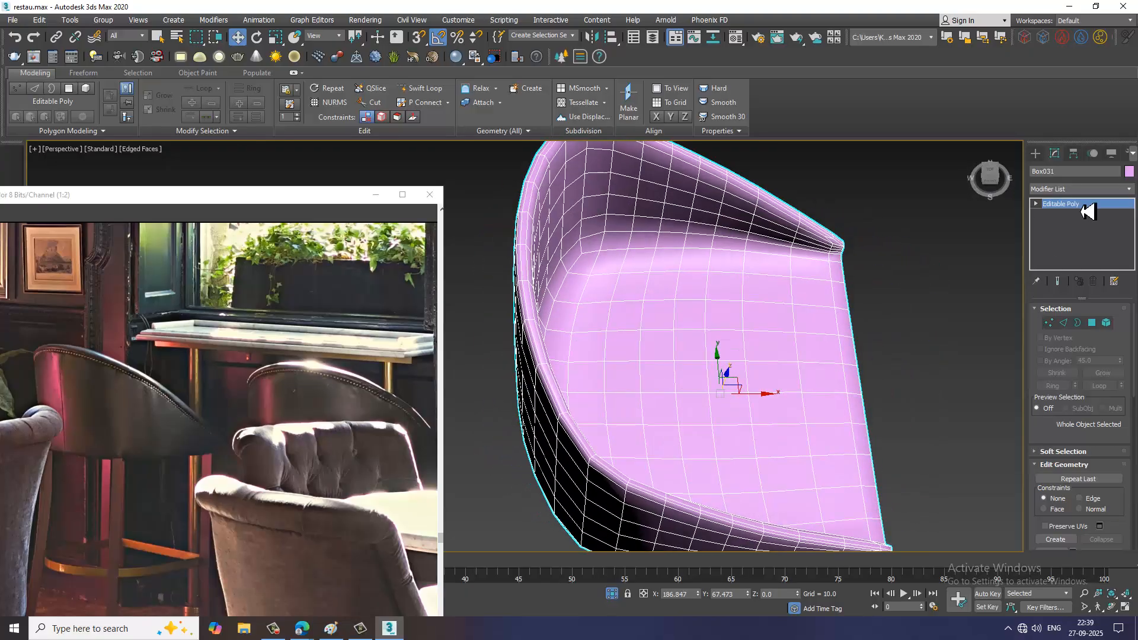
left_click(1079, 188)
key("t")
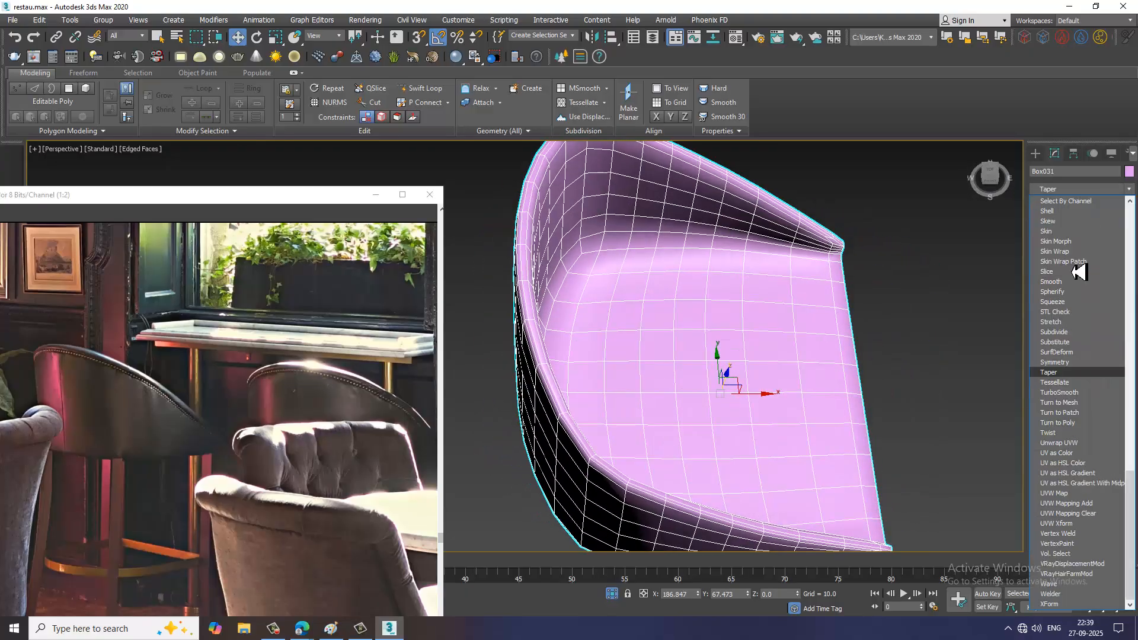
key("f")
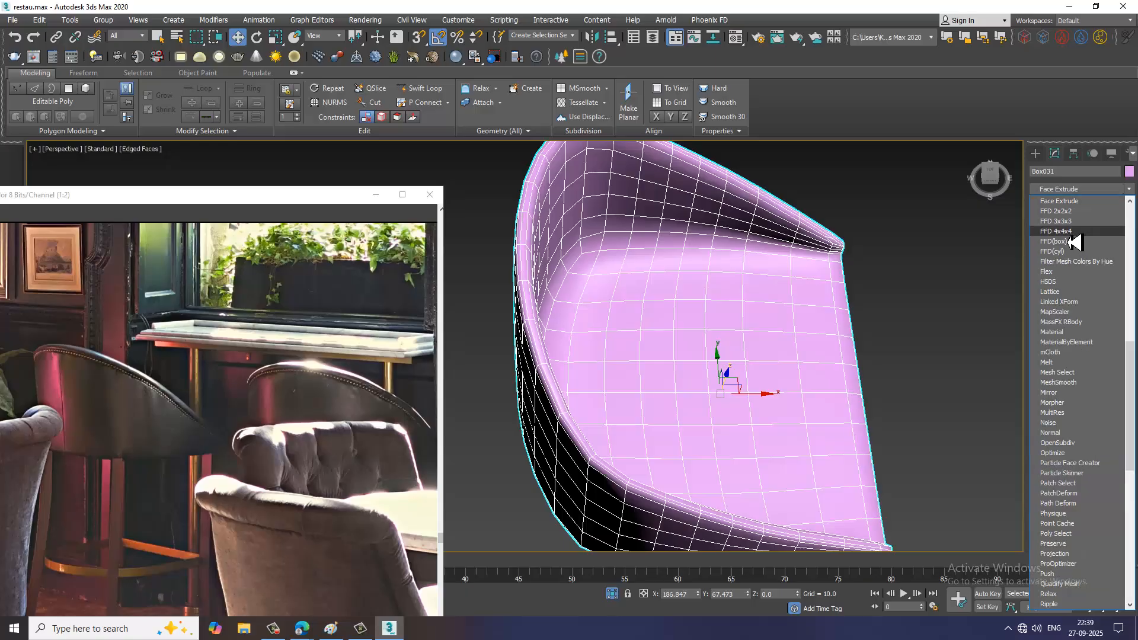
left_click(1070, 243)
Widen the seat's sides in the top view by scaling the lattice's middle control points outward along Y.
key("alt+w")
middle_click(506, 303)
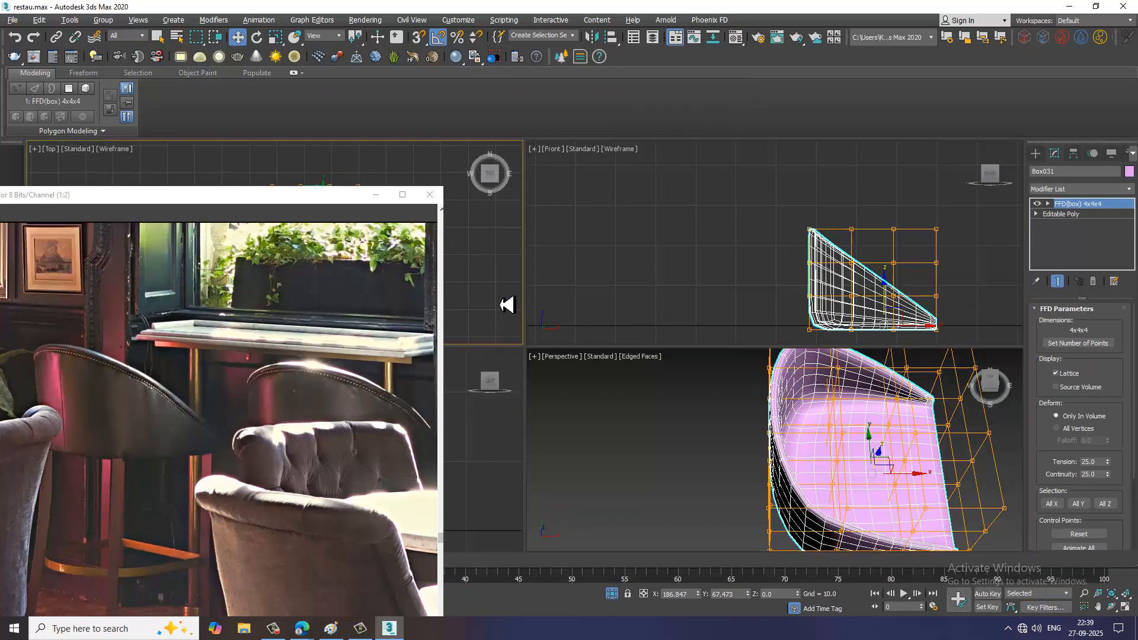
key("alt+w")
key("z")
middle_click_drag(563, 347, 663, 329)
scroll(660, 331, "down", 2)
scroll(665, 330, "up", 2)
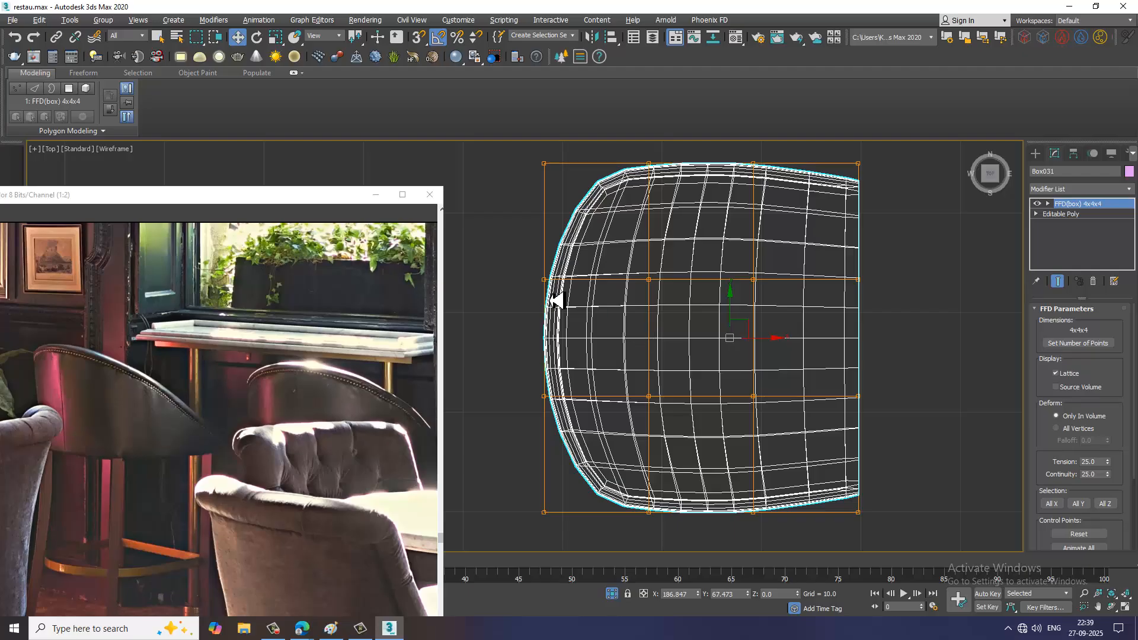
scroll(638, 287, "down", 2)
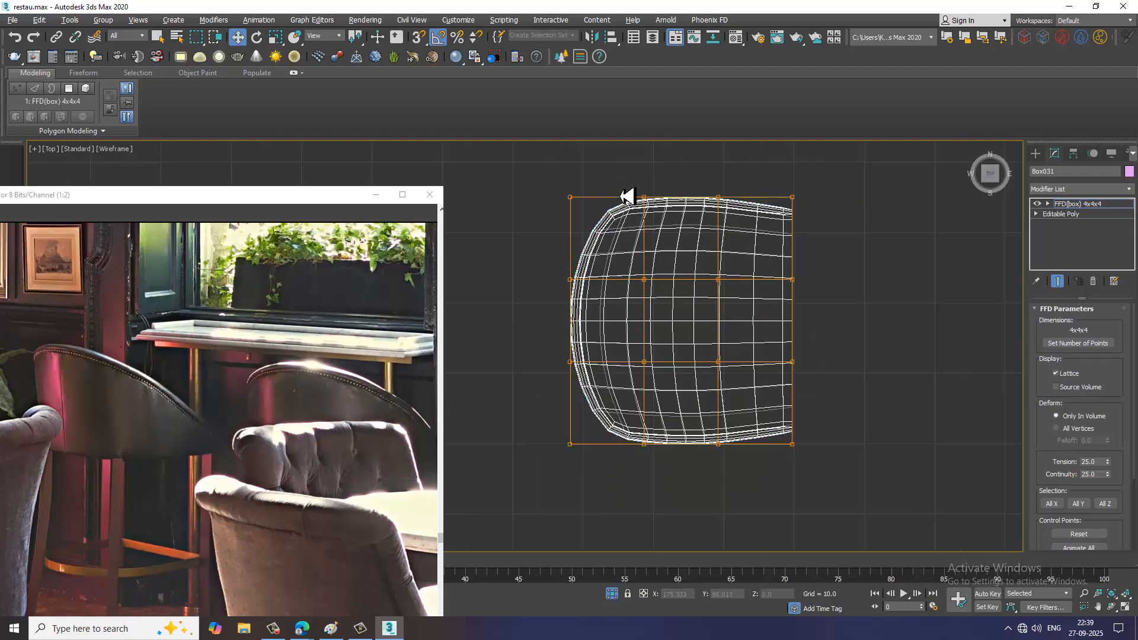
key("r")
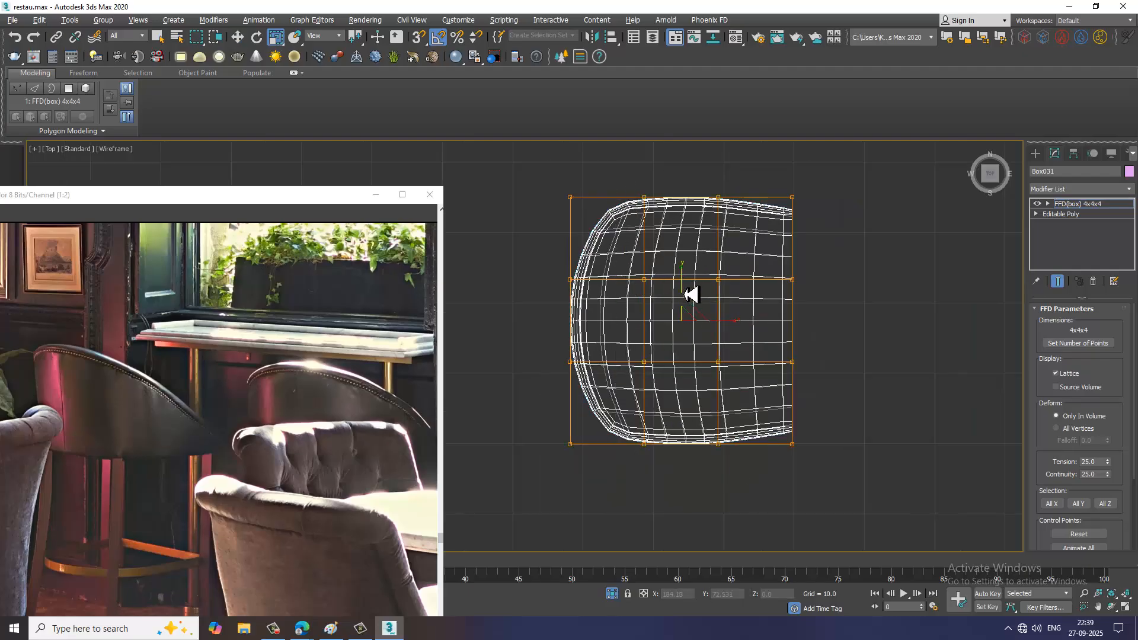
left_click_drag(687, 294, 689, 290)
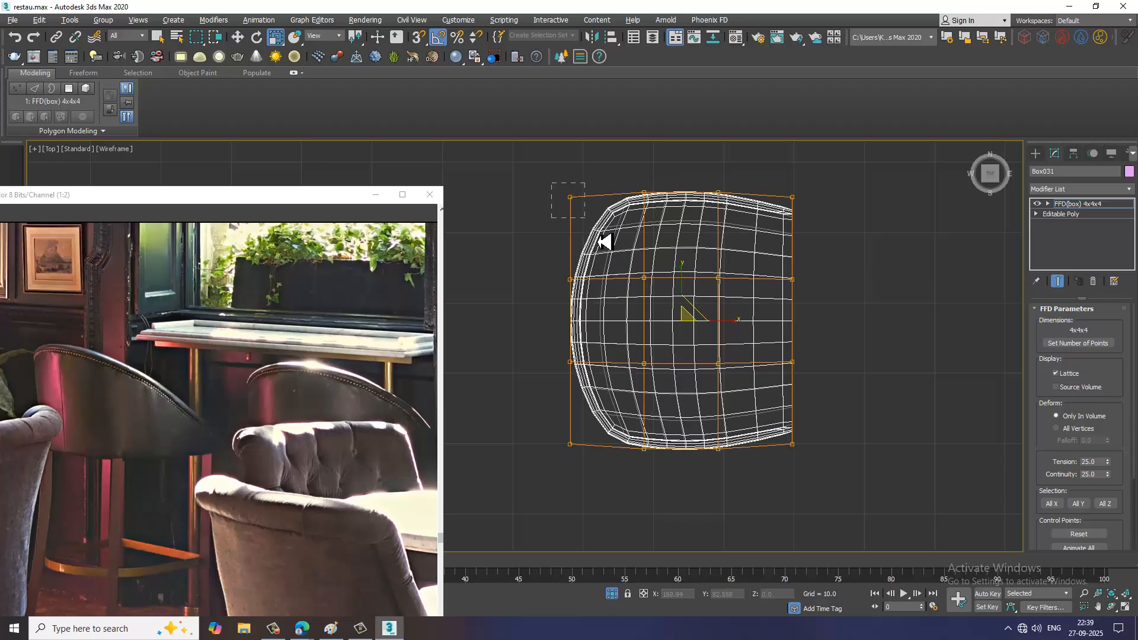
Shift the lattice's back corner control points slightly outward along X in the top view.
left_click_drag(605, 241, 604, 243)
key("w")
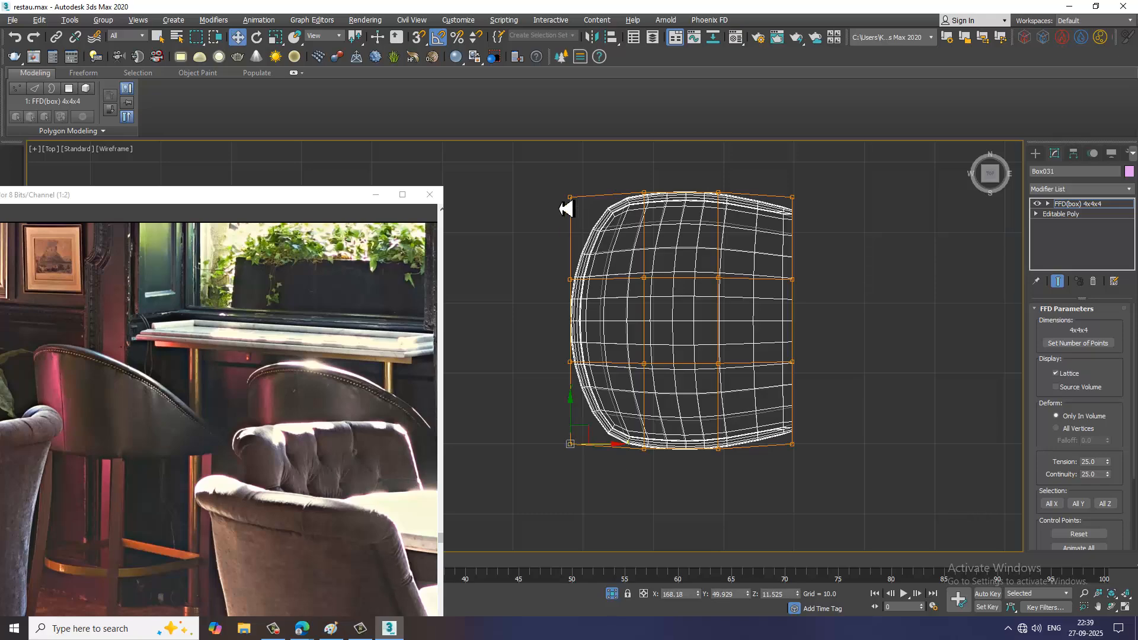
left_click_drag(611, 333, 610, 334)
key("alt+w")
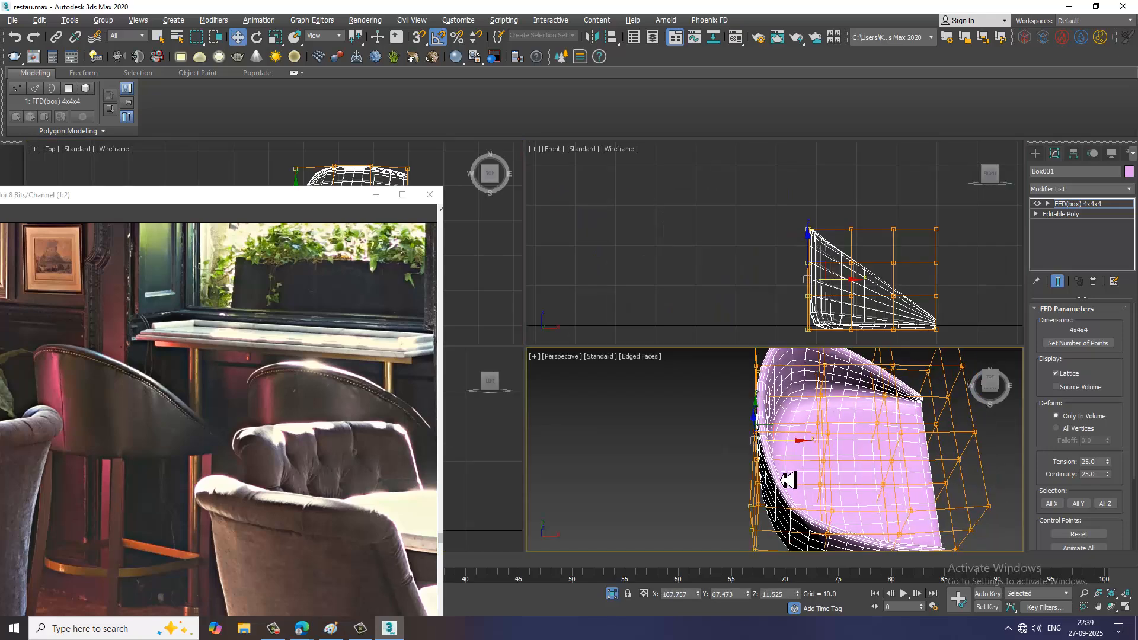
End isolation to show the restaurant scene and convert the reshaped seat shell to an editable poly.
key("alt+w")
middle_click_drag(785, 480, 817, 367, "alt")
scroll(752, 415, "down", 4)
right_click(821, 321)
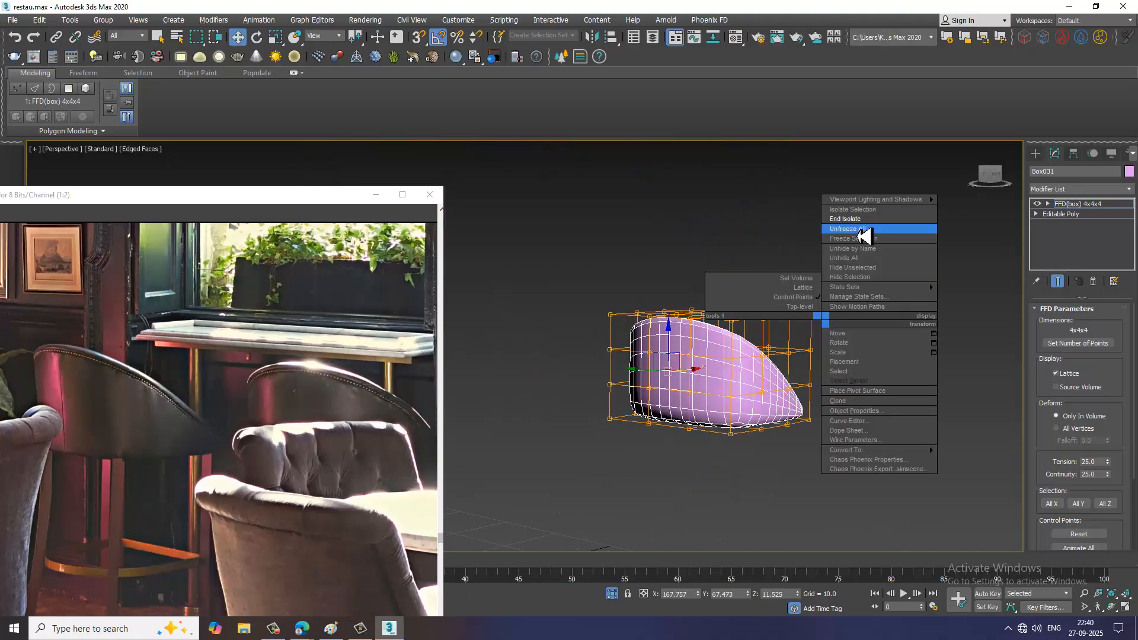
left_click(853, 219)
middle_click_drag(730, 412, 740, 389, "alt")
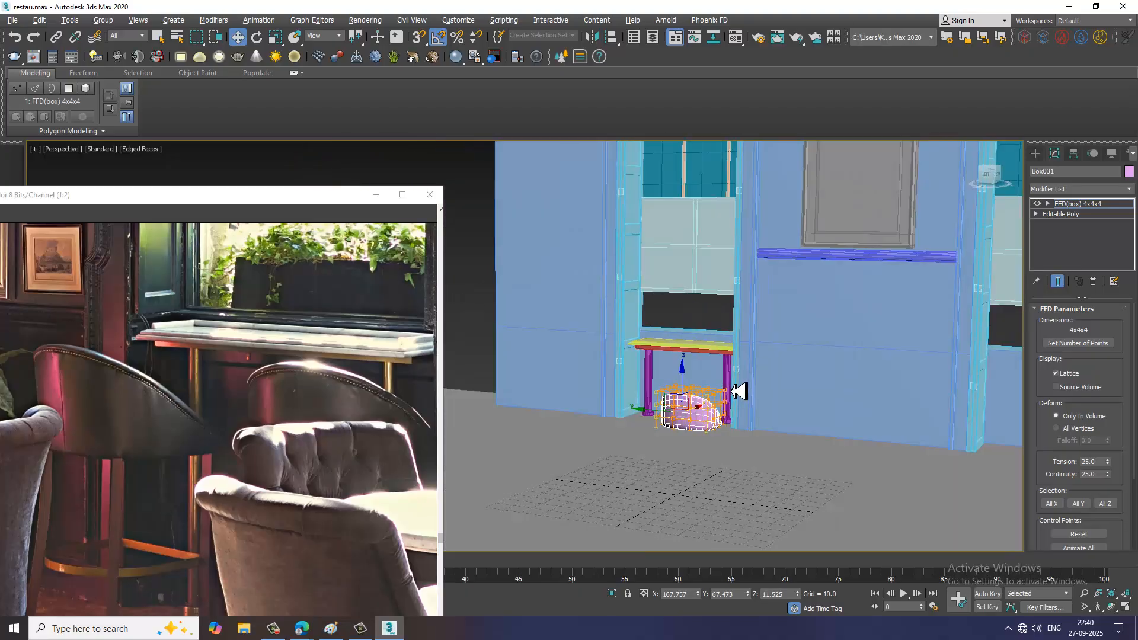
scroll(723, 393, "up", 3)
scroll(673, 432, "up", 3)
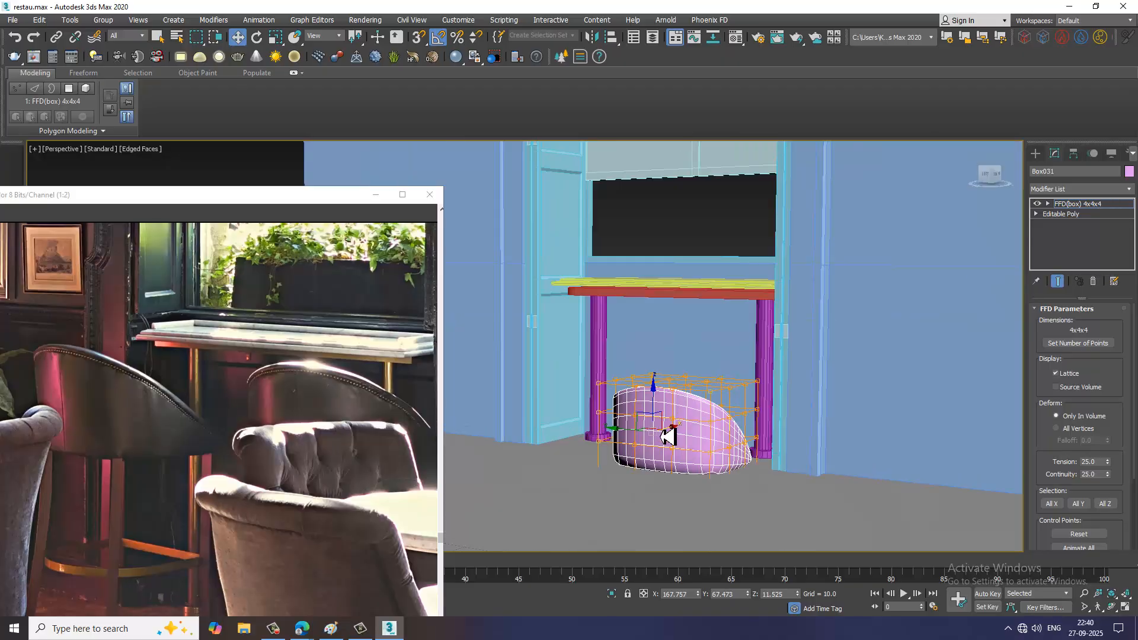
right_click(659, 422)
mouse_move(740, 552)
left_click(815, 562)
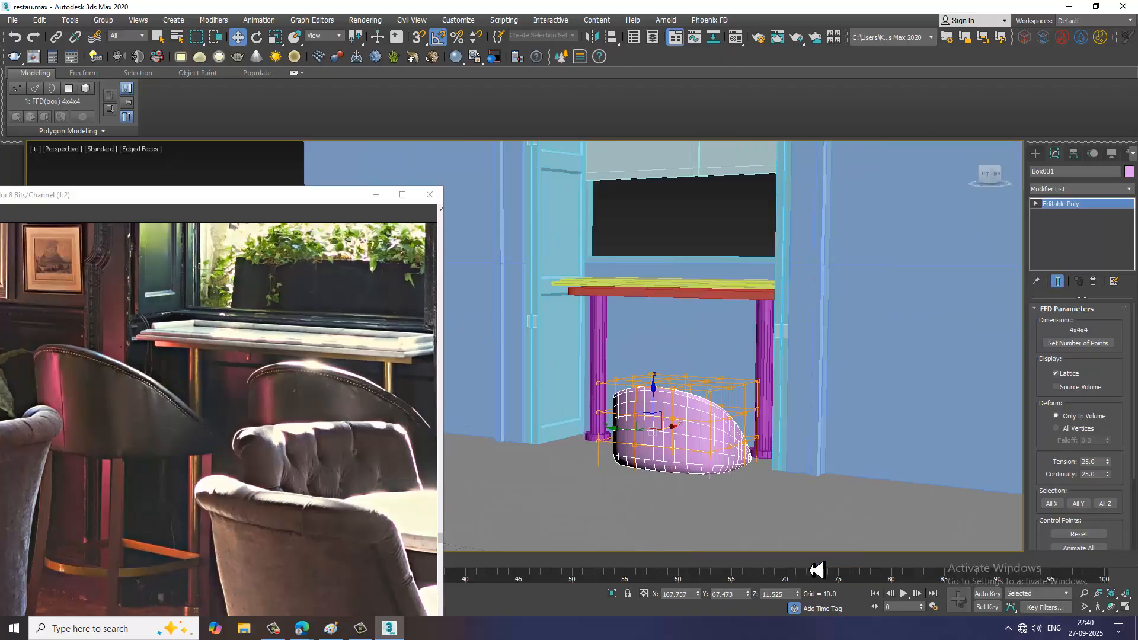
Raise the seat shell to about Z 27.8 and scale it down to about 89% overall and about 92% along Y.
left_click_drag(692, 431, 675, 335)
middle_click_drag(676, 335, 687, 370, "alt")
key("r")
left_click_drag(692, 373, 691, 377)
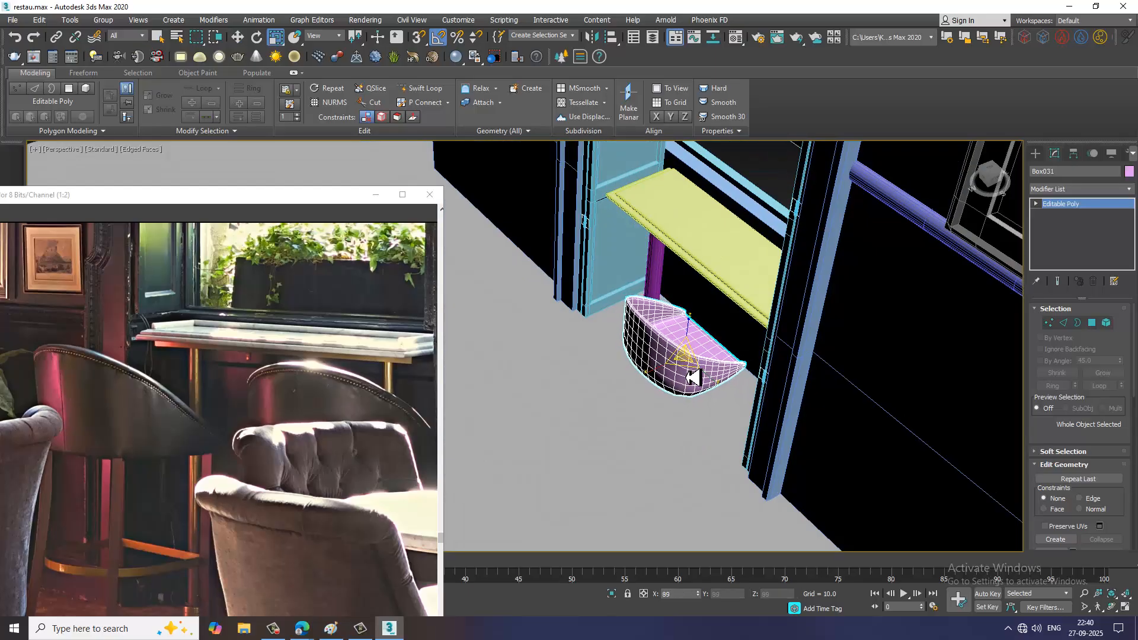
middle_click_drag(691, 377, 746, 405, "alt")
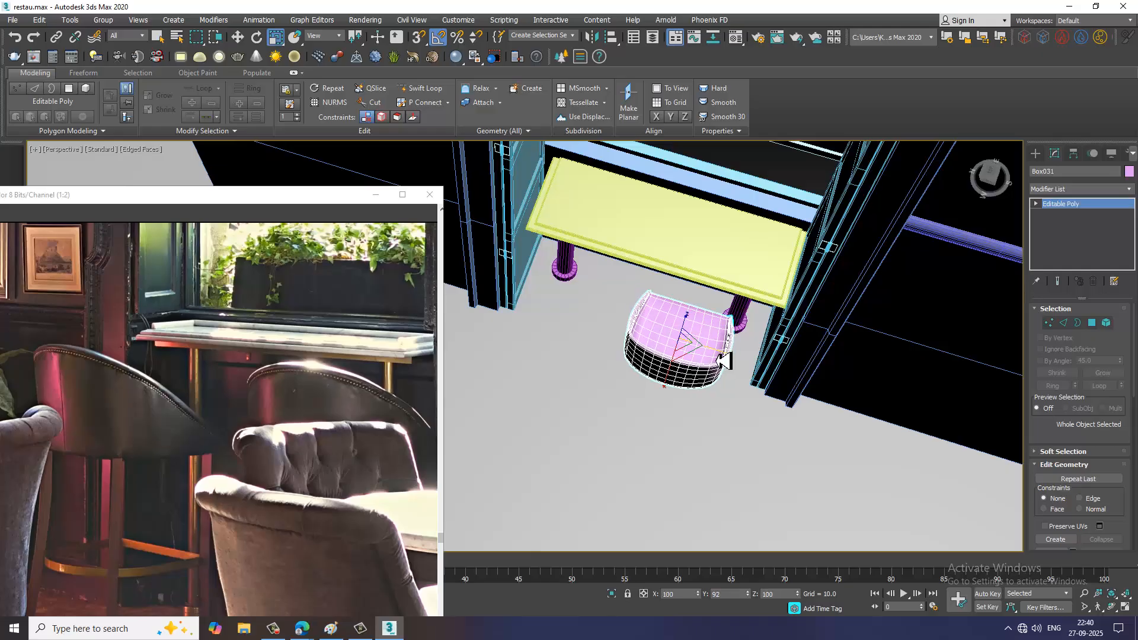
middle_click_drag(729, 331, 693, 281, "alt")
Move the seat along Y to about 102.5 and bring the stool's legs and footrest into view in the reference photo.
key("w")
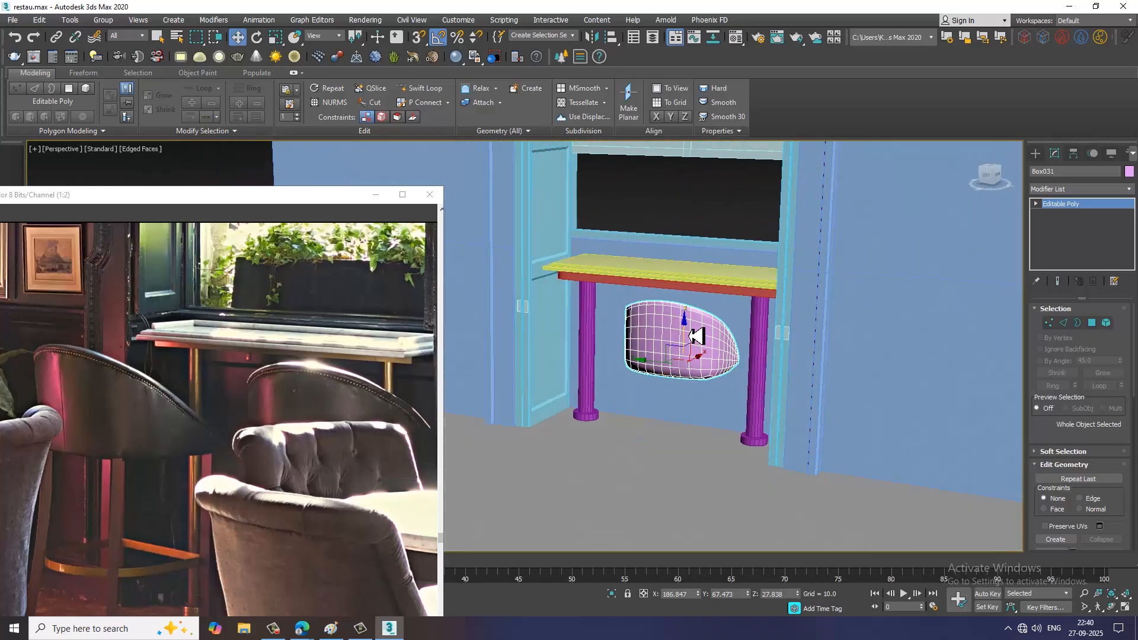
left_click_drag(659, 370, 564, 350)
middle_click_drag(704, 391, 599, 380, "alt")
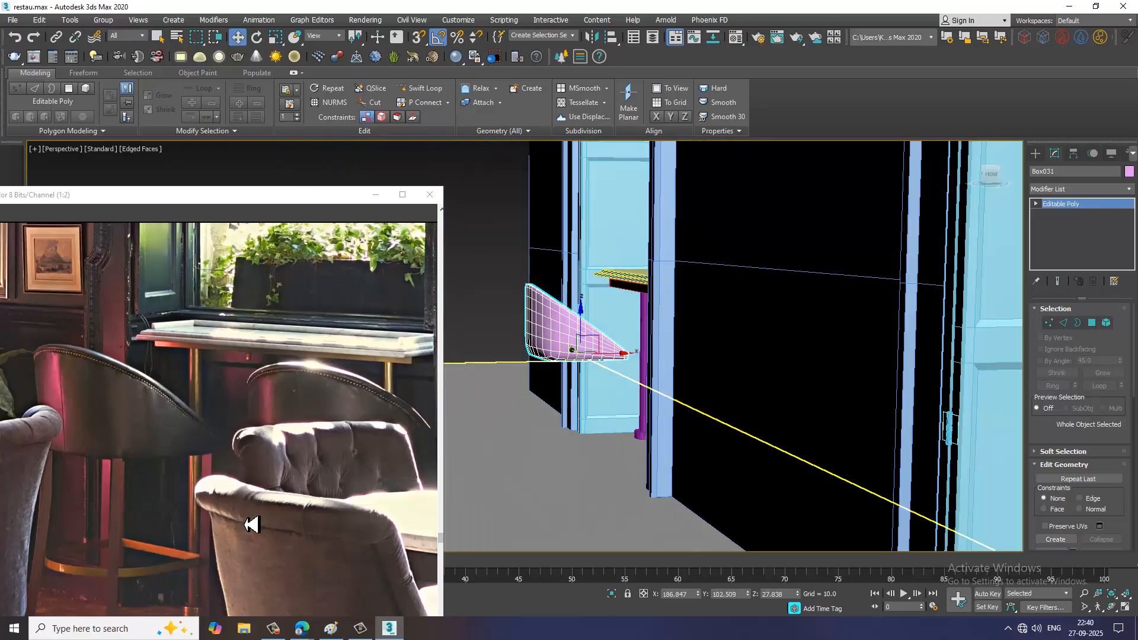
middle_click_drag(175, 545, 222, 425)
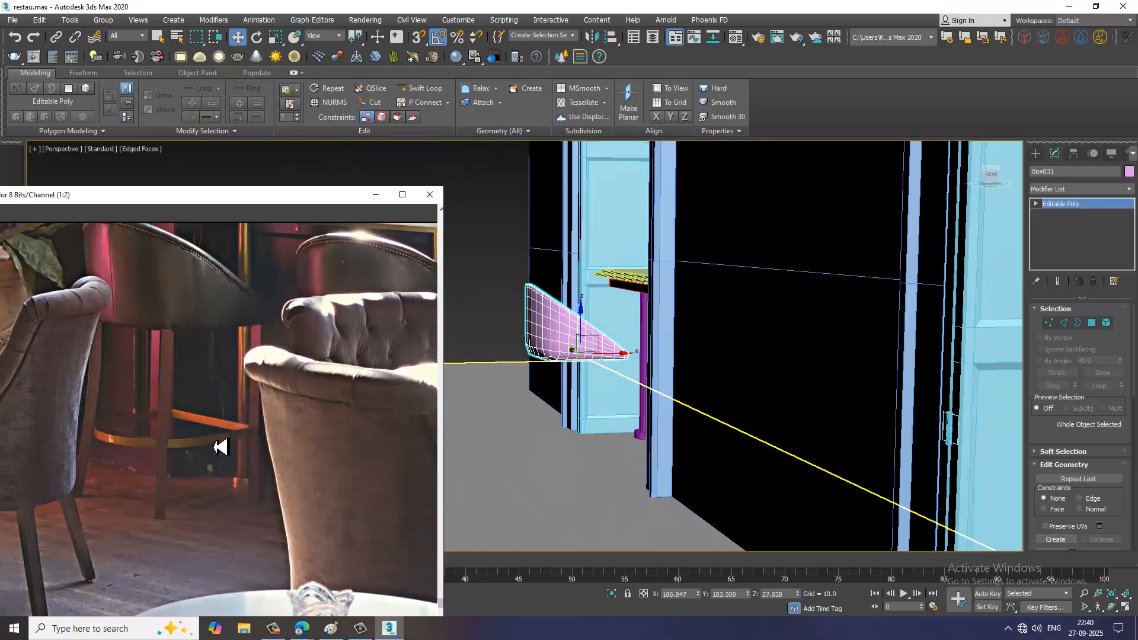
scroll(156, 512, "up", 1)
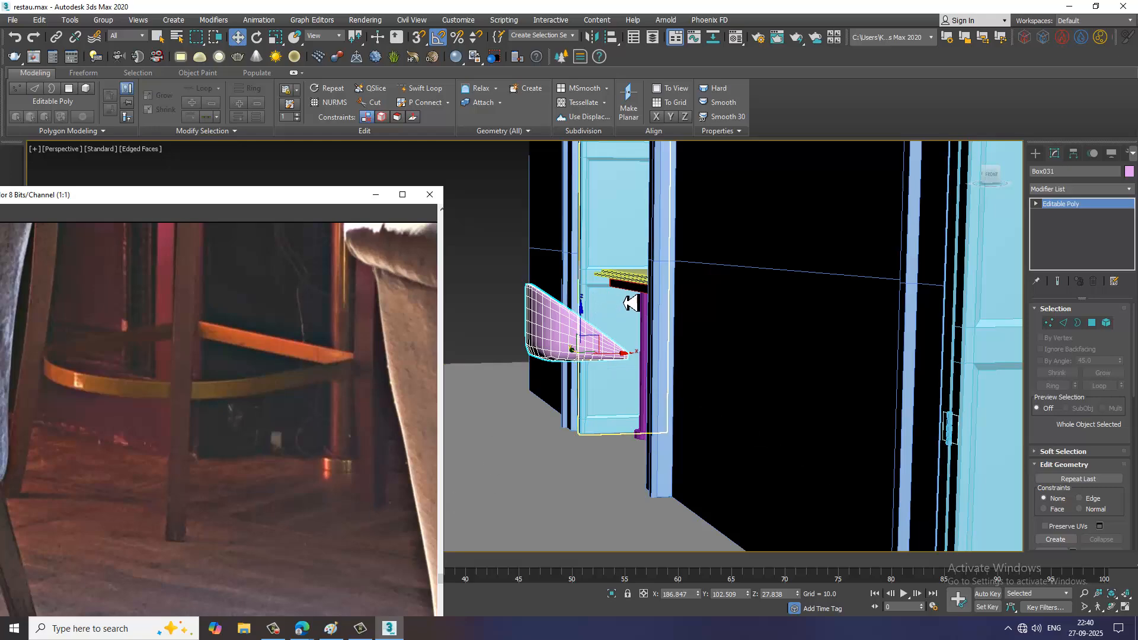
left_click(285, 635)
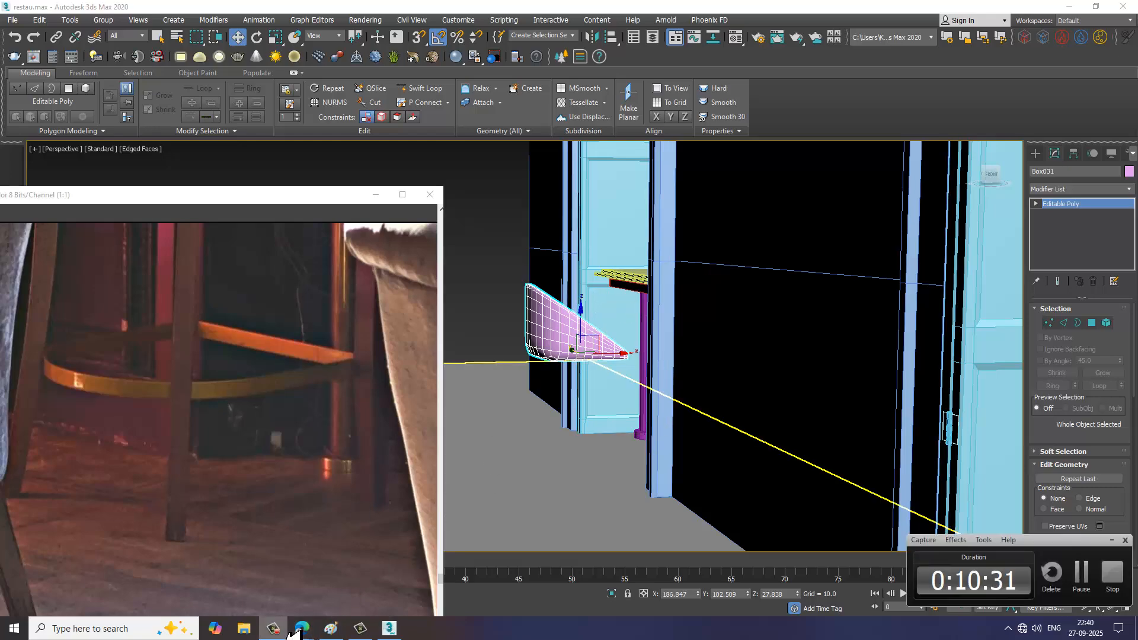
left_click(287, 633)
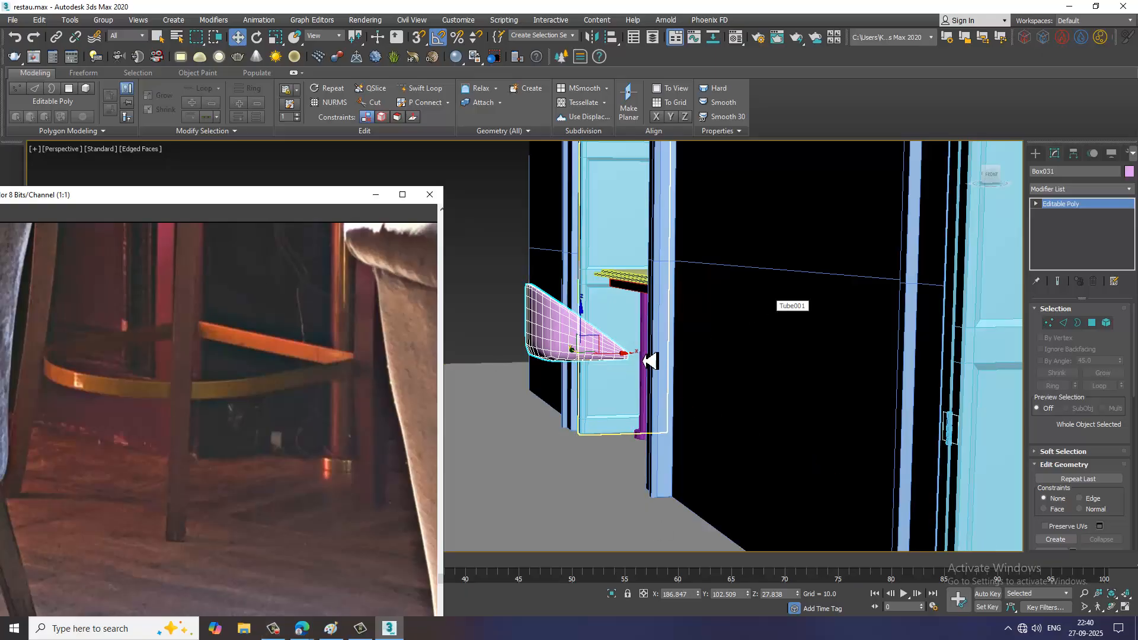
With AutoGrid off, draw a small box about 2.7 by 2.4 under the seat's back corner in the top view for a leg.
scroll(655, 363, "down", 6)
middle_click_drag(623, 372, 684, 409, "alt")
scroll(256, 373, "down", 1)
scroll(265, 373, "down", 1)
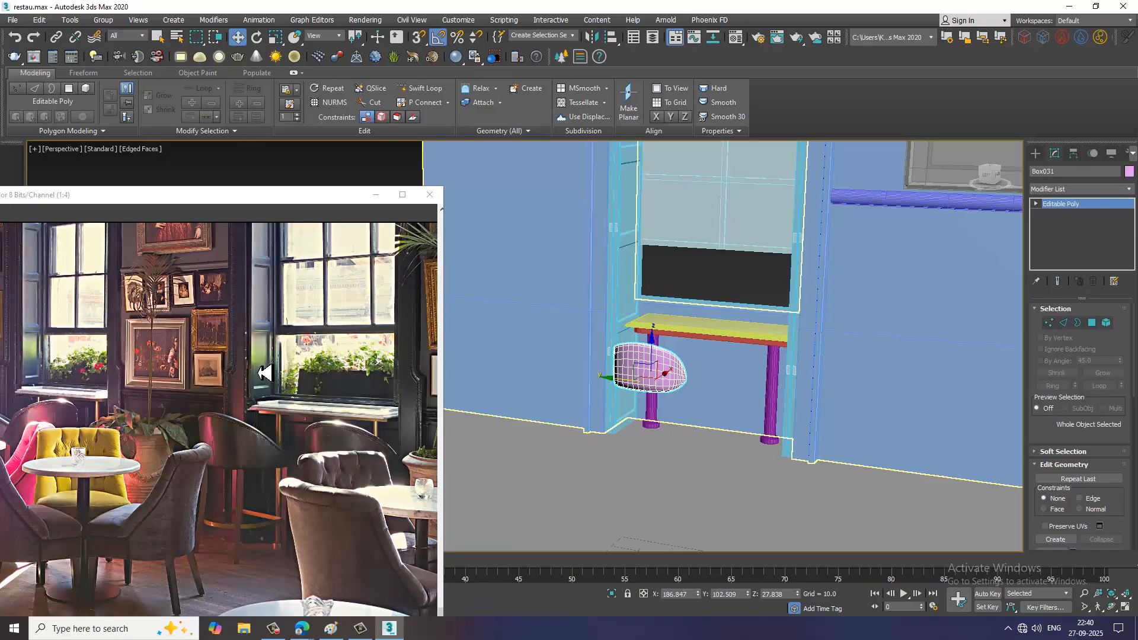
scroll(723, 381, "up", 4)
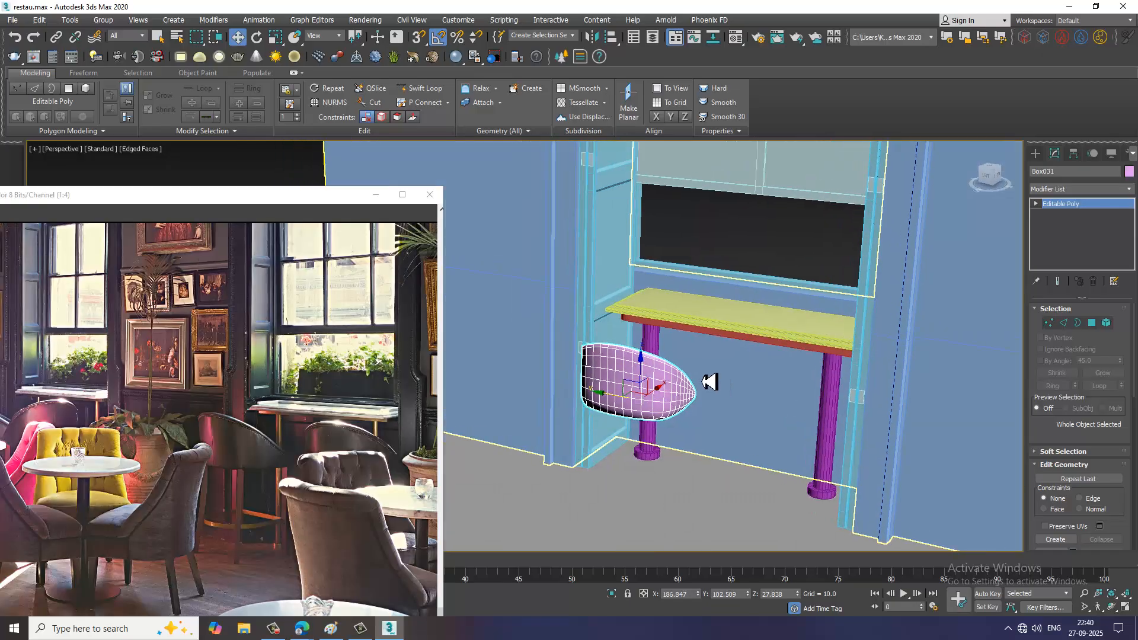
left_click(1035, 153)
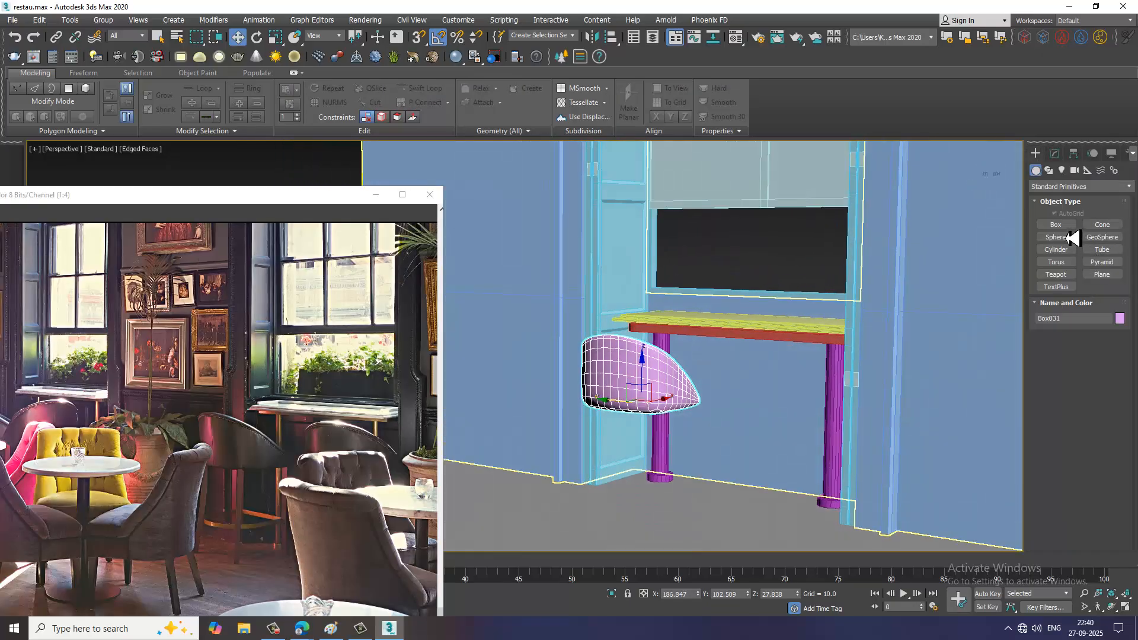
left_click(1058, 225)
key("alt+w")
key("alt+w")
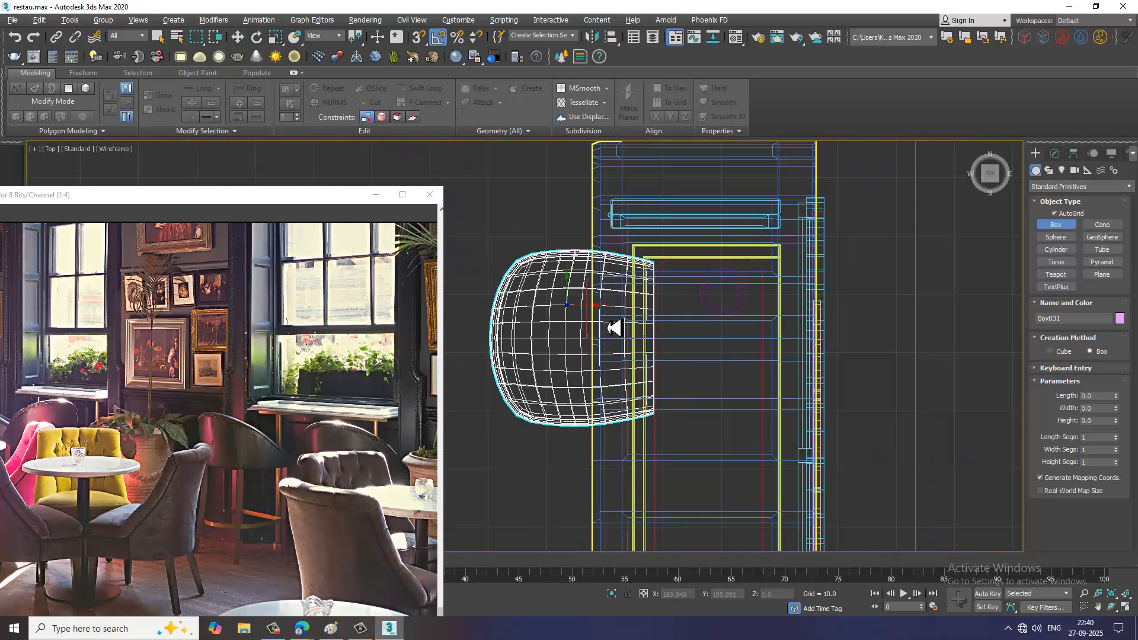
scroll(538, 279, "up", 3)
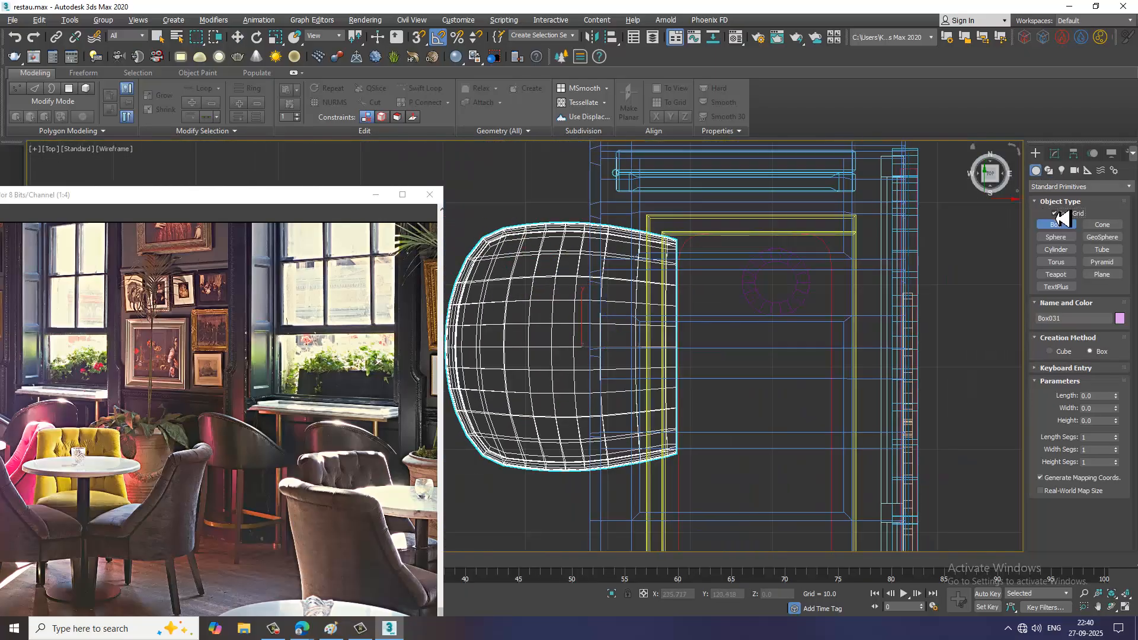
left_click_drag(494, 245, 516, 268)
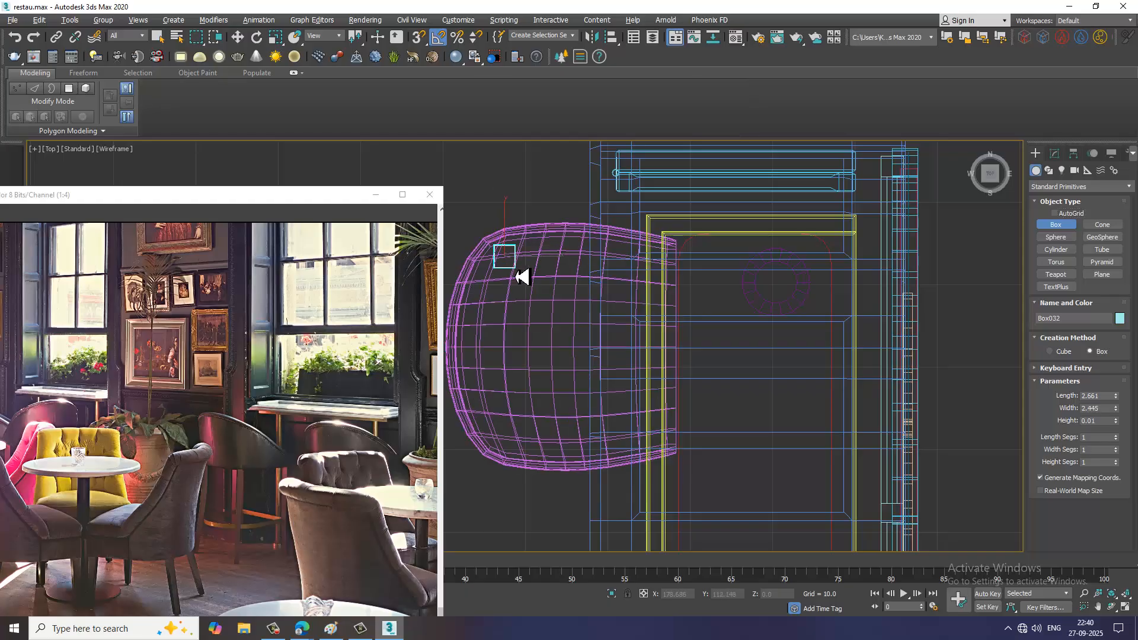
left_click(516, 204)
key("w")
Resize the leg box to about 2 by 2 with a height of about 28.8, reaching up into the seat.
key("alt+w")
middle_click(793, 506)
key("alt+w")
scroll(769, 485, "up", 3)
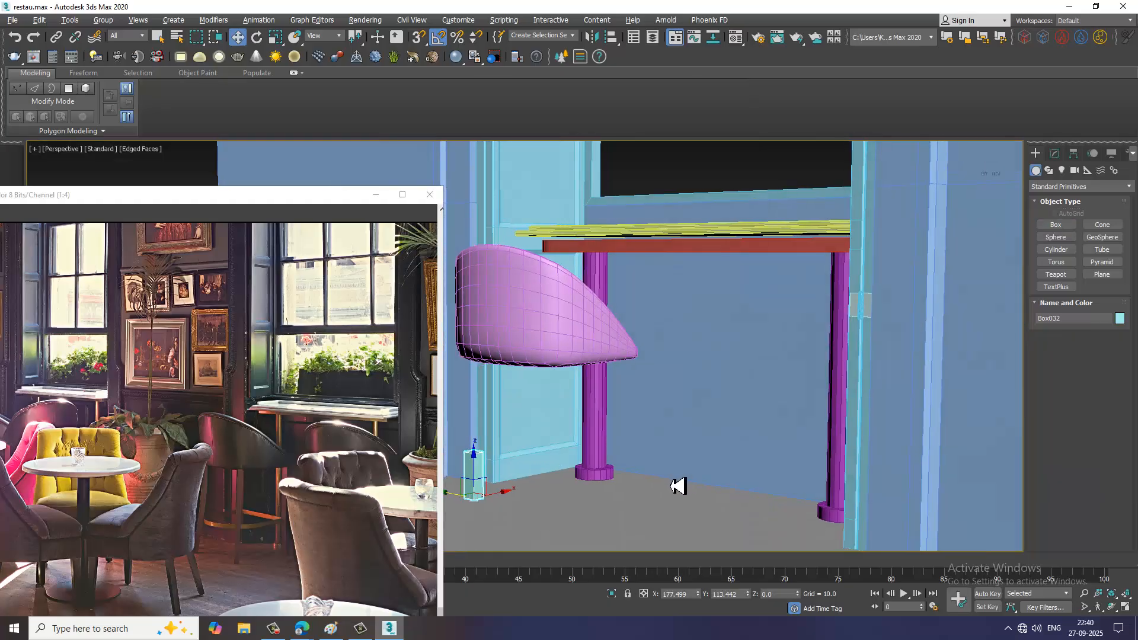
middle_click_drag(678, 486, 714, 474)
scroll(643, 477, "up", 3)
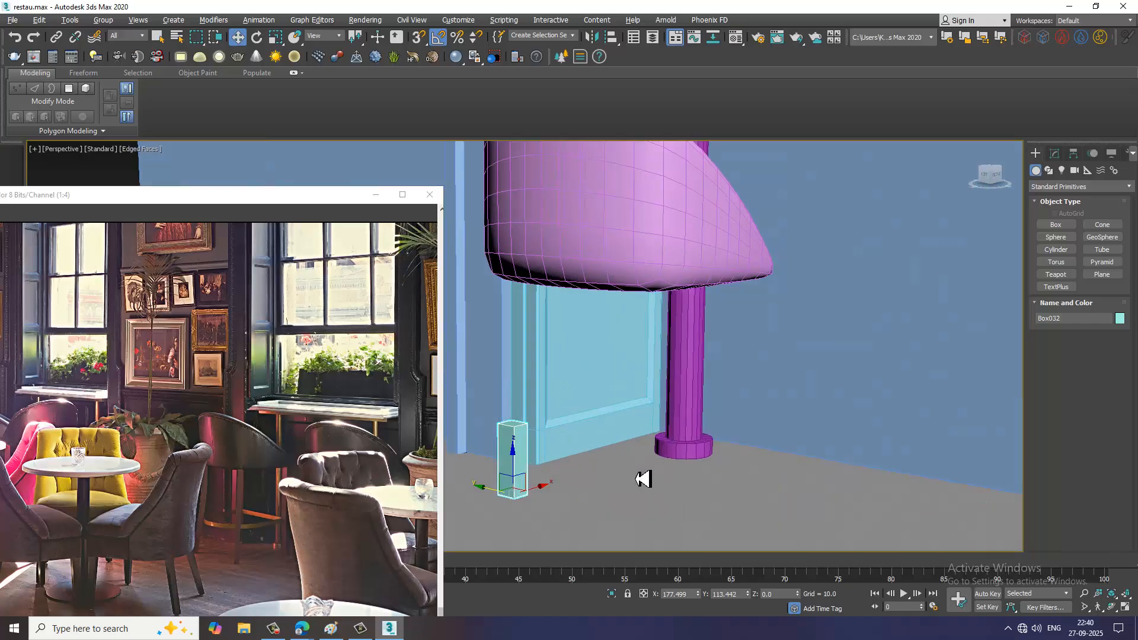
left_click(1055, 154)
left_click_drag(1120, 335, 1125, 220)
middle_click_drag(783, 409, 635, 379, "alt")
scroll(274, 520, "up", 2)
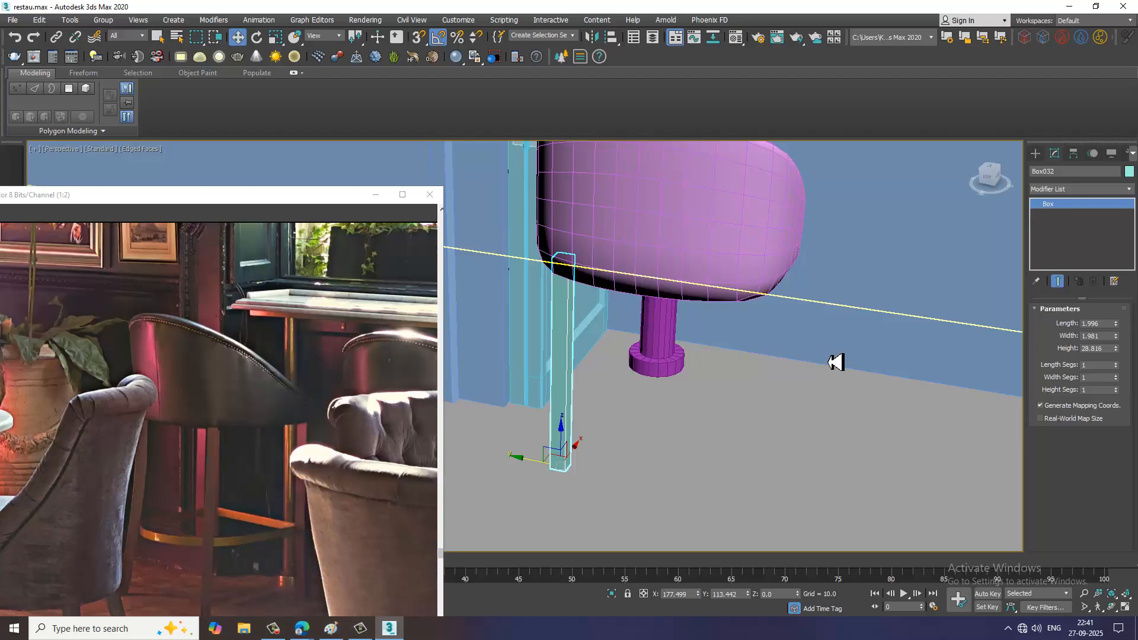
middle_click_drag(833, 361, 968, 275, "alt")
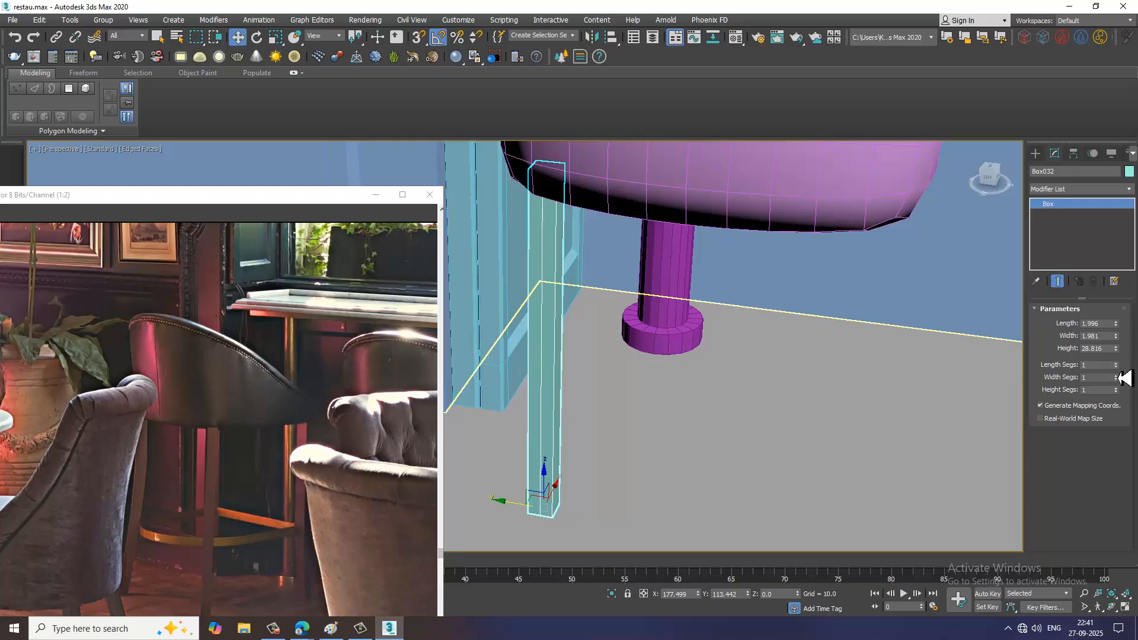
Give the leg box 4 height segments and convert it to an editable poly.
left_click(1115, 375)
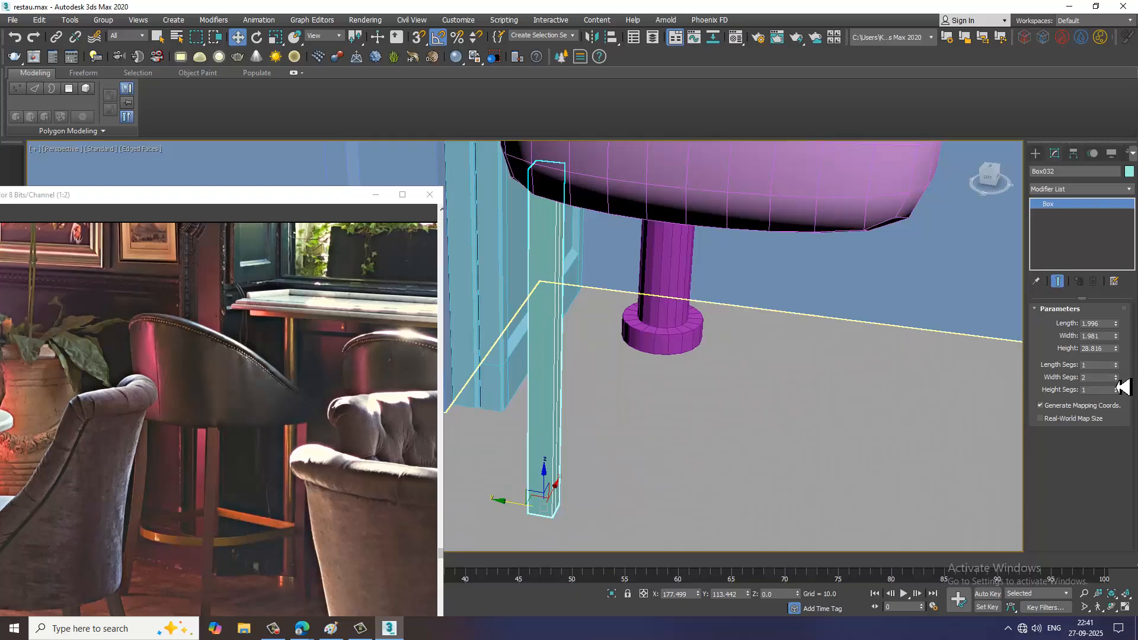
left_click(1116, 379)
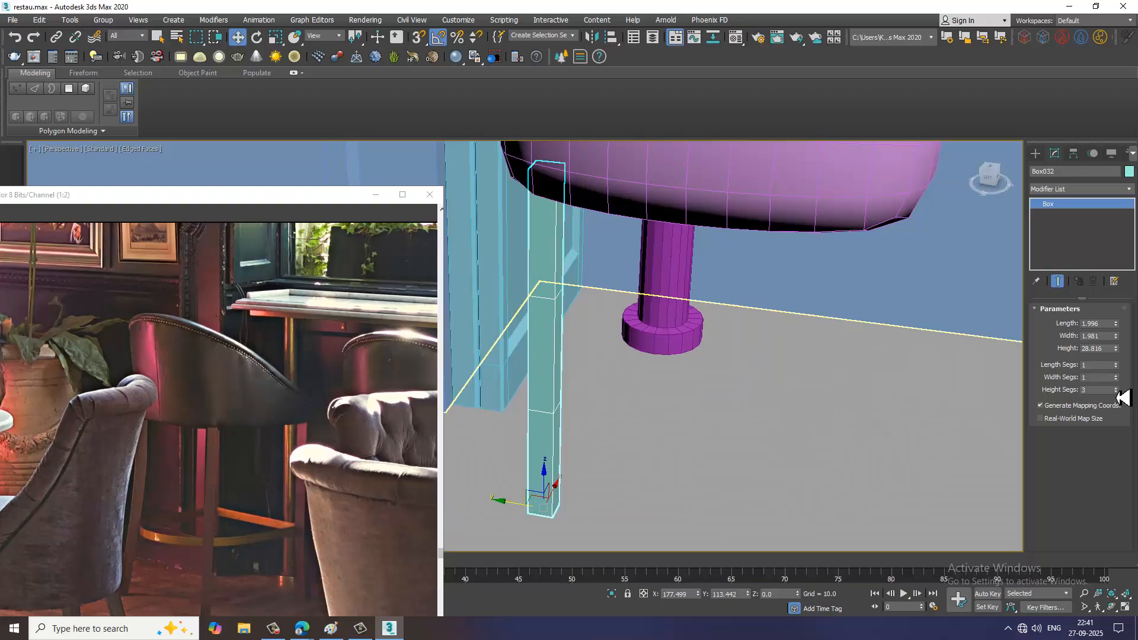
right_click(544, 331)
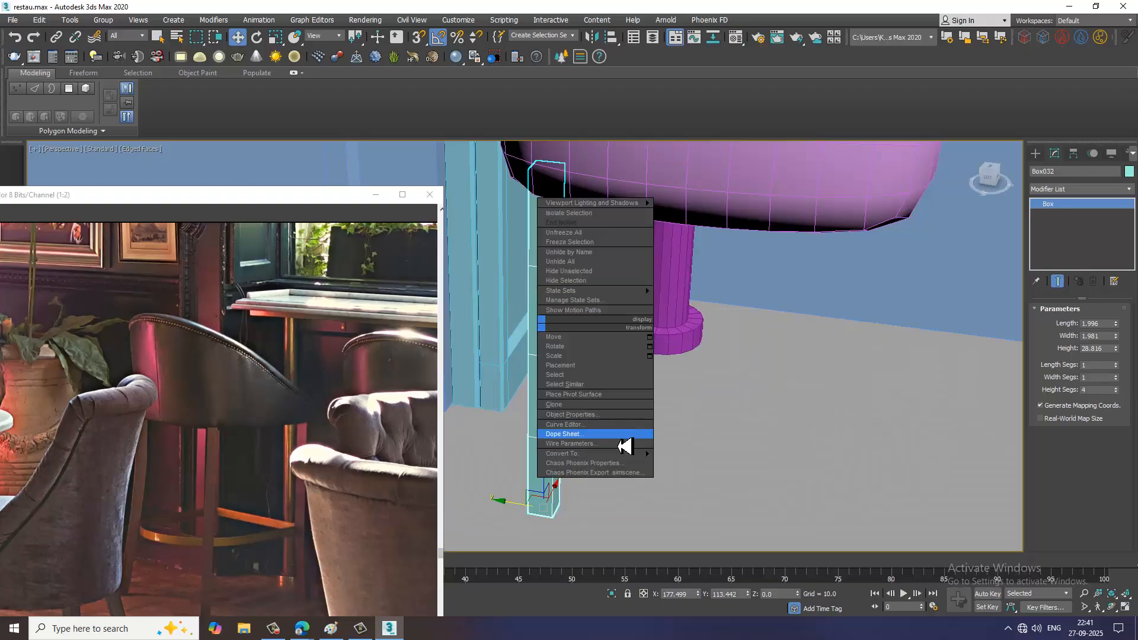
left_click(705, 464)
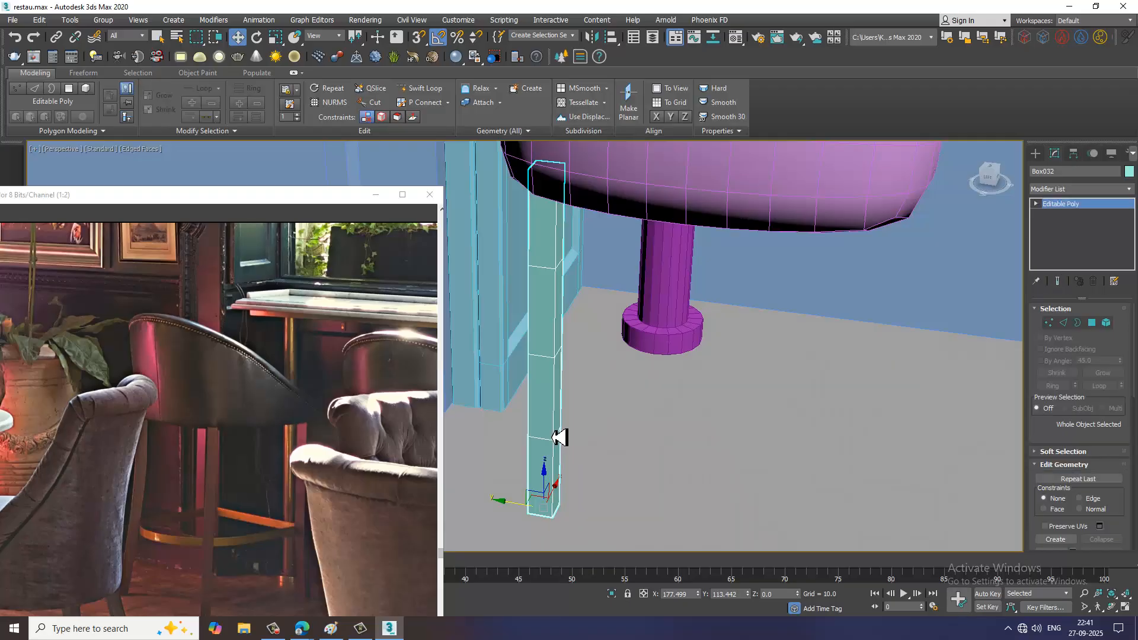
Apply a Bend modifier to the leg, try a bend angle in the default direction and undo it.
middle_click_drag(559, 436, 876, 259, "alt")
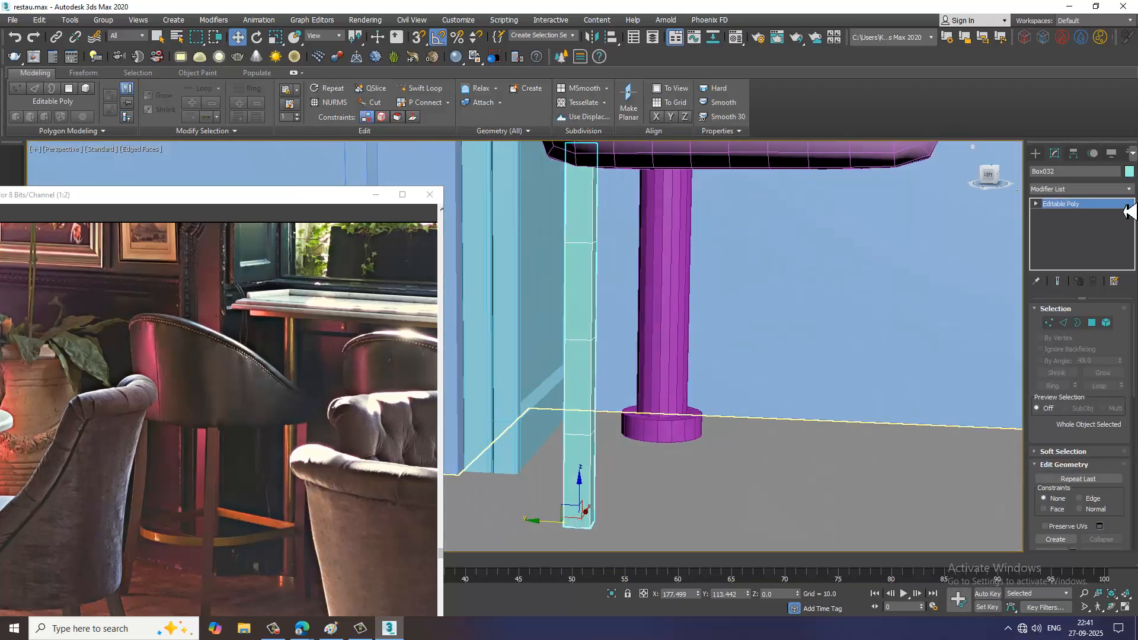
left_click(1102, 193)
key("b")
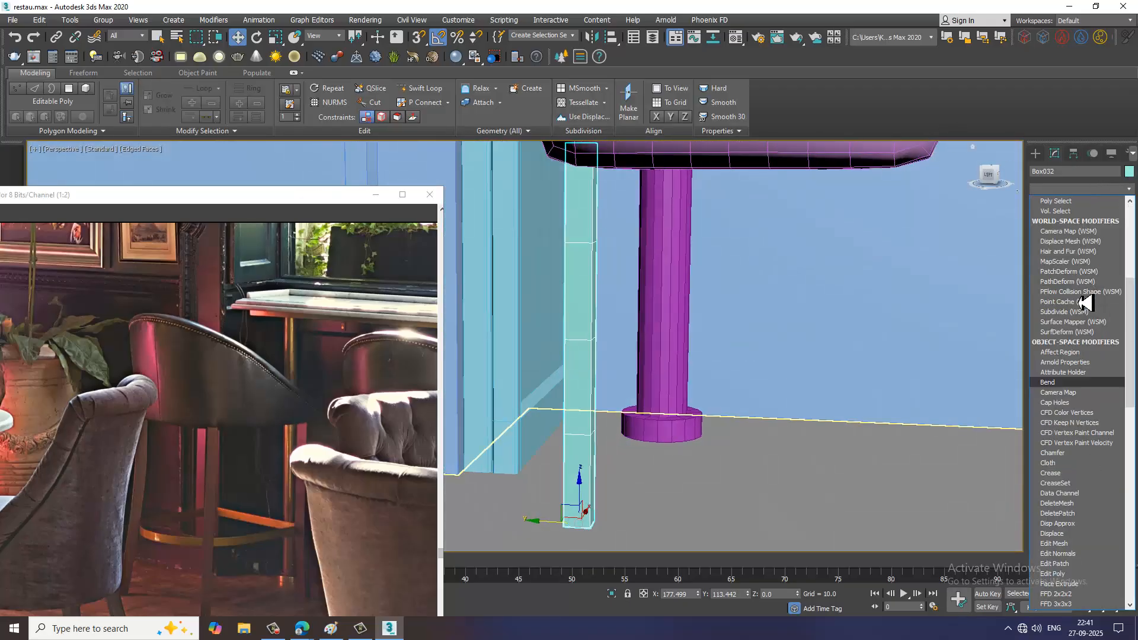
left_click(1060, 203)
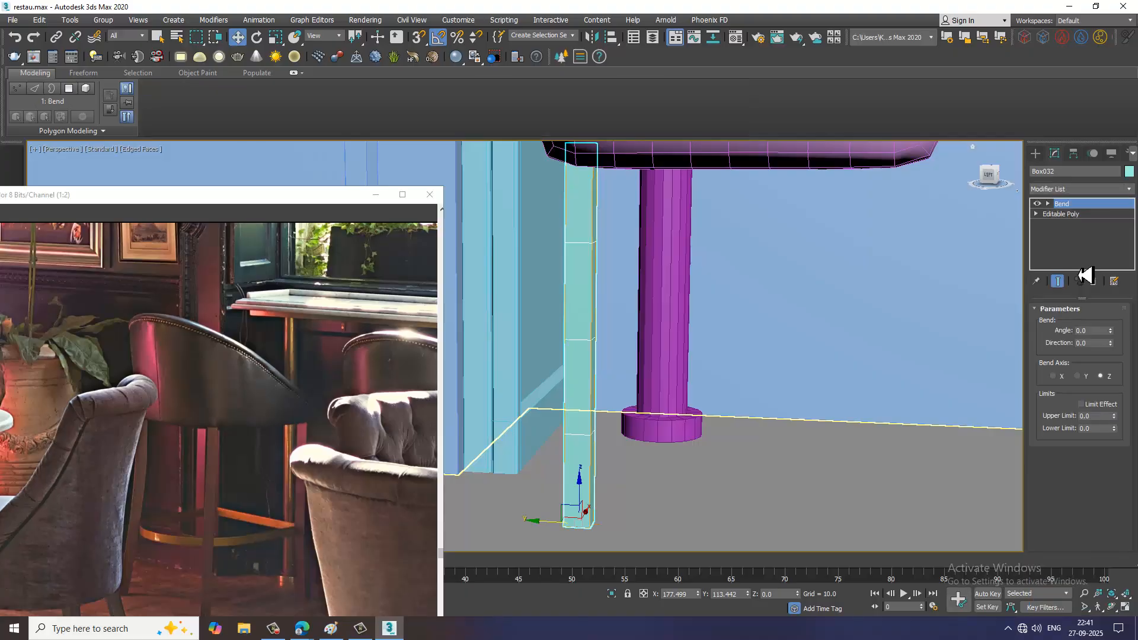
left_click_drag(1110, 330, 1107, 306)
key("ctrl+z")
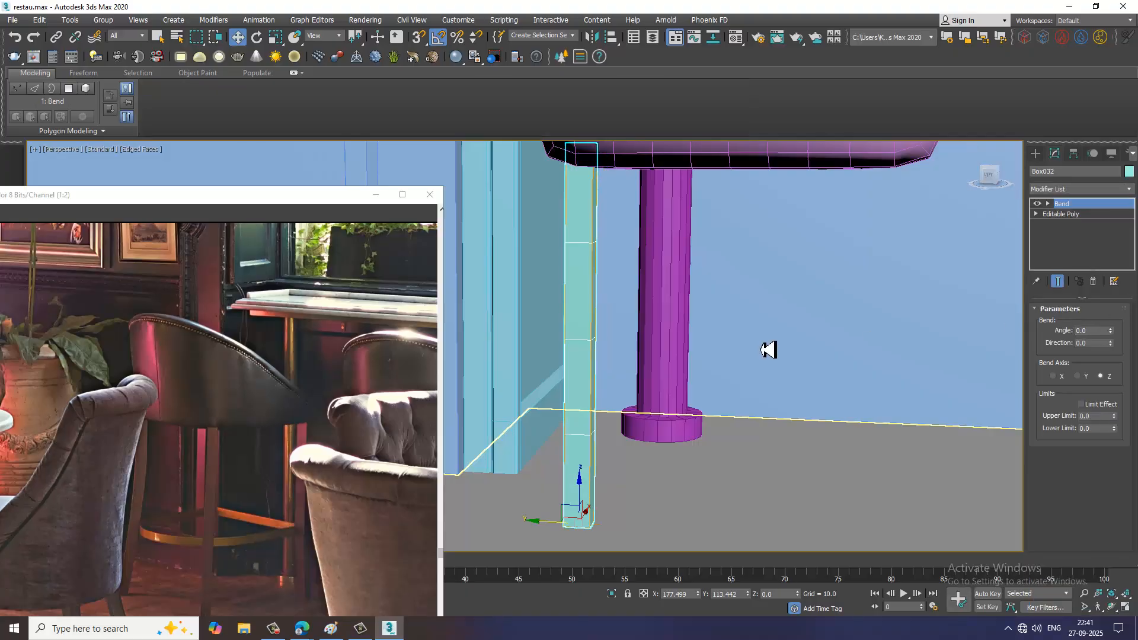
Set the leg's bend direction to 90 and its bend angle to -6.5.
middle_click_drag(767, 350, 809, 354, "alt")
left_click(1110, 345)
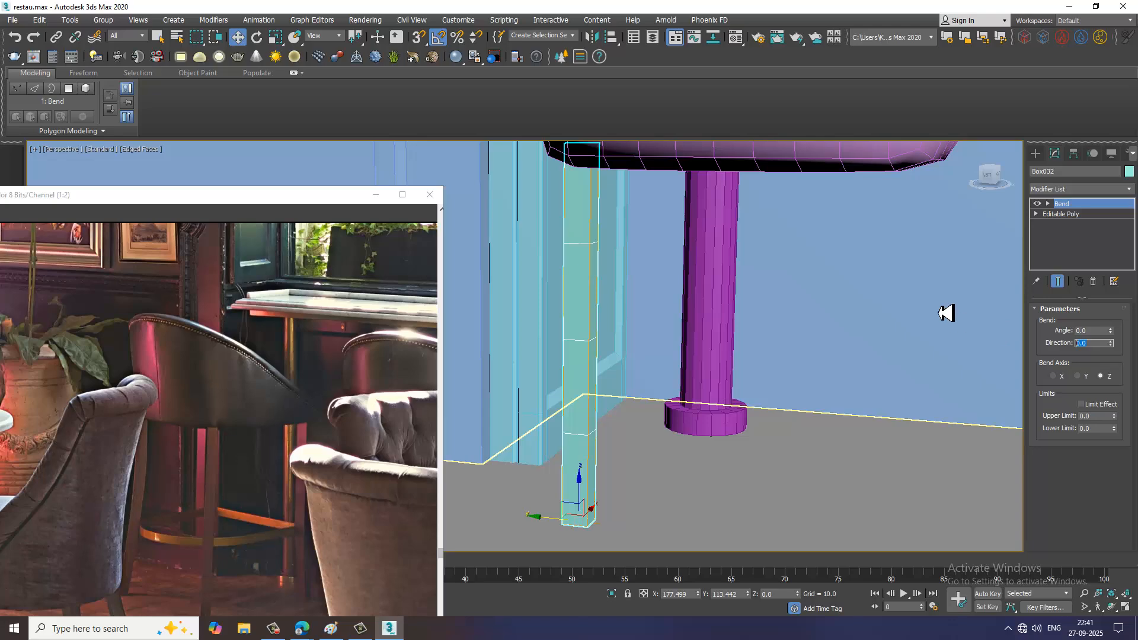
left_click_drag(1111, 330, 1122, 346)
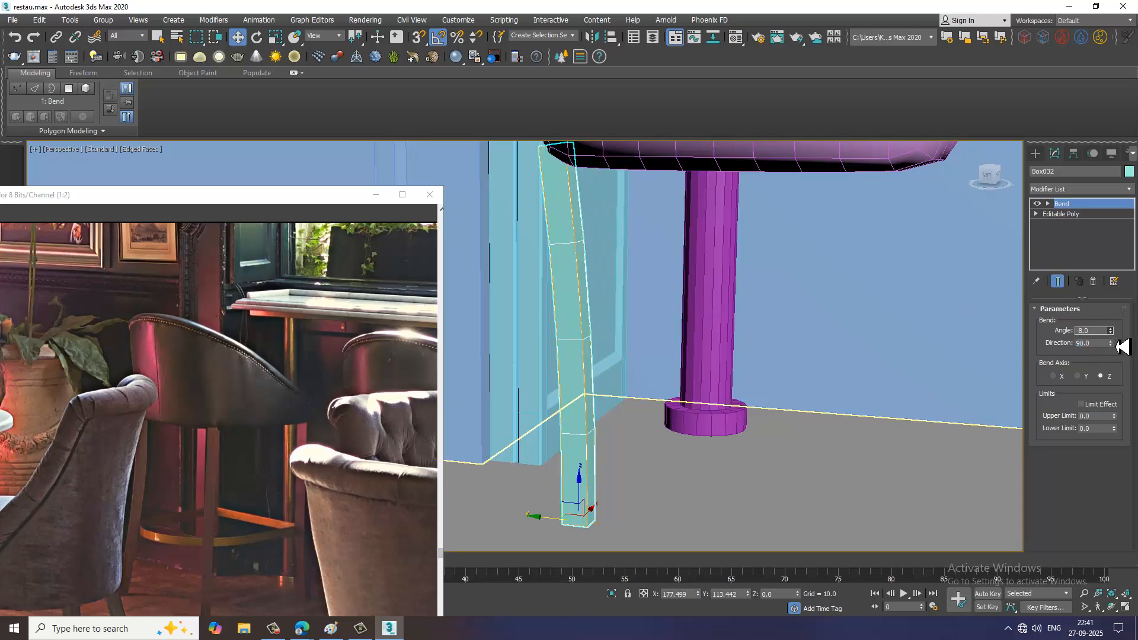
left_click_drag(1121, 346, 1123, 347)
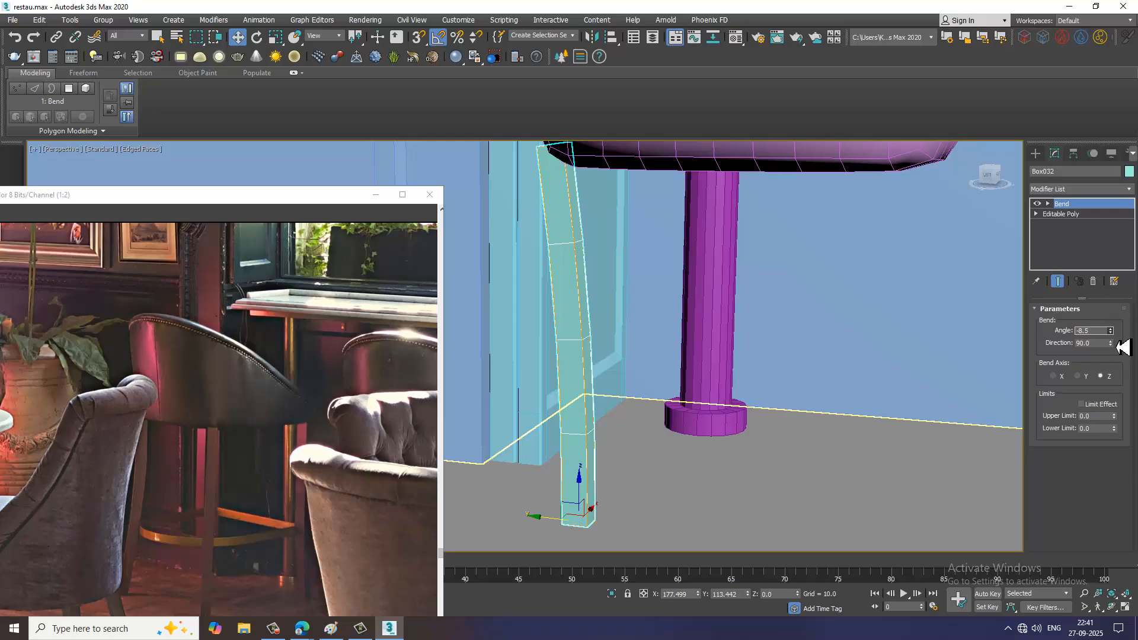
key("ctrl+z")
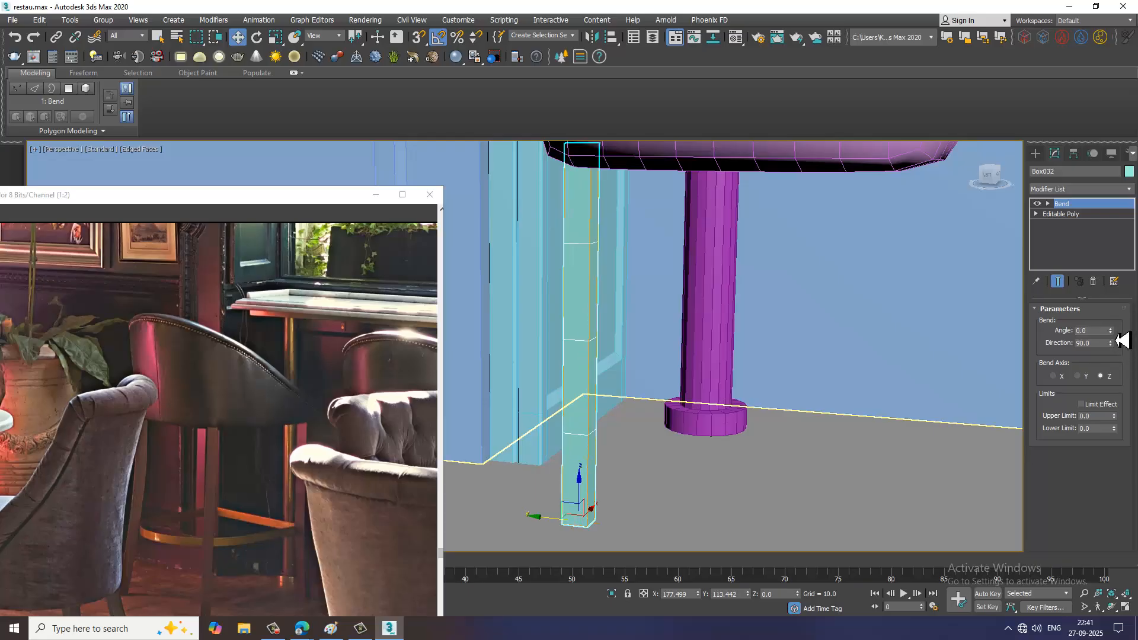
mouse_move(1119, 339)
left_mouse_down()
mouse_move(1119, 327)
mouse_move(1123, 347)
left_mouse_up()
middle_click_drag(797, 325, 586, 328, "alt")
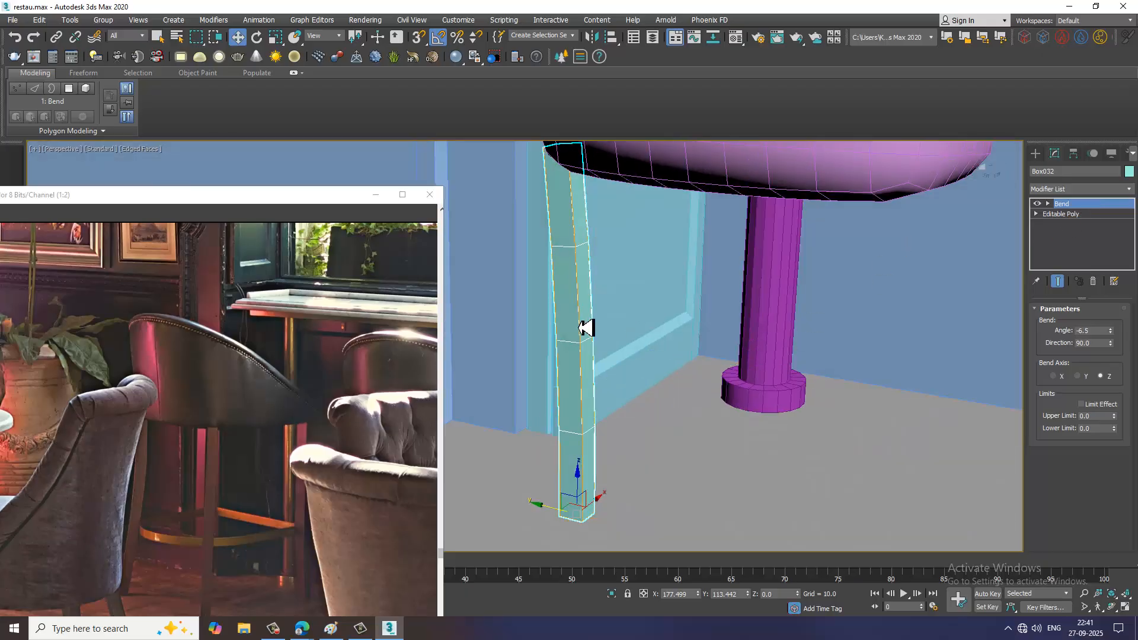
Tilt the bent leg about 5.8 degrees around the X axis with angle snapping off.
key("e")
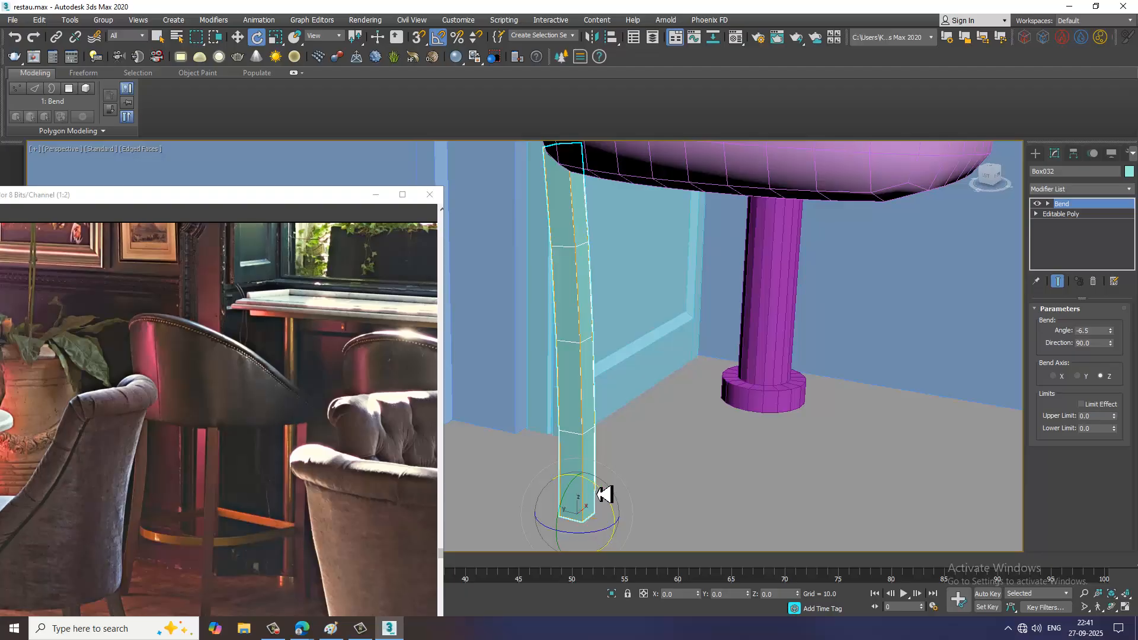
left_click_drag(605, 494, 650, 155)
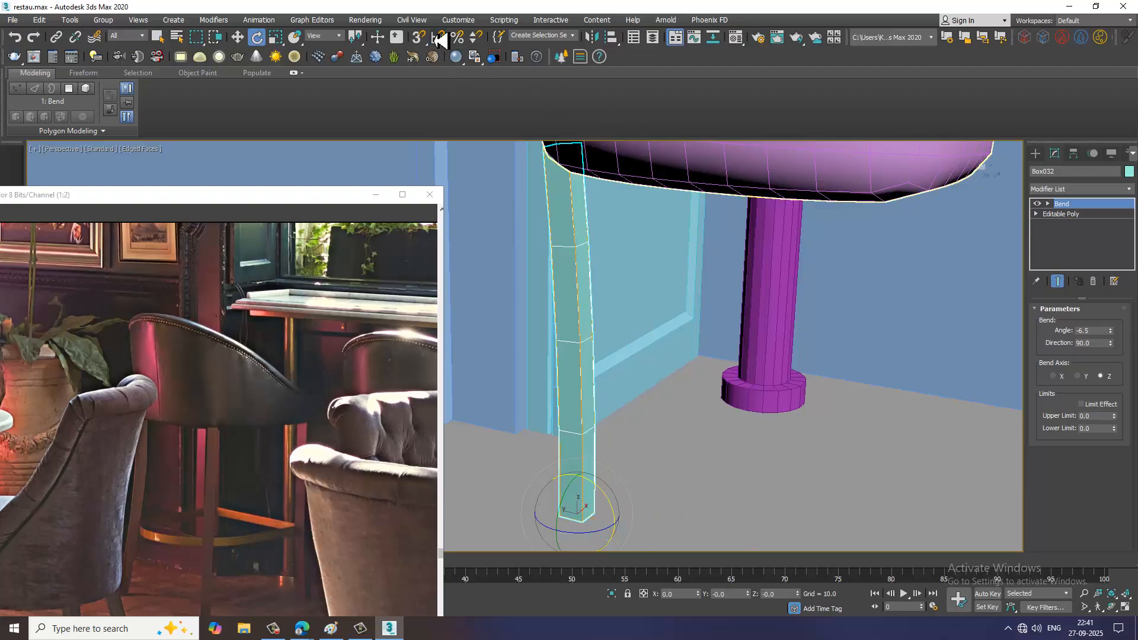
left_click_drag(610, 502, 624, 457)
middle_click_drag(624, 457, 703, 363, "alt")
scroll(721, 409, "up", 10)
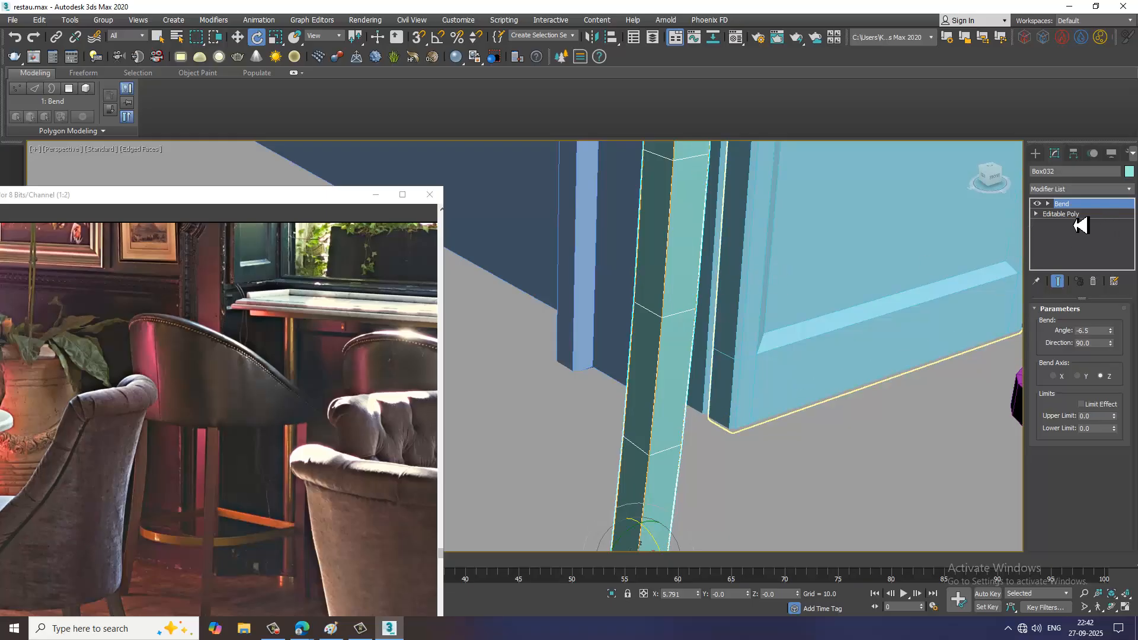
Switch off and delete the leg's Bend modifier, and undo back past the rotation and the bend angle.
left_click(1037, 204)
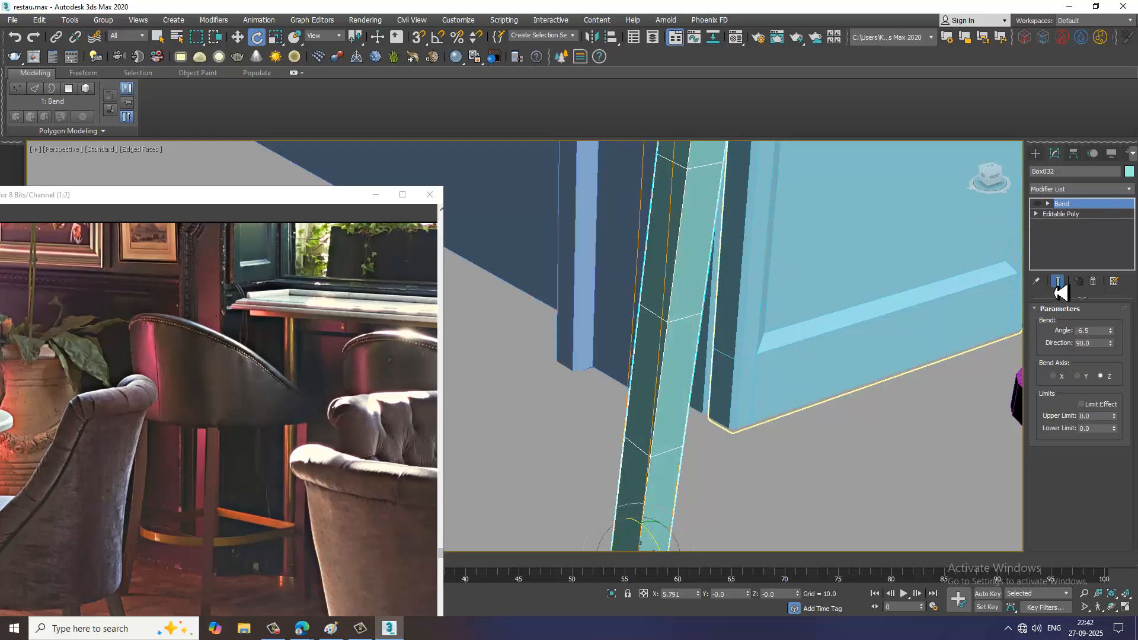
left_click(1094, 281)
scroll(743, 299, "down", 4)
middle_click_drag(743, 299, 802, 284, "alt")
key("ctrl+z")
key("ctrl+z")
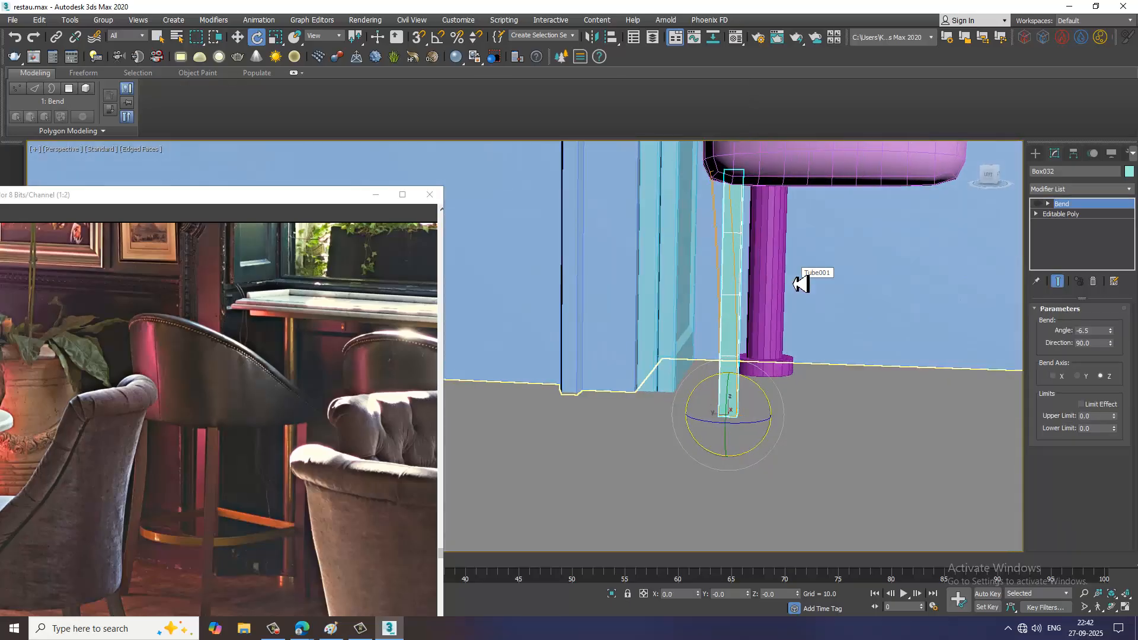
key("ctrl+z")
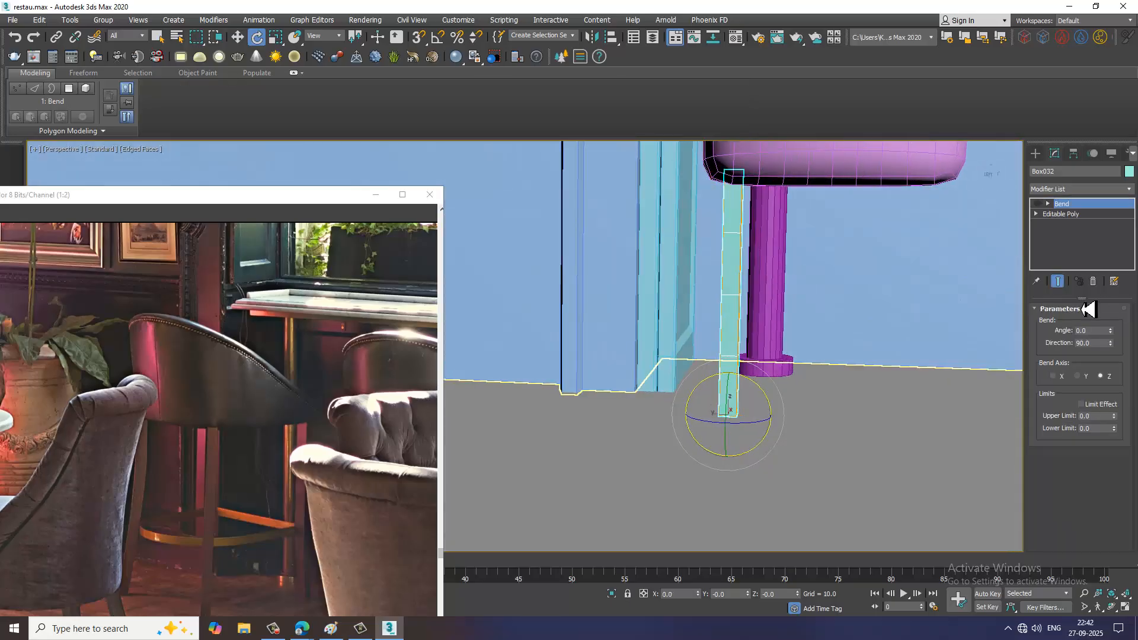
Collapse the straight leg with its switched-off Bend modifier into an editable poly.
key("w")
middle_click_drag(802, 362, 713, 277, "alt")
right_click(713, 277)
mouse_move(770, 399)
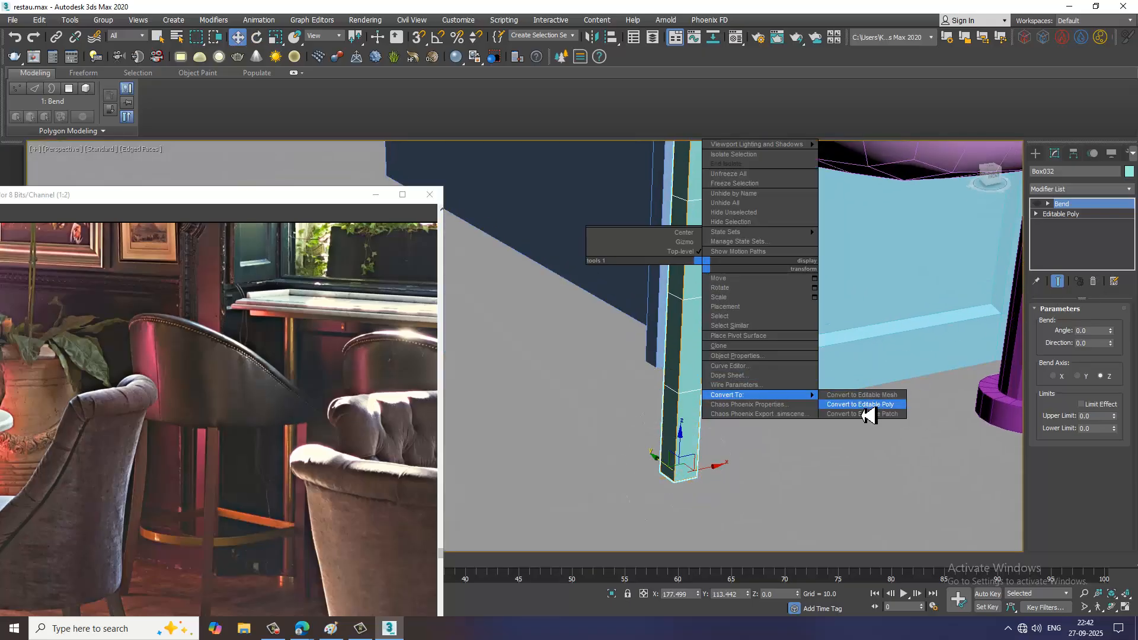
left_click(853, 401)
In the top view, slim the leg by moving its +X side vertices to about X 178.12 and its +Y side vertices about 0.52 inward.
key("alt+w")
middle_click_drag(462, 276, 474, 277)
key("alt+w")
middle_click_drag(574, 297, 659, 324)
scroll(649, 314, "up", 3)
key("1")
left_click_drag(675, 286, 604, 388)
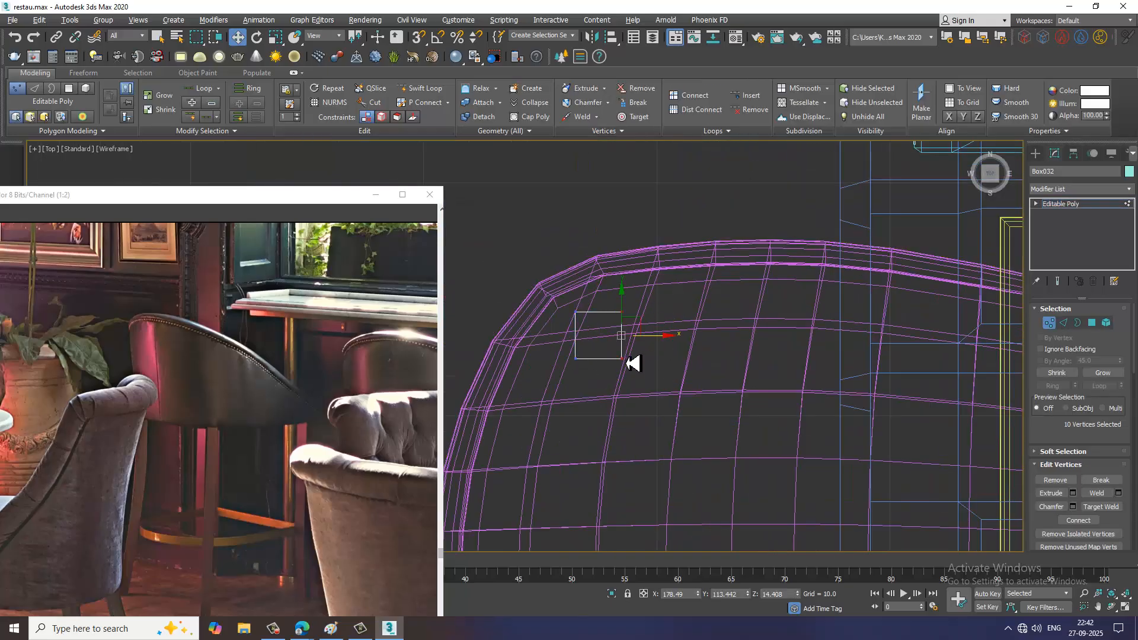
scroll(627, 359, "up", 2)
left_click_drag(658, 326, 640, 323)
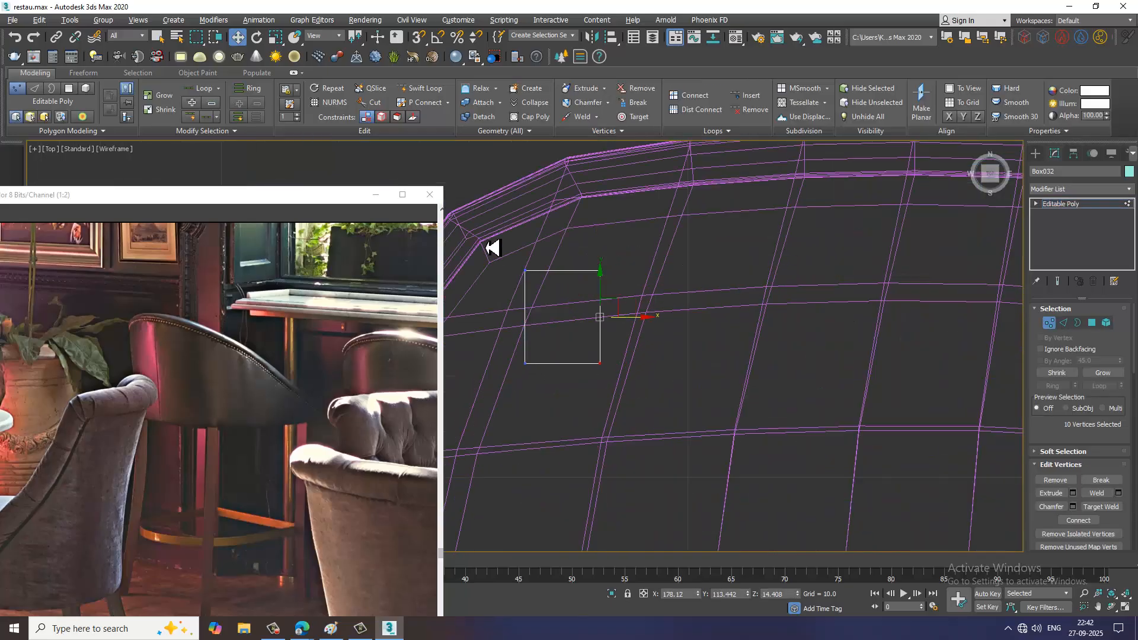
left_click_drag(490, 246, 658, 301)
left_click_drag(567, 252, 576, 275)
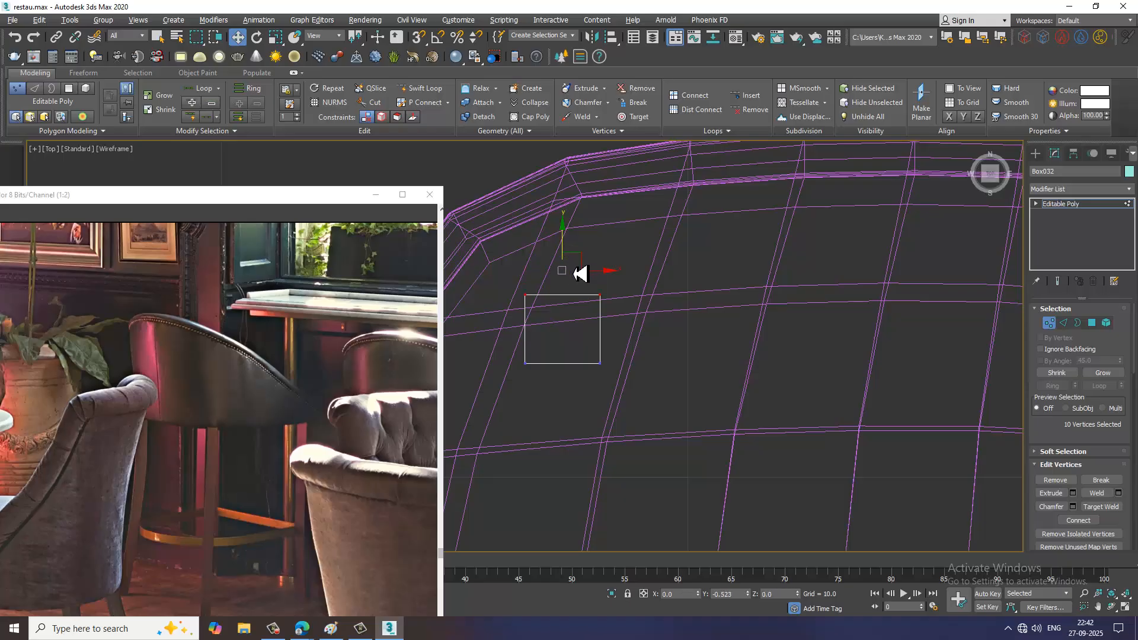
Leave vertex editing on the slimmed leg in the perspective view.
key("alt+w")
middle_click(800, 462)
key("alt+w")
middle_click_drag(815, 442, 770, 449)
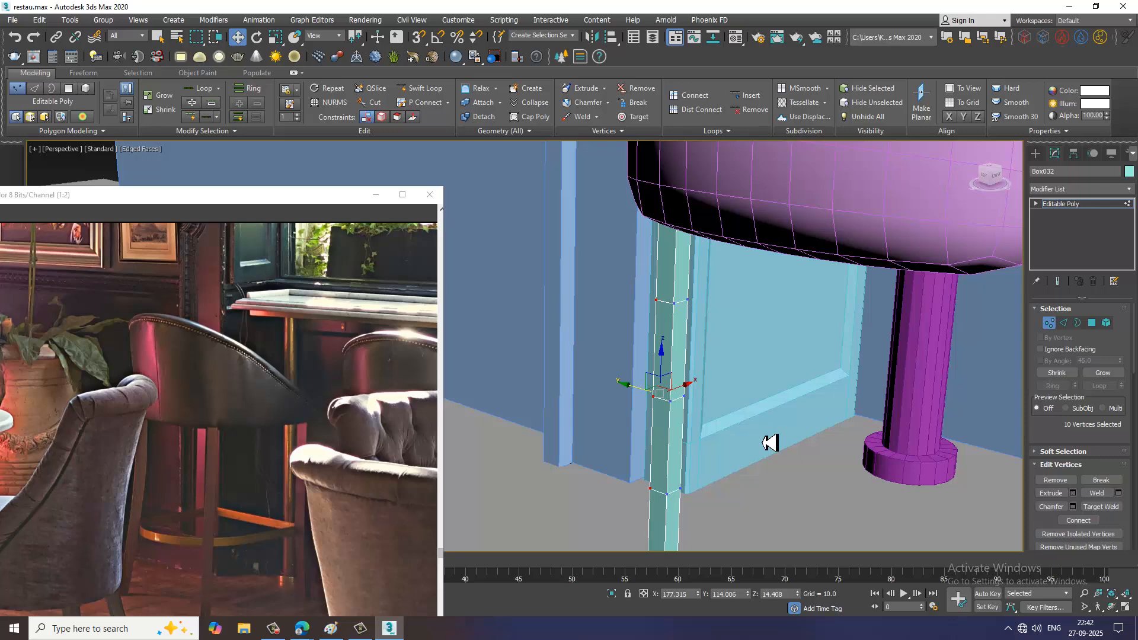
left_click(1097, 214)
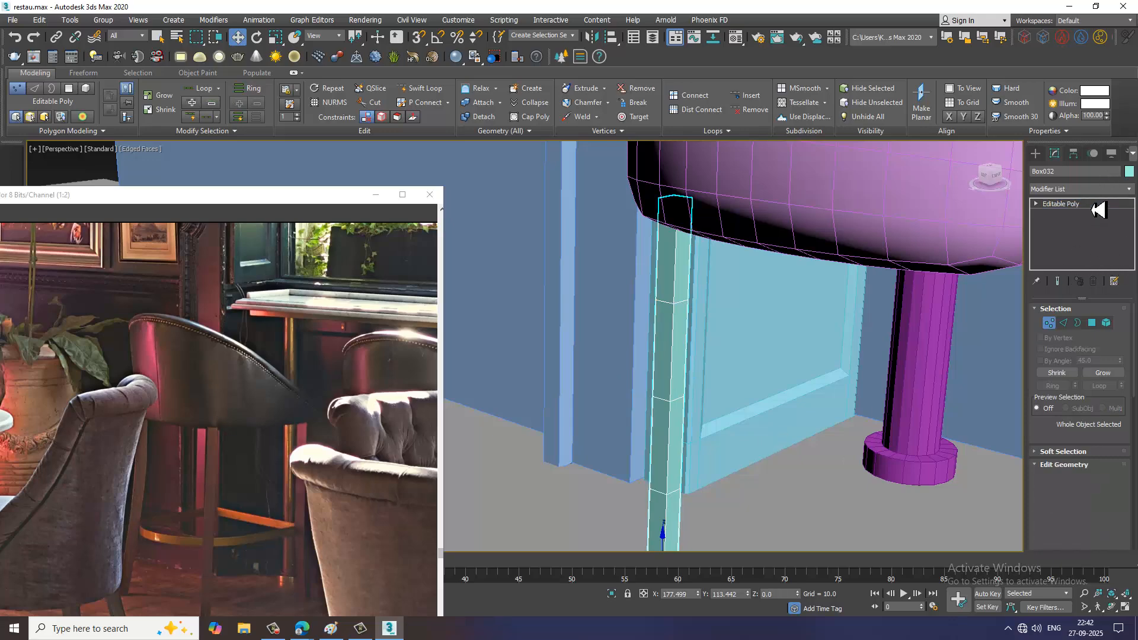
left_click(1078, 189)
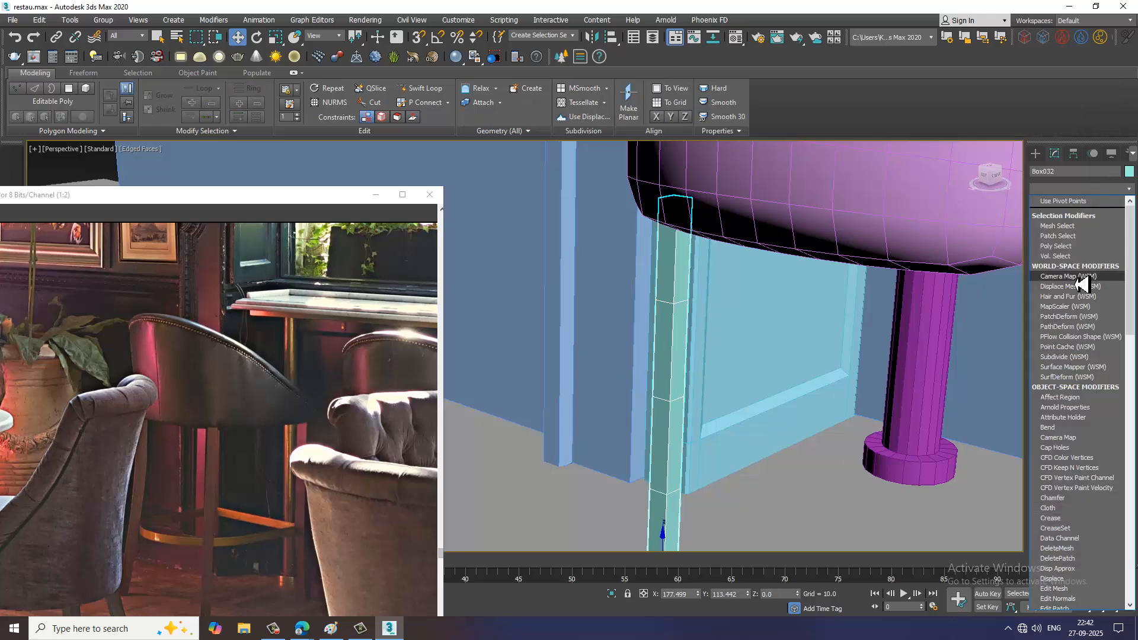
key("b")
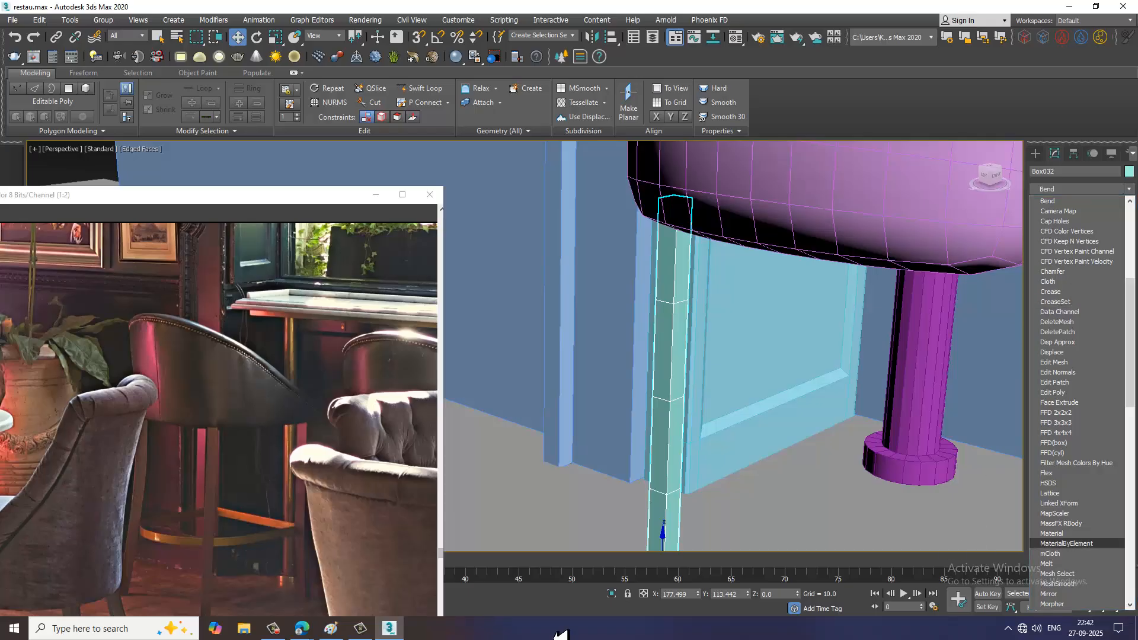
left_click(272, 628)
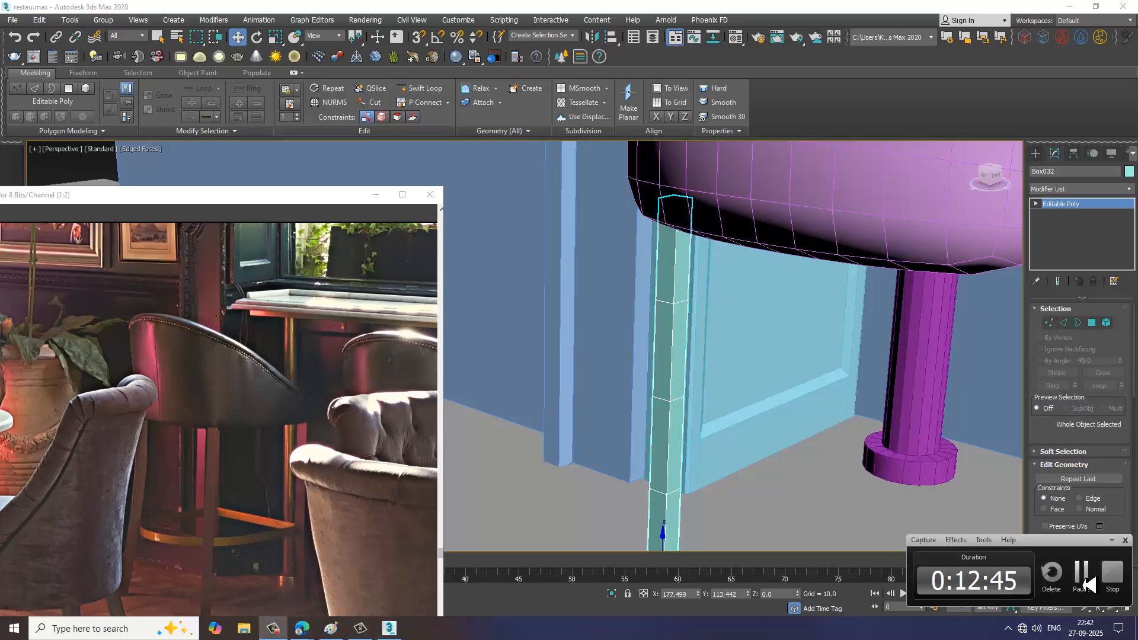
left_click(1082, 578)
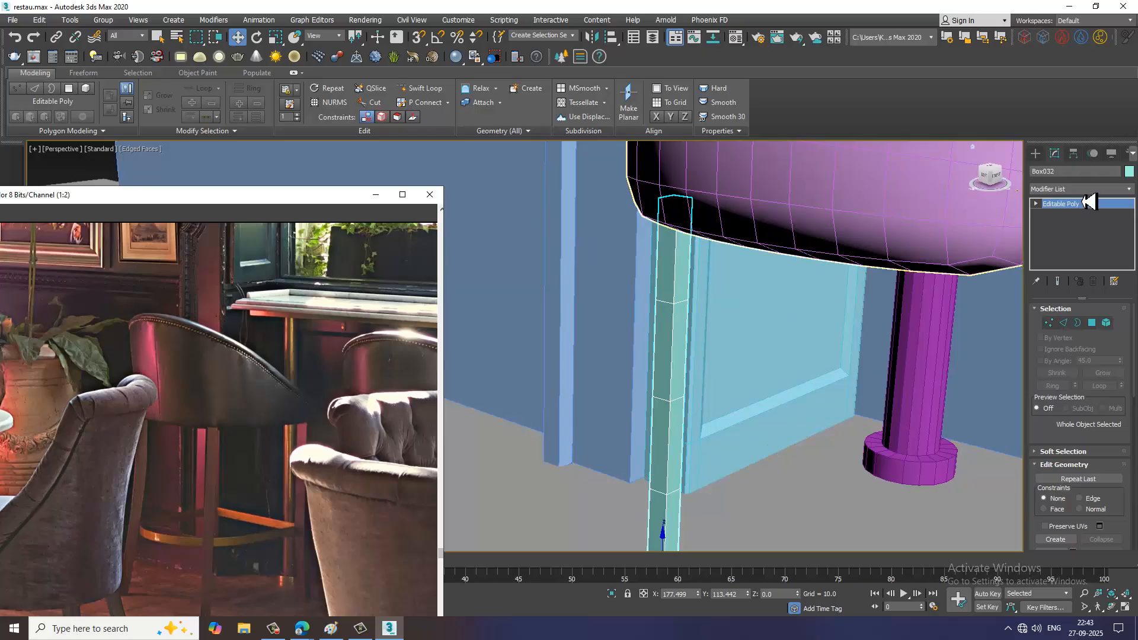
Isolate the leg, select its four long corner edge loops and chamfer them by 0.211.
left_click(1065, 323)
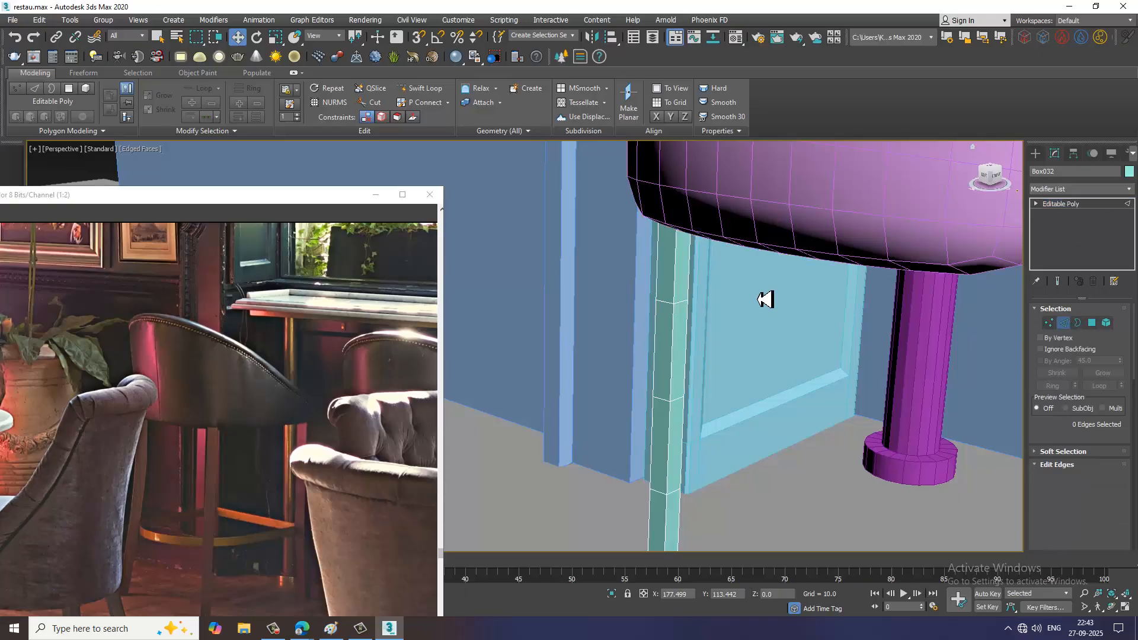
double_click(690, 285)
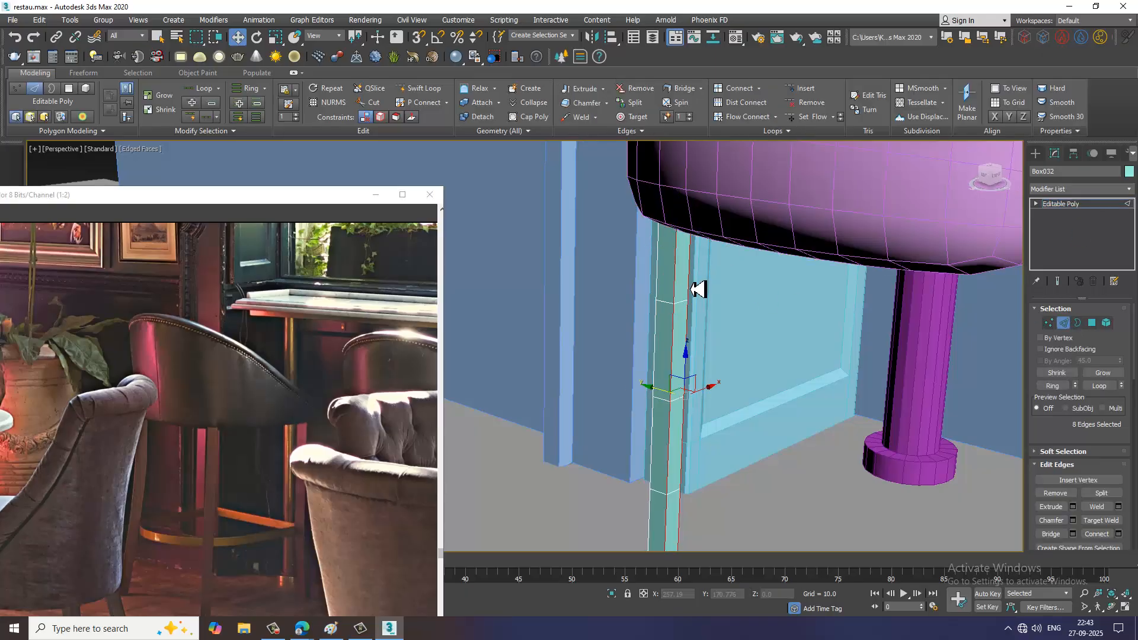
double_click(659, 287, "ctrl")
middle_click_drag(692, 302, 578, 279, "alt")
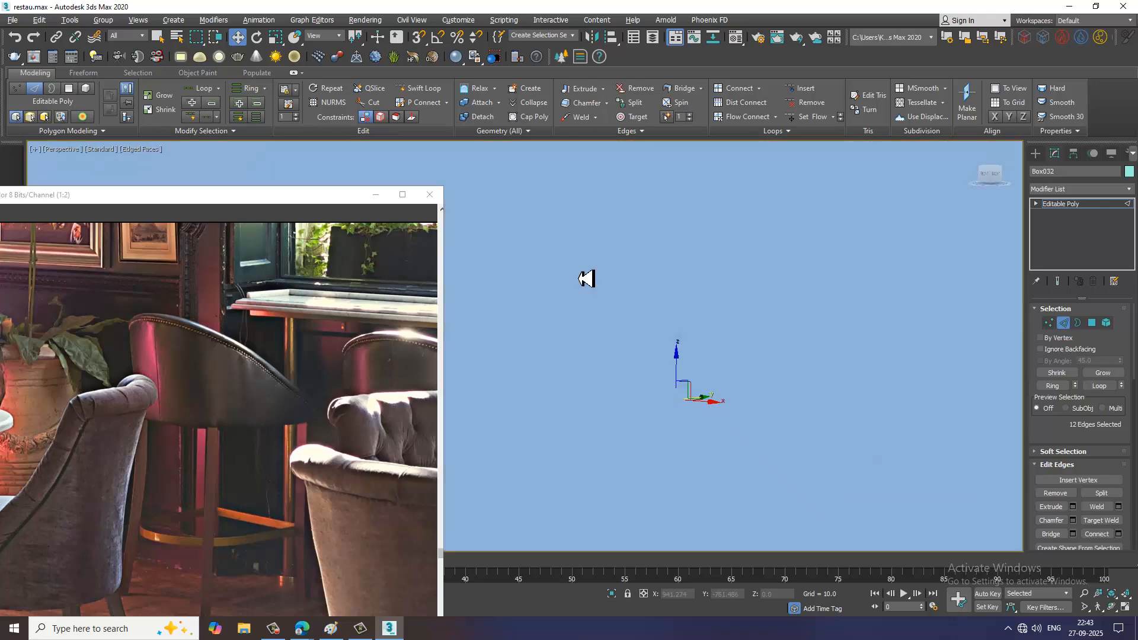
middle_click_drag(749, 295, 803, 331, "alt")
double_click(539, 307, "ctrl")
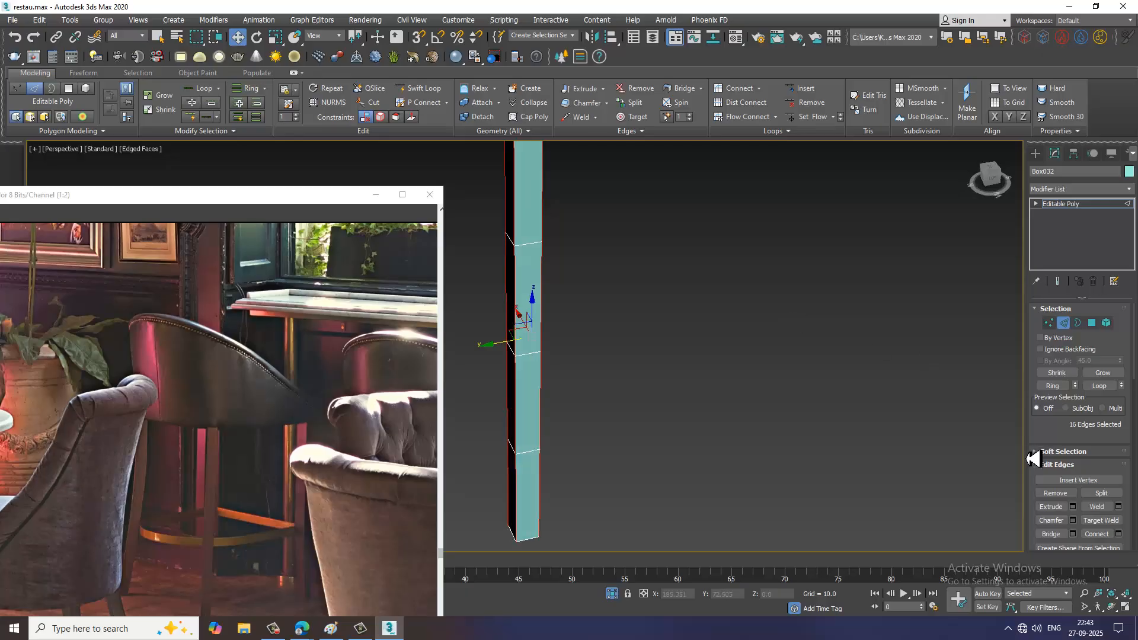
left_click(1072, 520)
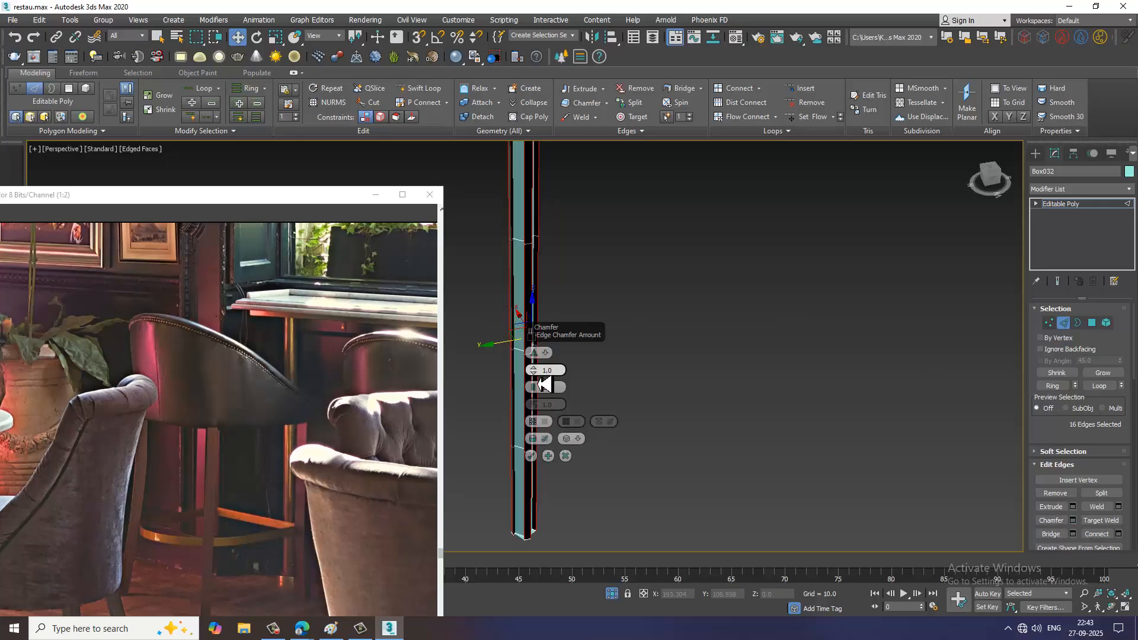
left_click_drag(533, 371, 540, 390)
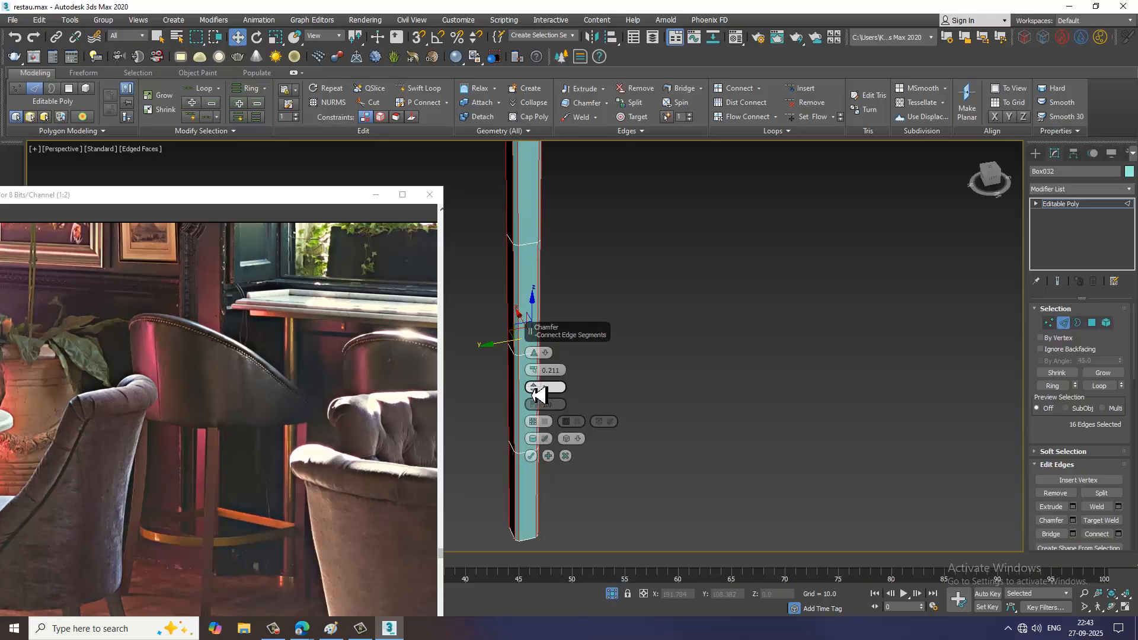
left_click(531, 456)
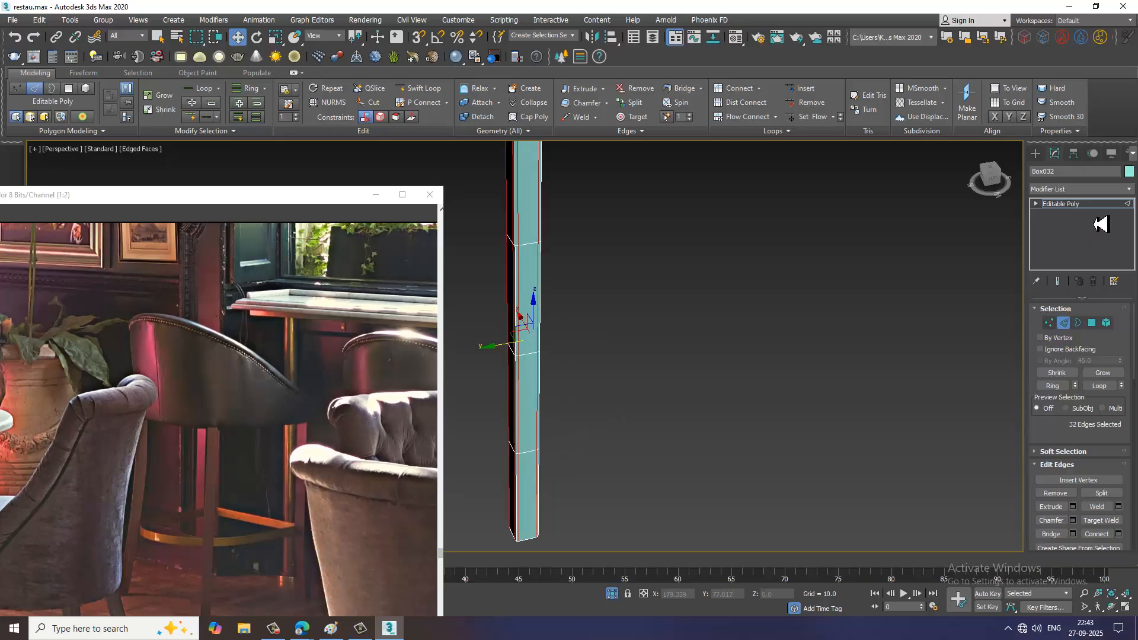
Leave edge editing on the chamfered leg and end the isolation to bring the rest of the scene back.
left_click(1063, 204)
right_click(867, 298)
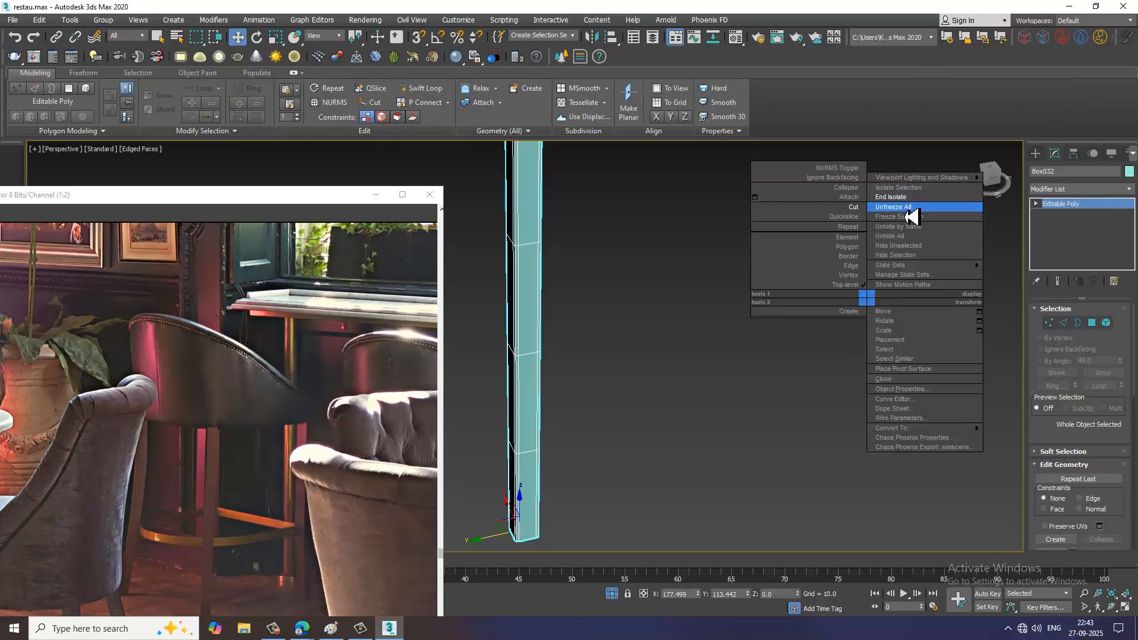
left_click(895, 197)
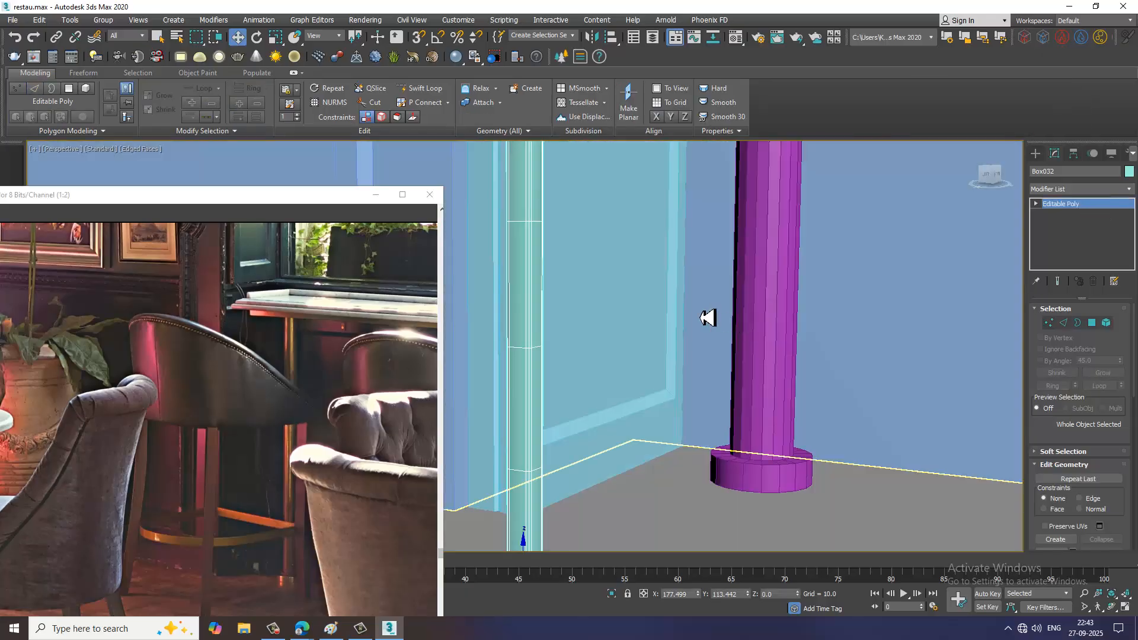
Add a Bend modifier to the leg with direction 90 and angle -7 on the Z axis.
left_click(1079, 188)
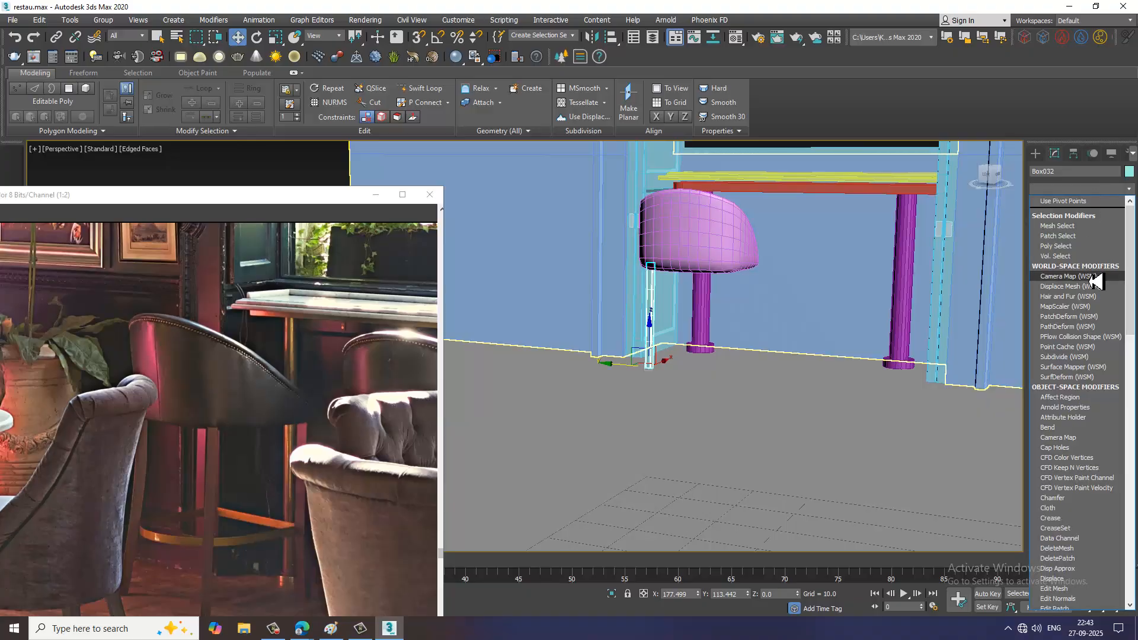
scroll(1095, 278, "down", 7)
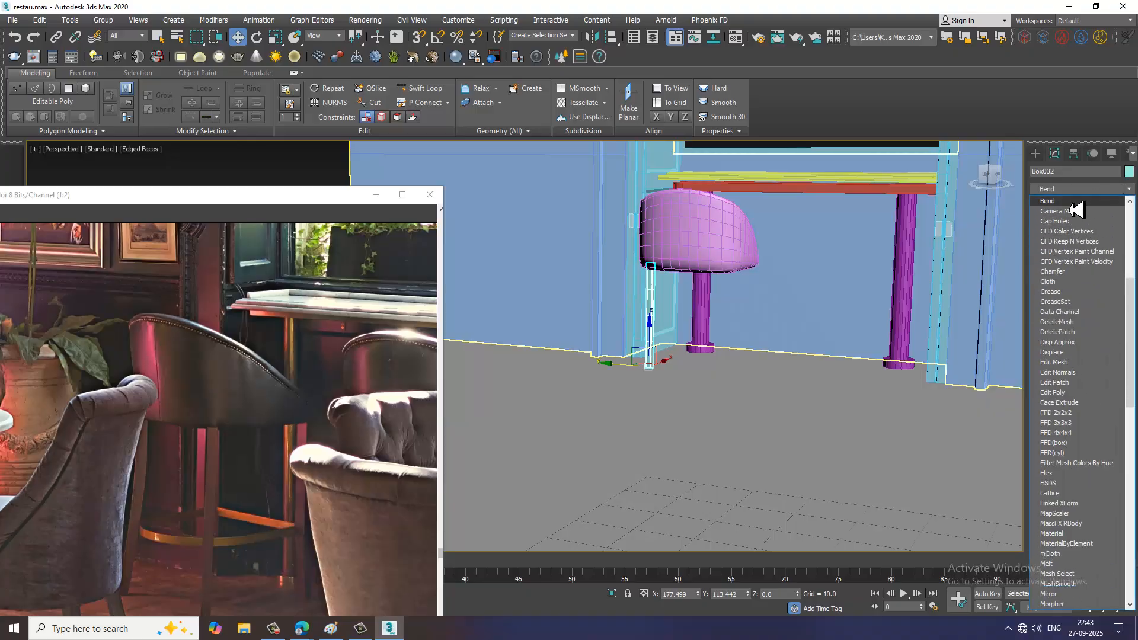
left_click(1076, 216)
scroll(693, 356, "up", 4)
double_click(1092, 343)
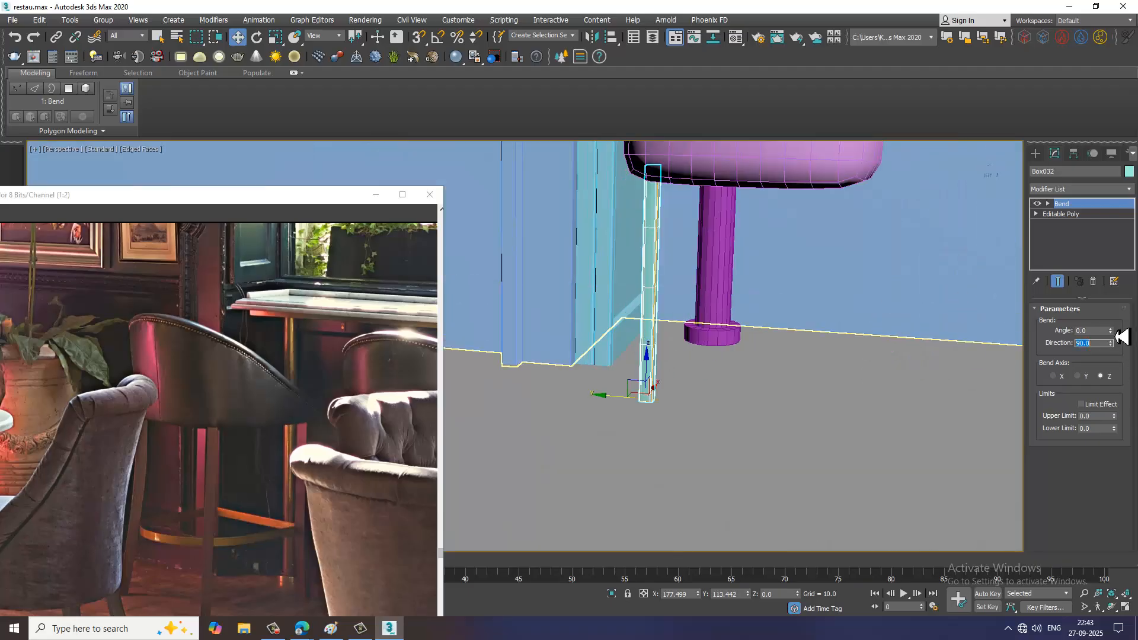
left_click_drag(1111, 330, 1114, 335)
left_click_drag(1119, 338, 1123, 345)
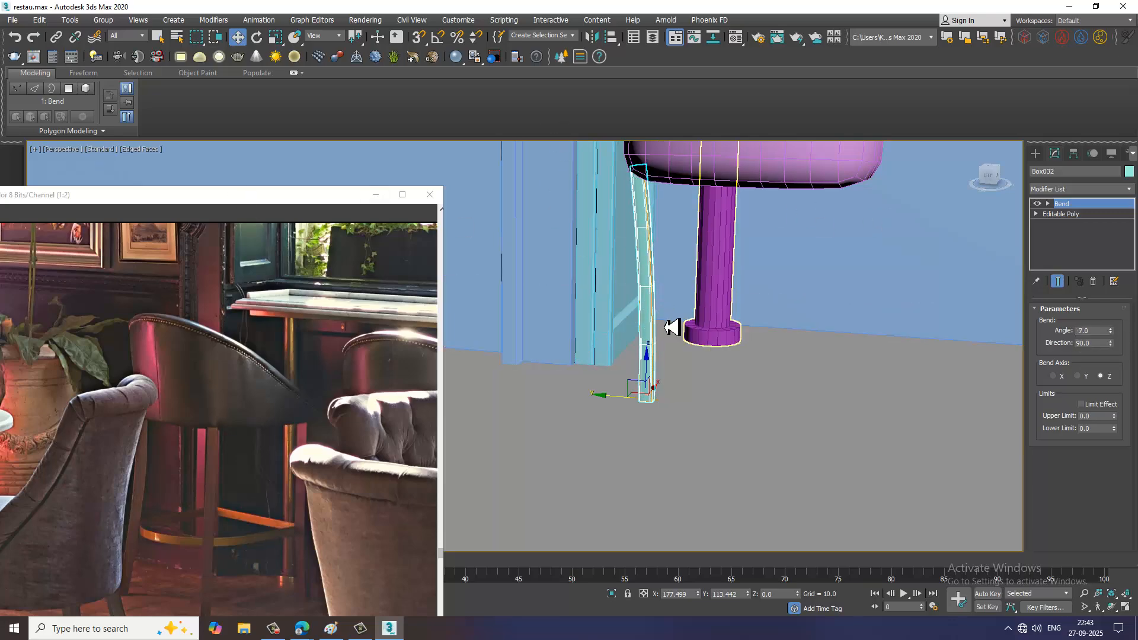
Tilt the bent leg about 5.8 degrees around the X axis and convert it to an editable poly.
key("e")
left_click_drag(676, 379, 622, 402)
key("w")
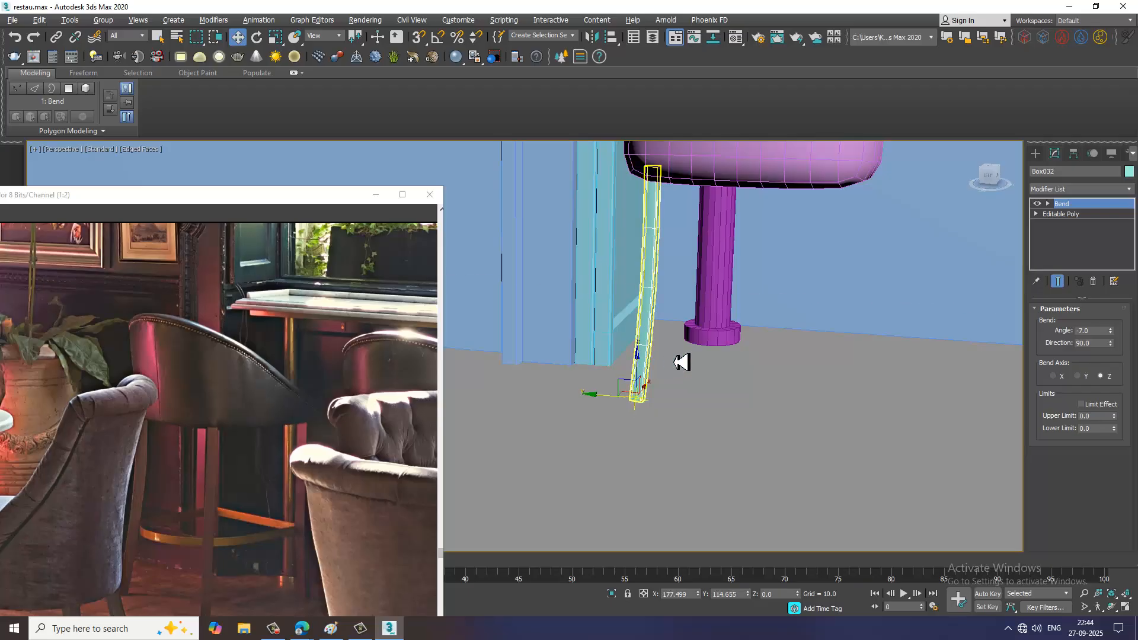
middle_click_drag(681, 361, 585, 333, "alt")
right_click(592, 335)
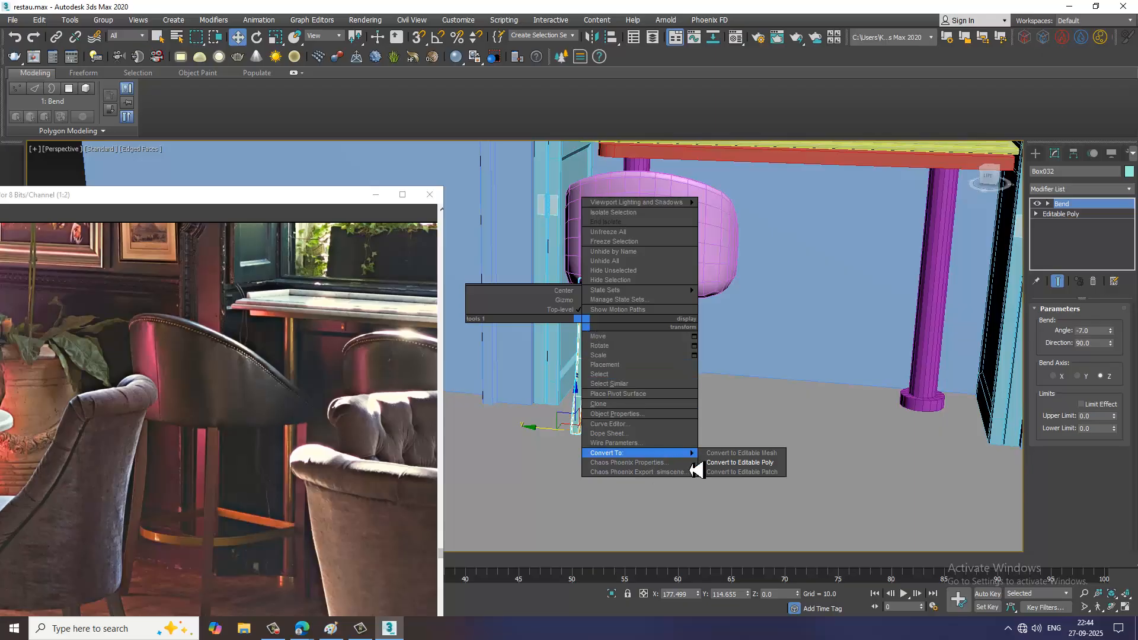
left_click(739, 463)
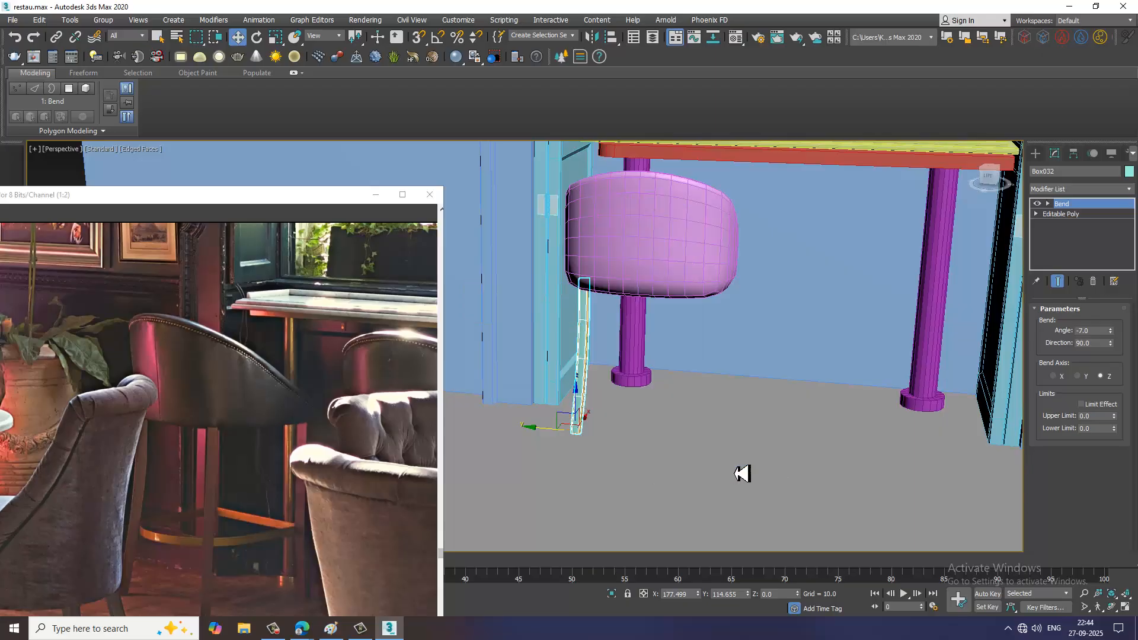
Rotate the leg around its vertical axis so that it splays diagonally outward from beneath the seat.
scroll(589, 374, "up", 4)
key("e")
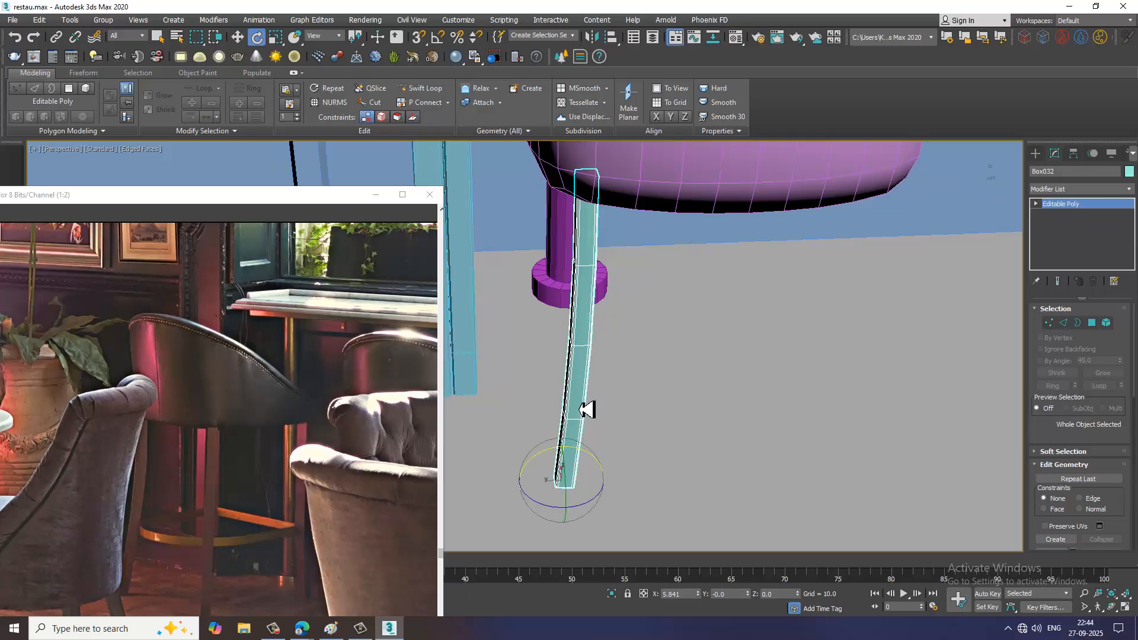
left_click_drag(599, 514, 549, 490)
key("w")
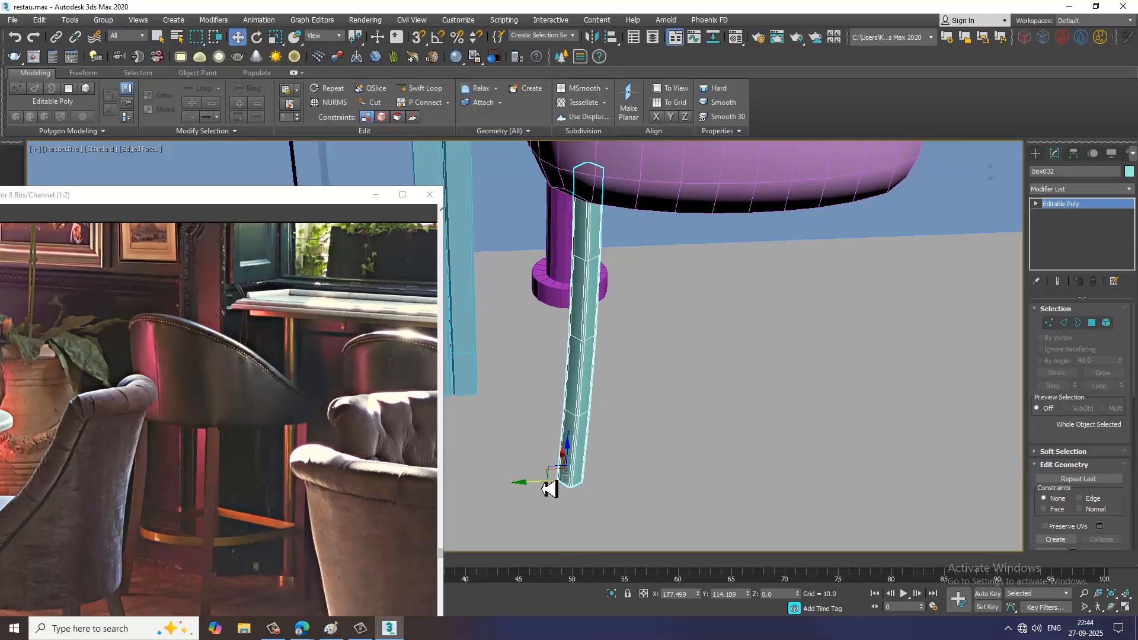
middle_click_drag(672, 381, 660, 407, "alt")
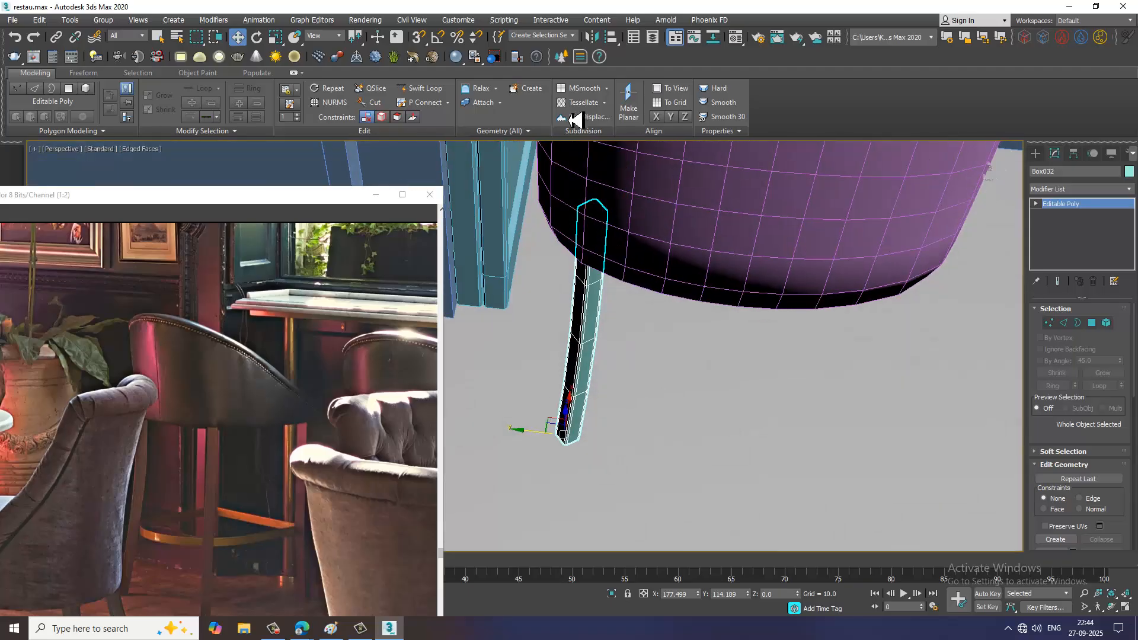
Mirror a copy of the leg across the Y axis and move it under the seat's other side, to about Y 89.91.
left_click(592, 38)
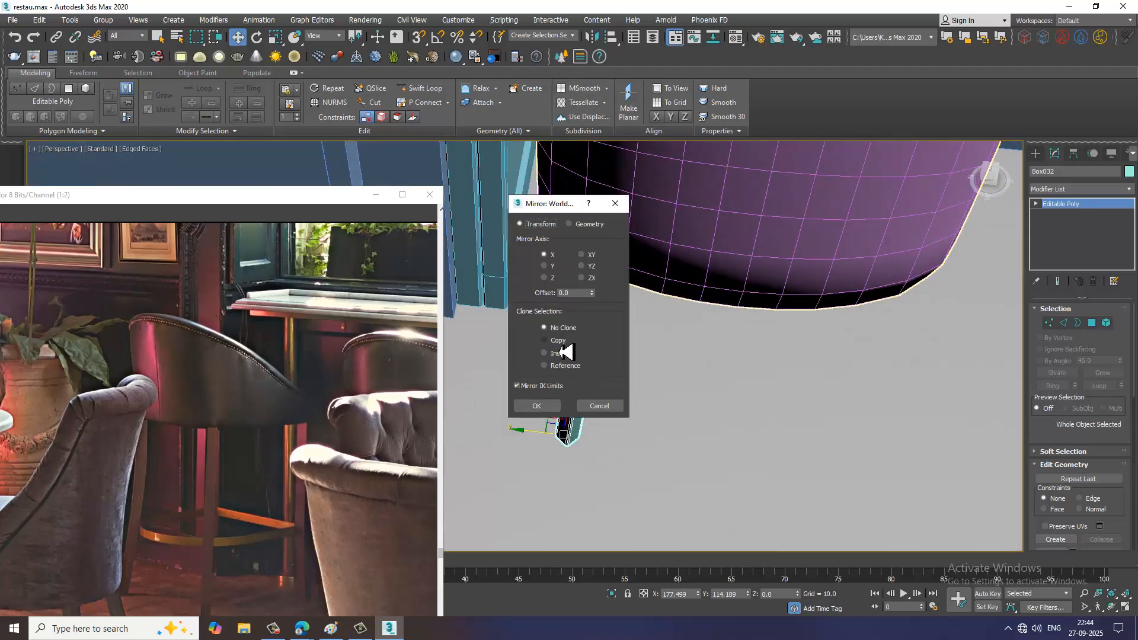
left_click(553, 267)
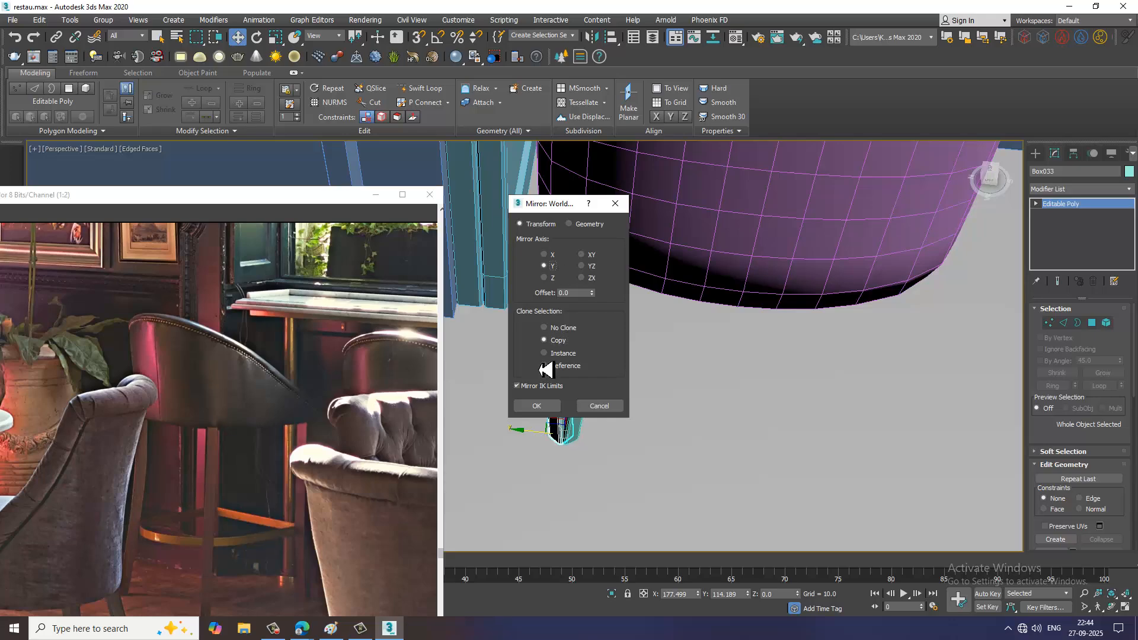
left_click(537, 406)
left_click_drag(538, 440, 820, 490)
middle_click_drag(727, 437, 695, 361, "alt")
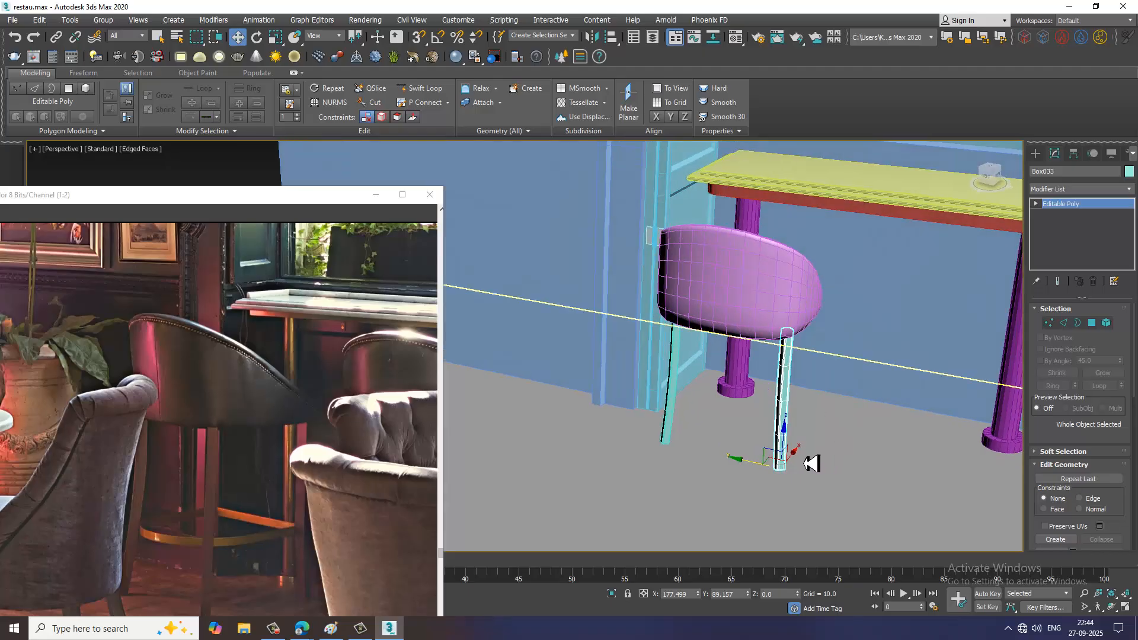
left_click_drag(750, 467, 744, 470)
middle_click_drag(765, 433, 733, 437, "alt")
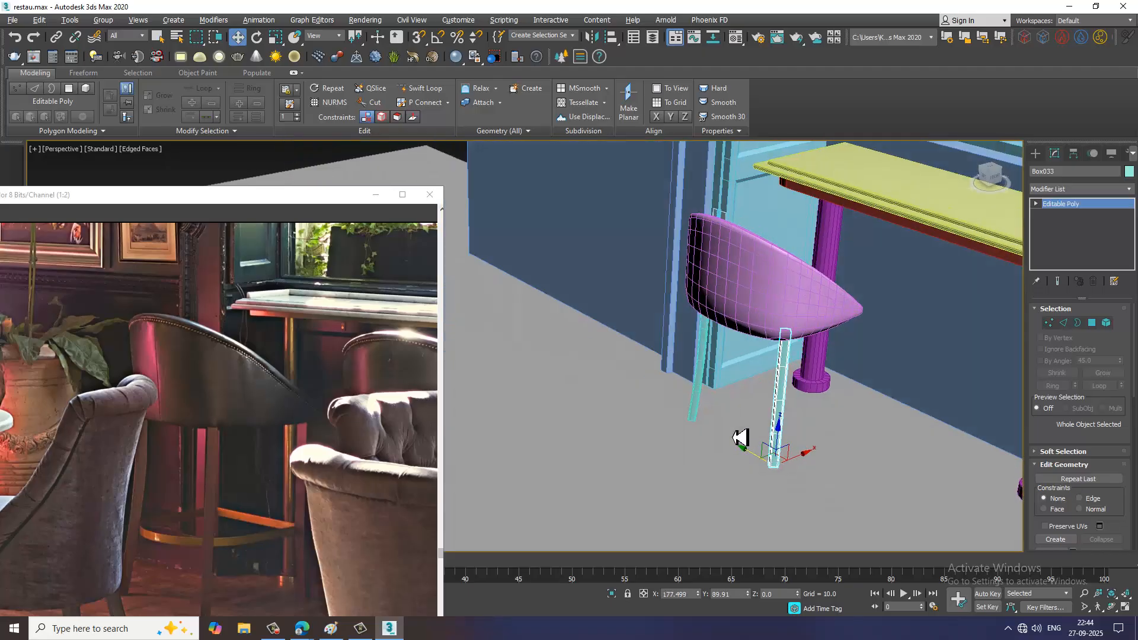
Select both legs, mirror them as copies across the X axis and place the new pair under the seat's opposite end.
left_click(705, 385, "ctrl")
middle_click_drag(705, 385, 788, 361, "alt")
left_click(592, 38)
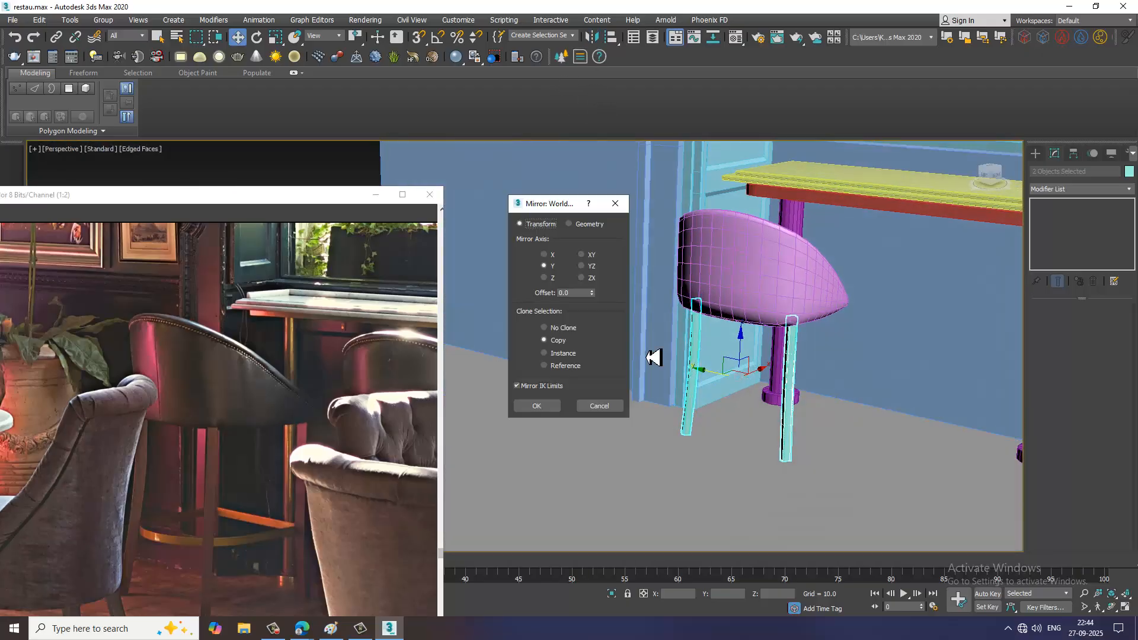
left_click(545, 255)
left_click(536, 406)
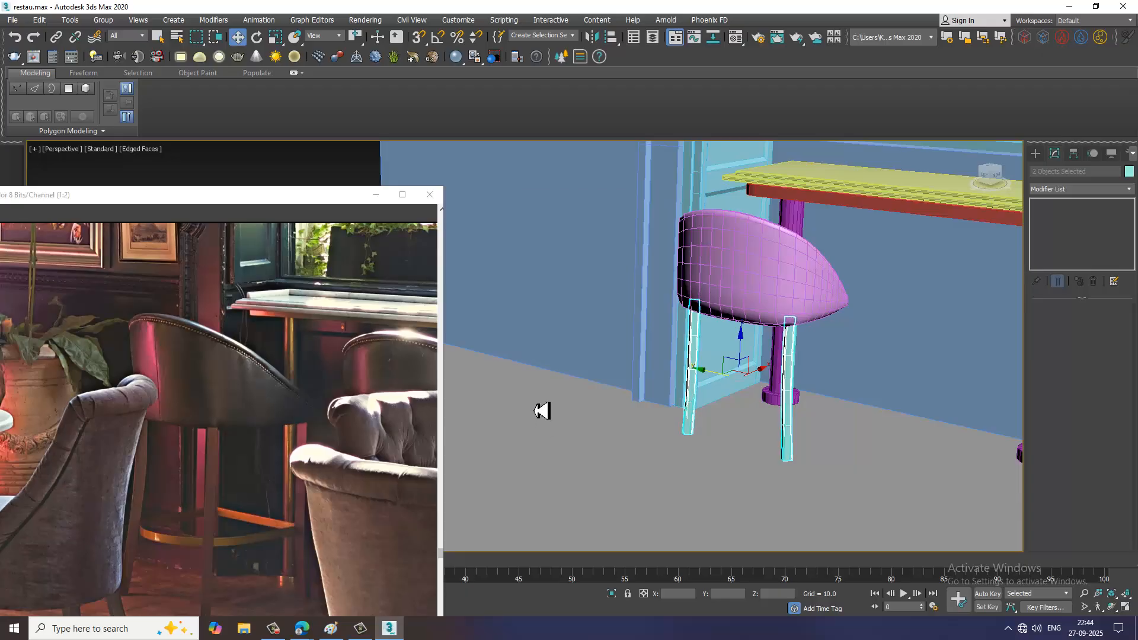
middle_click_drag(673, 421, 806, 363, "alt")
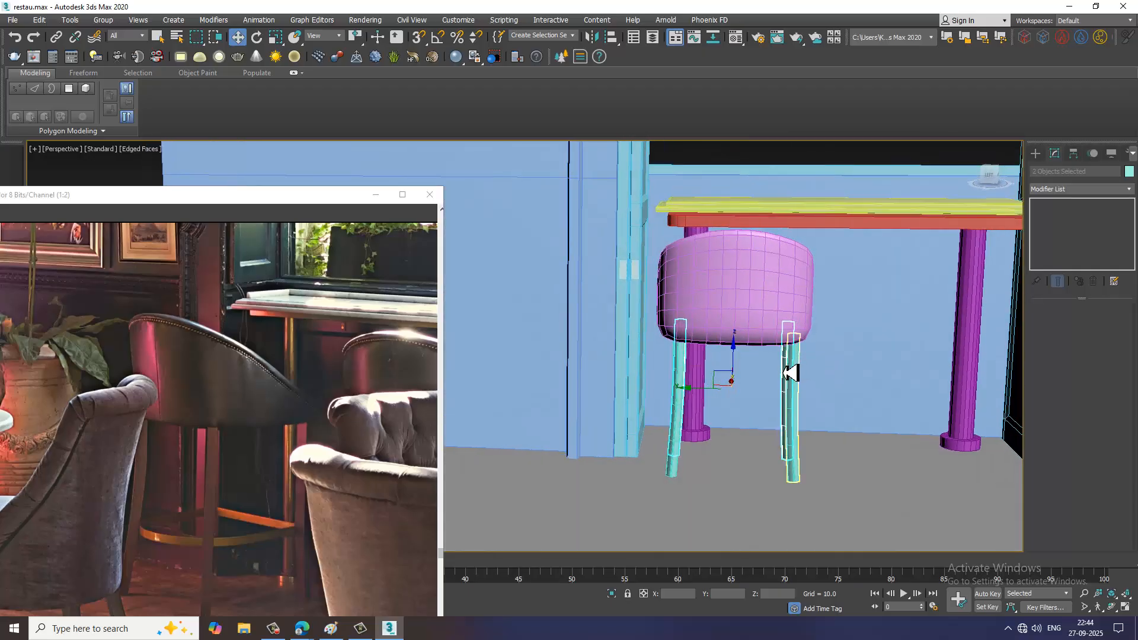
Select the pair of legs at one end of the stool and inspect how they sit beneath the seat shell.
left_click(792, 373)
left_click(783, 369, "ctrl")
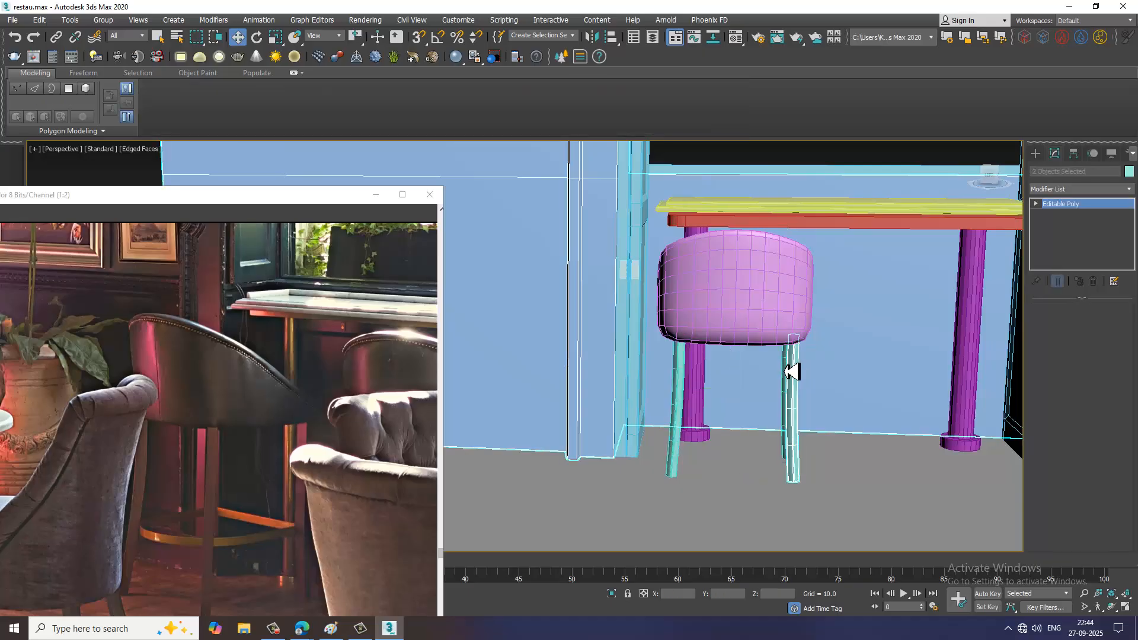
left_click(793, 372)
scroll(796, 392, "up", 6)
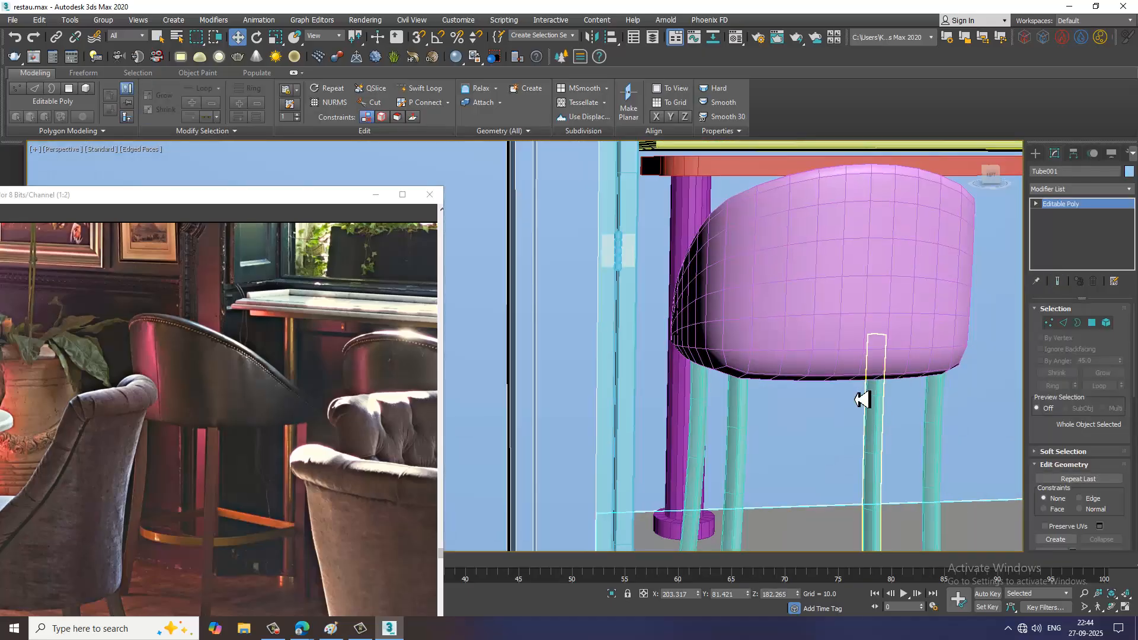
middle_click_drag(885, 430, 864, 403)
left_click(860, 404)
left_click(910, 423, "ctrl")
middle_click_drag(871, 454, 819, 382, "alt")
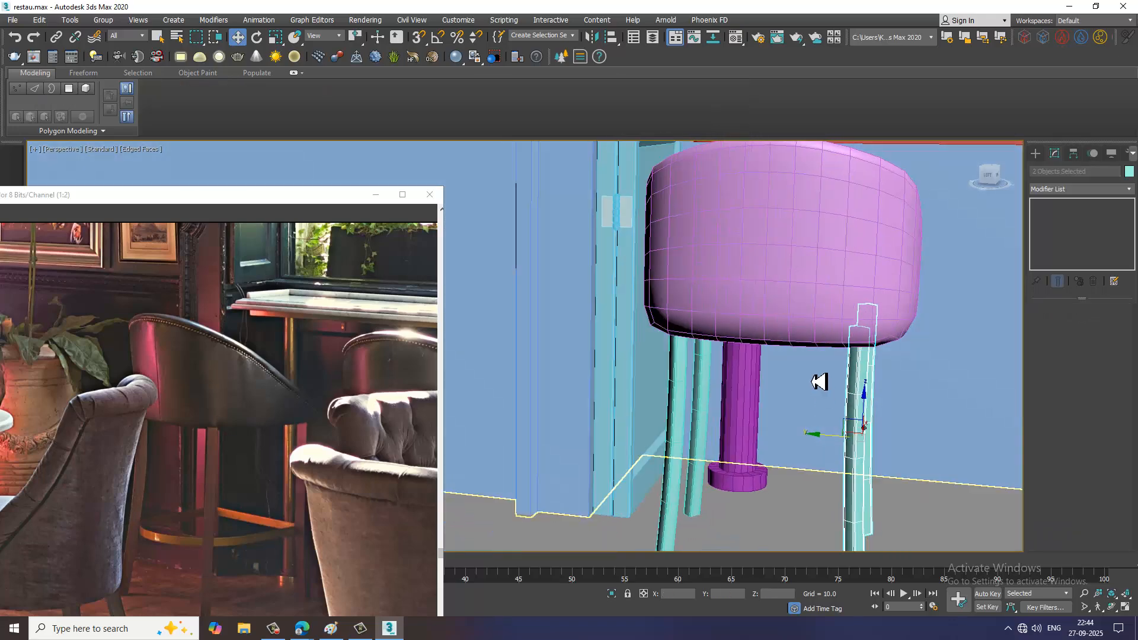
Scale the stool's seat shell slightly to adjust its fit over the four legs.
left_click(794, 325)
key("r")
left_click_drag(830, 326, 831, 328)
Compare the stool's size and placement at the window counter with the full restaurant reference photo.
middle_click_drag(832, 332, 766, 398, "alt")
scroll(811, 367, "down", 5)
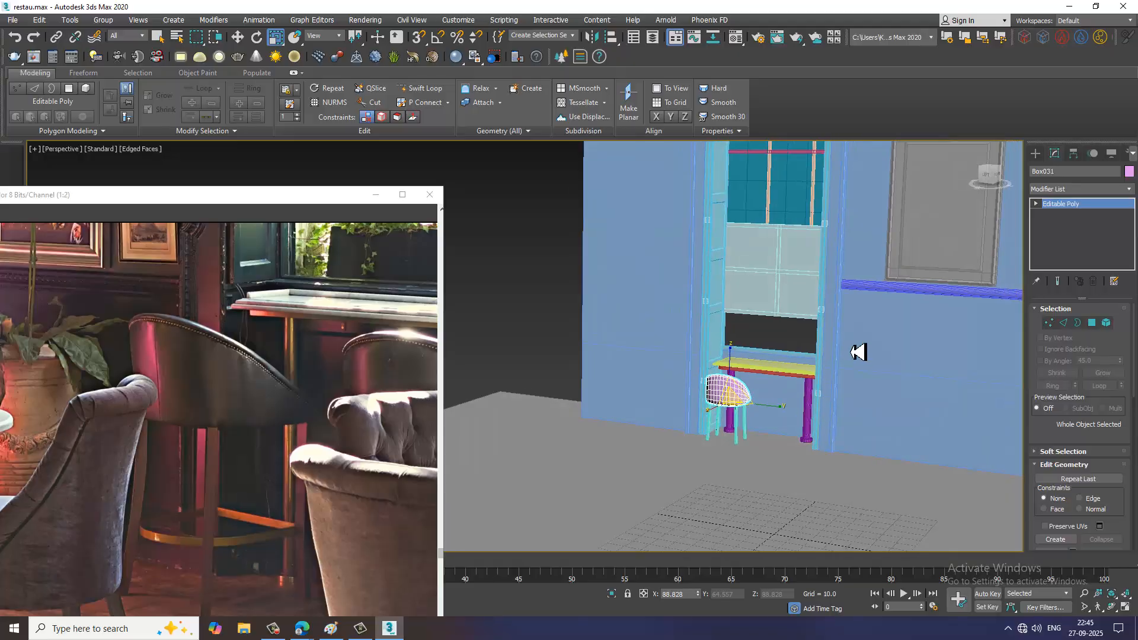
middle_click_drag(858, 353, 689, 388)
scroll(689, 388, "down", 3)
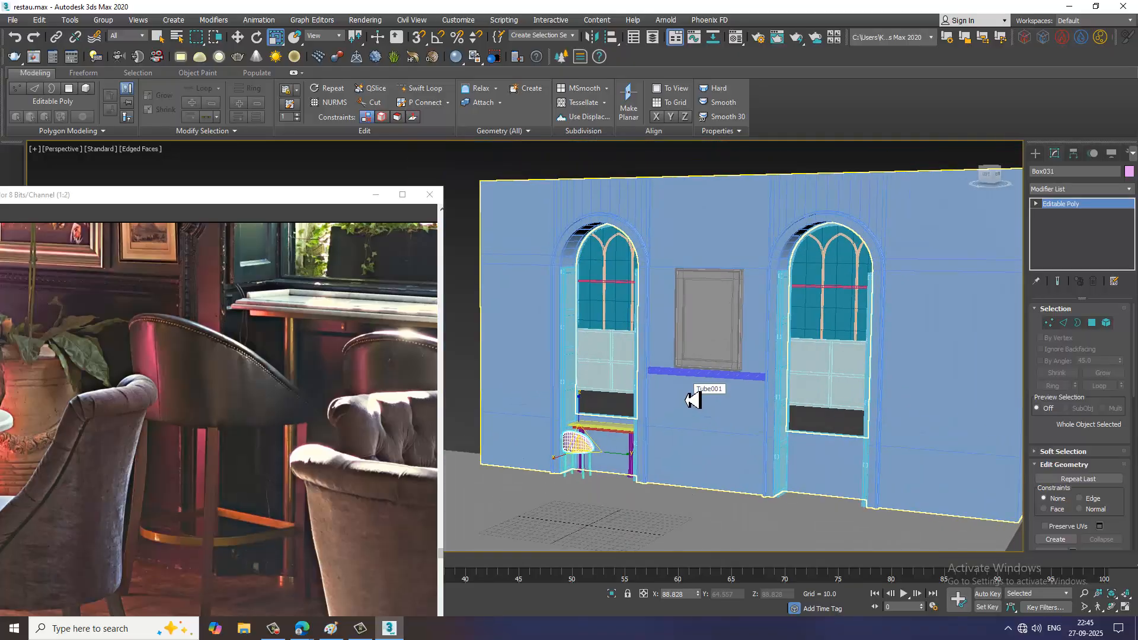
scroll(259, 504, "down", 1)
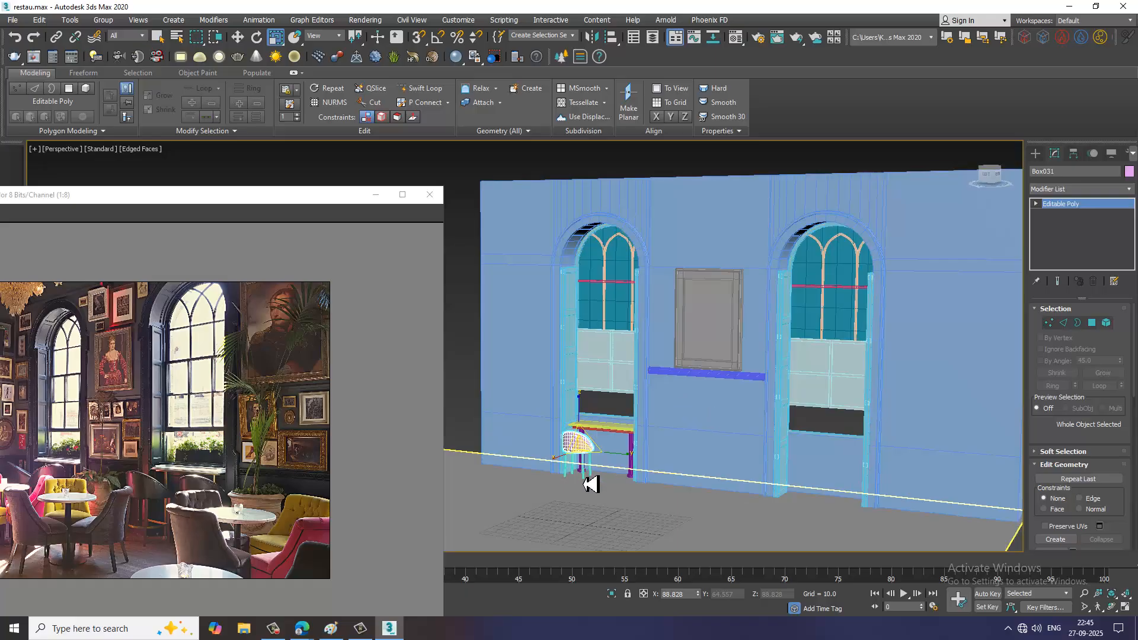
scroll(587, 482, "up", 2)
scroll(185, 499, "down", 1)
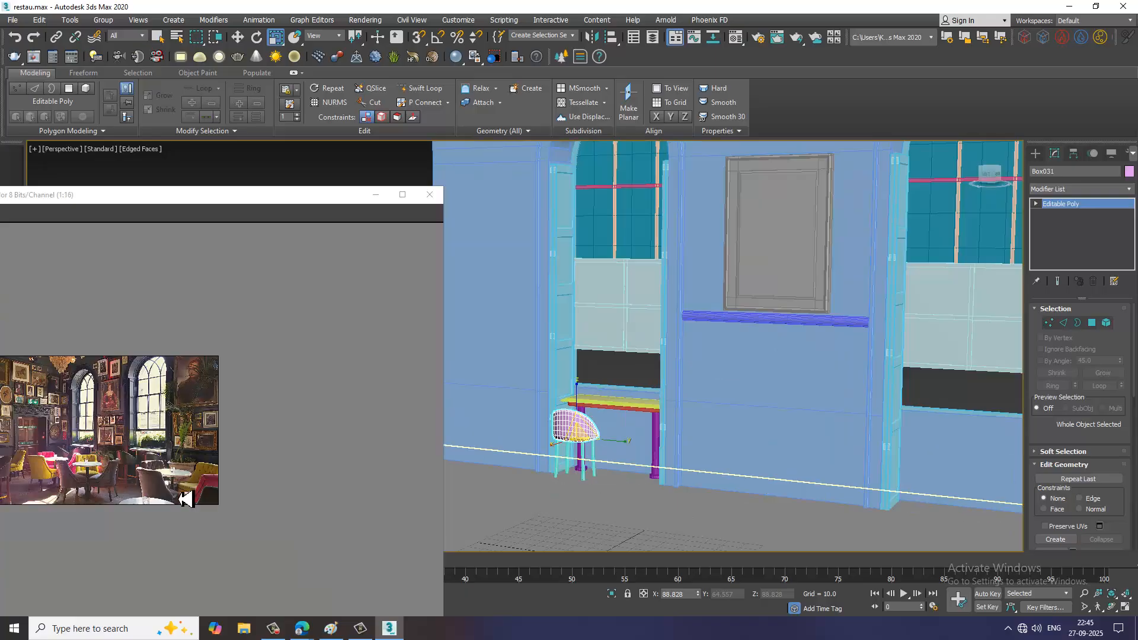
left_click(407, 196)
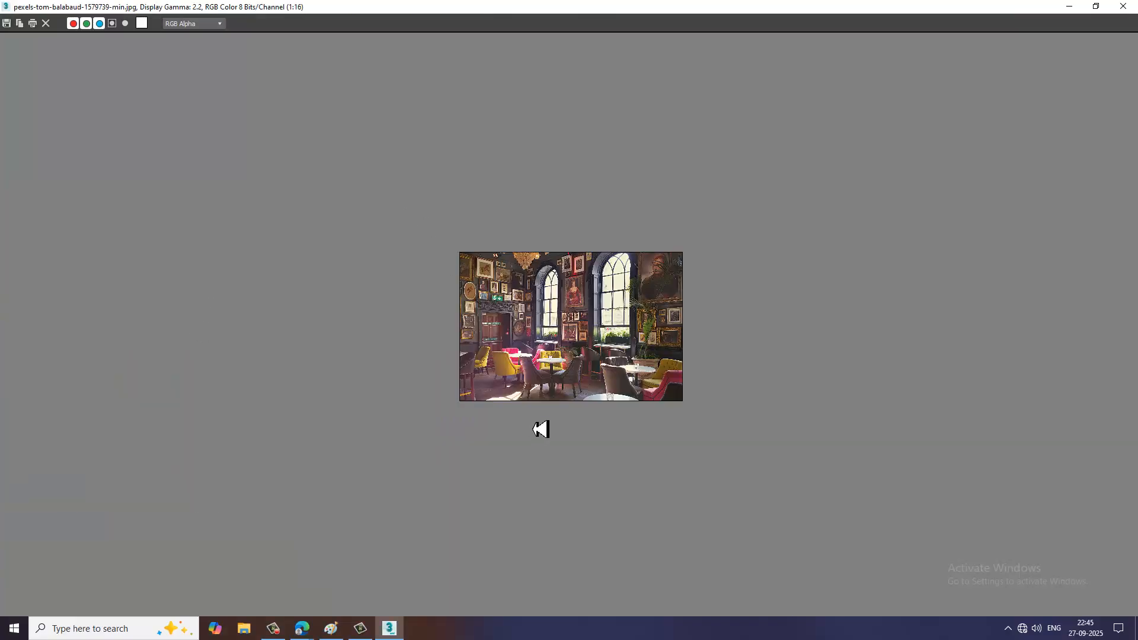
scroll(564, 384, "up", 2)
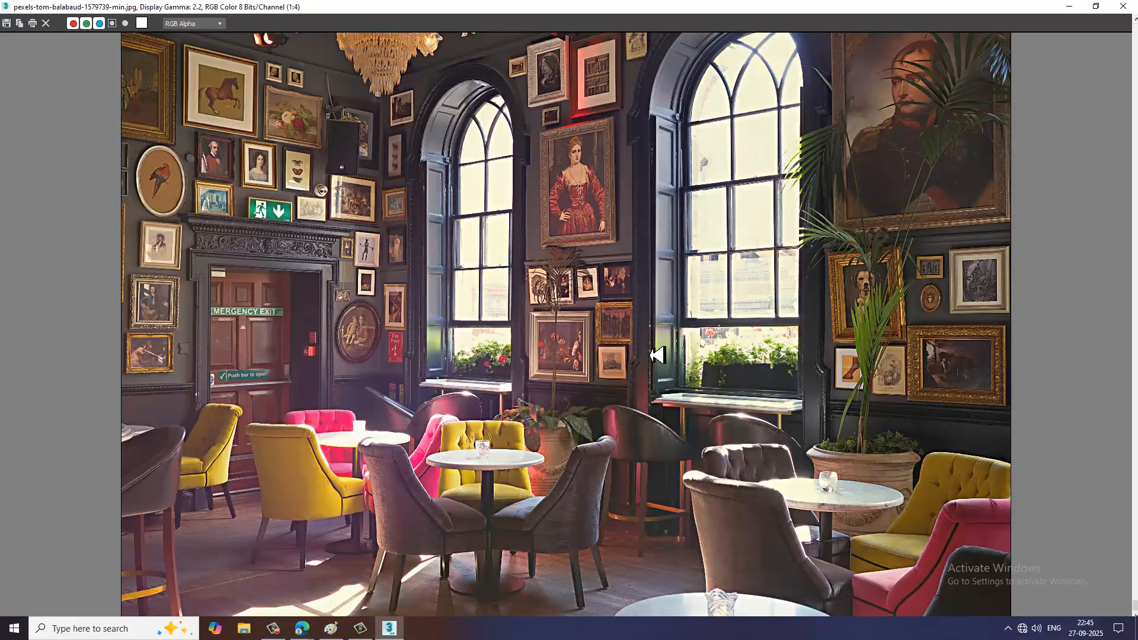
left_click(1095, 6)
scroll(654, 427, "down", 5)
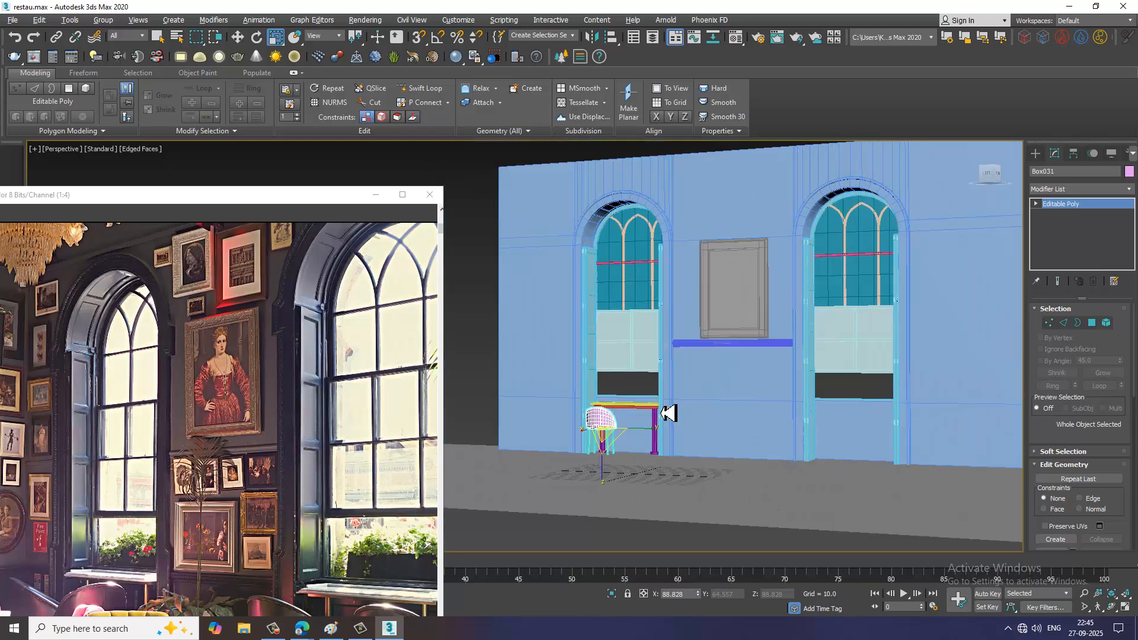
middle_click_drag(668, 413, 667, 427, "alt")
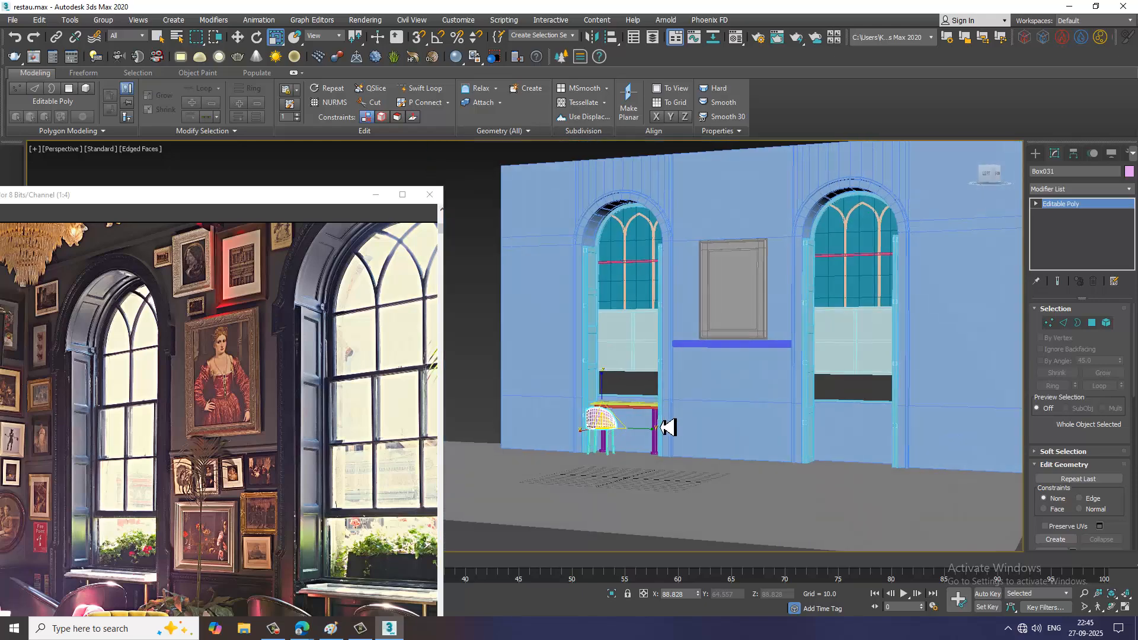
middle_click_drag(777, 419, 775, 432, "alt")
scroll(676, 453, "up", 3)
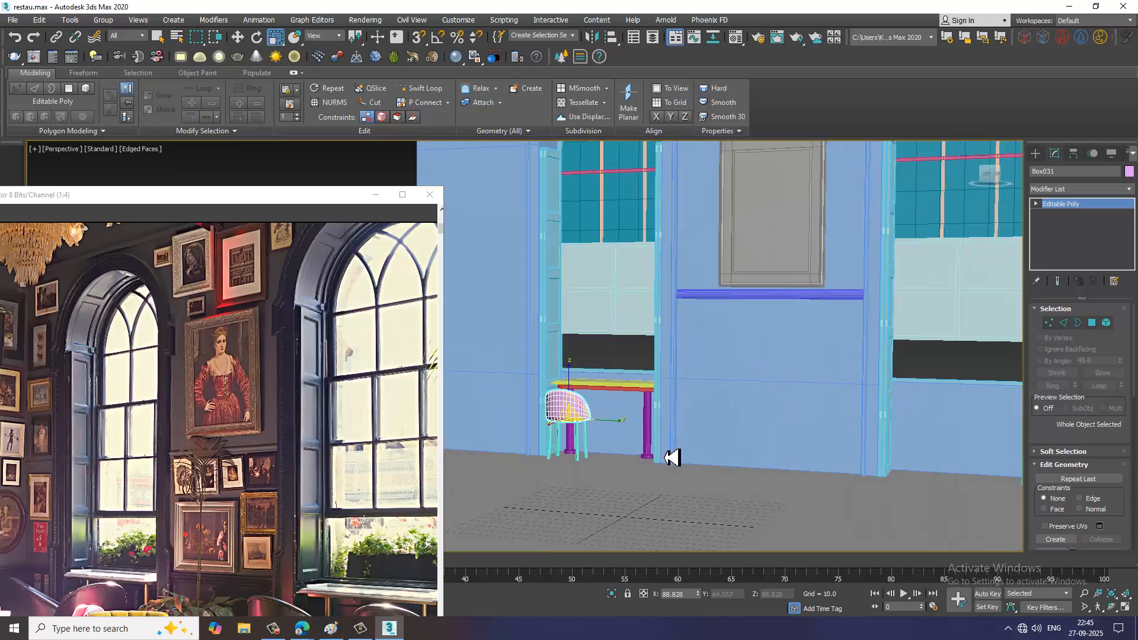